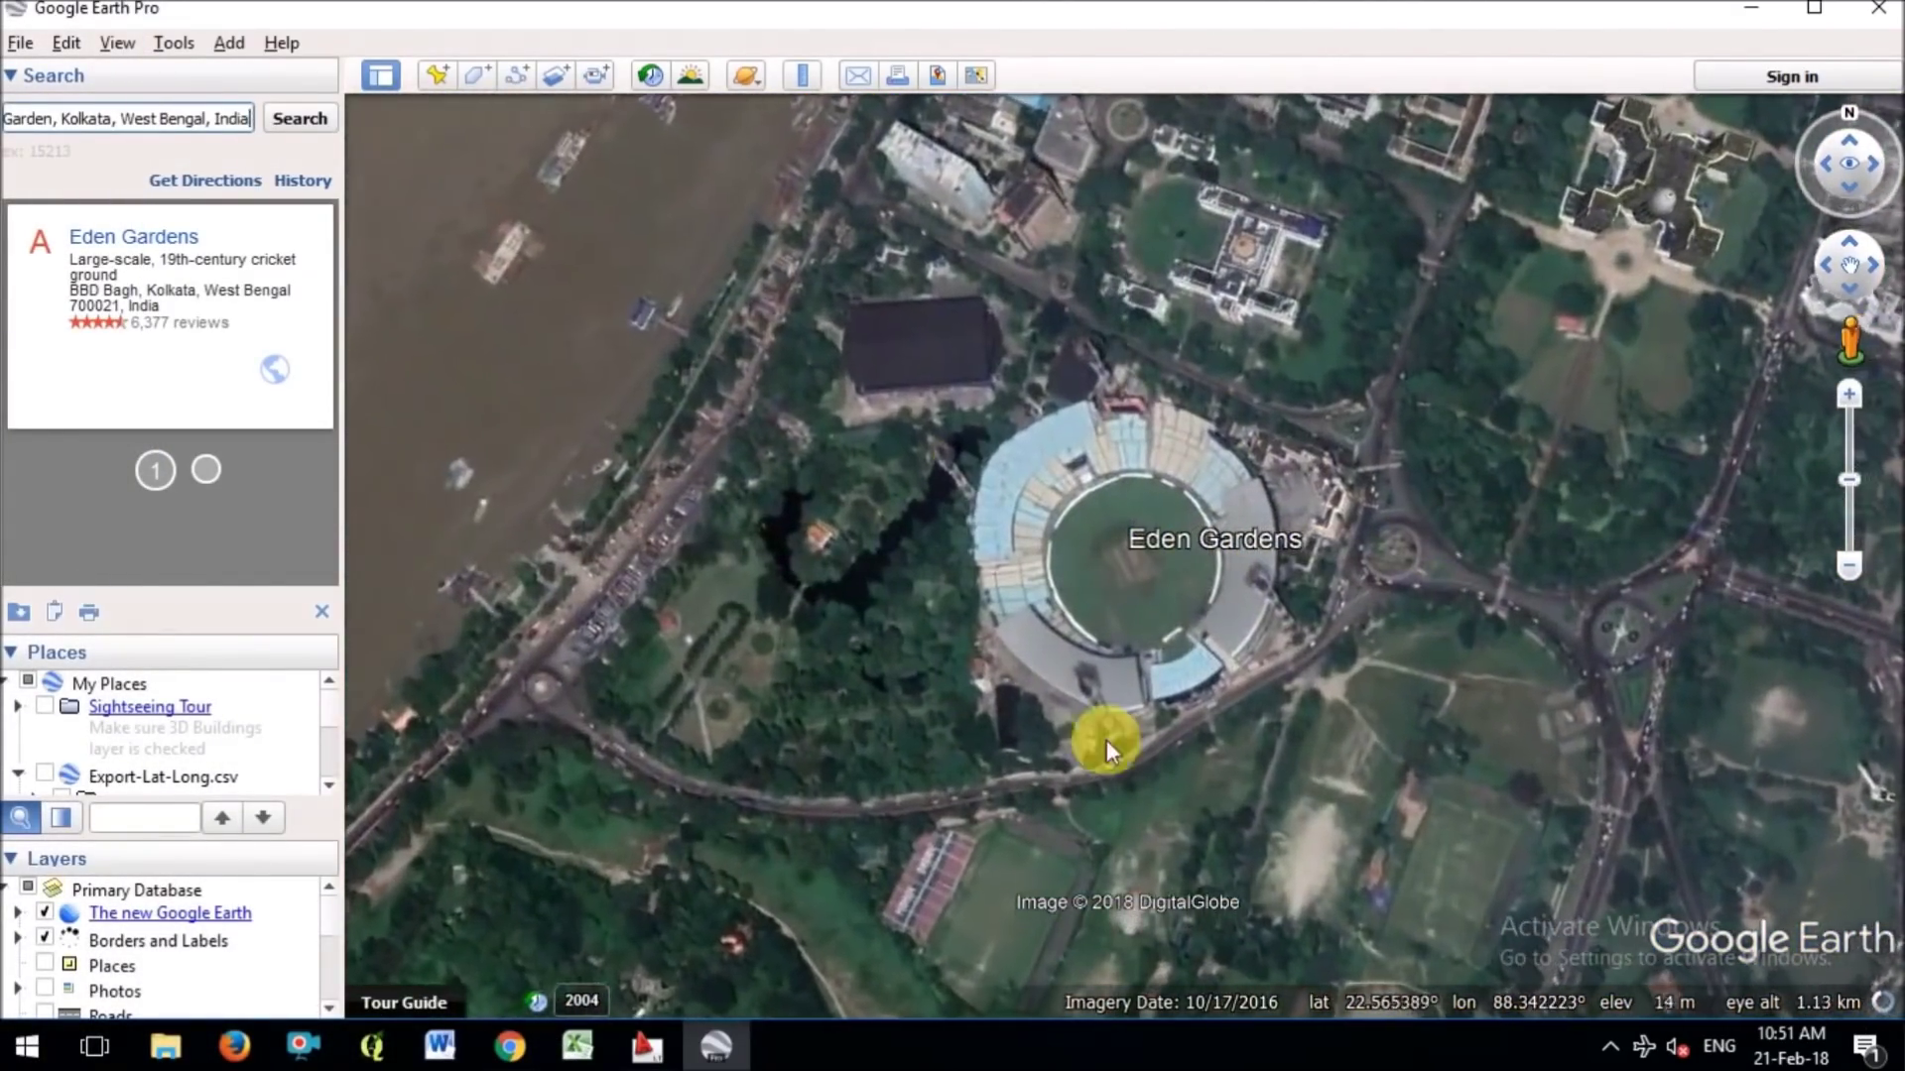
Frame the Eden Gardens stadium closely in the map and reset the view's tilt and compass.
{"action": "scroll", "coordinate": [1466, 545], "scroll_direction": "up", "scroll_amount": 5}
{"action": "mouse_move", "coordinate": [1195, 543]}
{"action": "left_mouse_down"}
{"action": "mouse_move", "coordinate": [1098, 608]}
{"action": "mouse_move", "coordinate": [1329, 592]}
{"action": "mouse_move", "coordinate": [1237, 552]}
{"action": "mouse_move", "coordinate": [1121, 625]}
{"action": "mouse_move", "coordinate": [1121, 734]}
{"action": "mouse_move", "coordinate": [1151, 734]}
{"action": "mouse_move", "coordinate": [1488, 328]}
{"action": "mouse_move", "coordinate": [1301, 425]}
{"action": "mouse_move", "coordinate": [1326, 413]}
{"action": "mouse_move", "coordinate": [1287, 592]}
{"action": "mouse_move", "coordinate": [1416, 532]}
{"action": "mouse_move", "coordinate": [1390, 519]}
{"action": "left_mouse_up"}
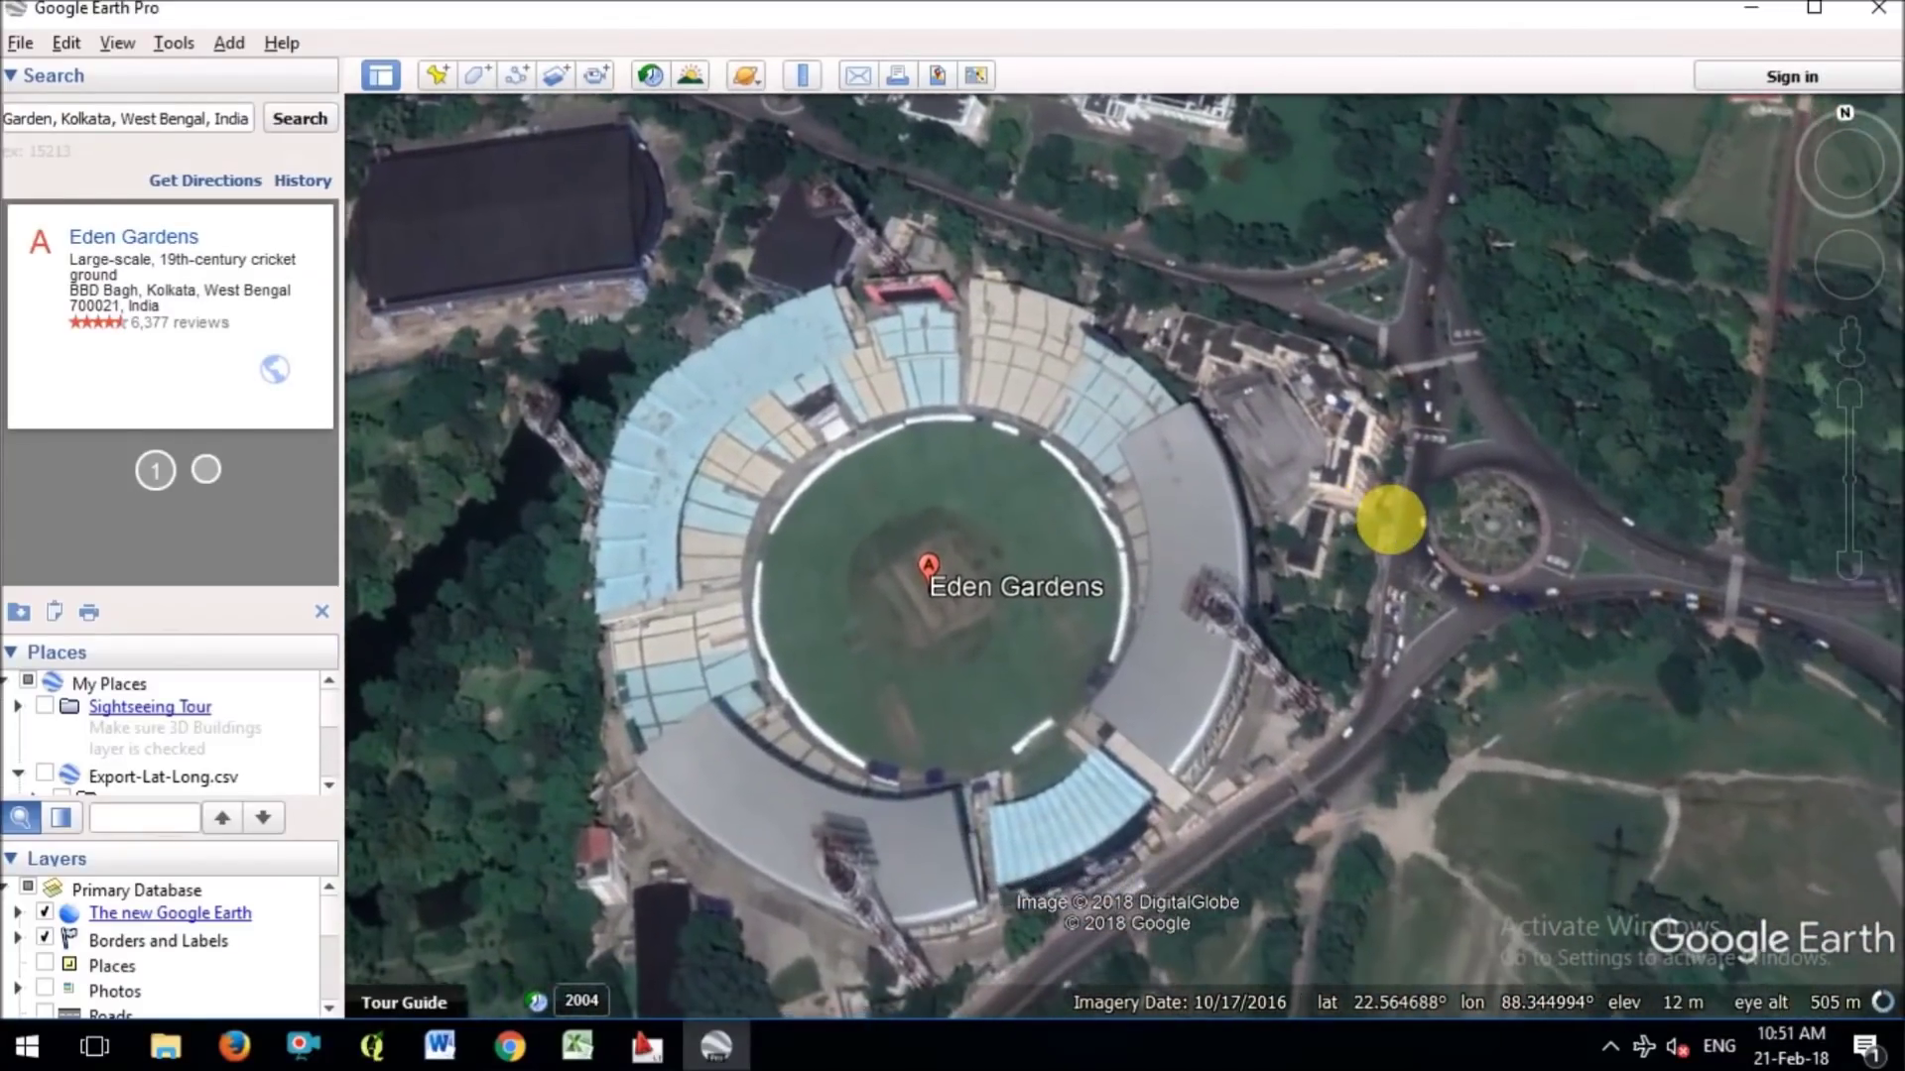
{"action": "left_click", "coordinate": [103, 43]}
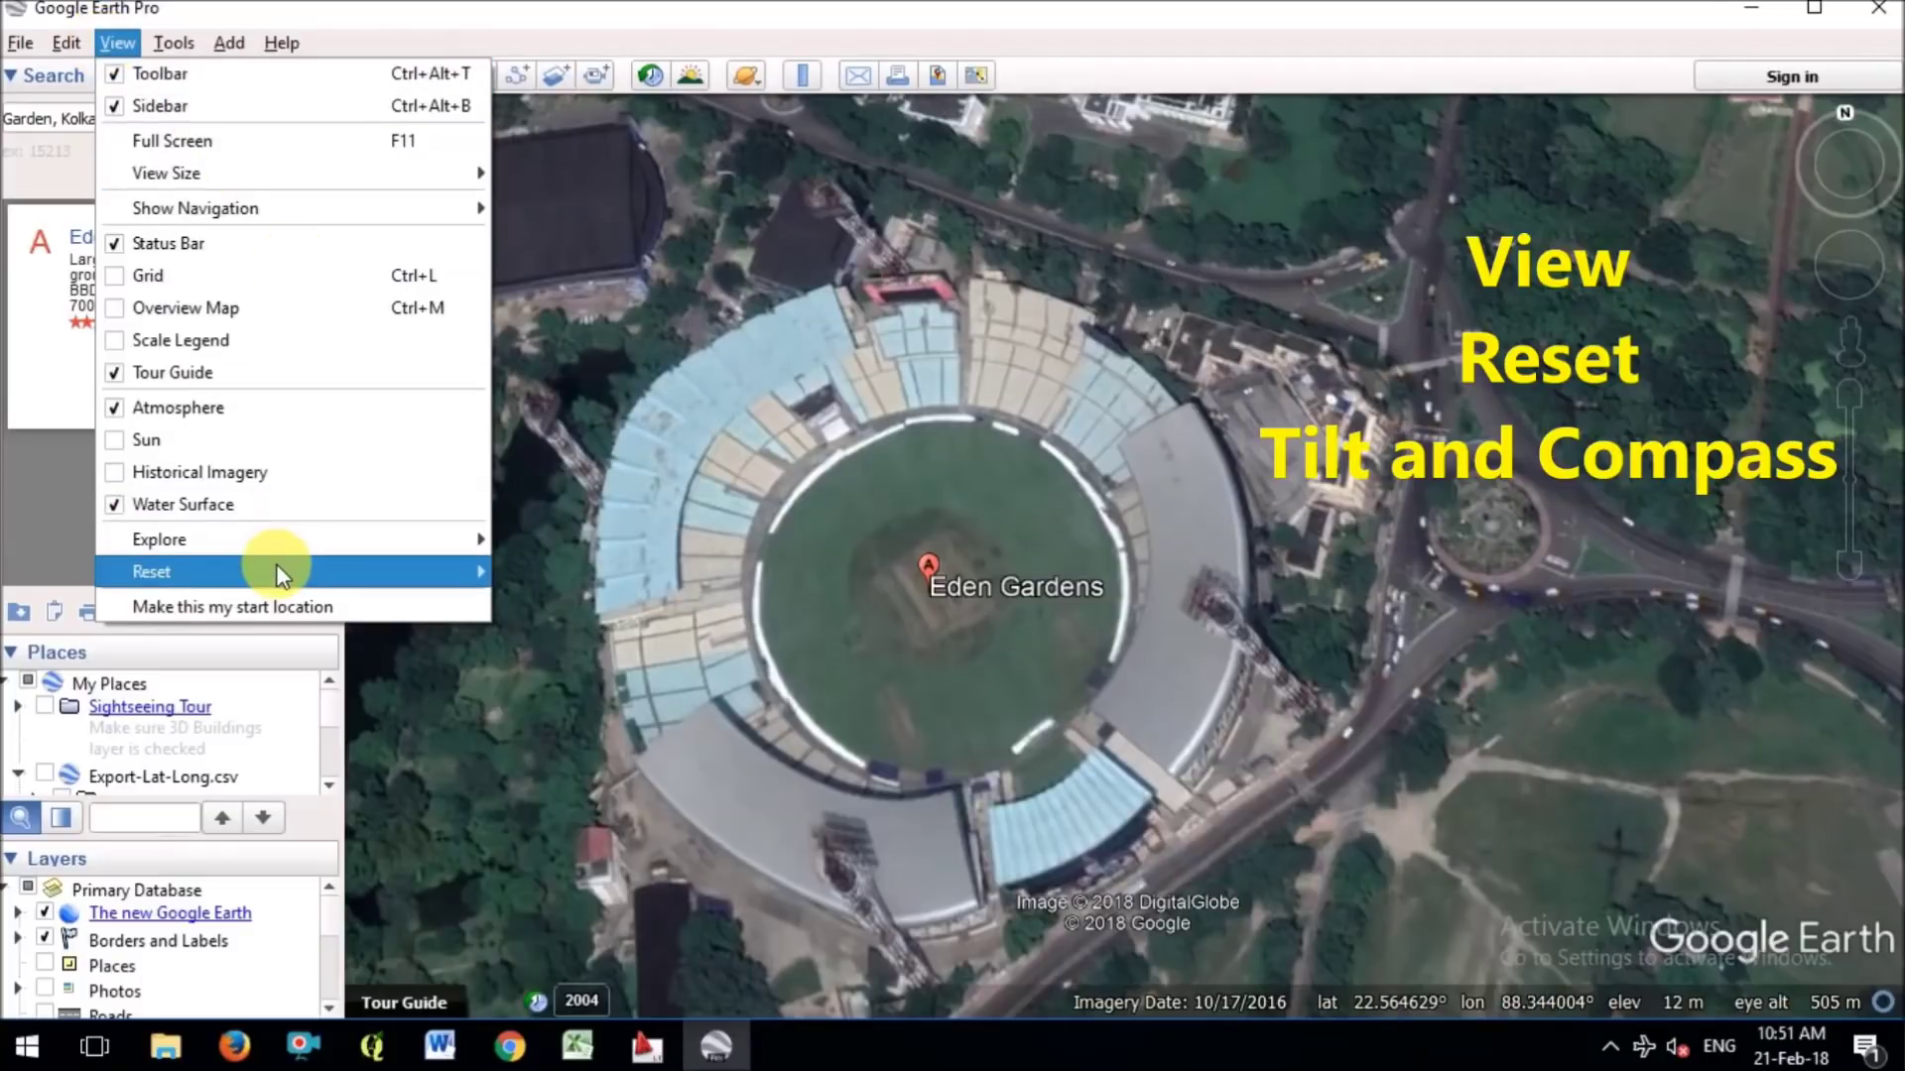
{"action": "mouse_move", "coordinate": [276, 568]}
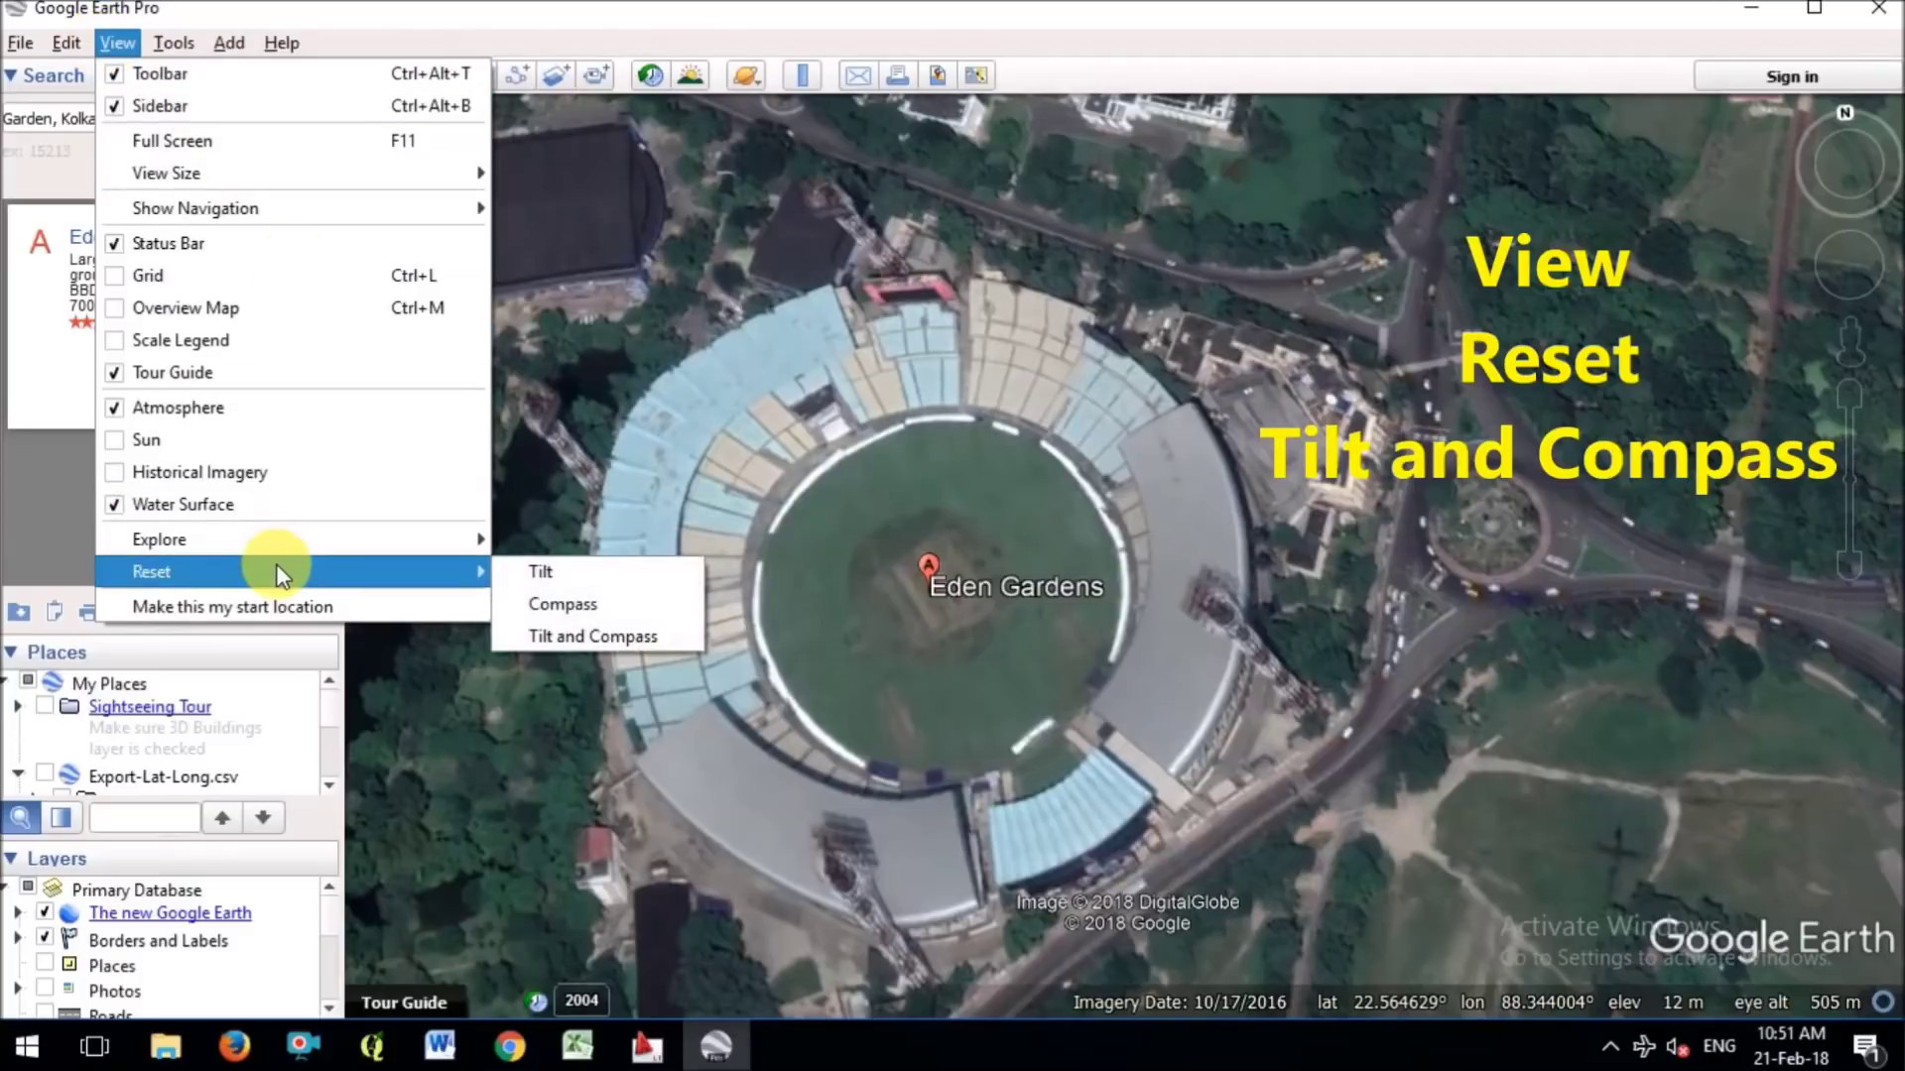
{"action": "left_click", "coordinate": [599, 640]}
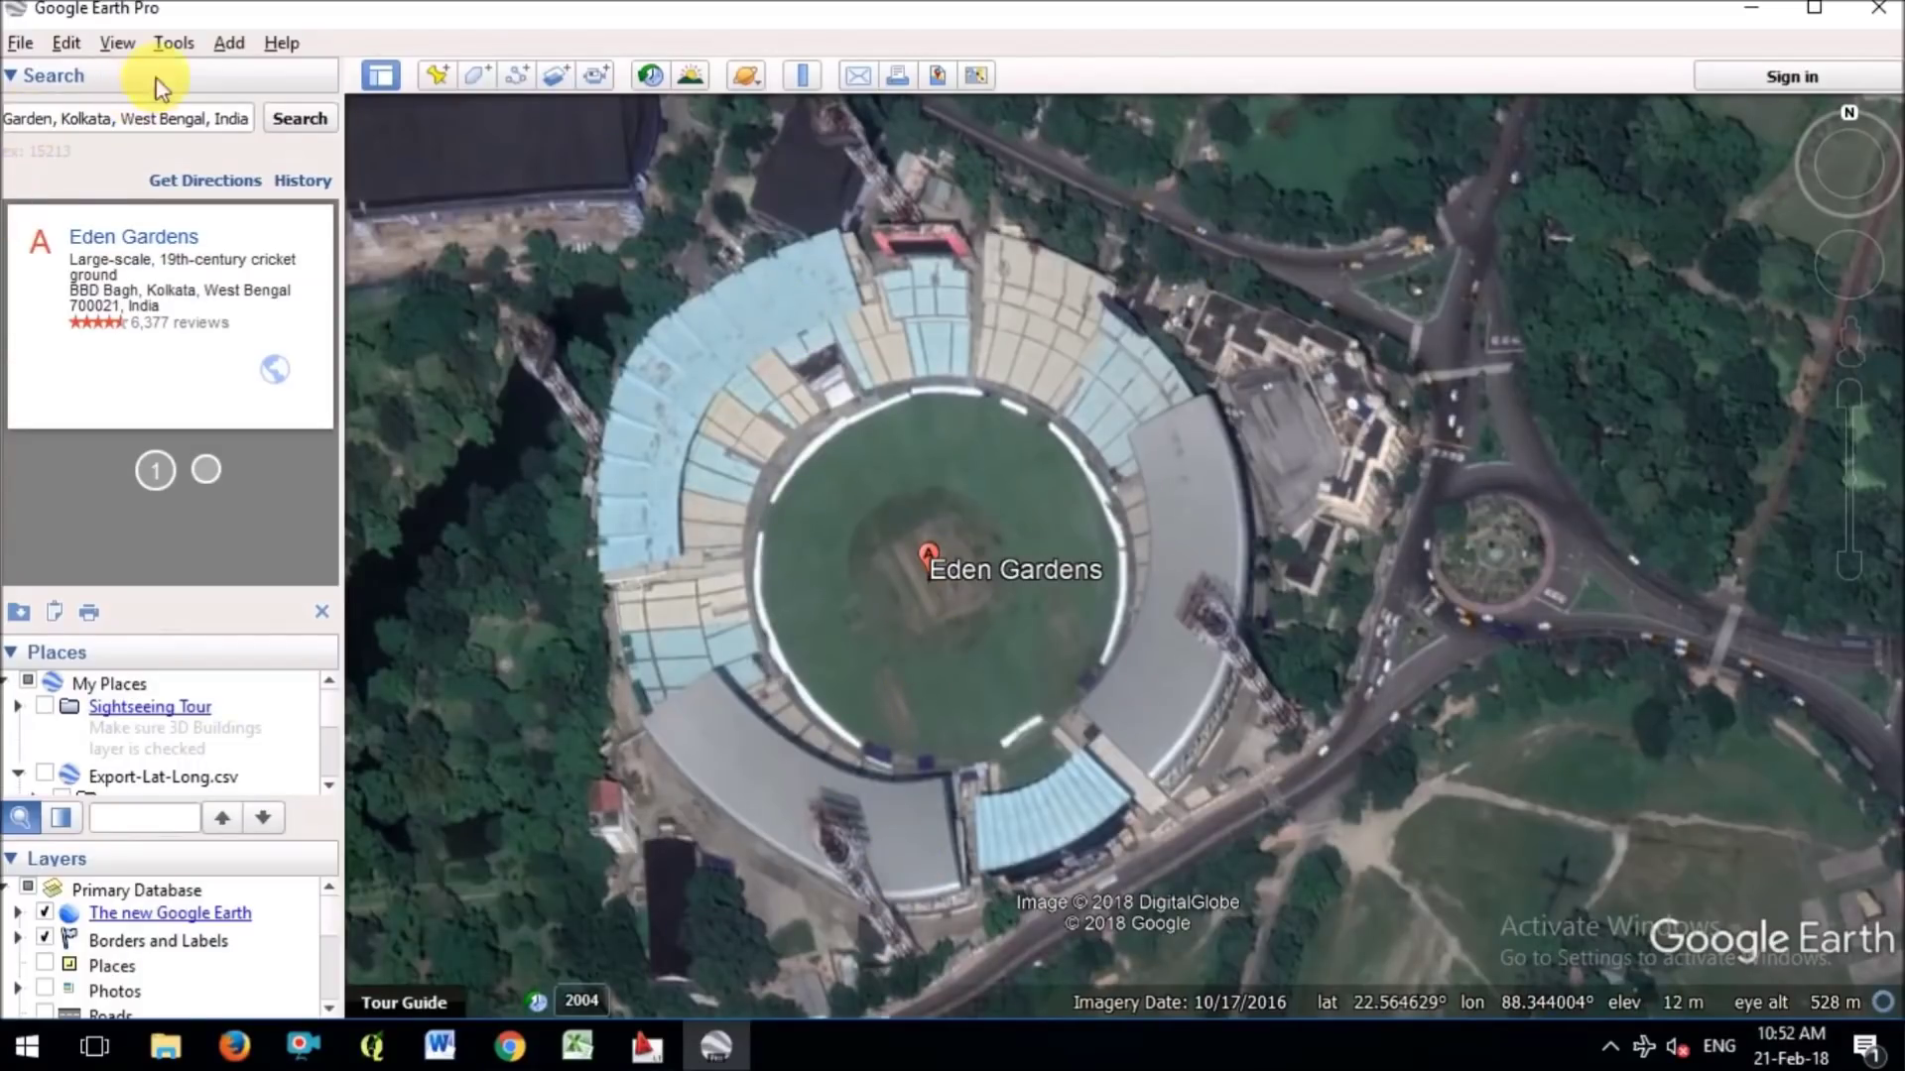
Set the latitude/longitude display to Universal Transverse Mercator in the program options and apply it.
{"action": "left_click", "coordinate": [172, 44]}
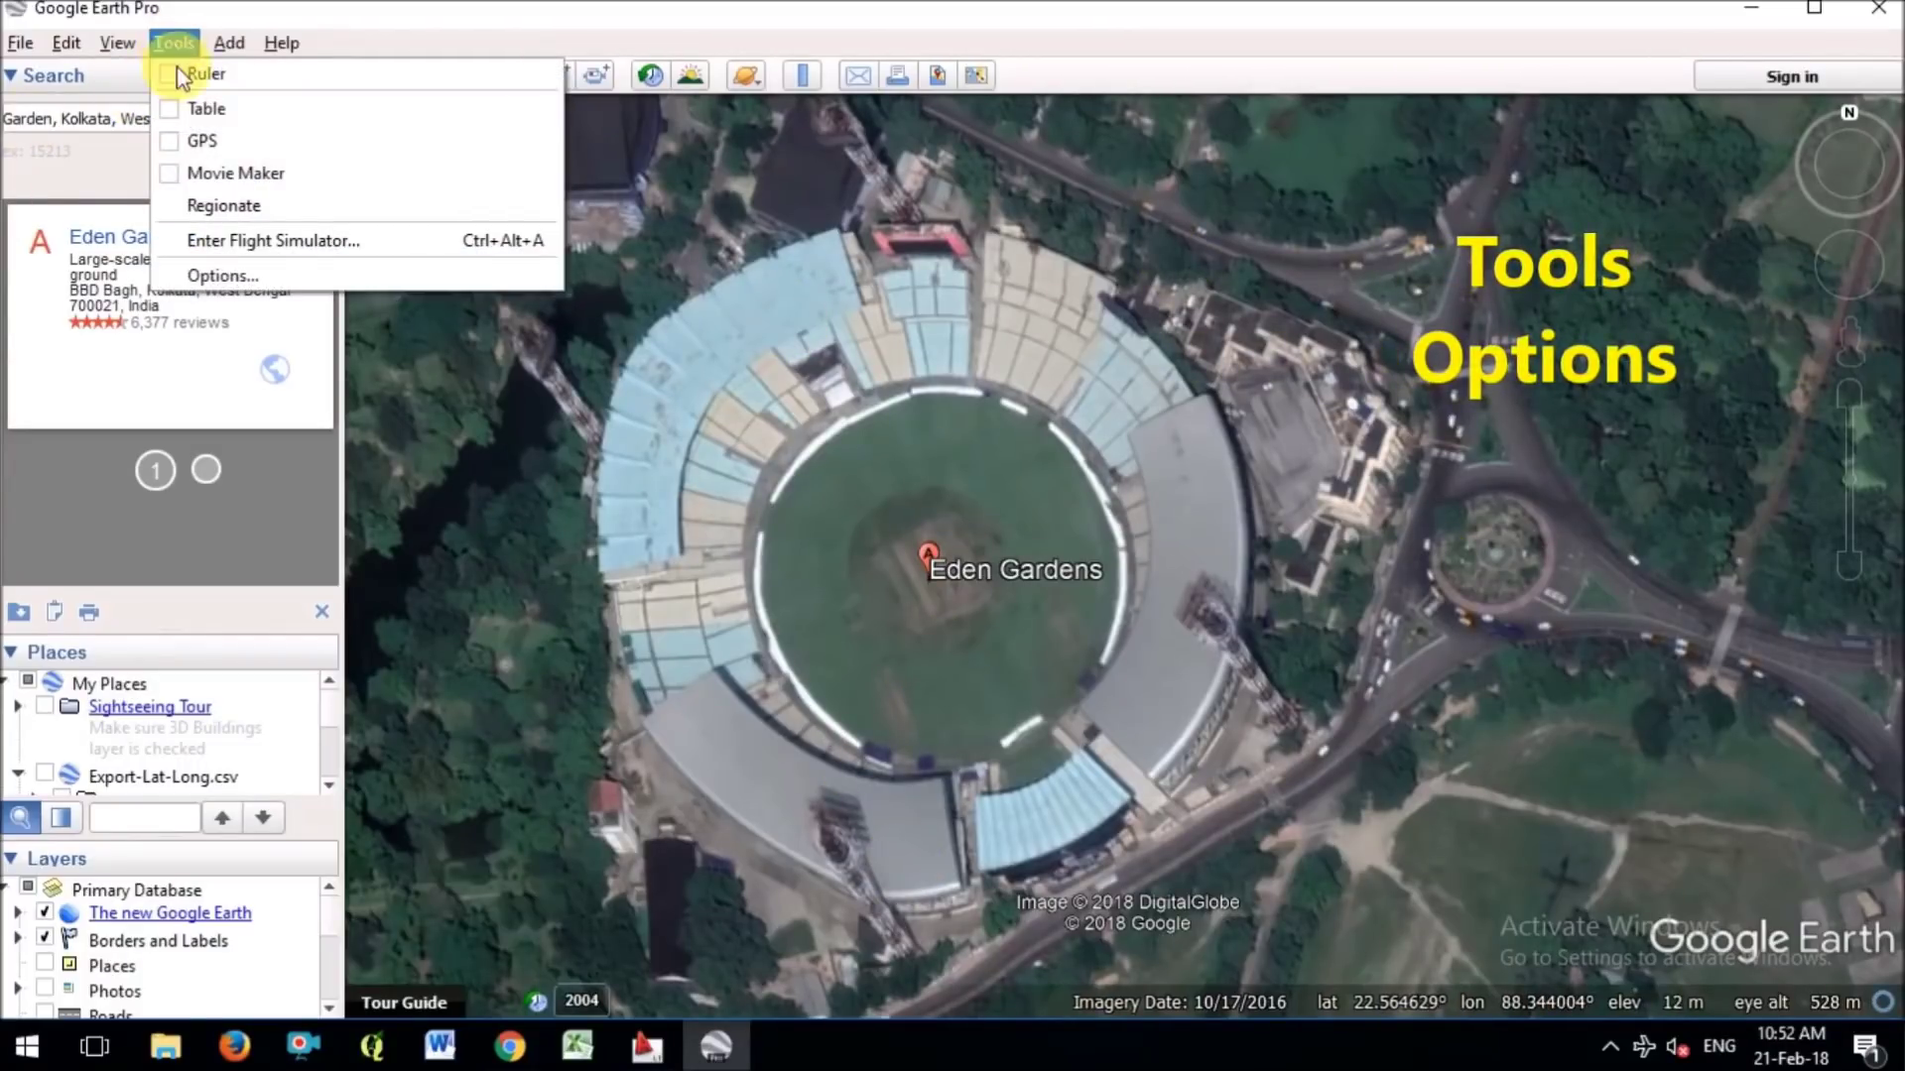
{"action": "left_click", "coordinate": [300, 265]}
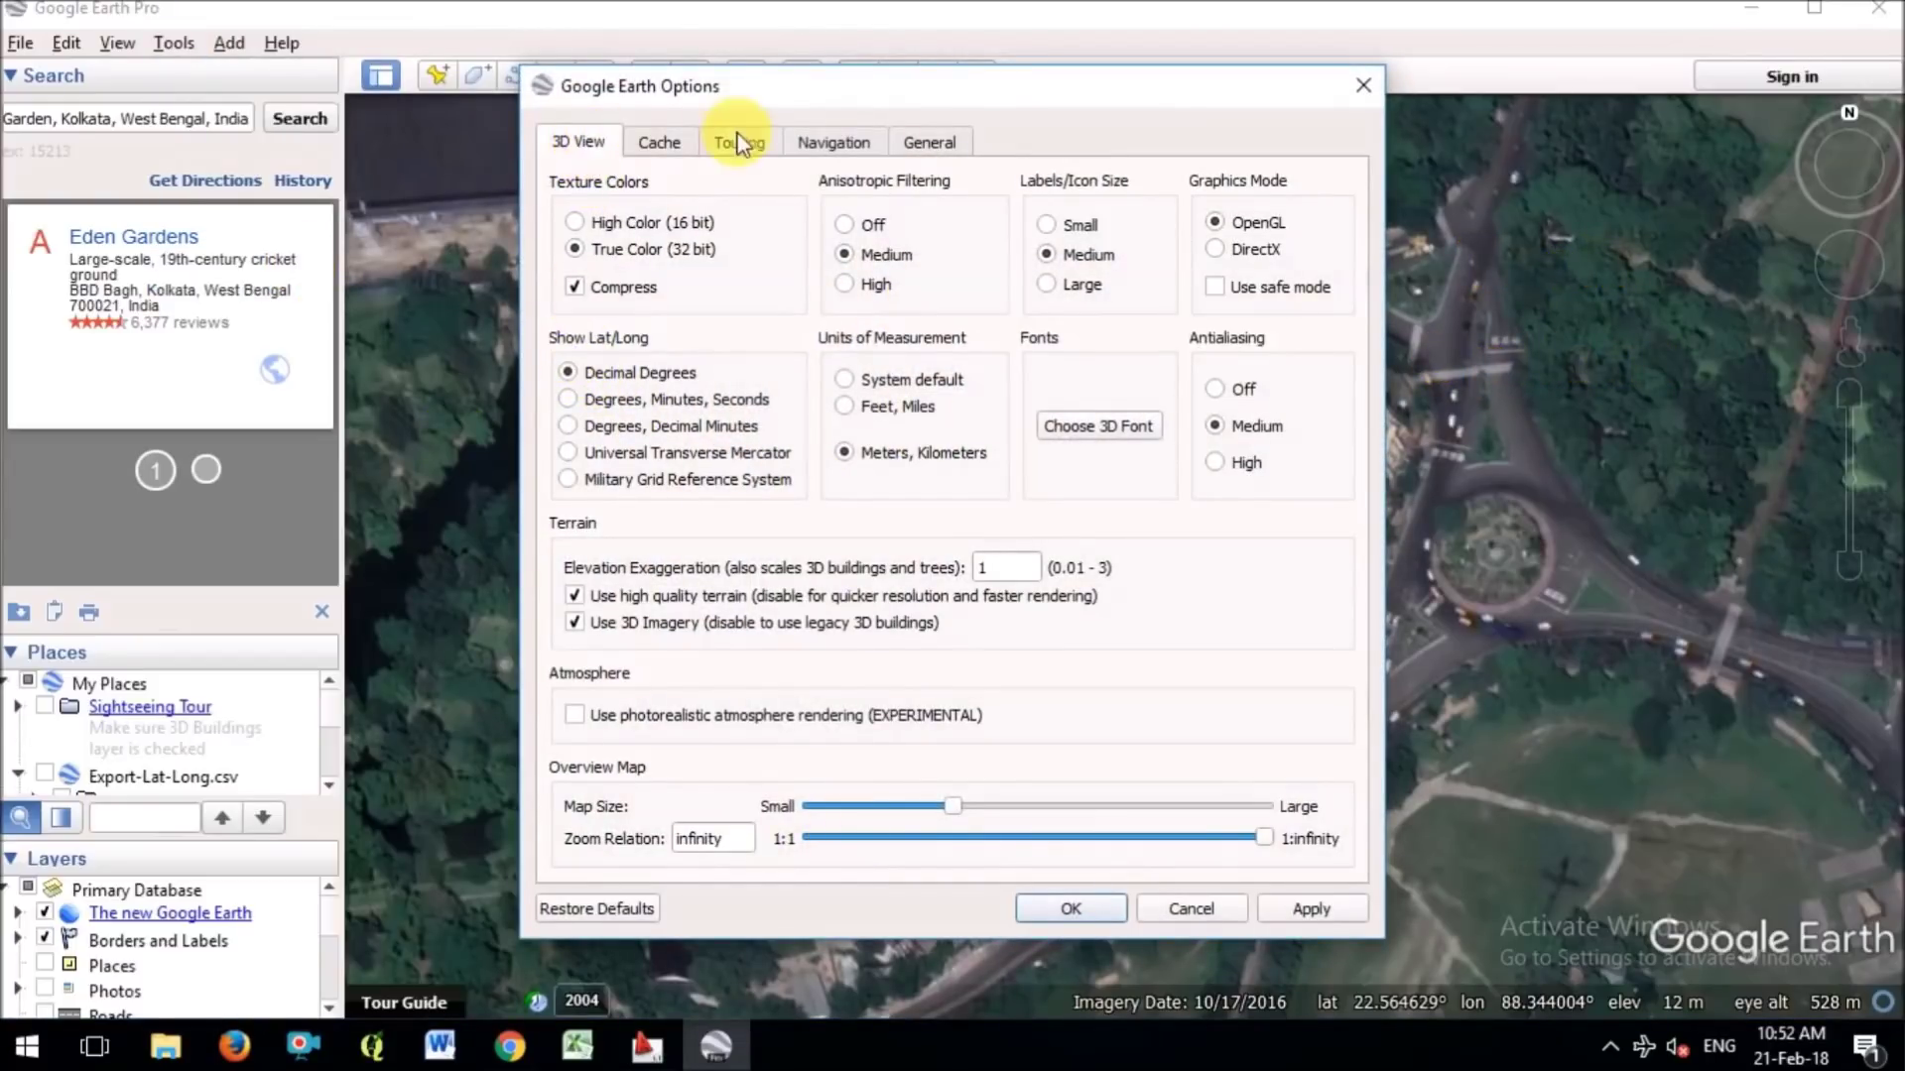
{"action": "left_click", "coordinate": [572, 452]}
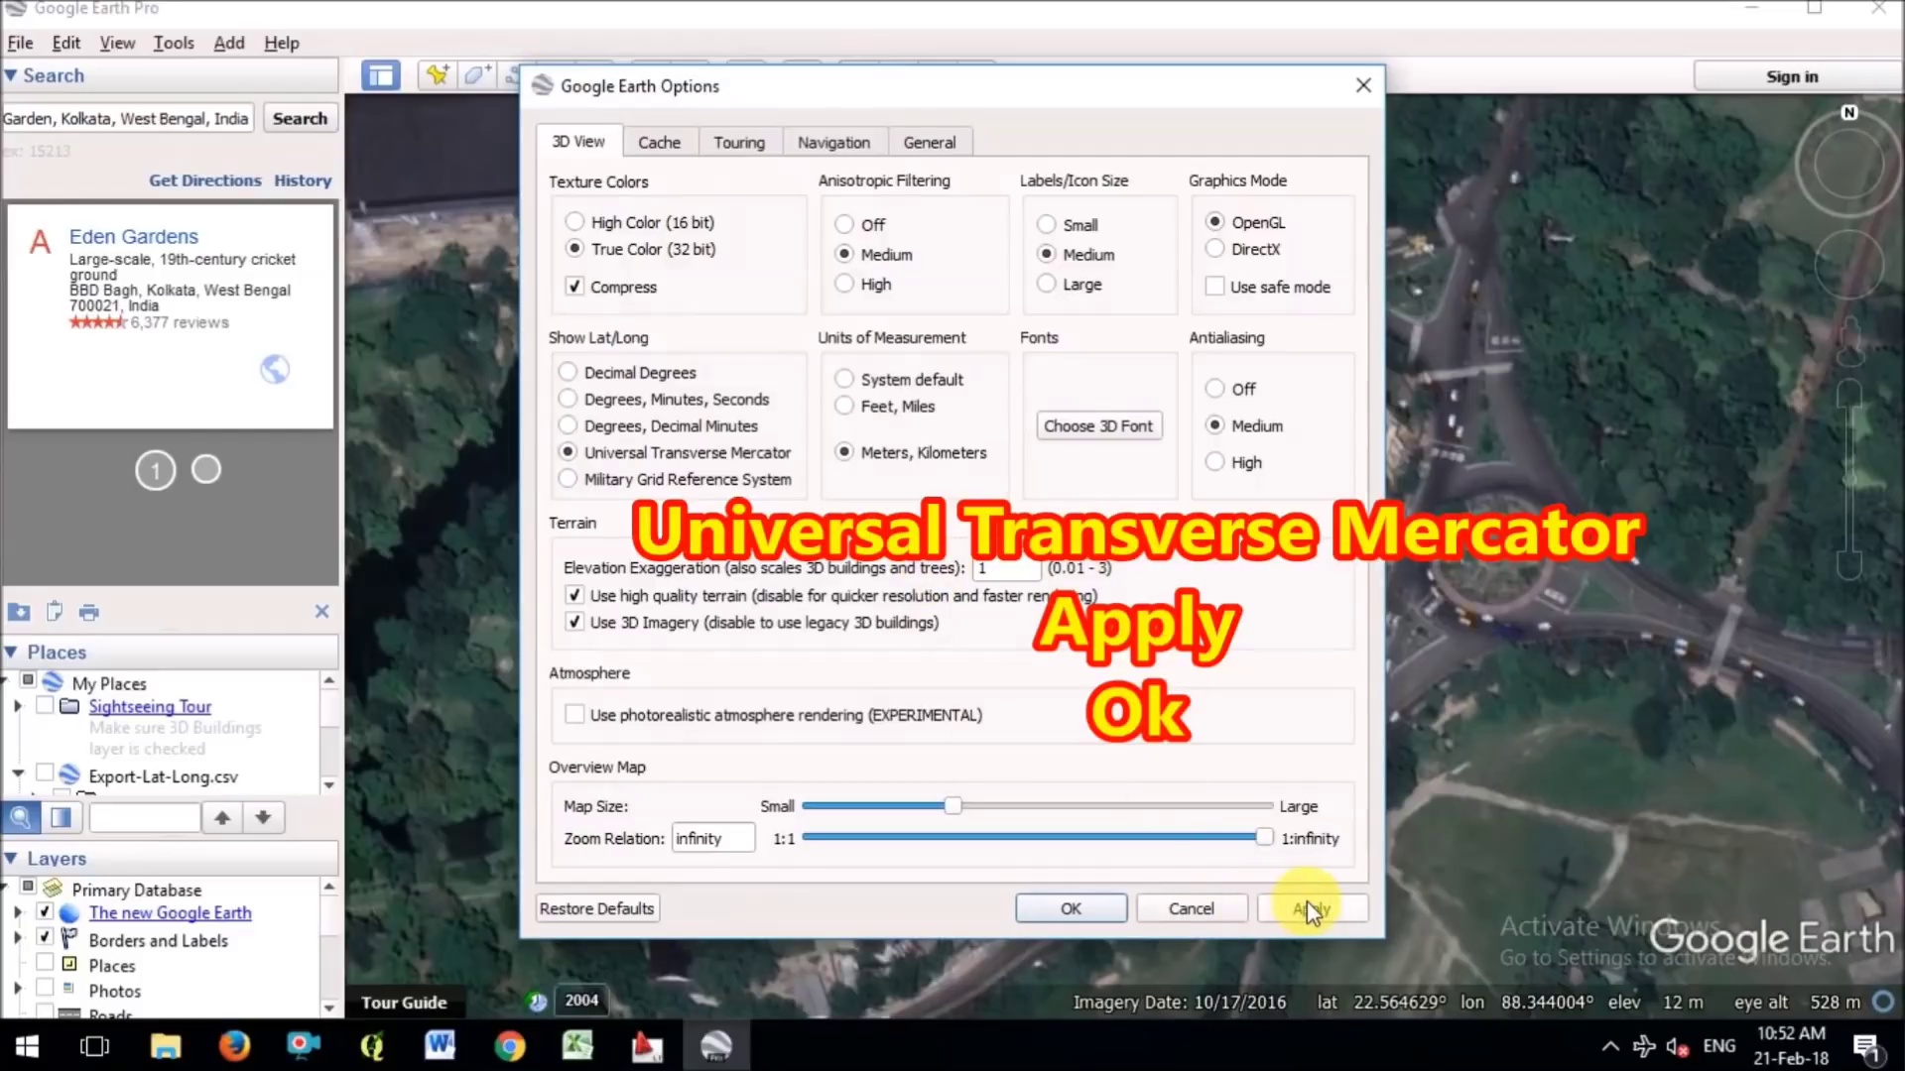
{"action": "left_click", "coordinate": [1071, 909]}
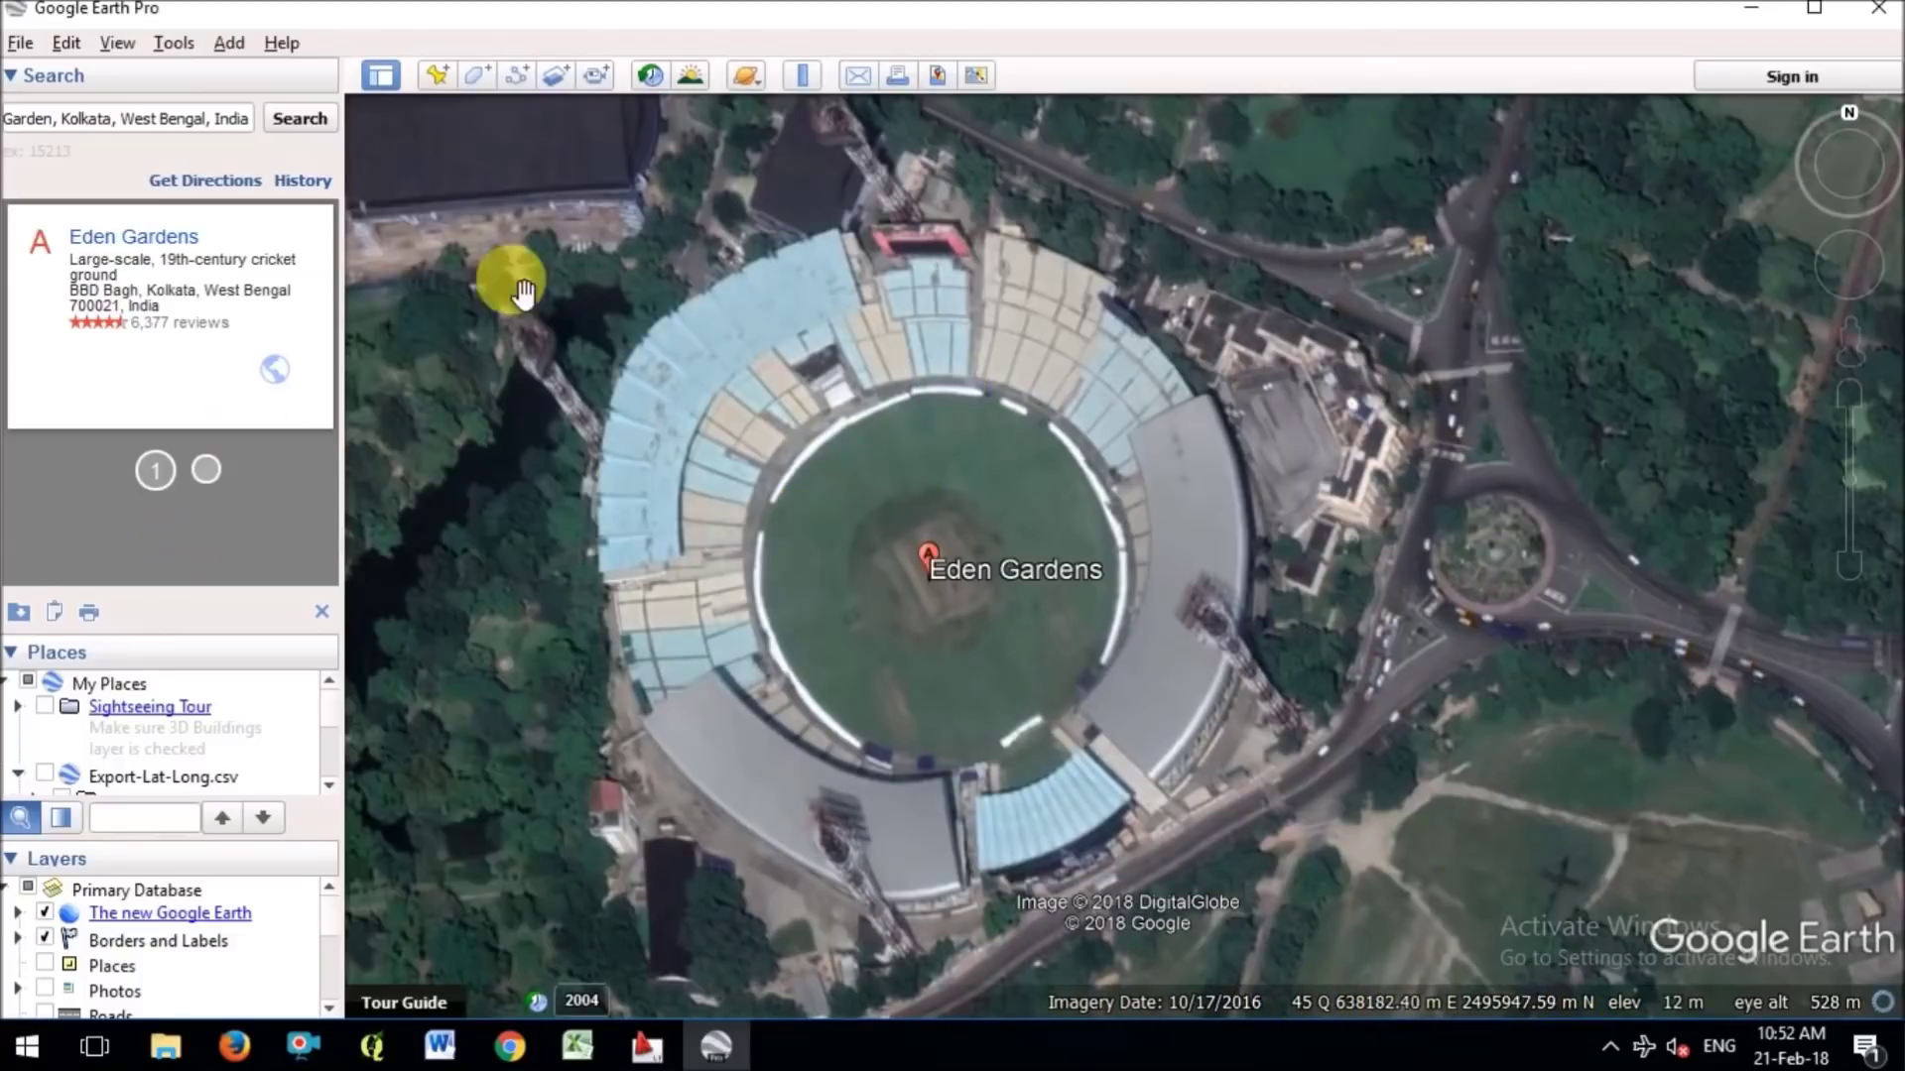
Add a placemark named Point A on the stadium's northwest edge, at about 638008 m E, 2496026 m N.
{"action": "left_click", "coordinate": [442, 76]}
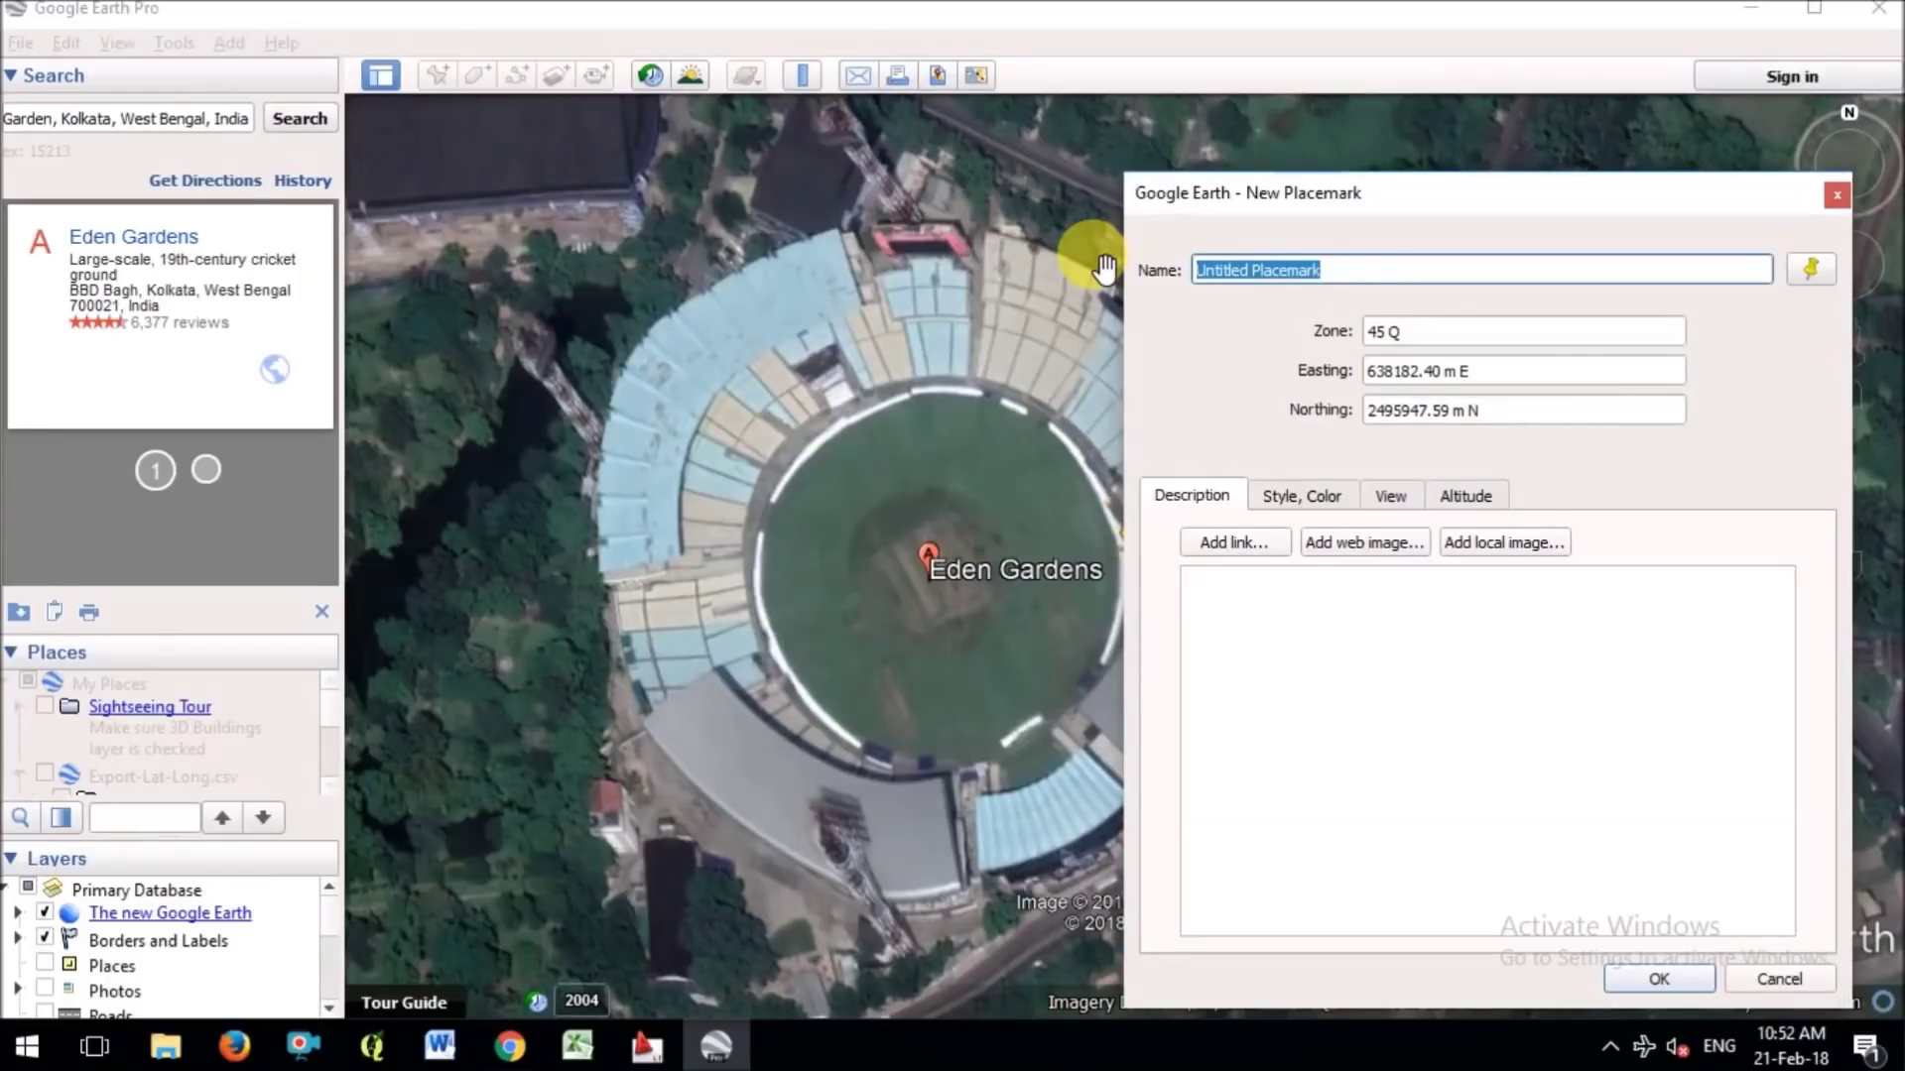
{"action": "type", "text": "Point A"}
{"action": "left_click_drag", "start_coordinate": [1332, 198], "coordinate": [1430, 138]}
{"action": "left_click_drag", "start_coordinate": [1124, 552], "coordinate": [675, 357]}
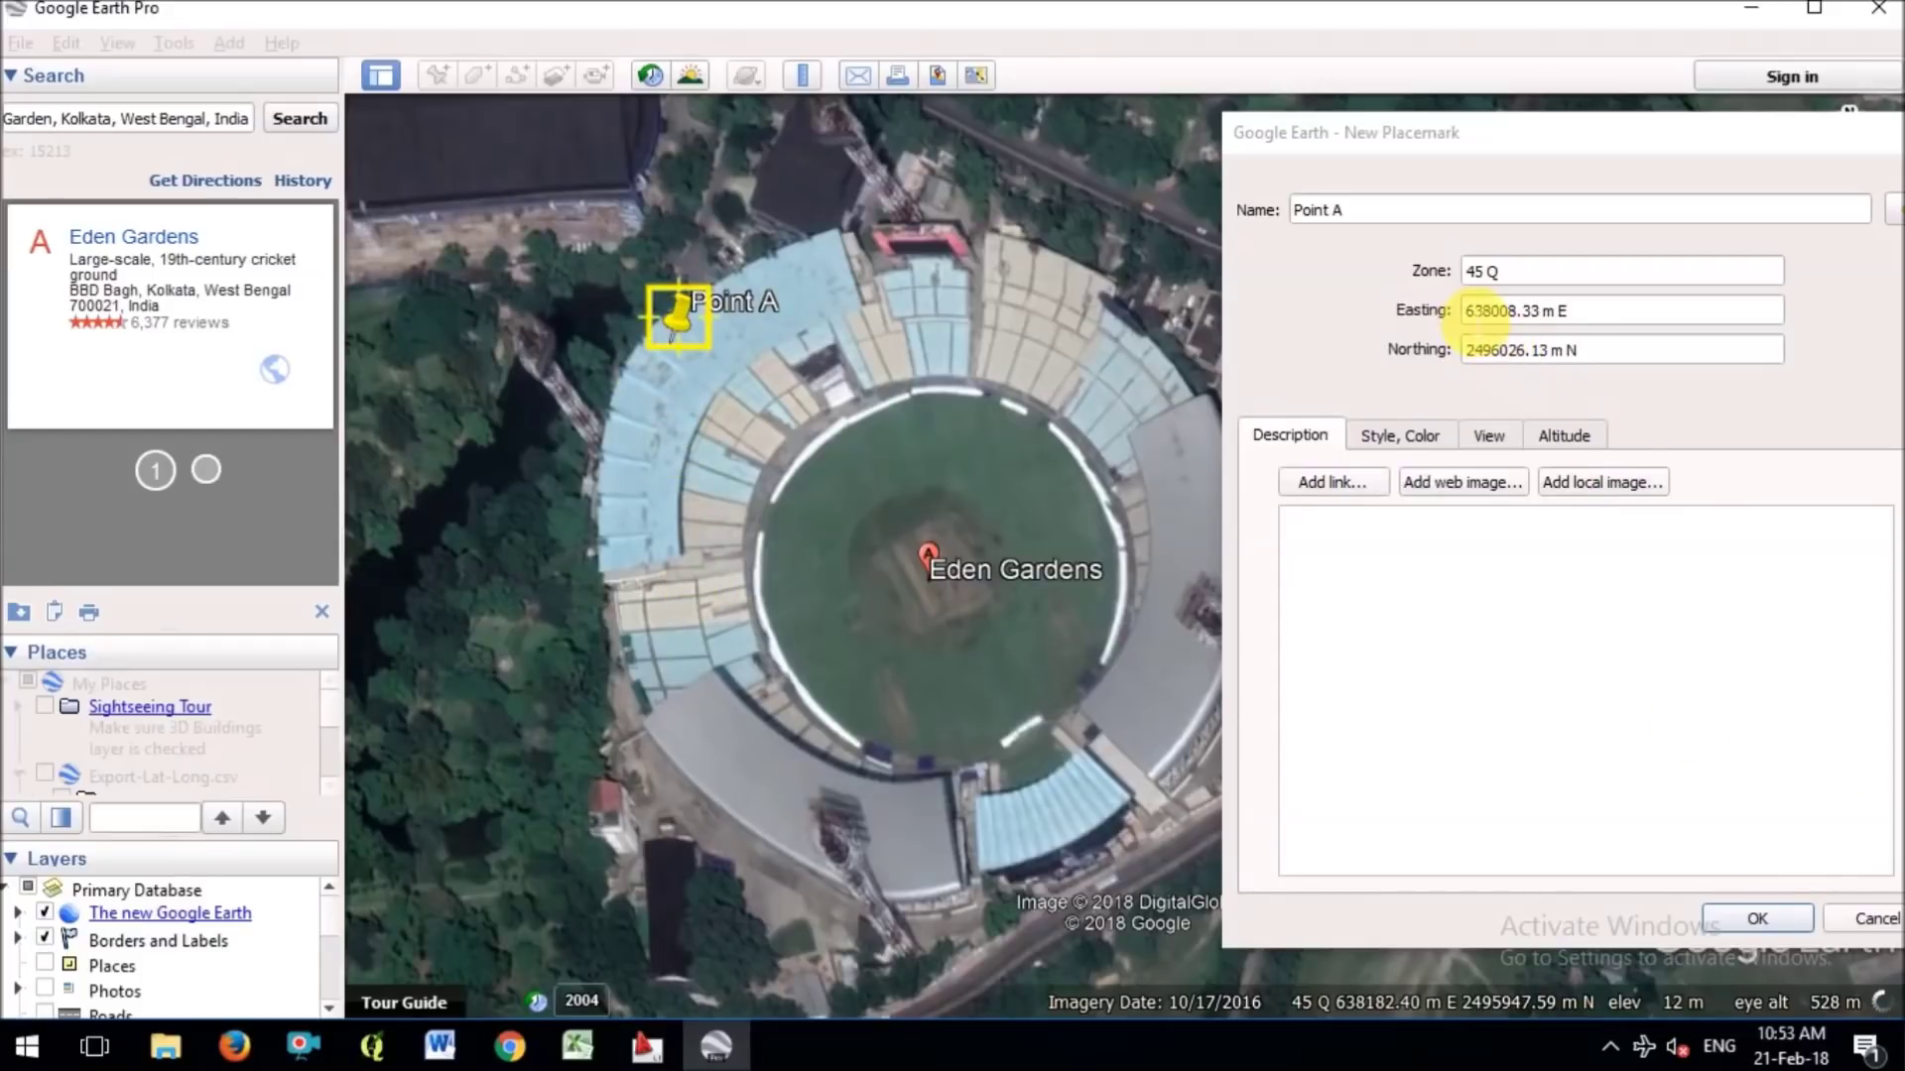
Copy the numeric part of Point A's easting, without the unit.
{"action": "left_click", "coordinate": [1468, 311]}
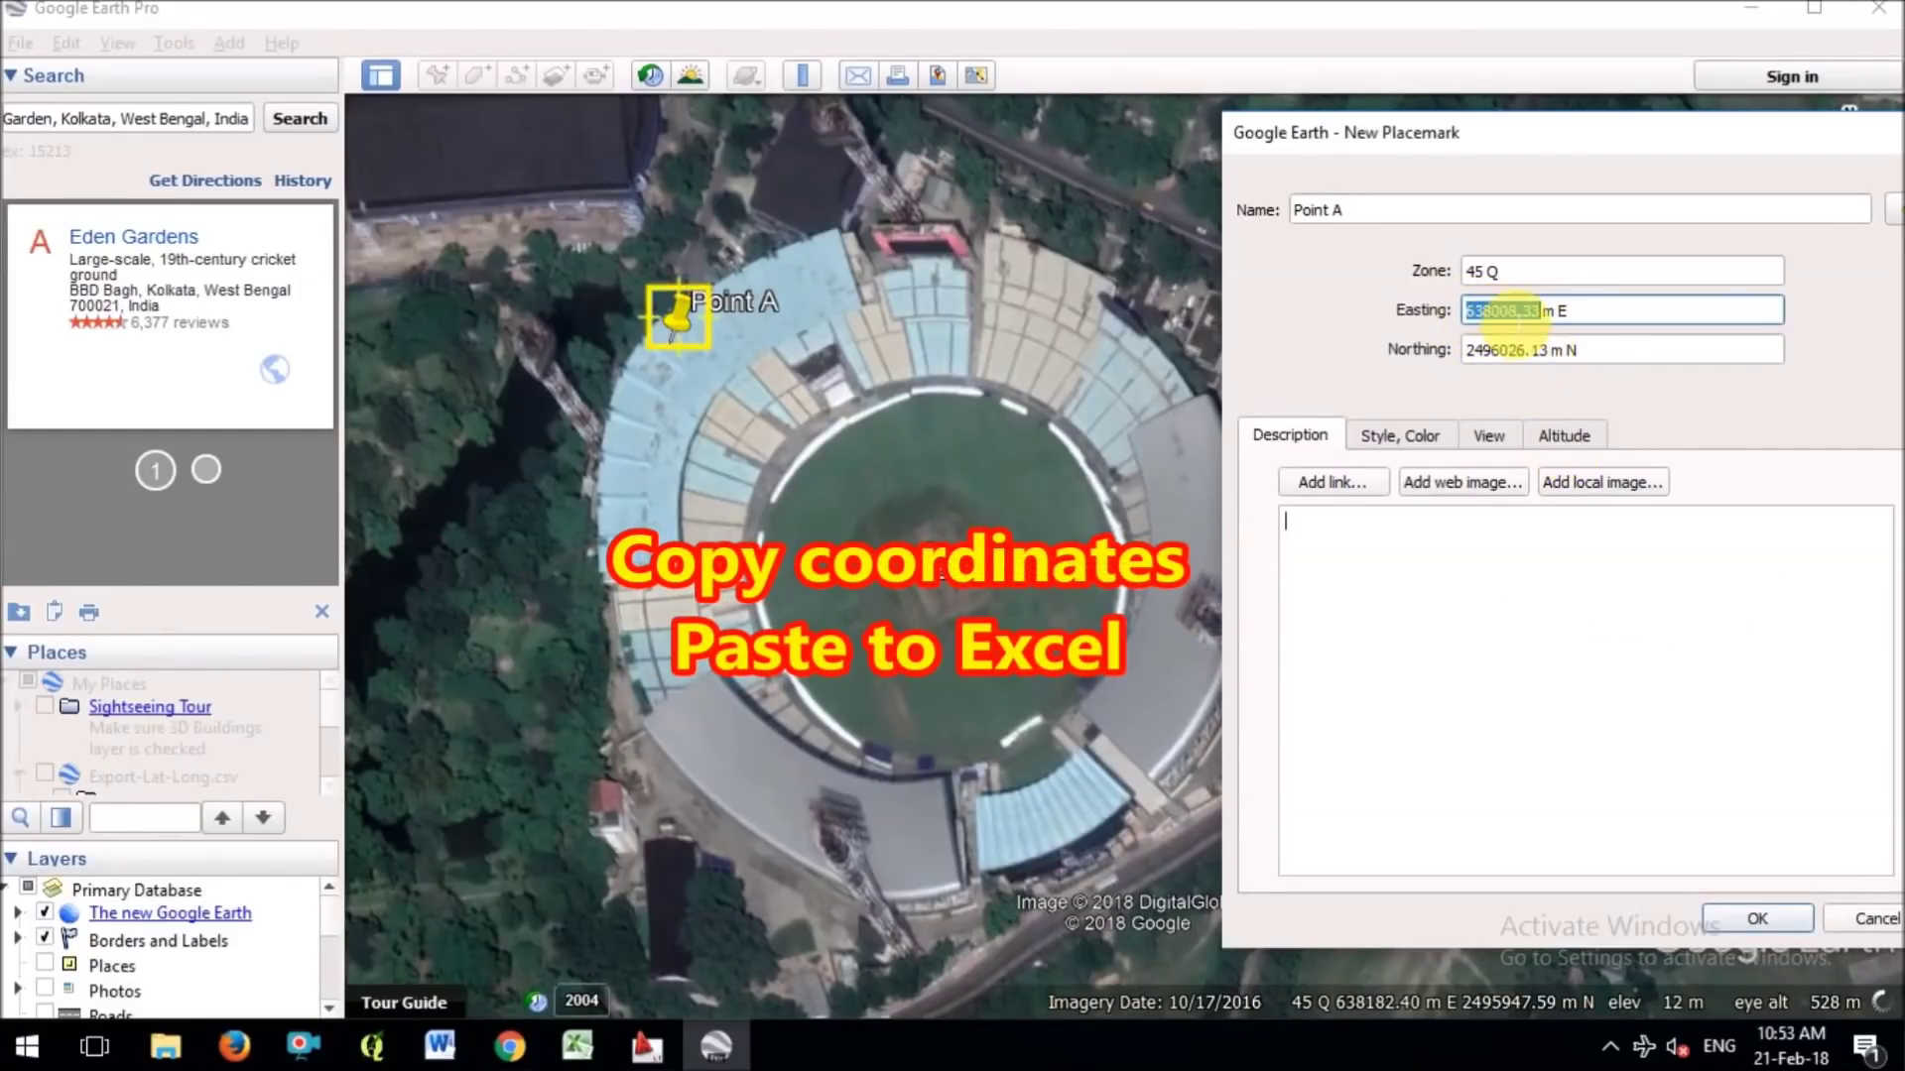
{"action": "right_click", "coordinate": [1508, 315]}
{"action": "left_click", "coordinate": [1574, 426]}
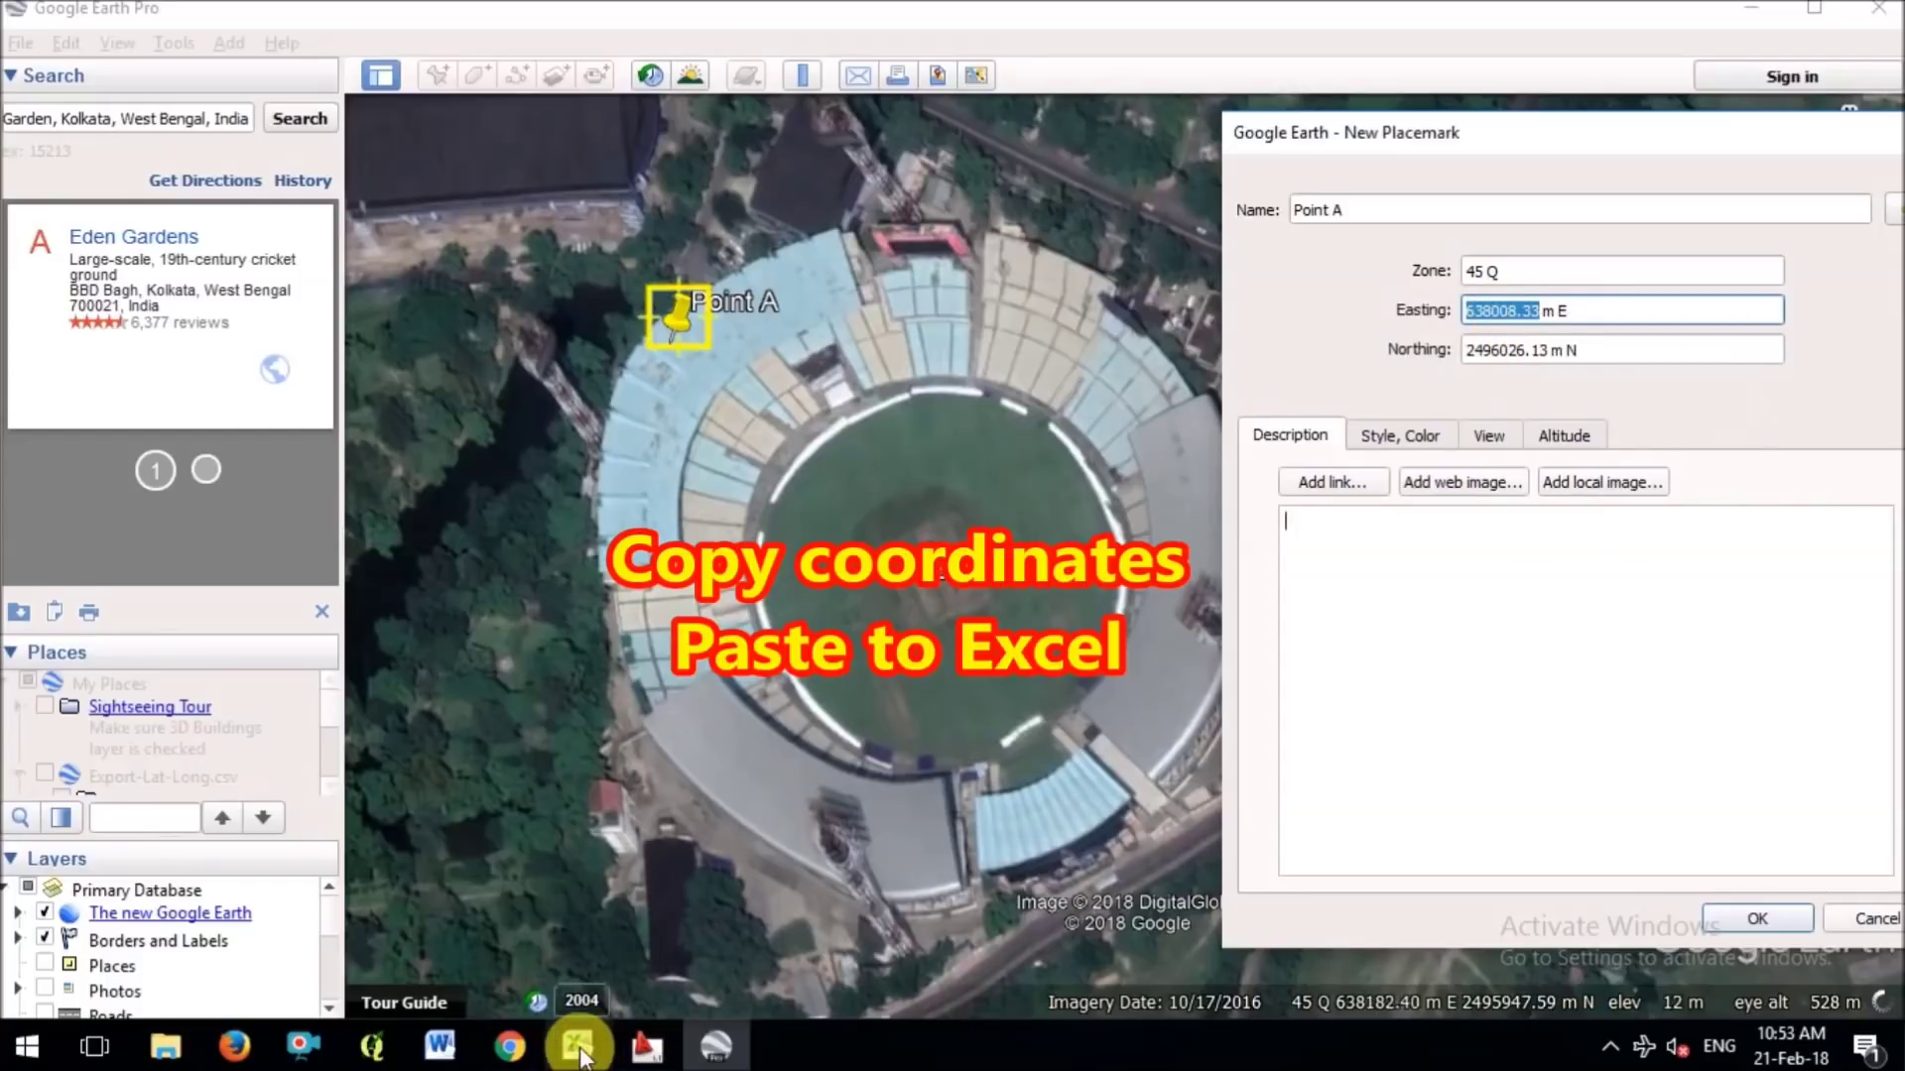
Switch to the blank Excel workbook and enter Point A, Easting and Northing in cells A1 to C1.
{"action": "left_click", "coordinate": [580, 1053]}
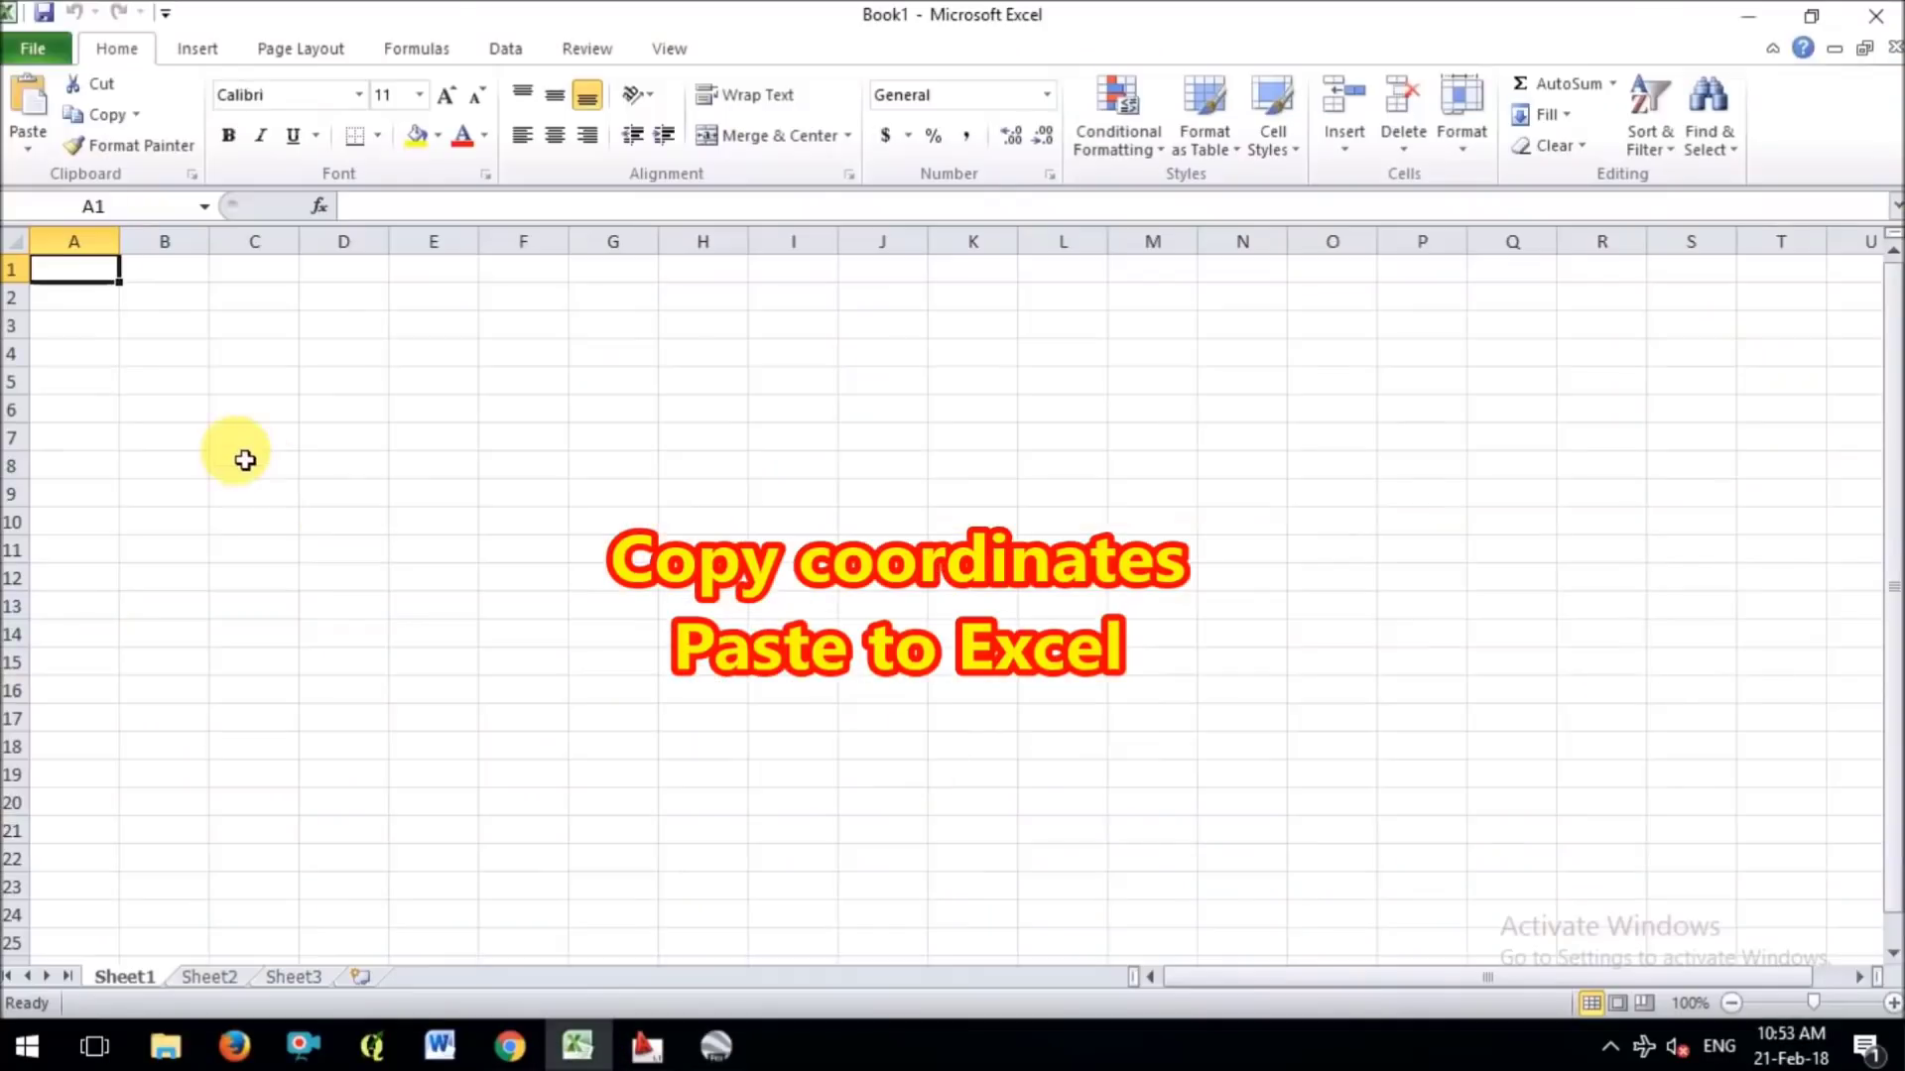
{"action": "type", "text": "Point A"}
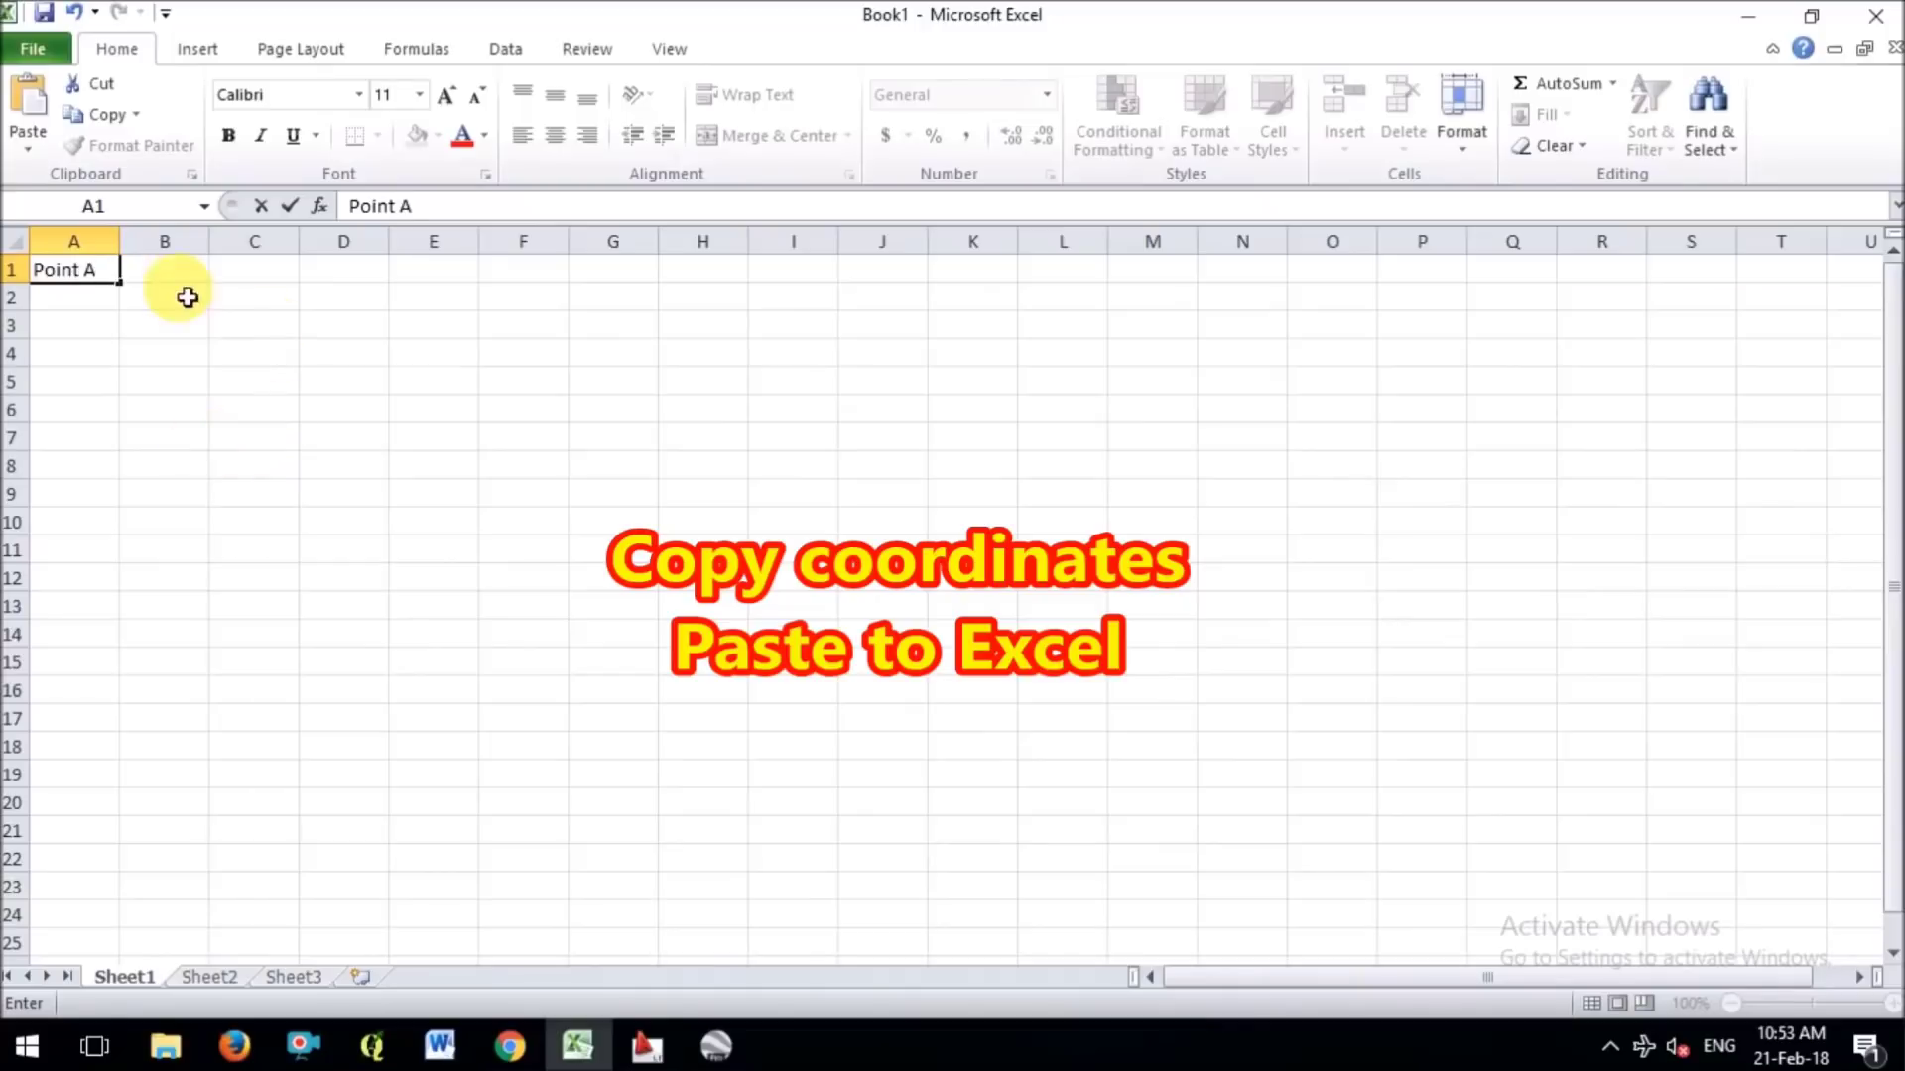
{"action": "key", "text": "Tab"}
{"action": "type", "text": "Easting"}
{"action": "key", "text": "Tab"}
{"action": "type", "text": "Nort"}
{"action": "key", "text": "Return"}
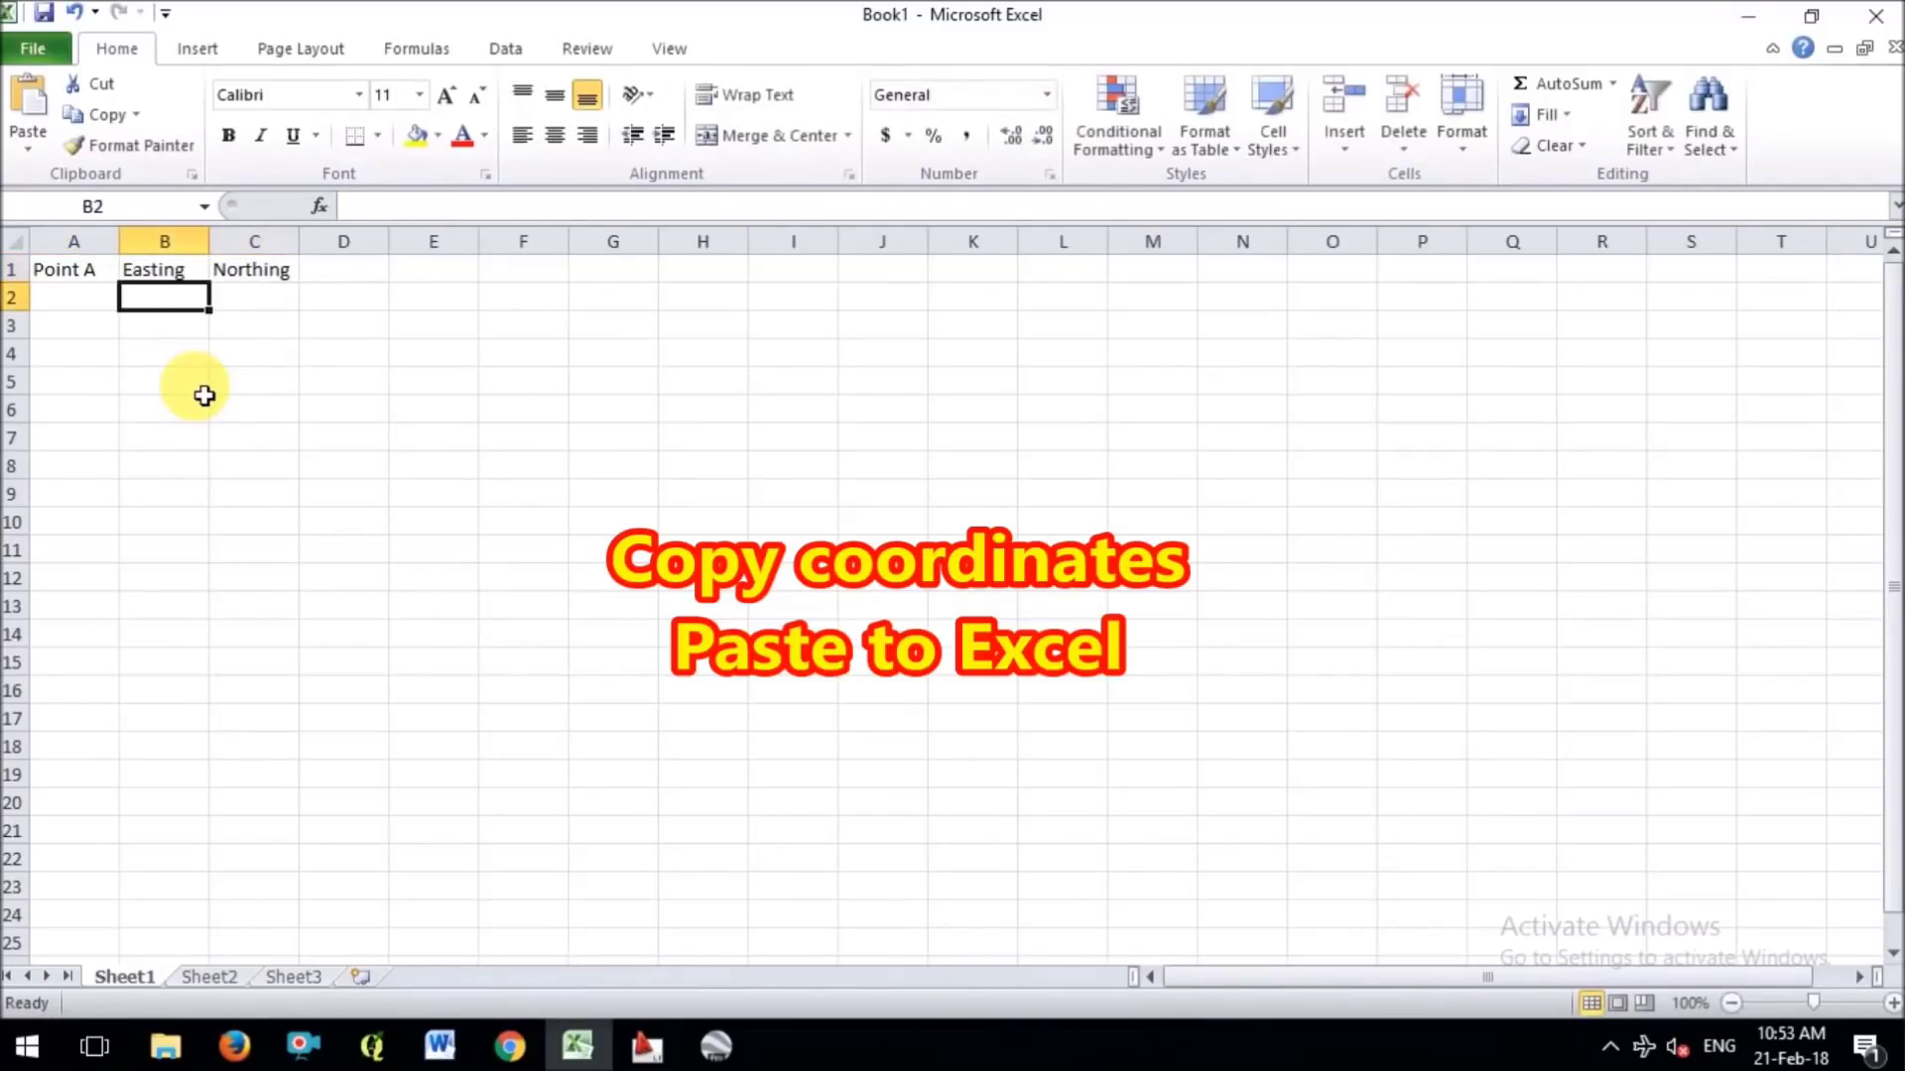
Paste the copied easting into cell B2 and fit column B's width to its content.
{"action": "right_click", "coordinate": [181, 295]}
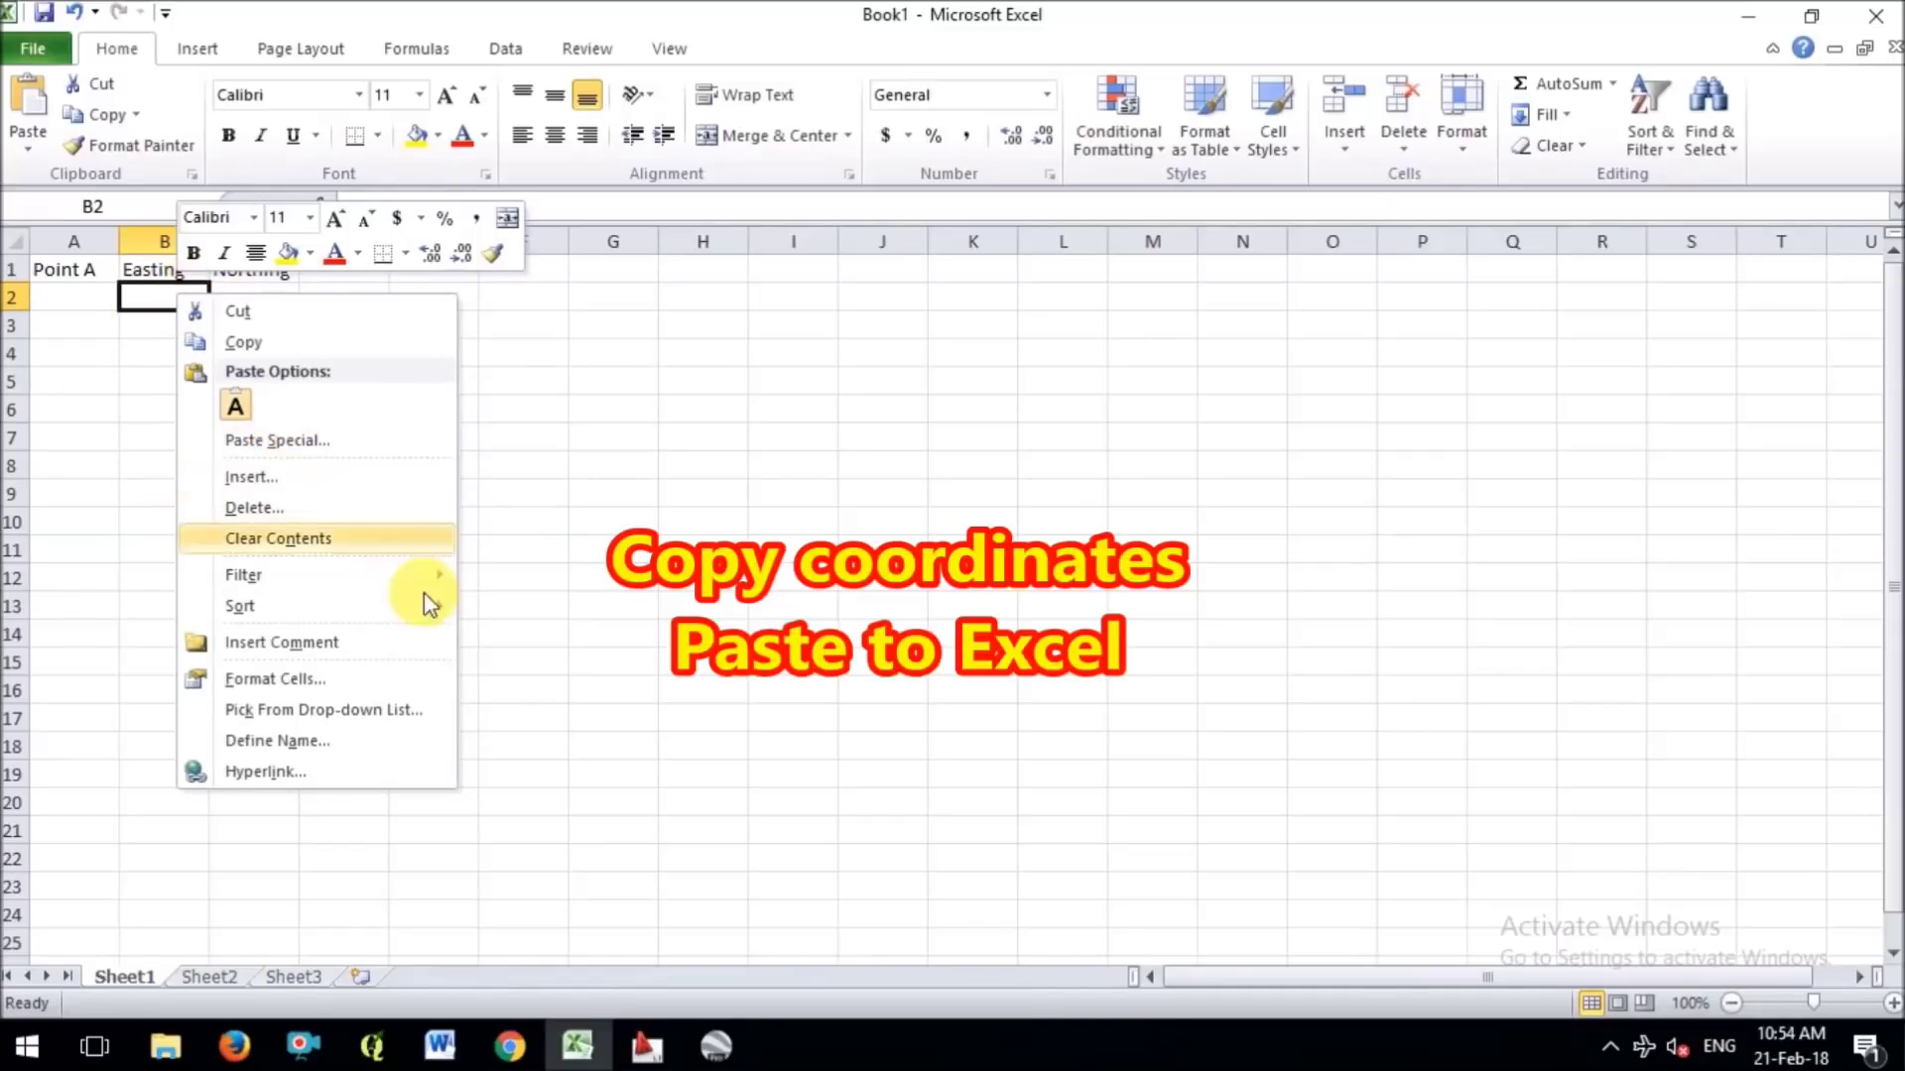
{"action": "left_click", "coordinate": [238, 408]}
{"action": "double_click", "coordinate": [210, 242]}
Move the Point A label from cell A1 down to A2 and select cell C2.
{"action": "left_click", "coordinate": [99, 295]}
{"action": "left_click_drag", "start_coordinate": [84, 295], "coordinate": [84, 298]}
{"action": "left_click", "coordinate": [292, 297]}
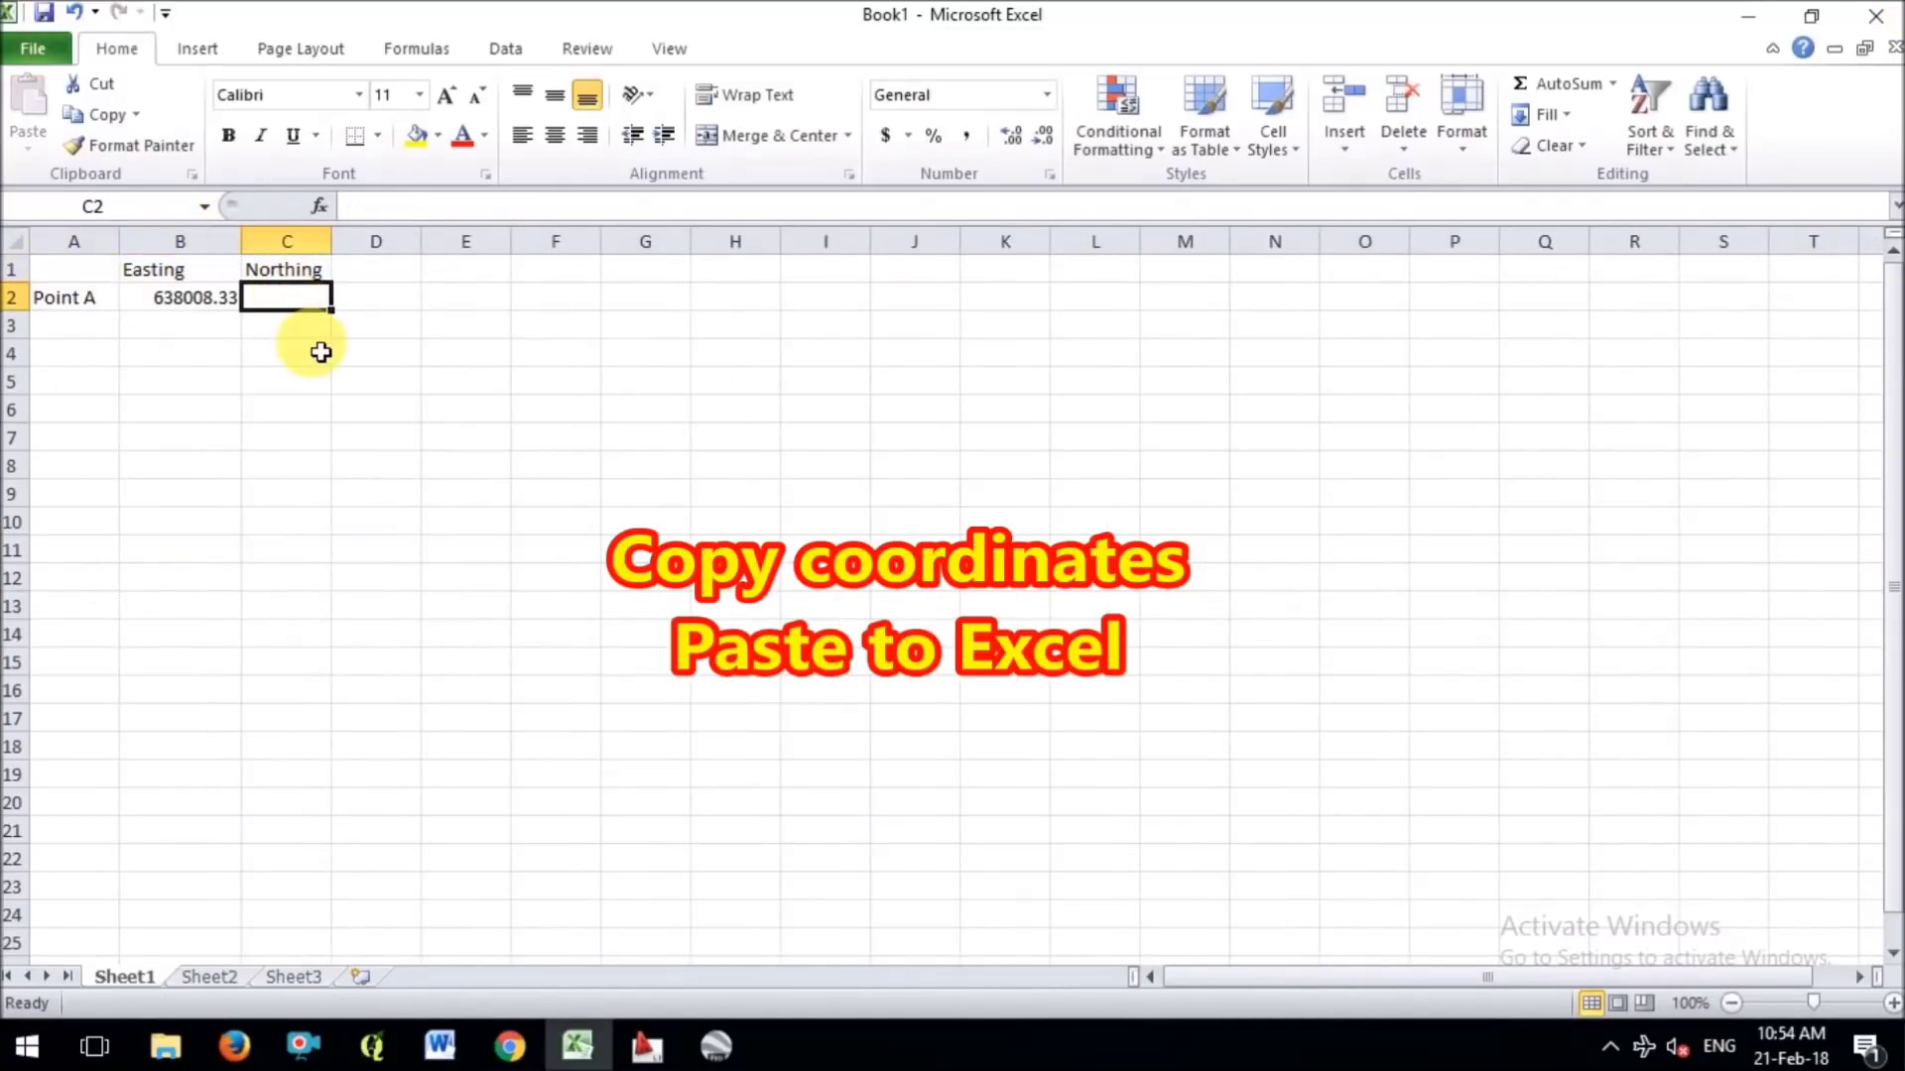
Copy Point A's northing number from its placemark in Google Earth and paste it into cell C2 in Excel.
{"action": "key", "text": "alt+Tab"}
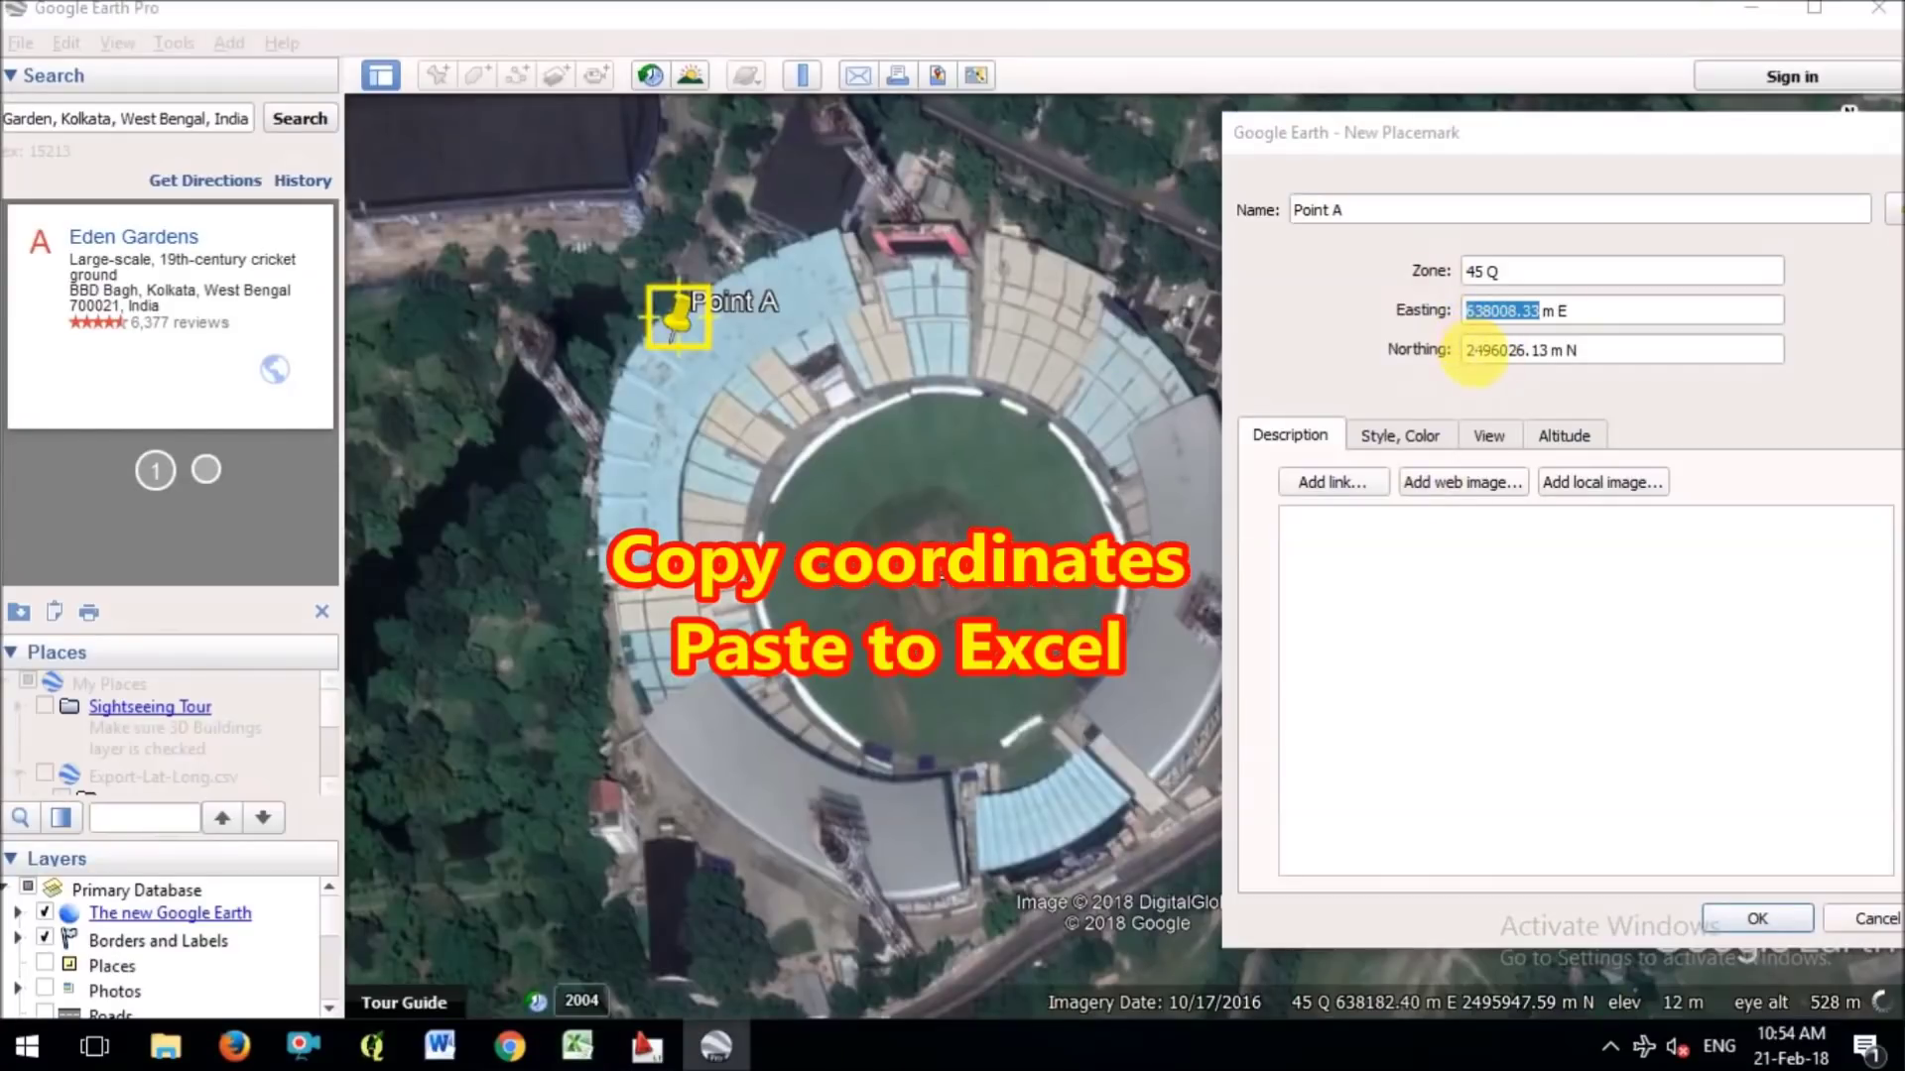
{"action": "left_click_drag", "start_coordinate": [1475, 357], "coordinate": [1568, 368]}
{"action": "right_click", "coordinate": [1507, 352]}
{"action": "left_click", "coordinate": [1602, 468]}
{"action": "left_click", "coordinate": [578, 1046]}
{"action": "right_click", "coordinate": [282, 297]}
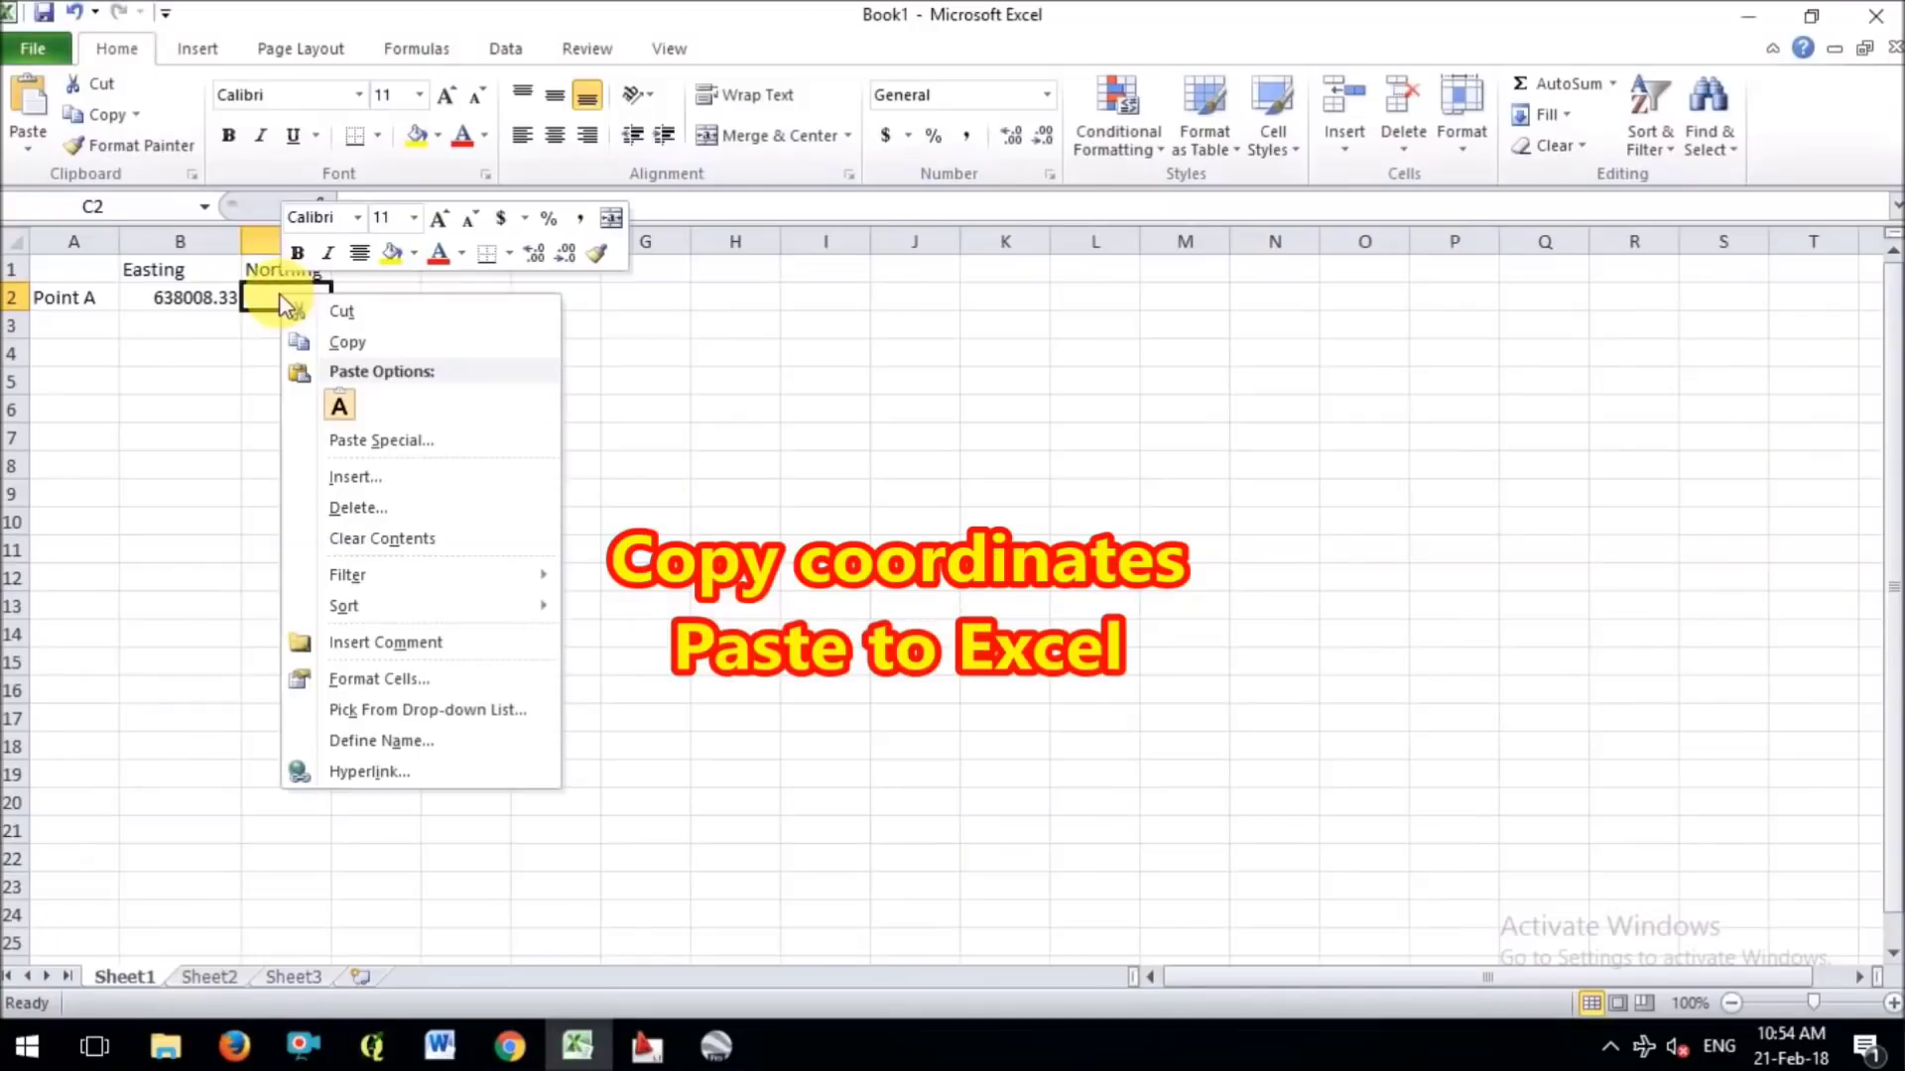
{"action": "left_click", "coordinate": [341, 407]}
Fit the widths of columns B and C to their coordinate values.
{"action": "left_click_drag", "start_coordinate": [188, 241], "coordinate": [253, 214]}
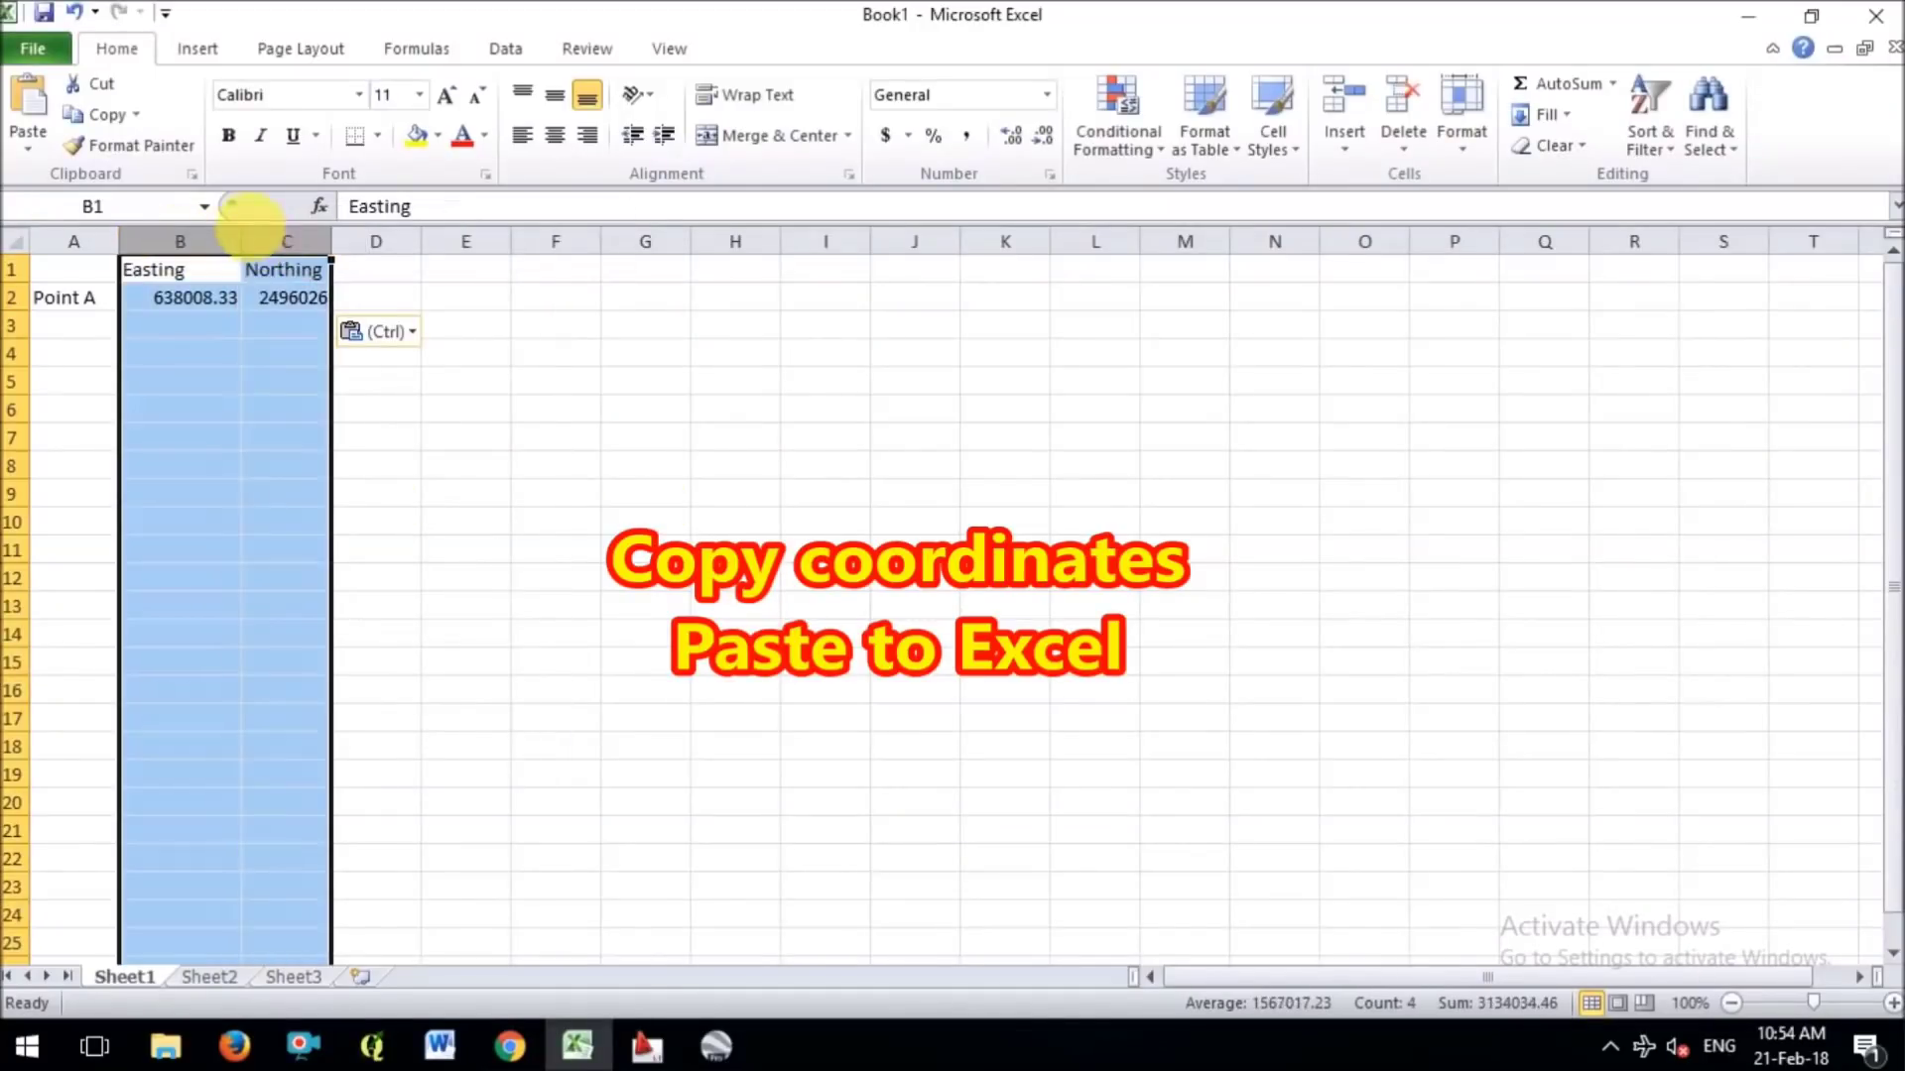
{"action": "double_click", "coordinate": [248, 243]}
{"action": "left_click", "coordinate": [59, 310]}
Return to Google Earth and save the Point A placemark.
{"action": "left_click", "coordinate": [1748, 16]}
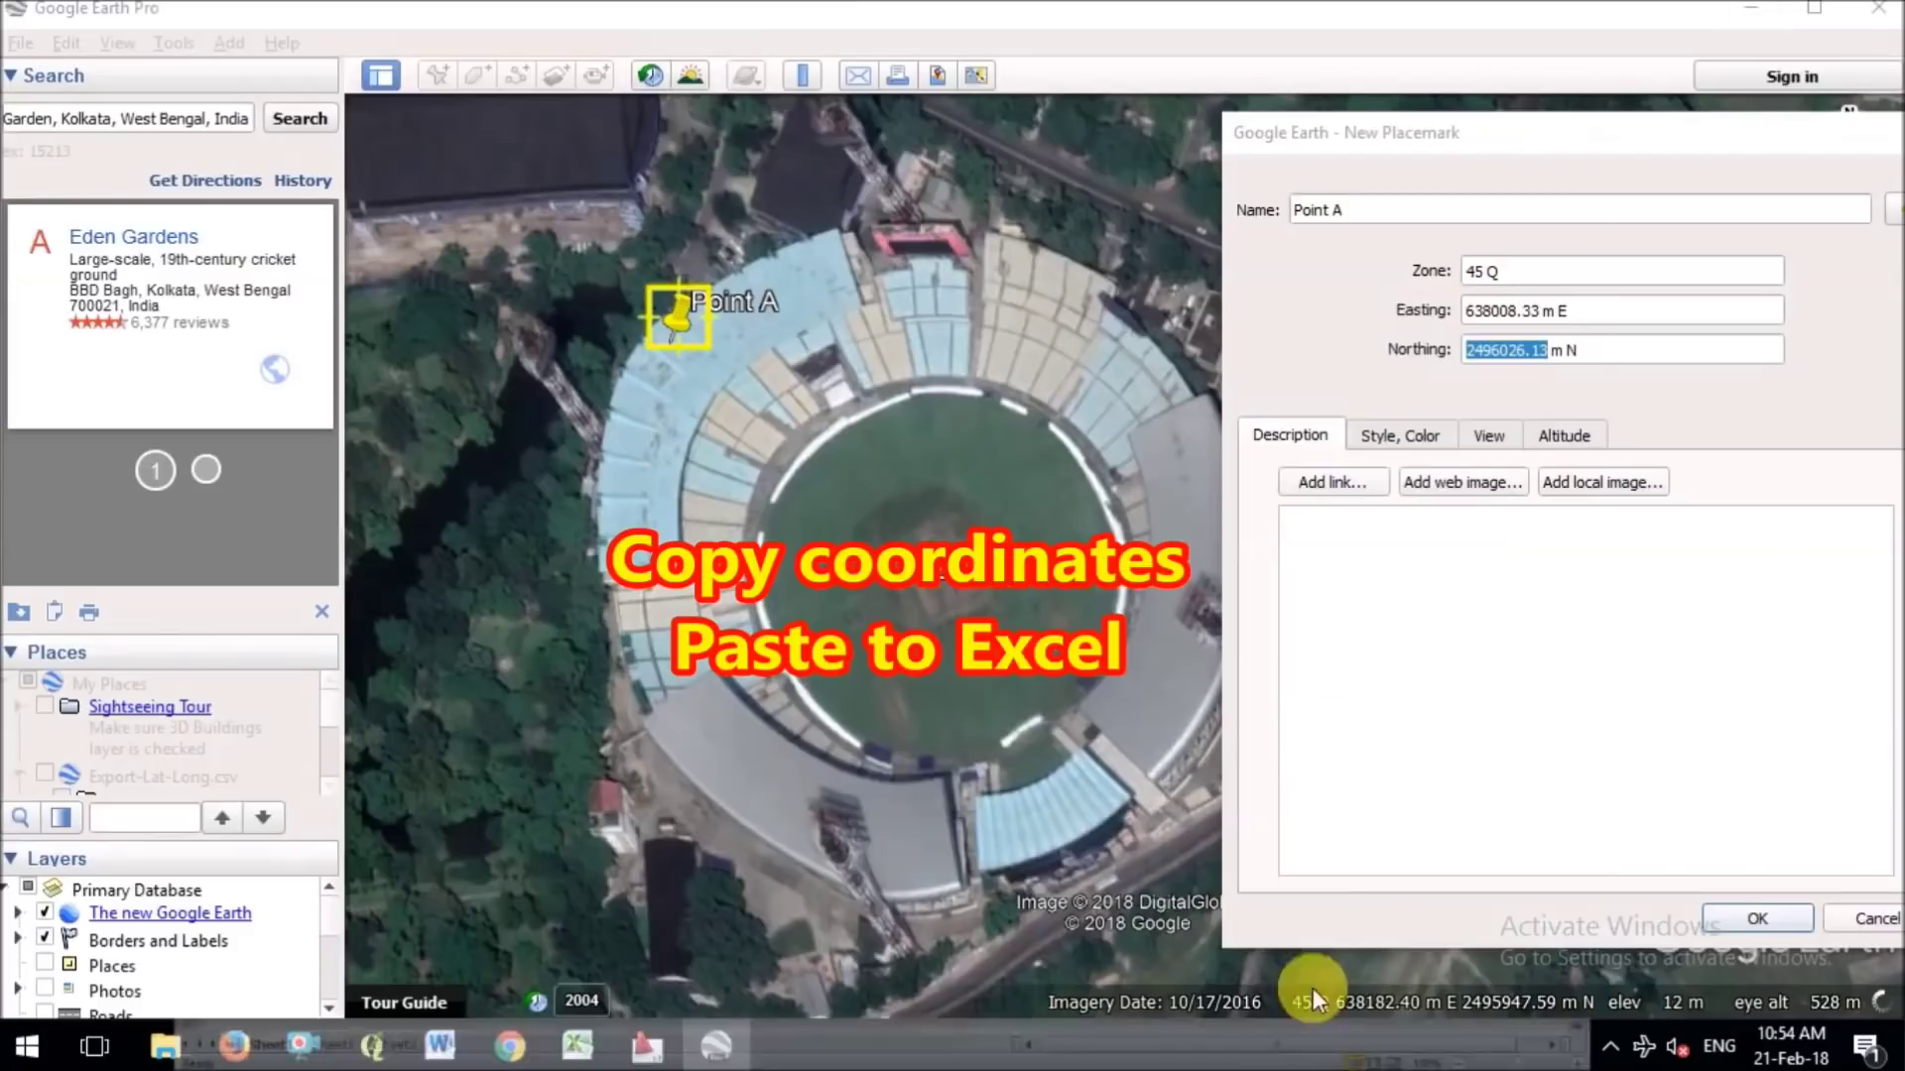
{"action": "left_click", "coordinate": [1758, 915]}
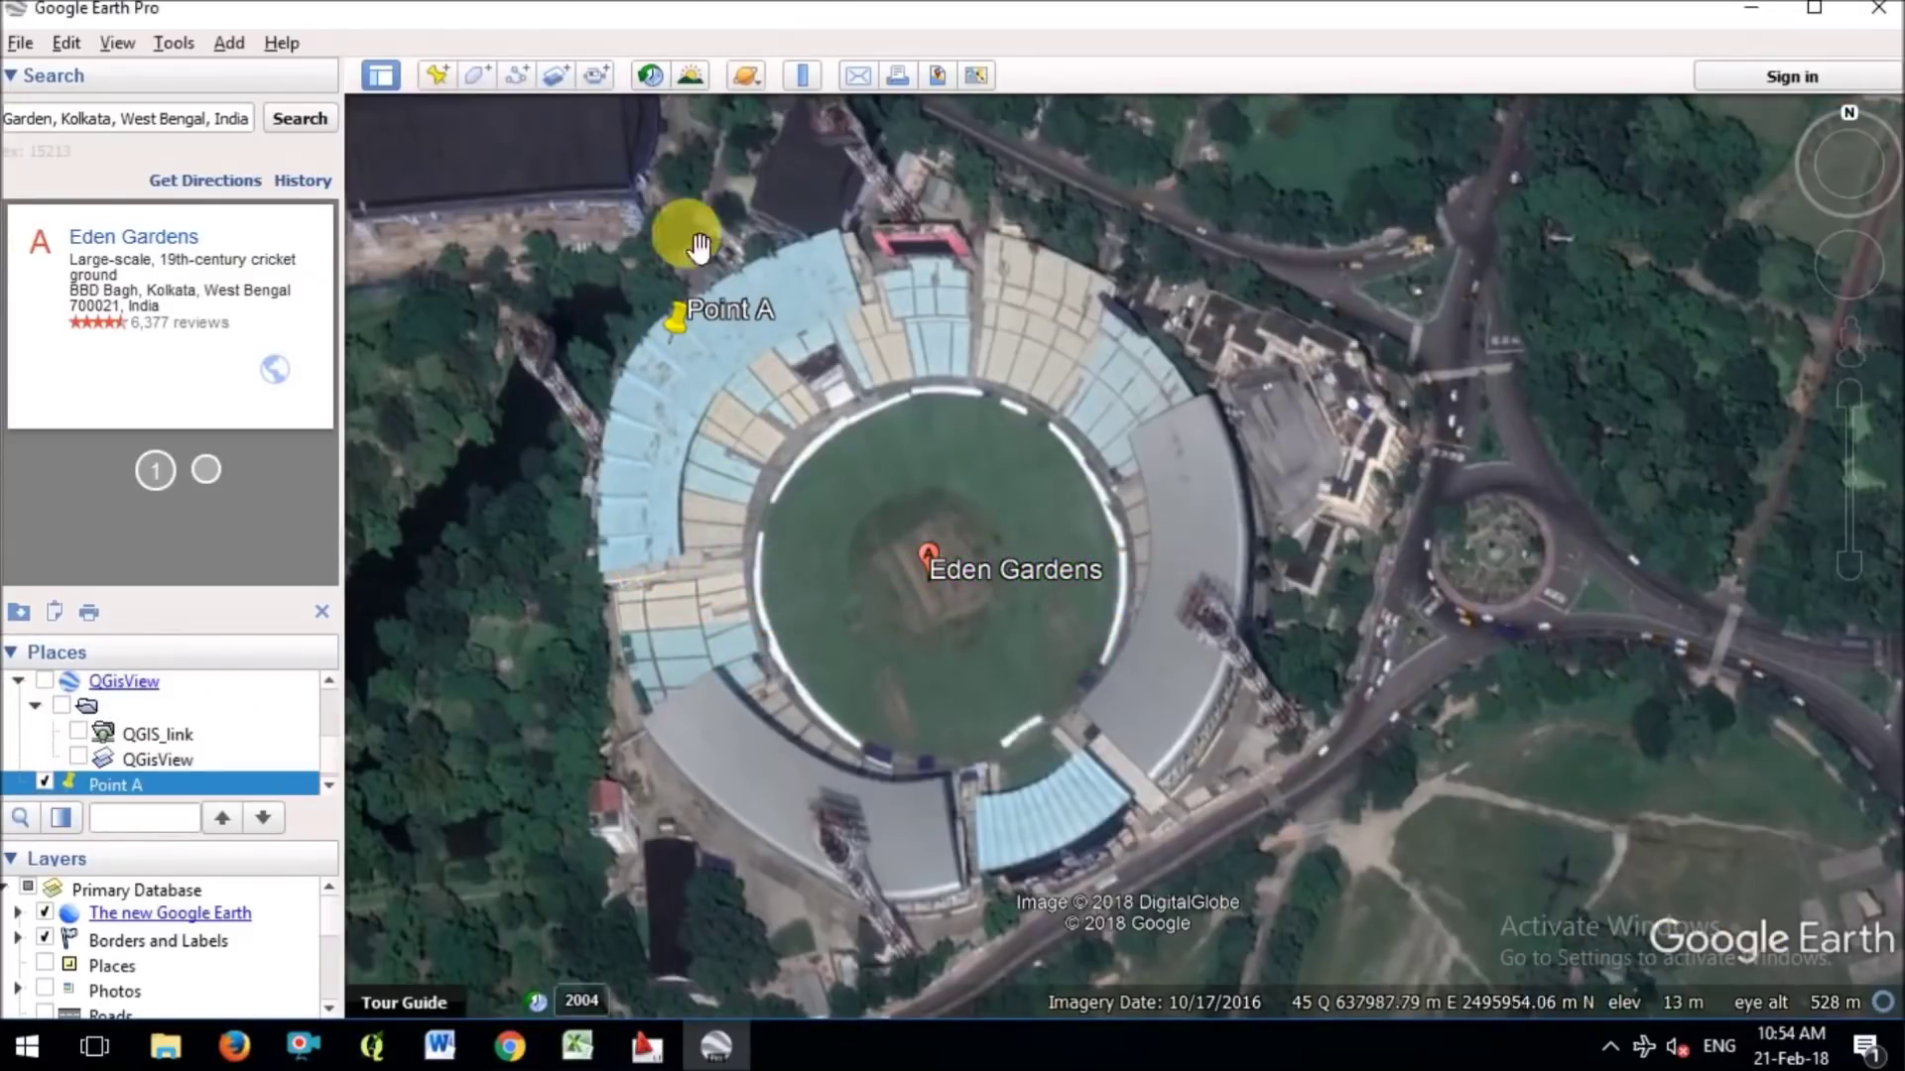
Add a placemark named Point B on the green southeast of the stadium, at about 638361 m E, 2495864 m N.
{"action": "left_click", "coordinate": [439, 77]}
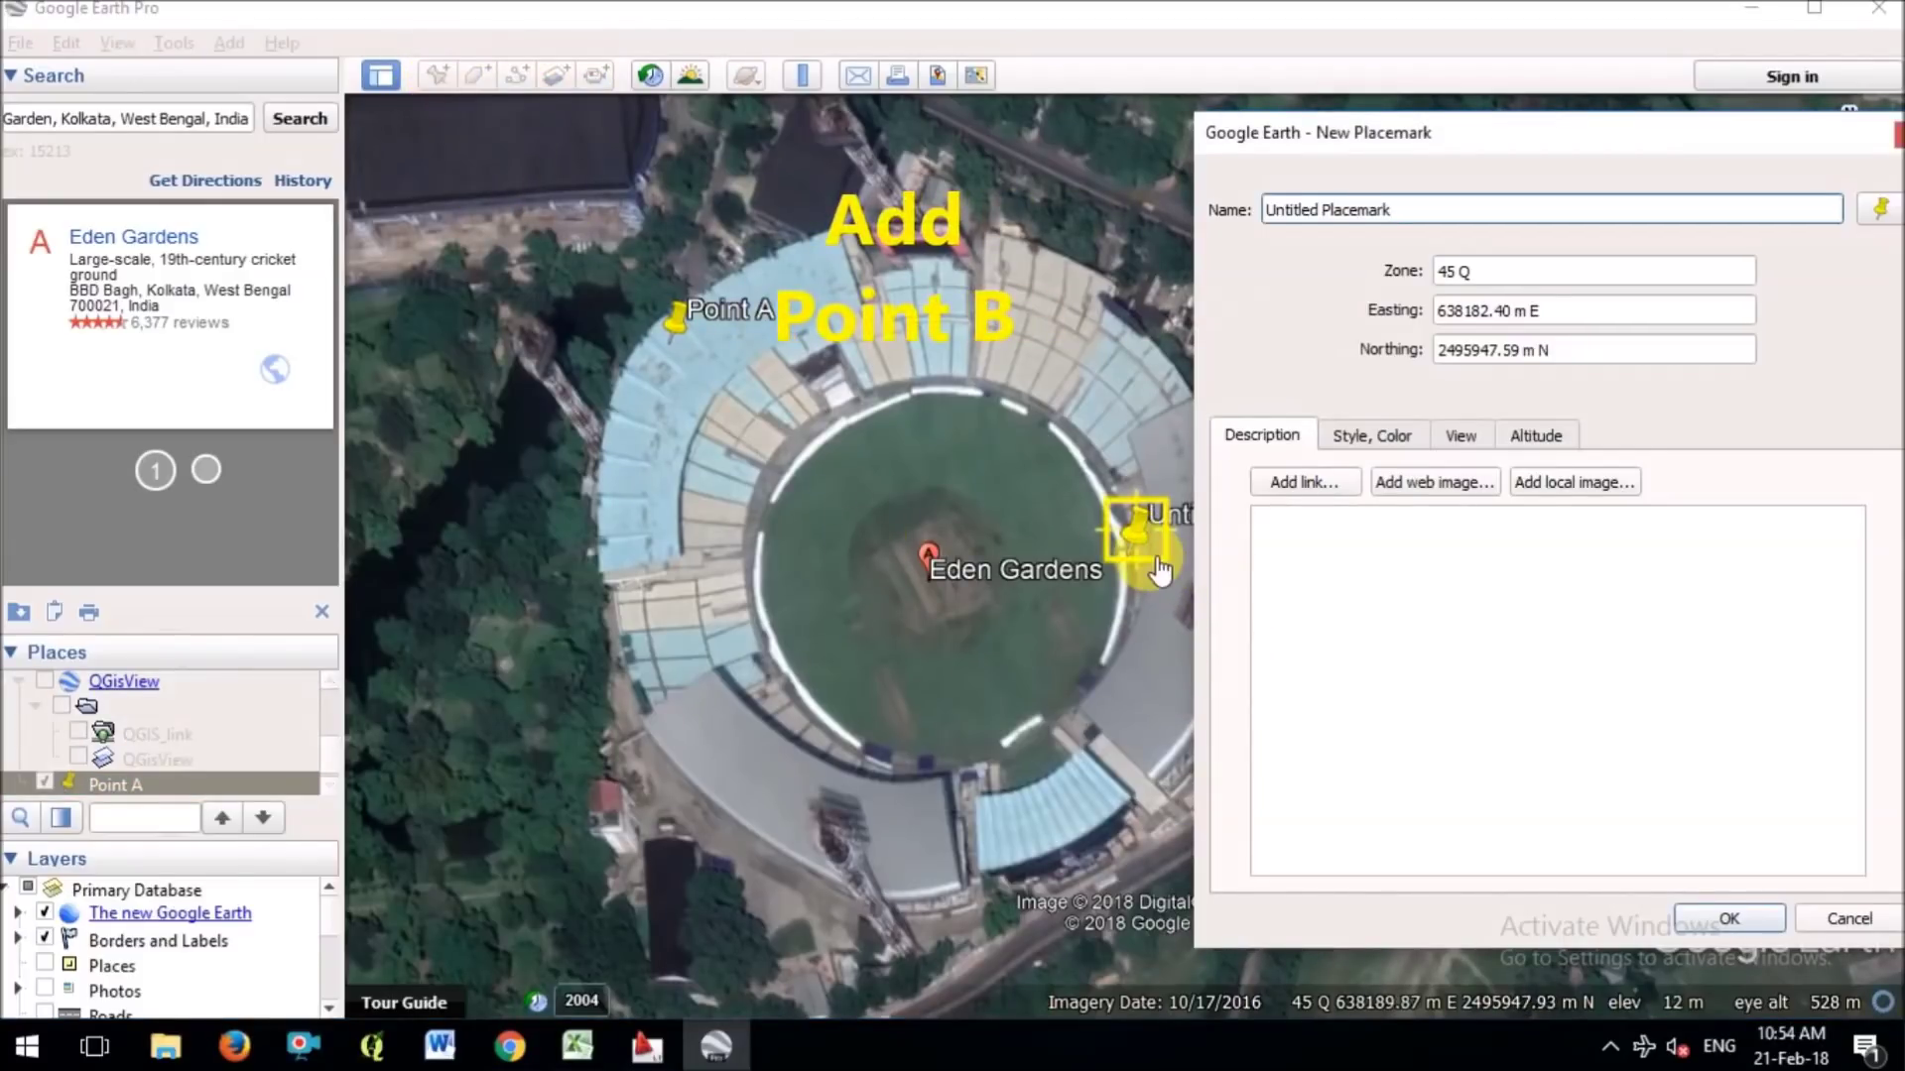
{"action": "left_click_drag", "start_coordinate": [1413, 139], "coordinate": [130, 180]}
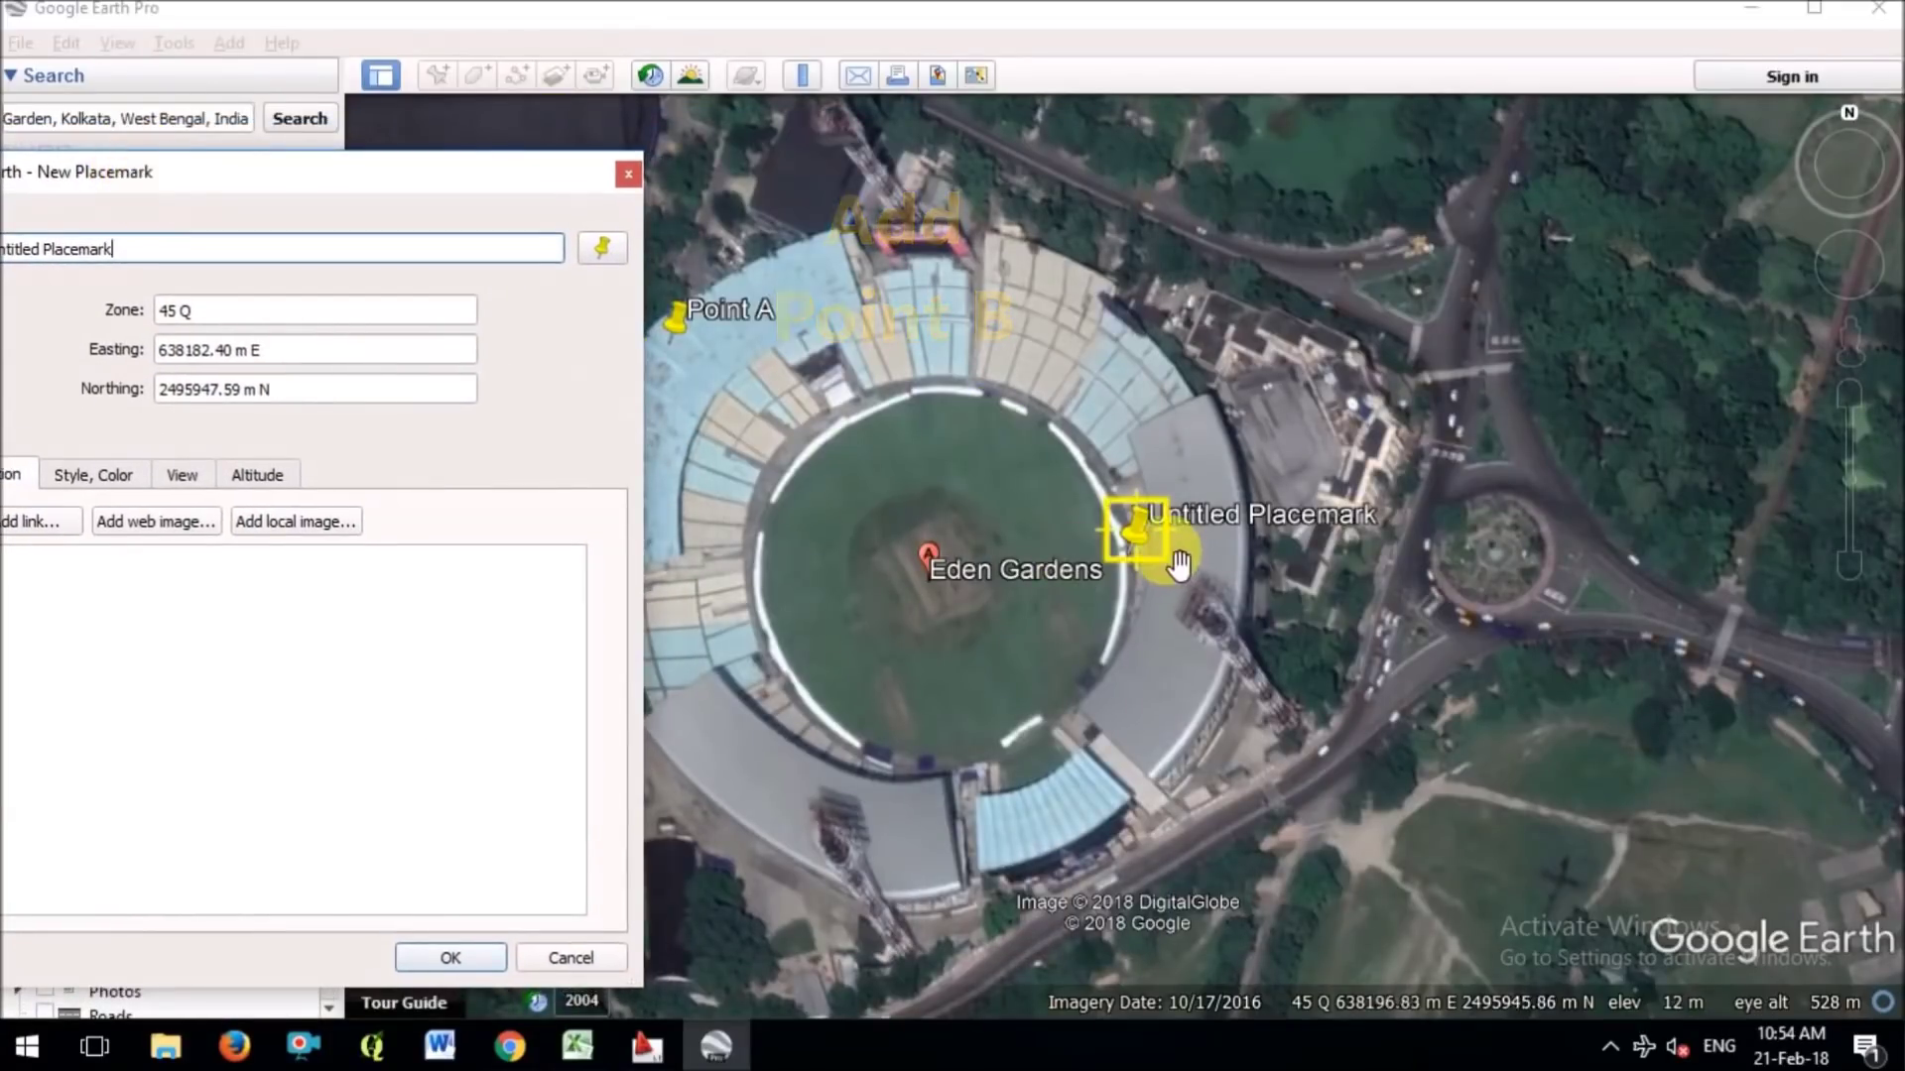
{"action": "left_click_drag", "start_coordinate": [1141, 543], "coordinate": [1605, 793]}
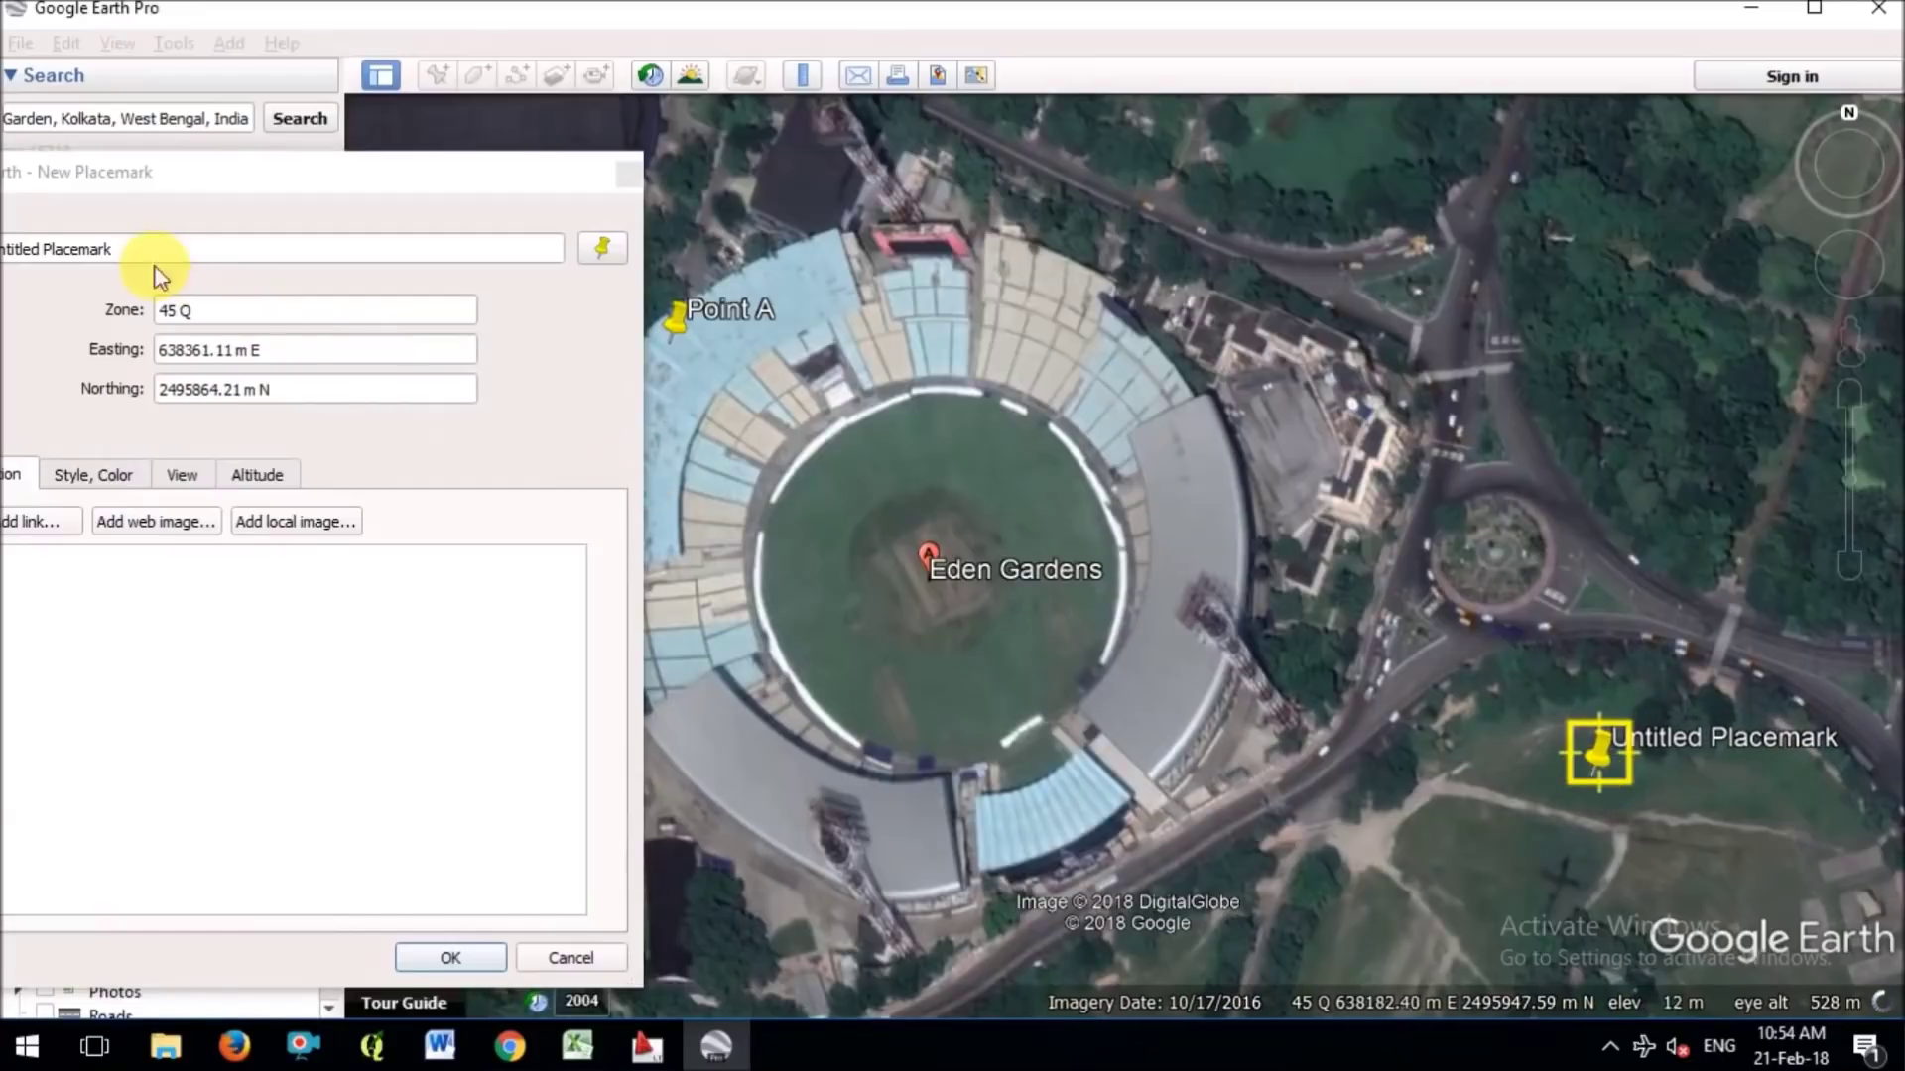
{"action": "left_click", "coordinate": [112, 252]}
{"action": "left_click_drag", "start_coordinate": [217, 171], "coordinate": [364, 195]}
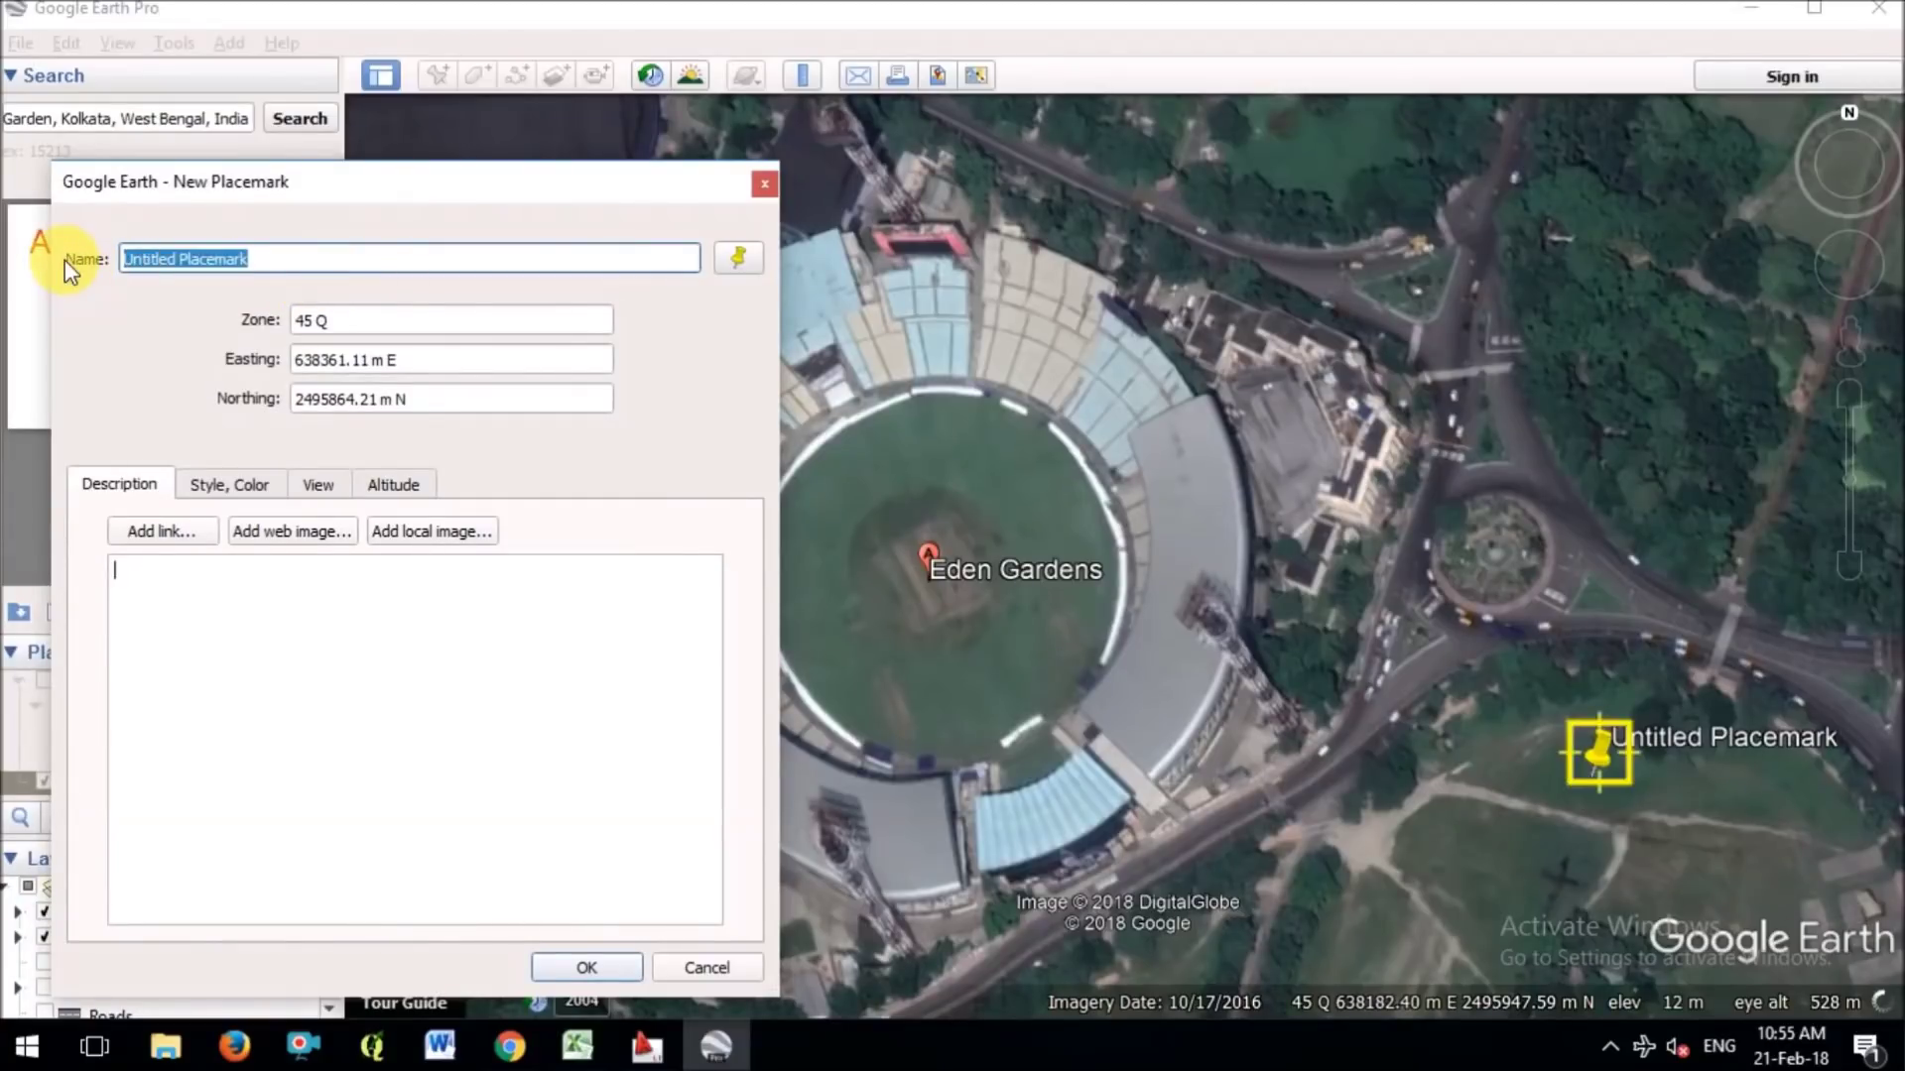
{"action": "type", "text": "Point B"}
Copy Point B's easting number and paste it into cell B3 of the Excel sheet.
{"action": "double_click", "coordinate": [319, 360]}
{"action": "right_click", "coordinate": [329, 360]}
{"action": "left_click", "coordinate": [407, 476]}
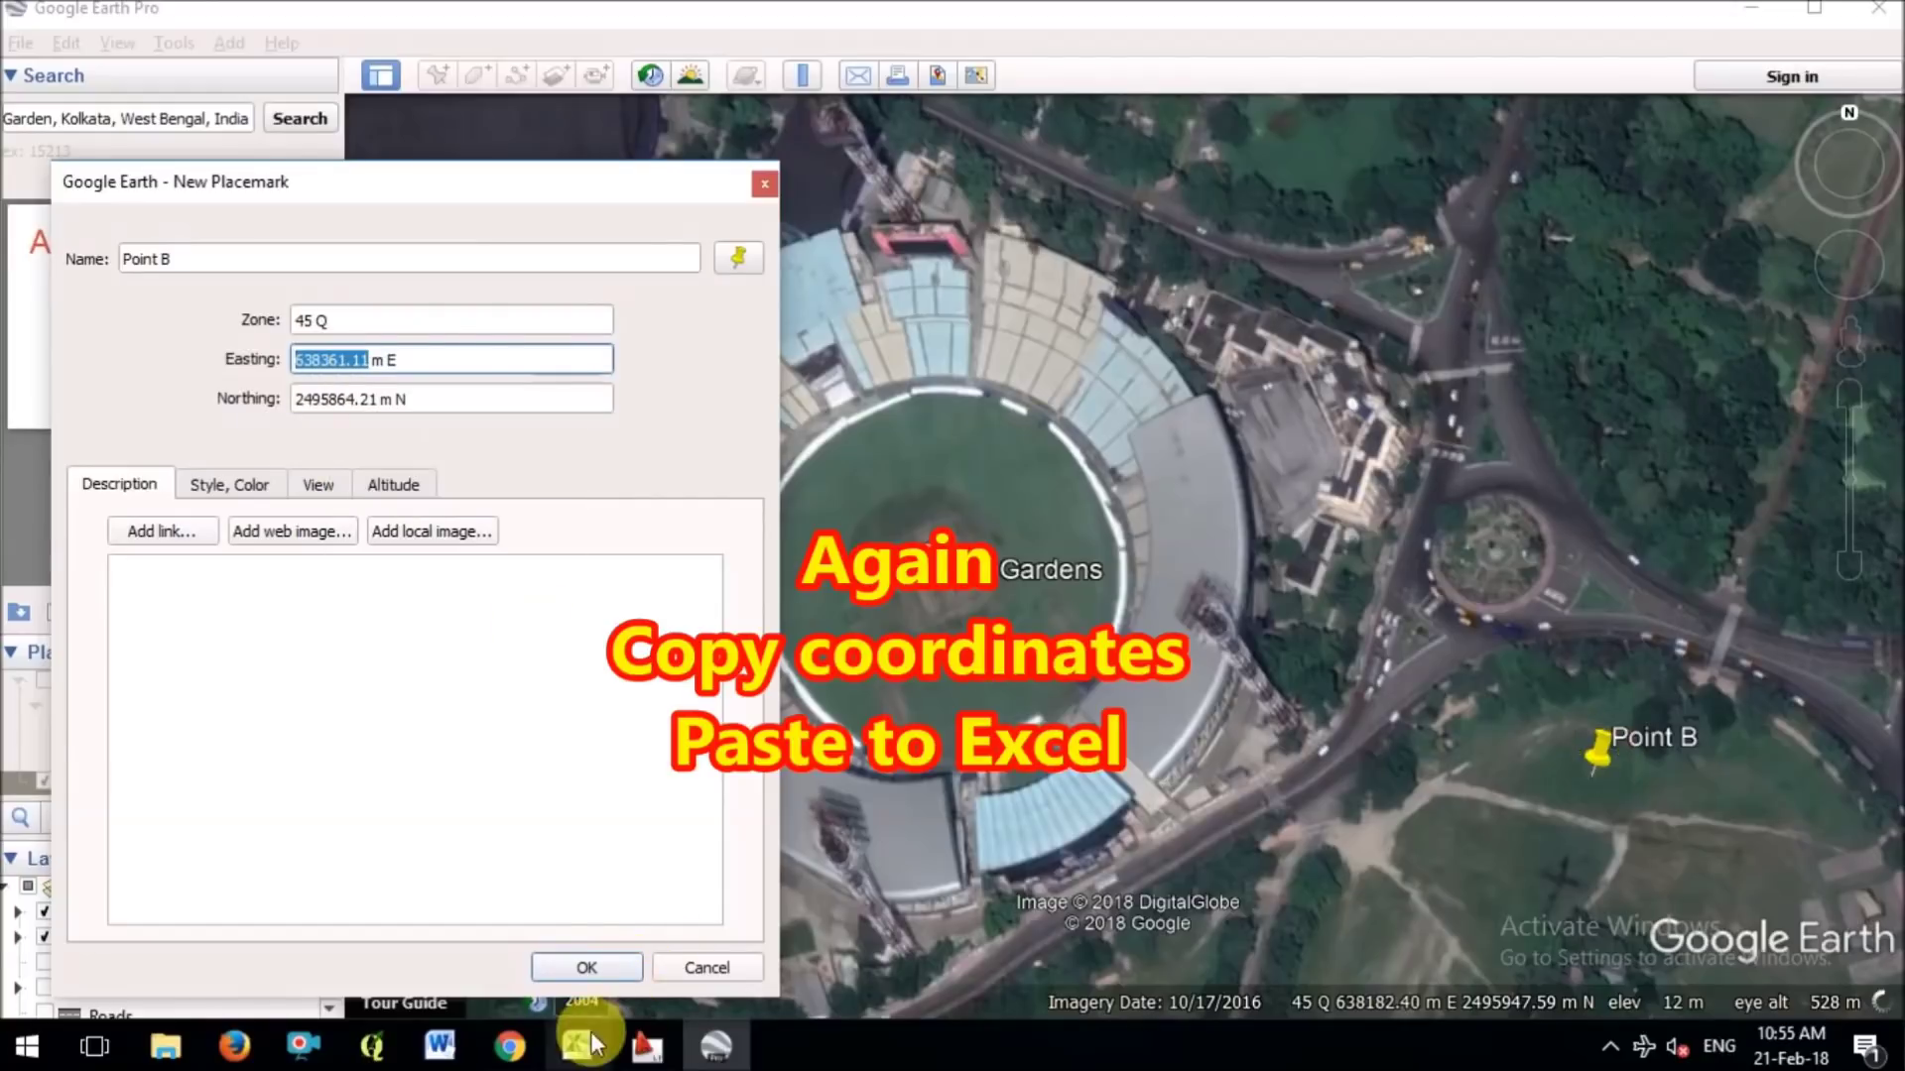
{"action": "left_click", "coordinate": [576, 1046]}
{"action": "right_click", "coordinate": [195, 326]}
{"action": "left_click", "coordinate": [238, 433]}
Label cell A3 as Point B and move on to cell C3.
{"action": "left_click", "coordinate": [69, 327]}
{"action": "type", "text": "Point B"}
{"action": "key", "text": "Tab"}
{"action": "key", "text": "Tab"}
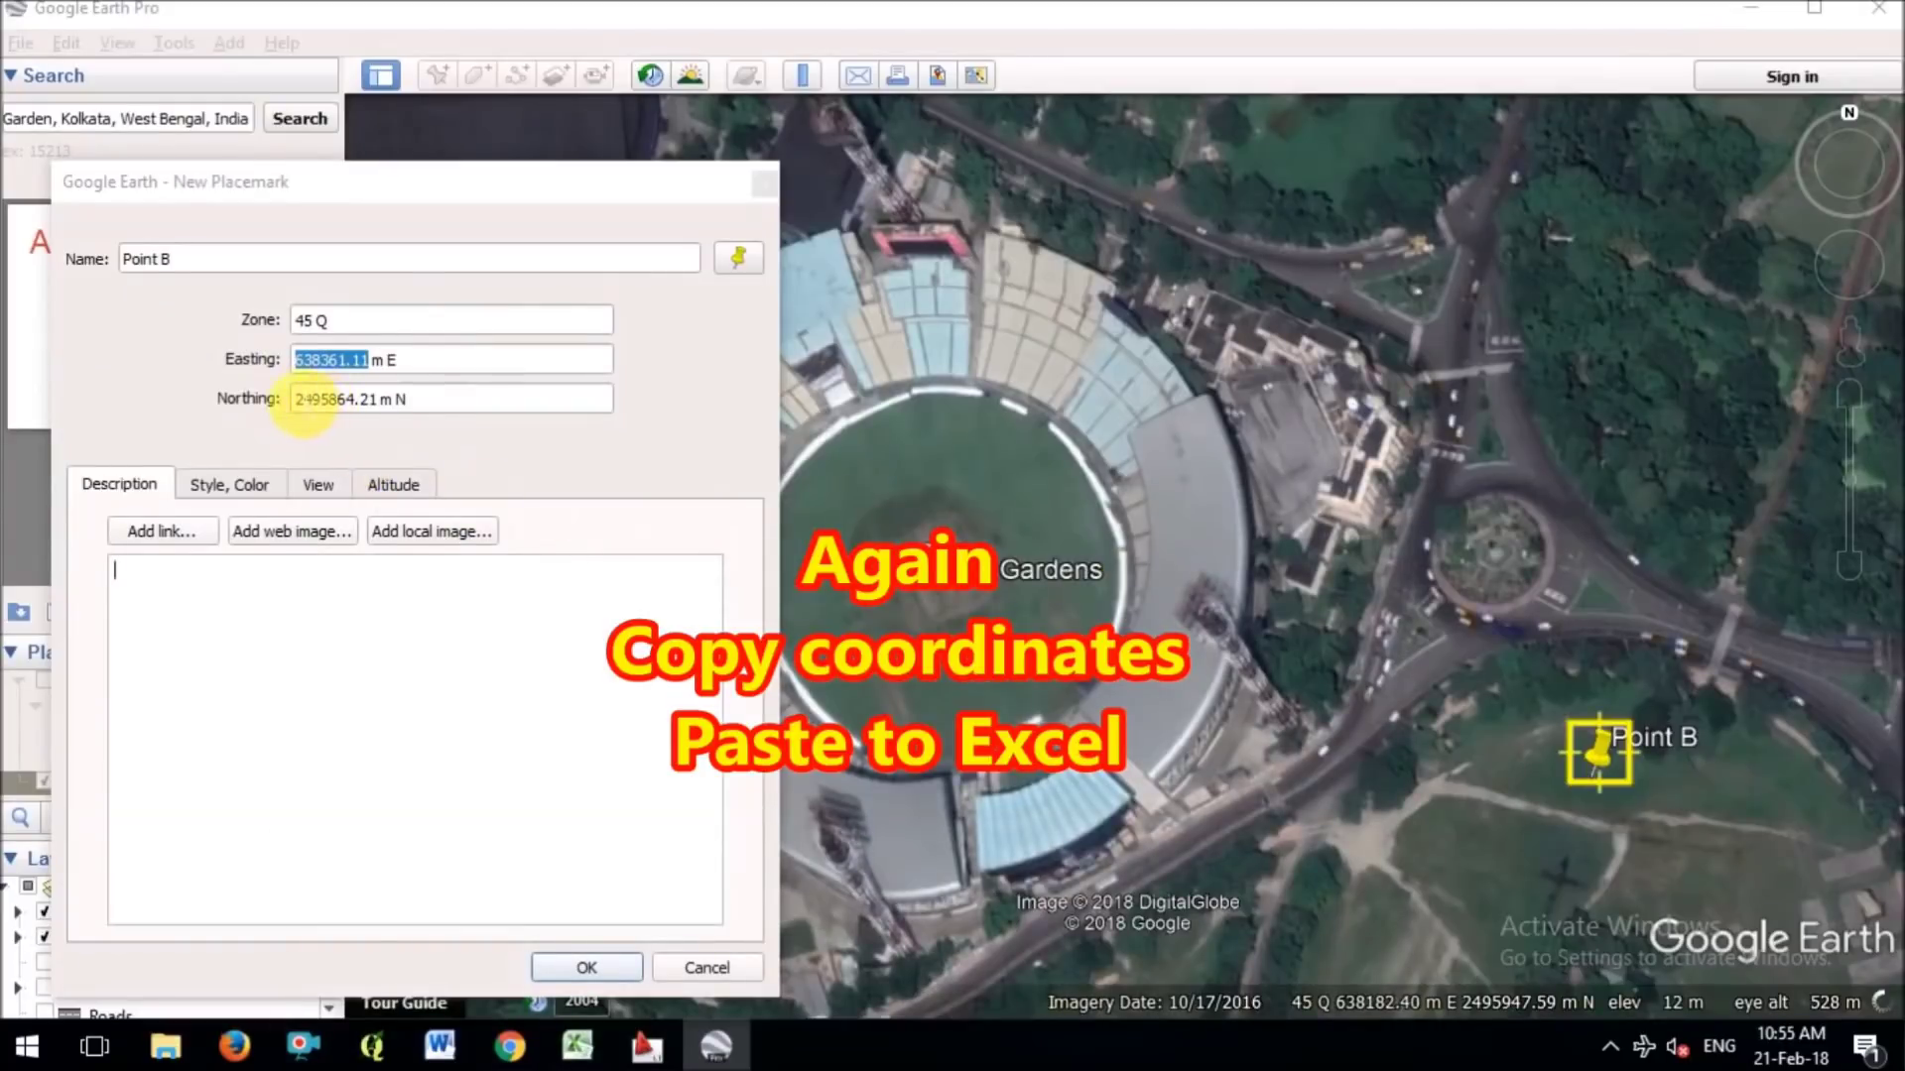
Copy Point B's northing number from its placemark in Google Earth and paste it into cell C3 in Excel.
{"action": "double_click", "coordinate": [308, 400]}
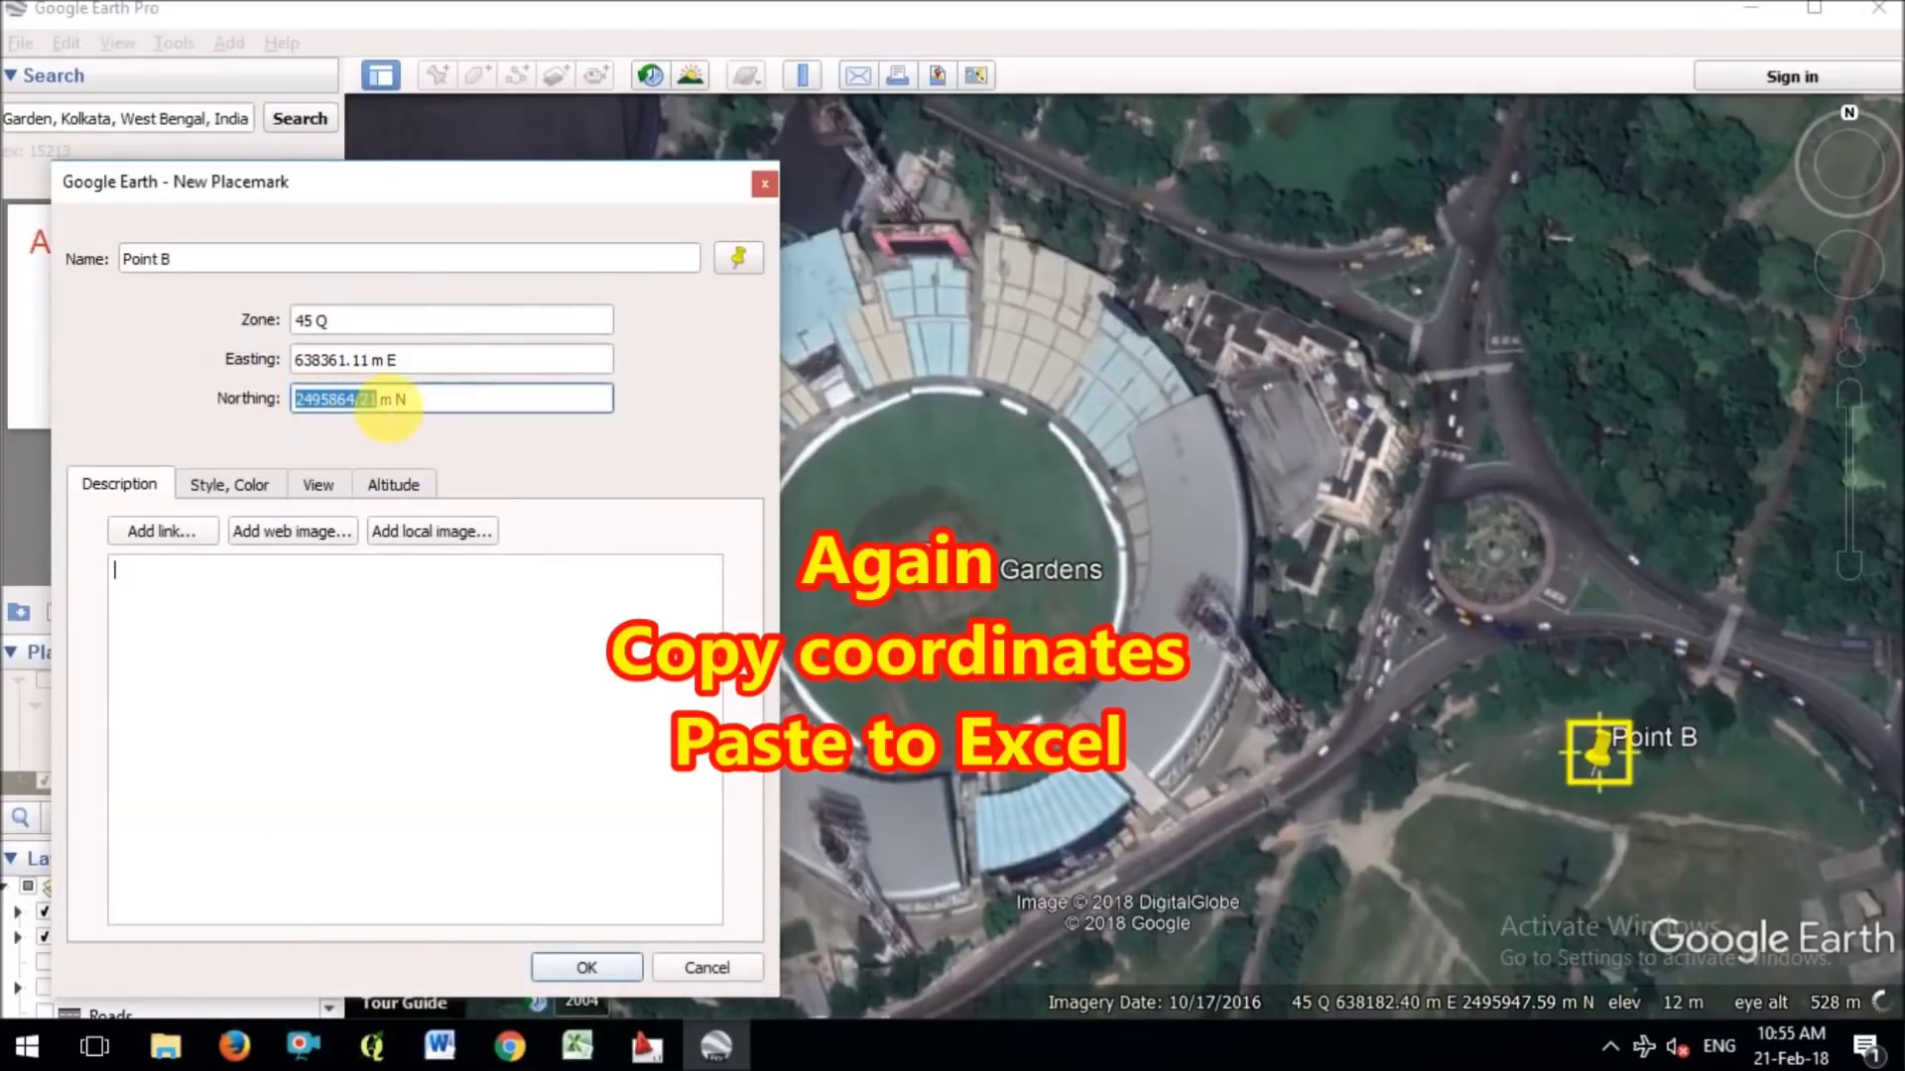
{"action": "right_click", "coordinate": [362, 400]}
{"action": "left_click", "coordinate": [407, 510]}
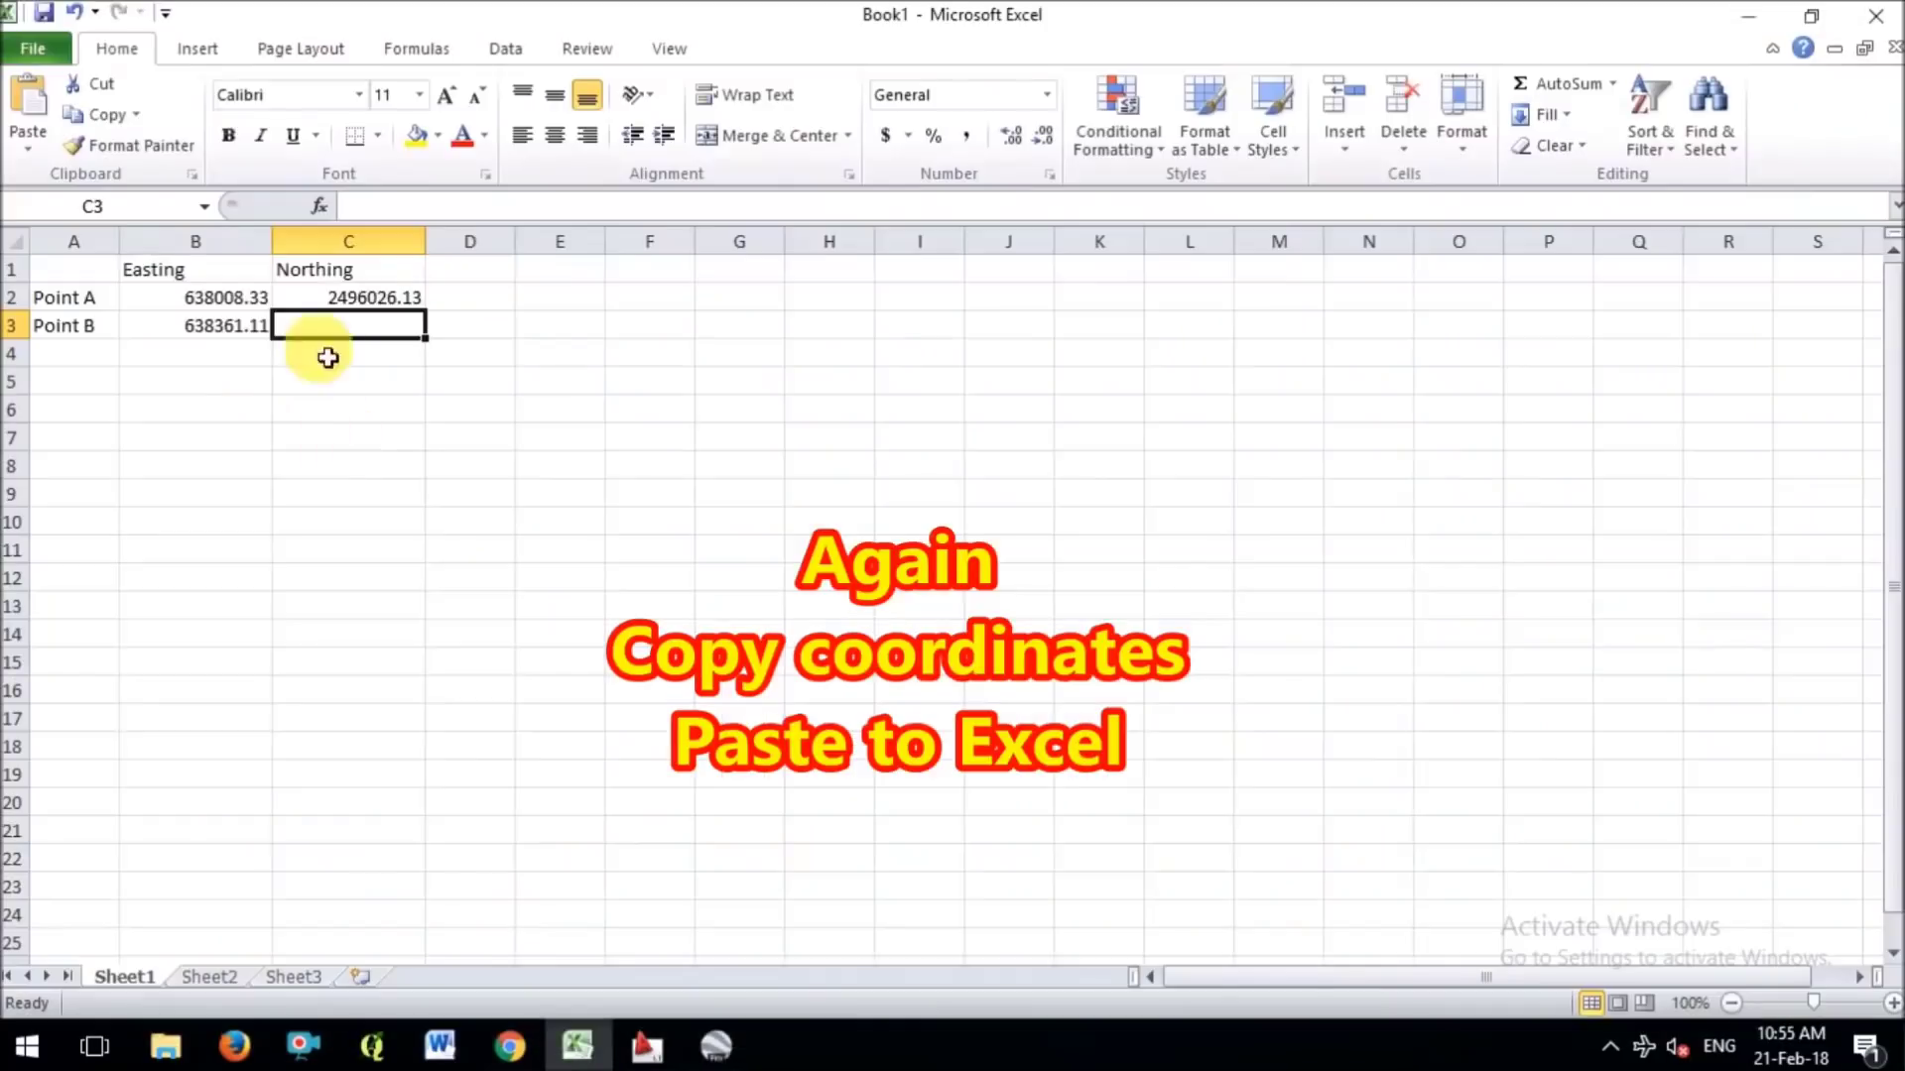
{"action": "right_click", "coordinate": [366, 329]}
{"action": "left_click", "coordinate": [392, 428]}
Check the four pasted coordinates in B2:C3, return to Google Earth and save the Point B placemark.
{"action": "left_click_drag", "start_coordinate": [232, 298], "coordinate": [352, 346]}
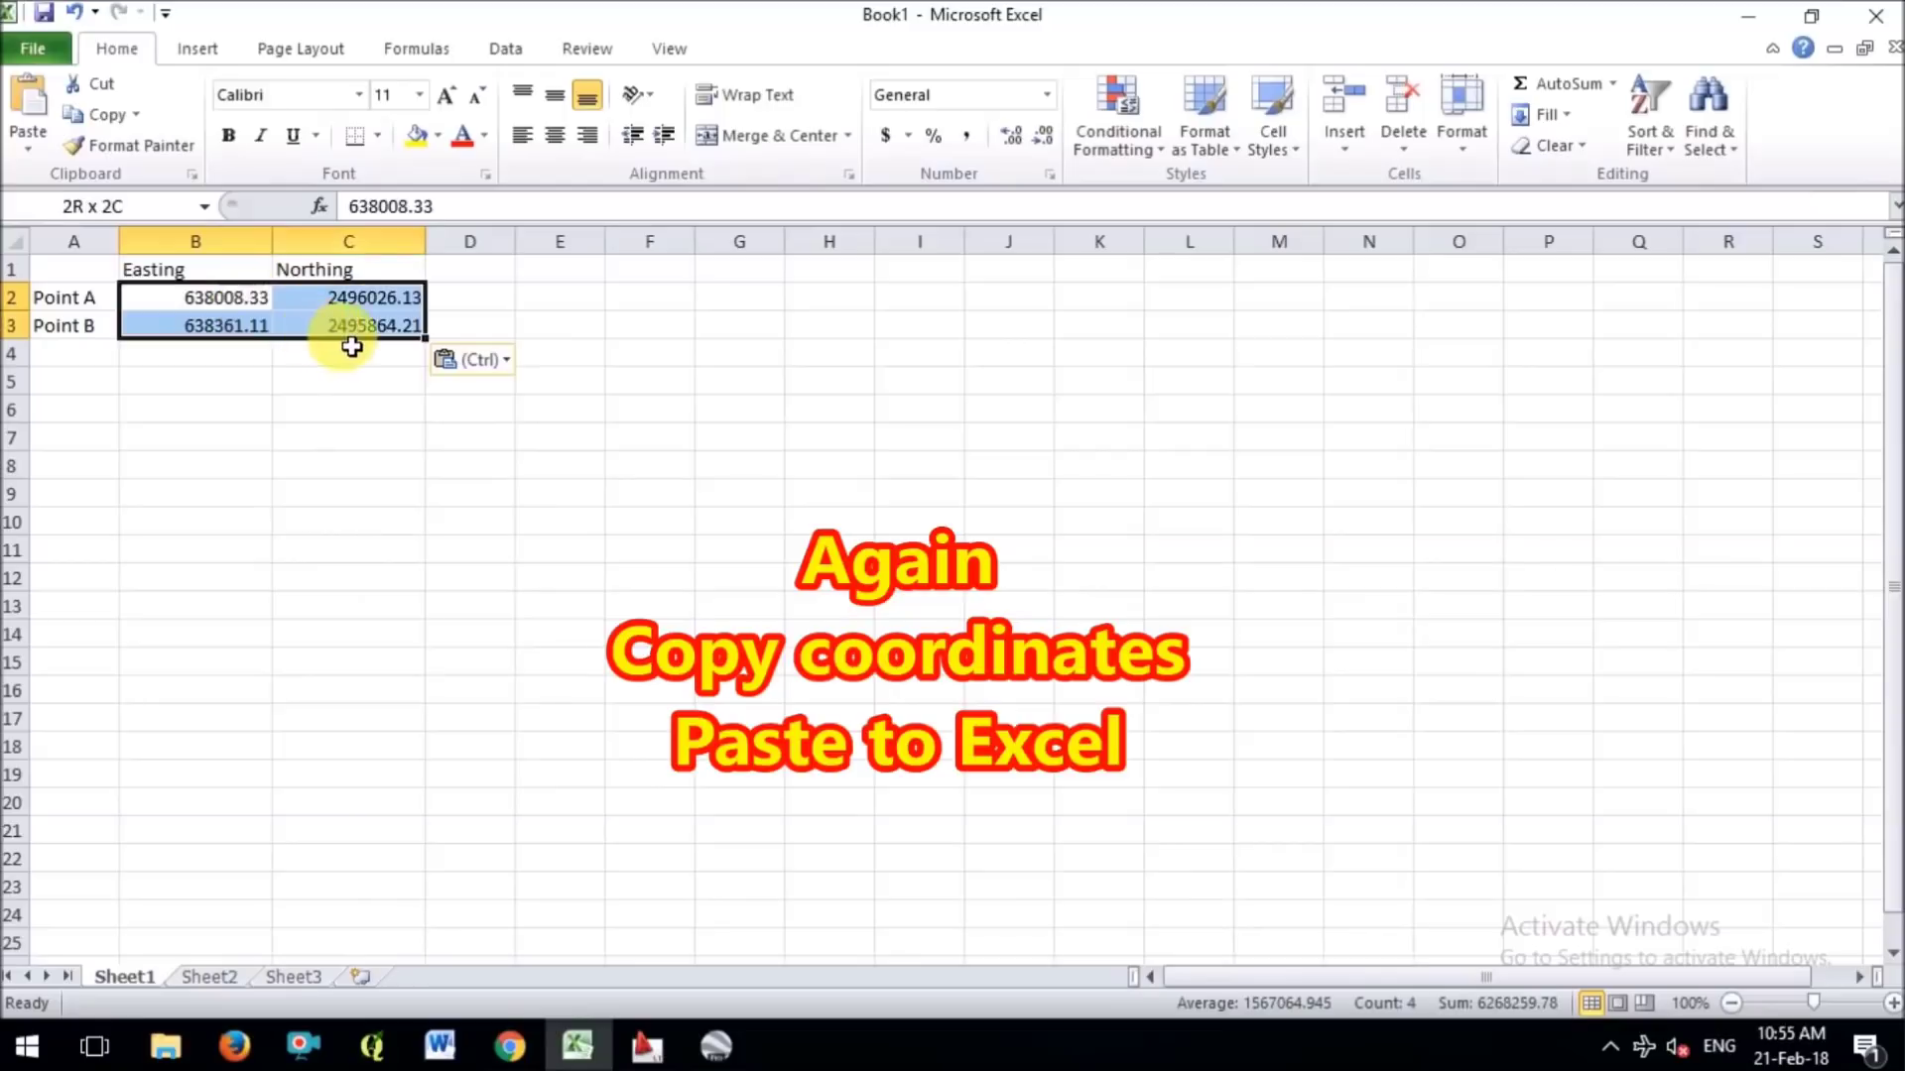
{"action": "left_click", "coordinate": [317, 381]}
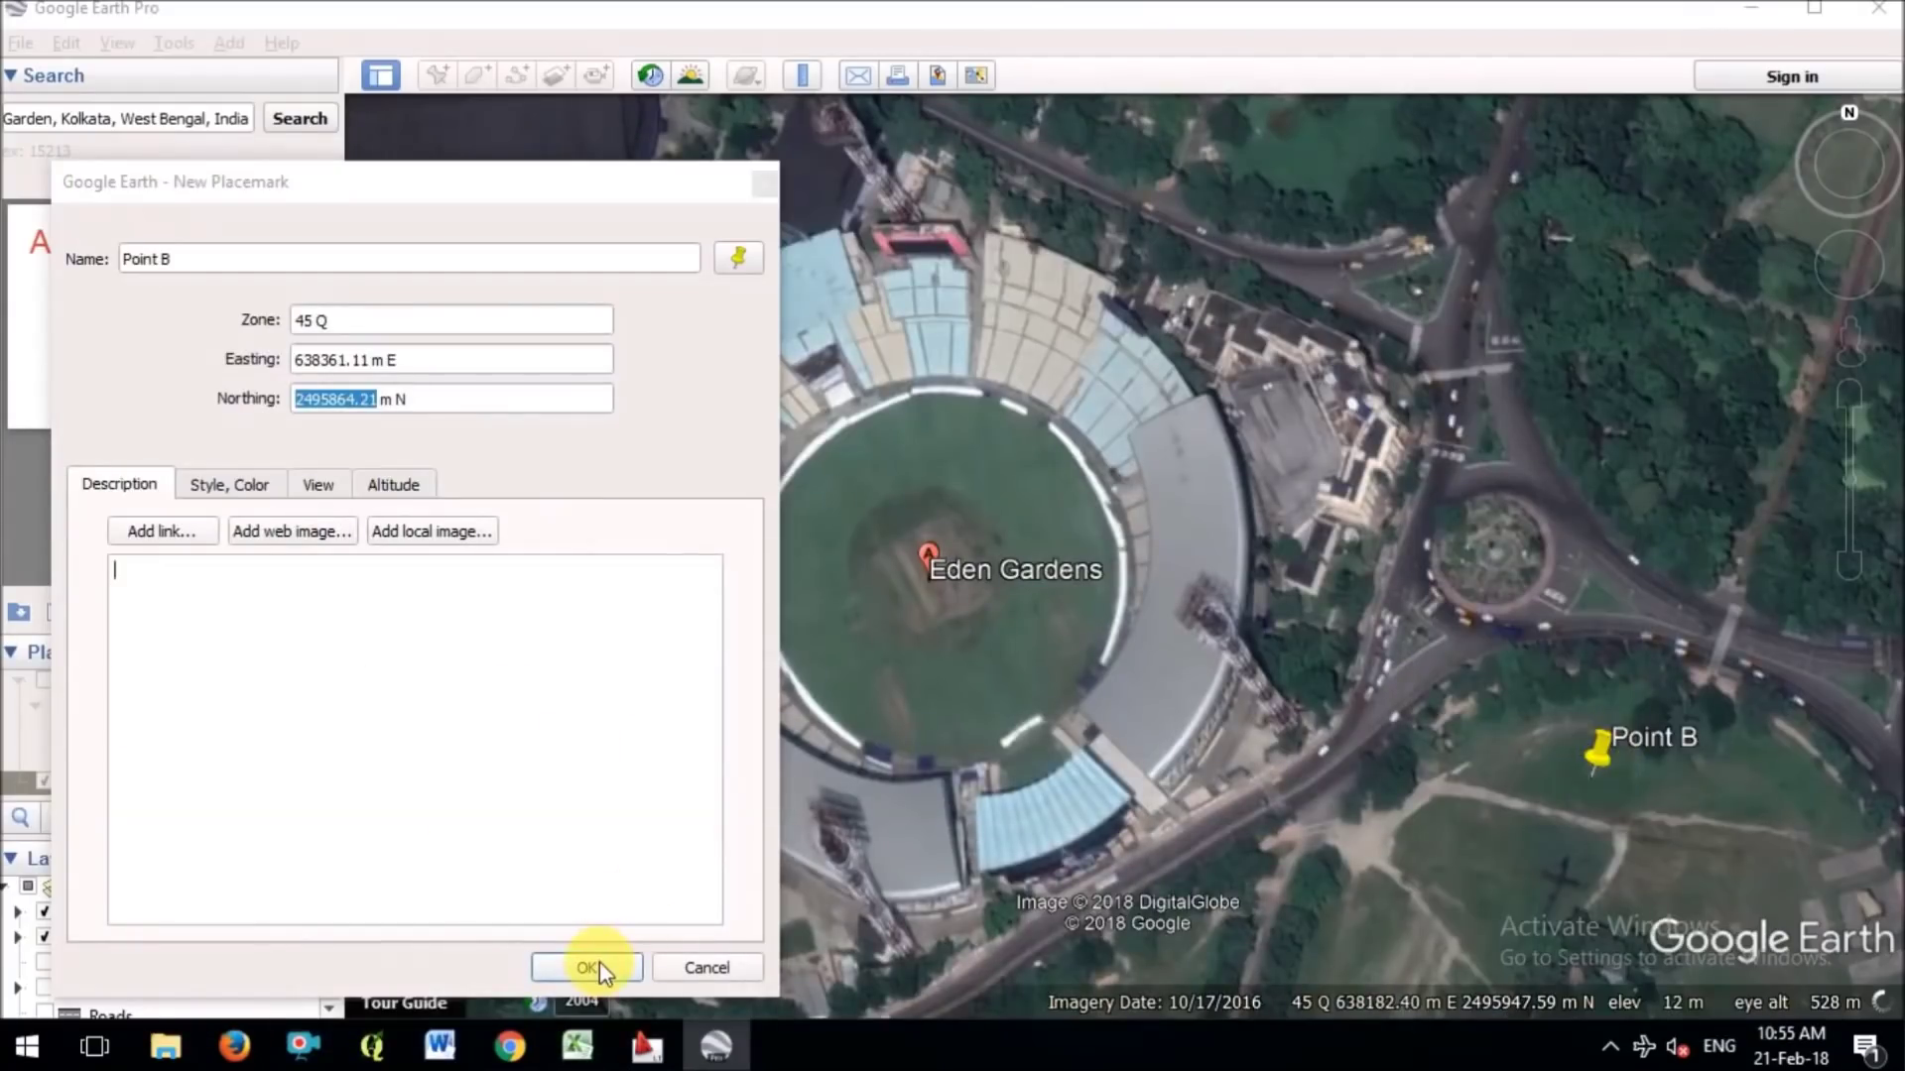
{"action": "left_click", "coordinate": [595, 962]}
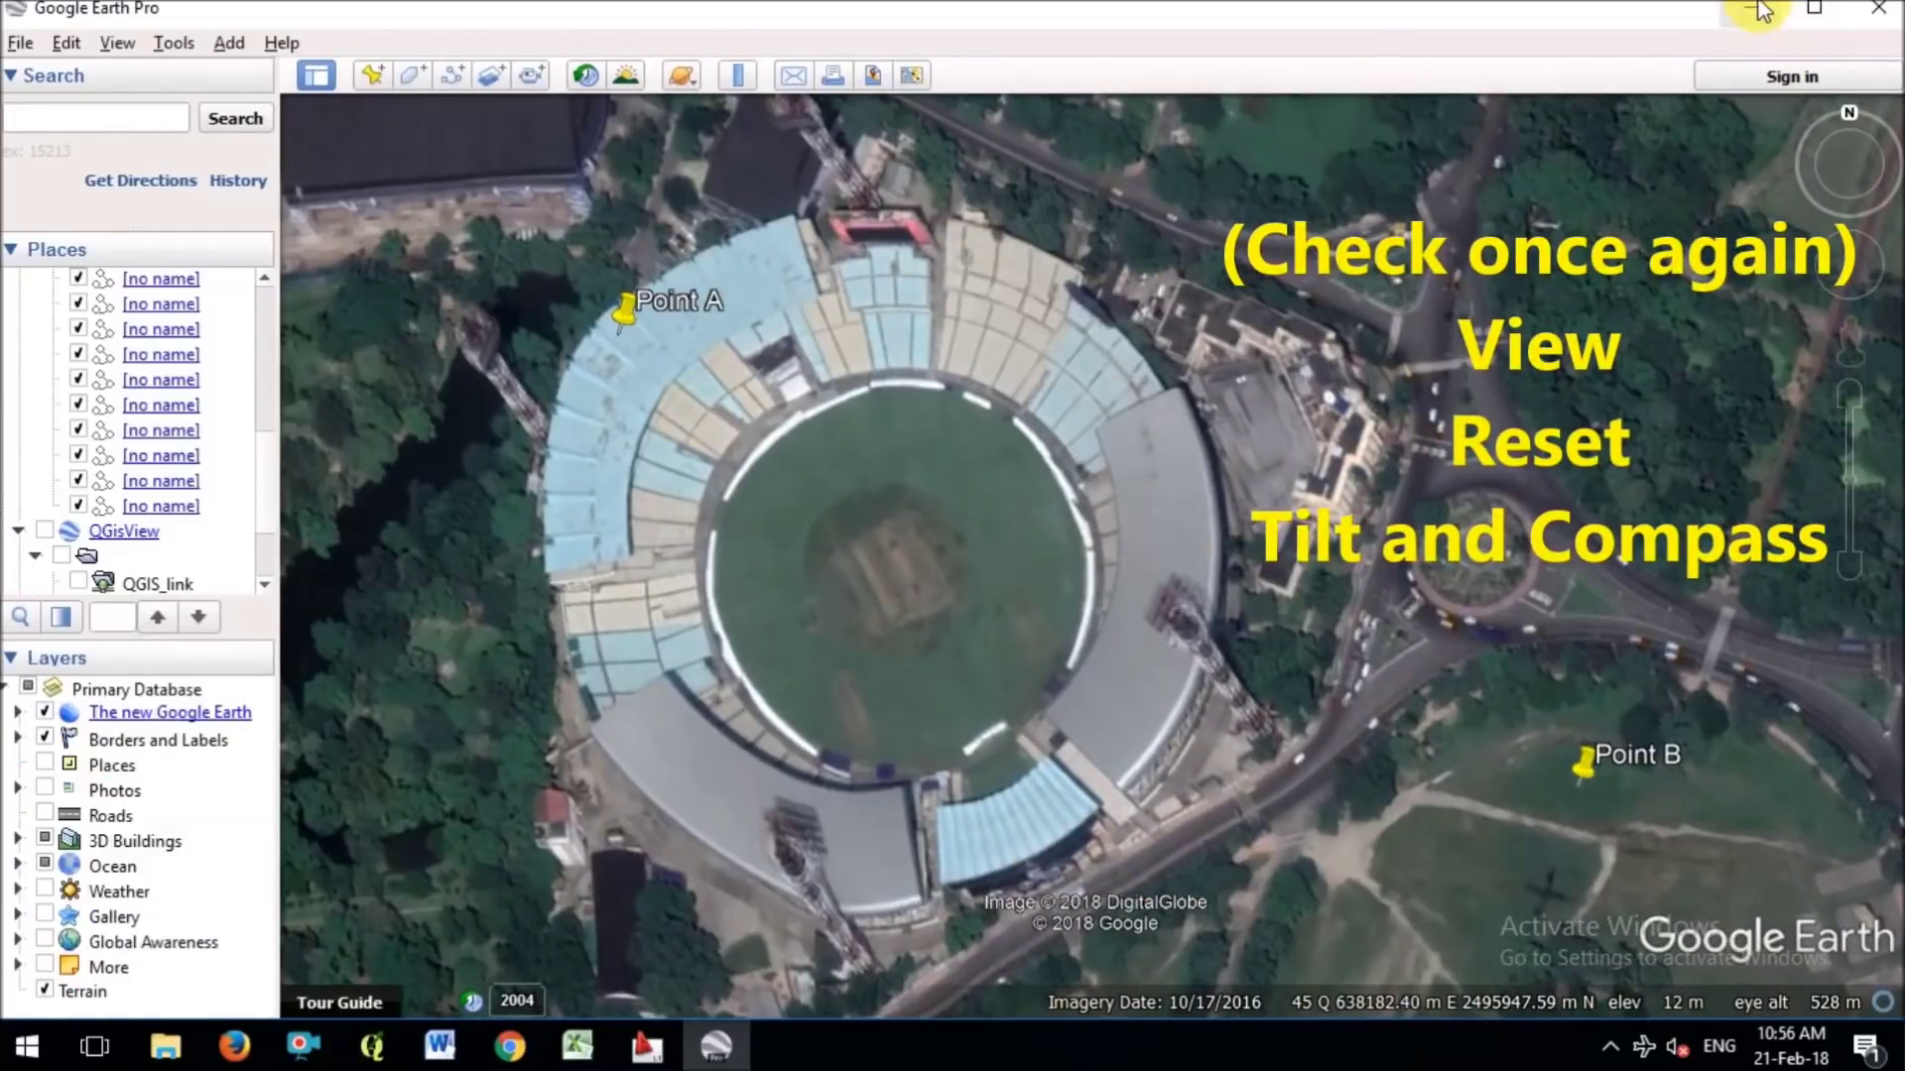
Reset both the tilt and the compass of the Google Earth view.
{"action": "left_click", "coordinate": [129, 42]}
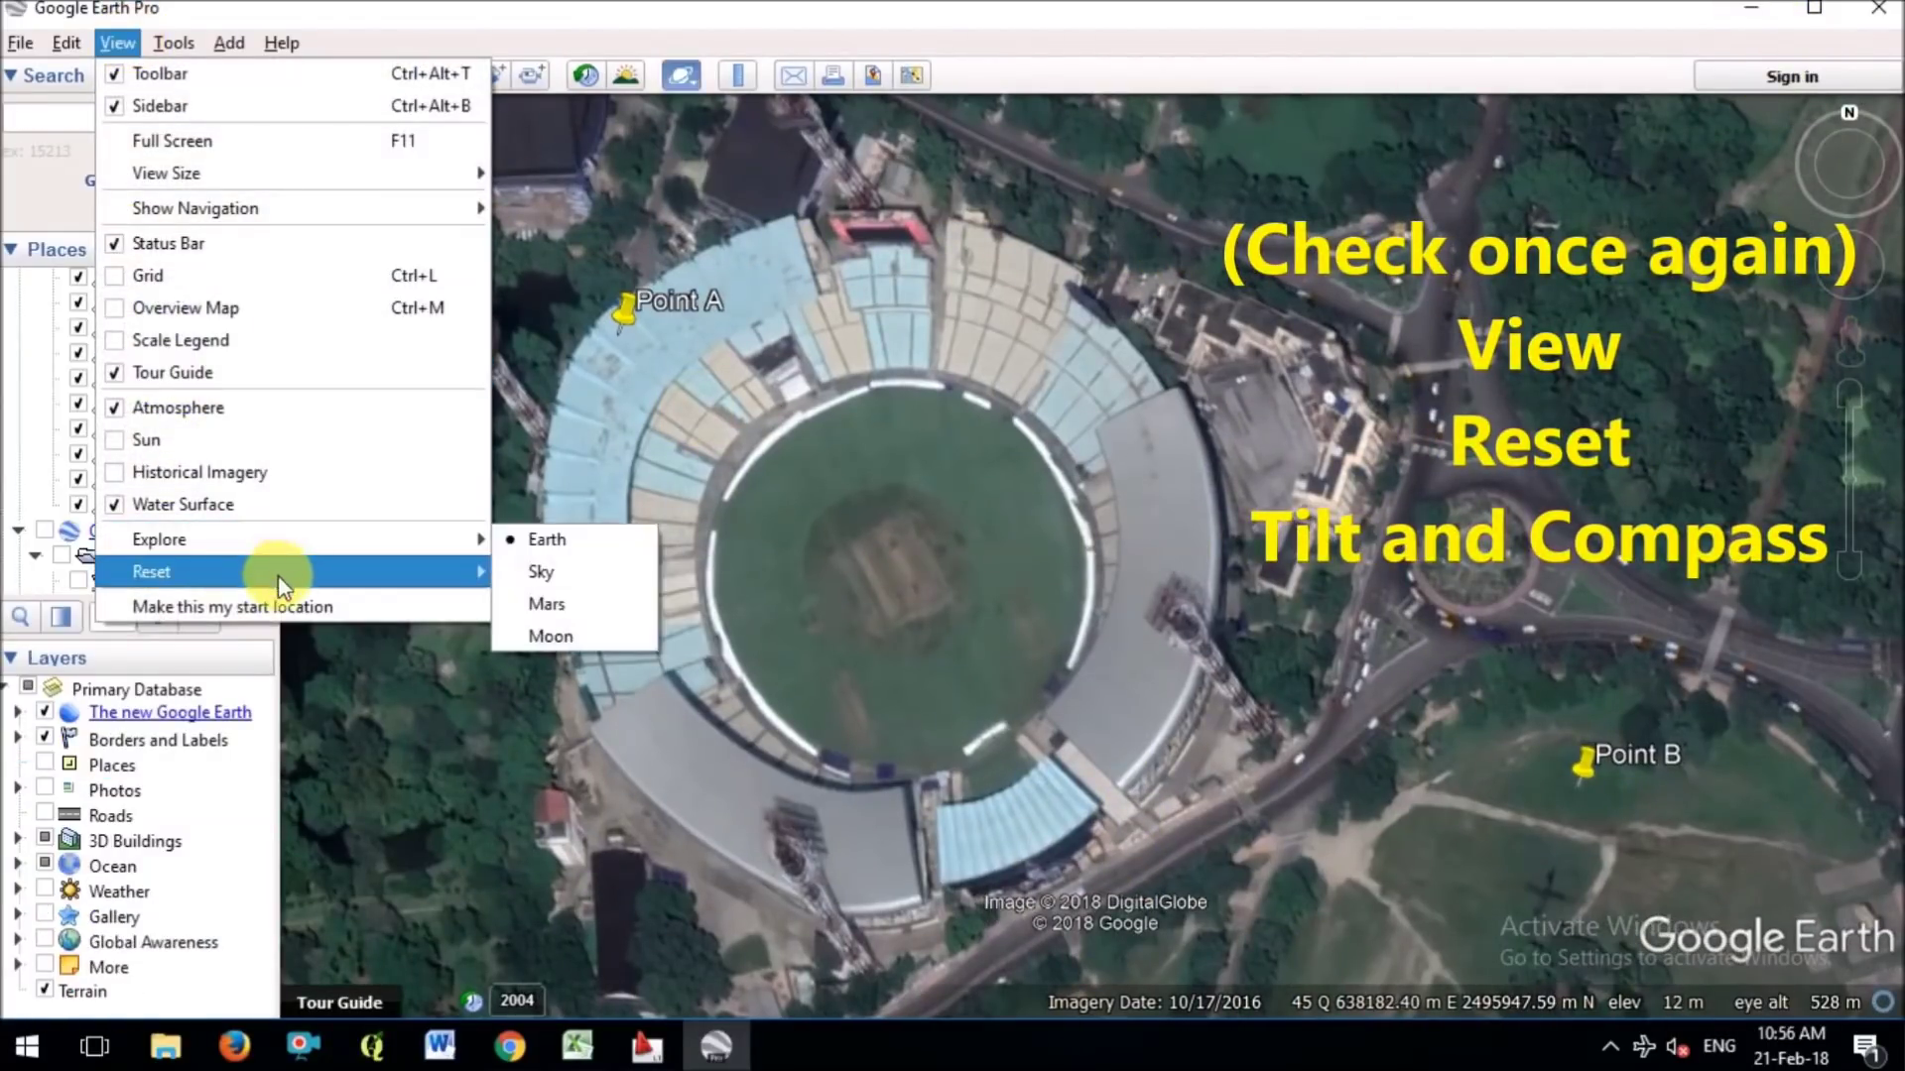
{"action": "mouse_move", "coordinate": [312, 569]}
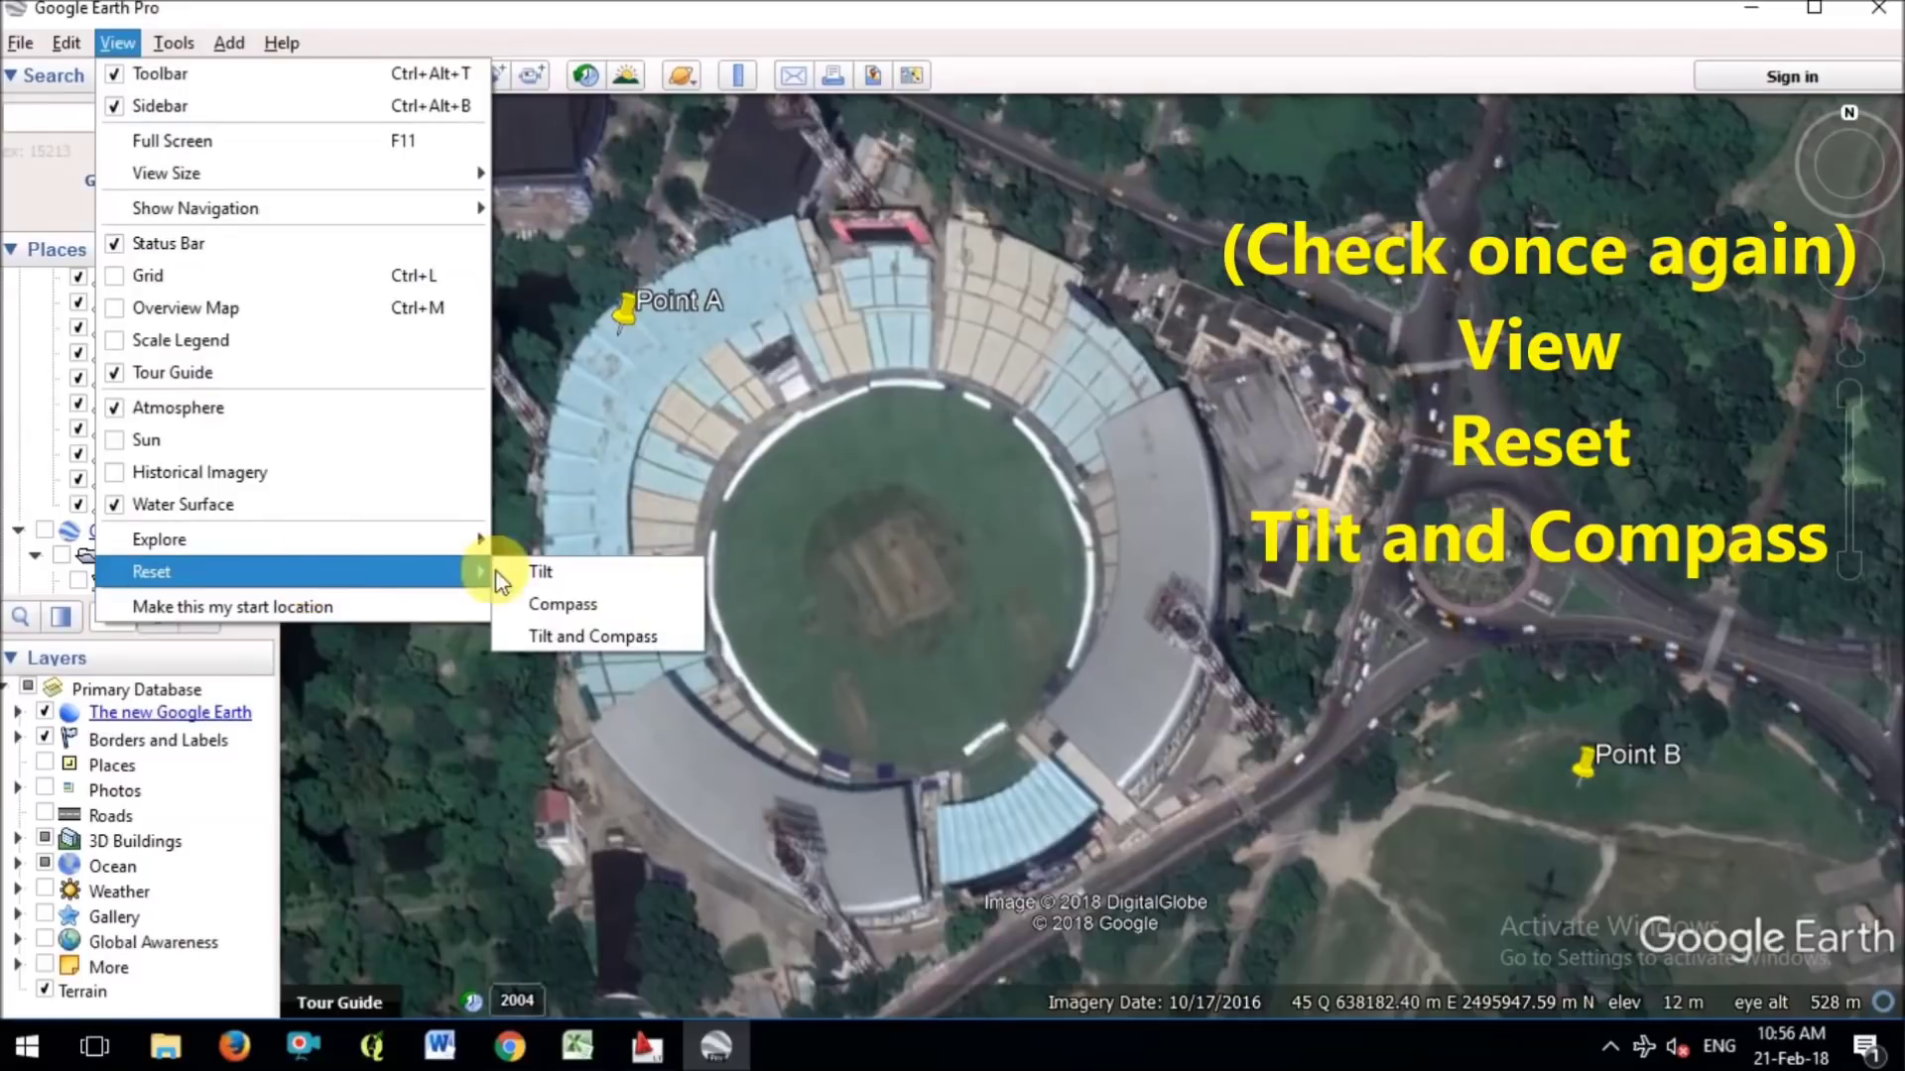
{"action": "left_click", "coordinate": [580, 635]}
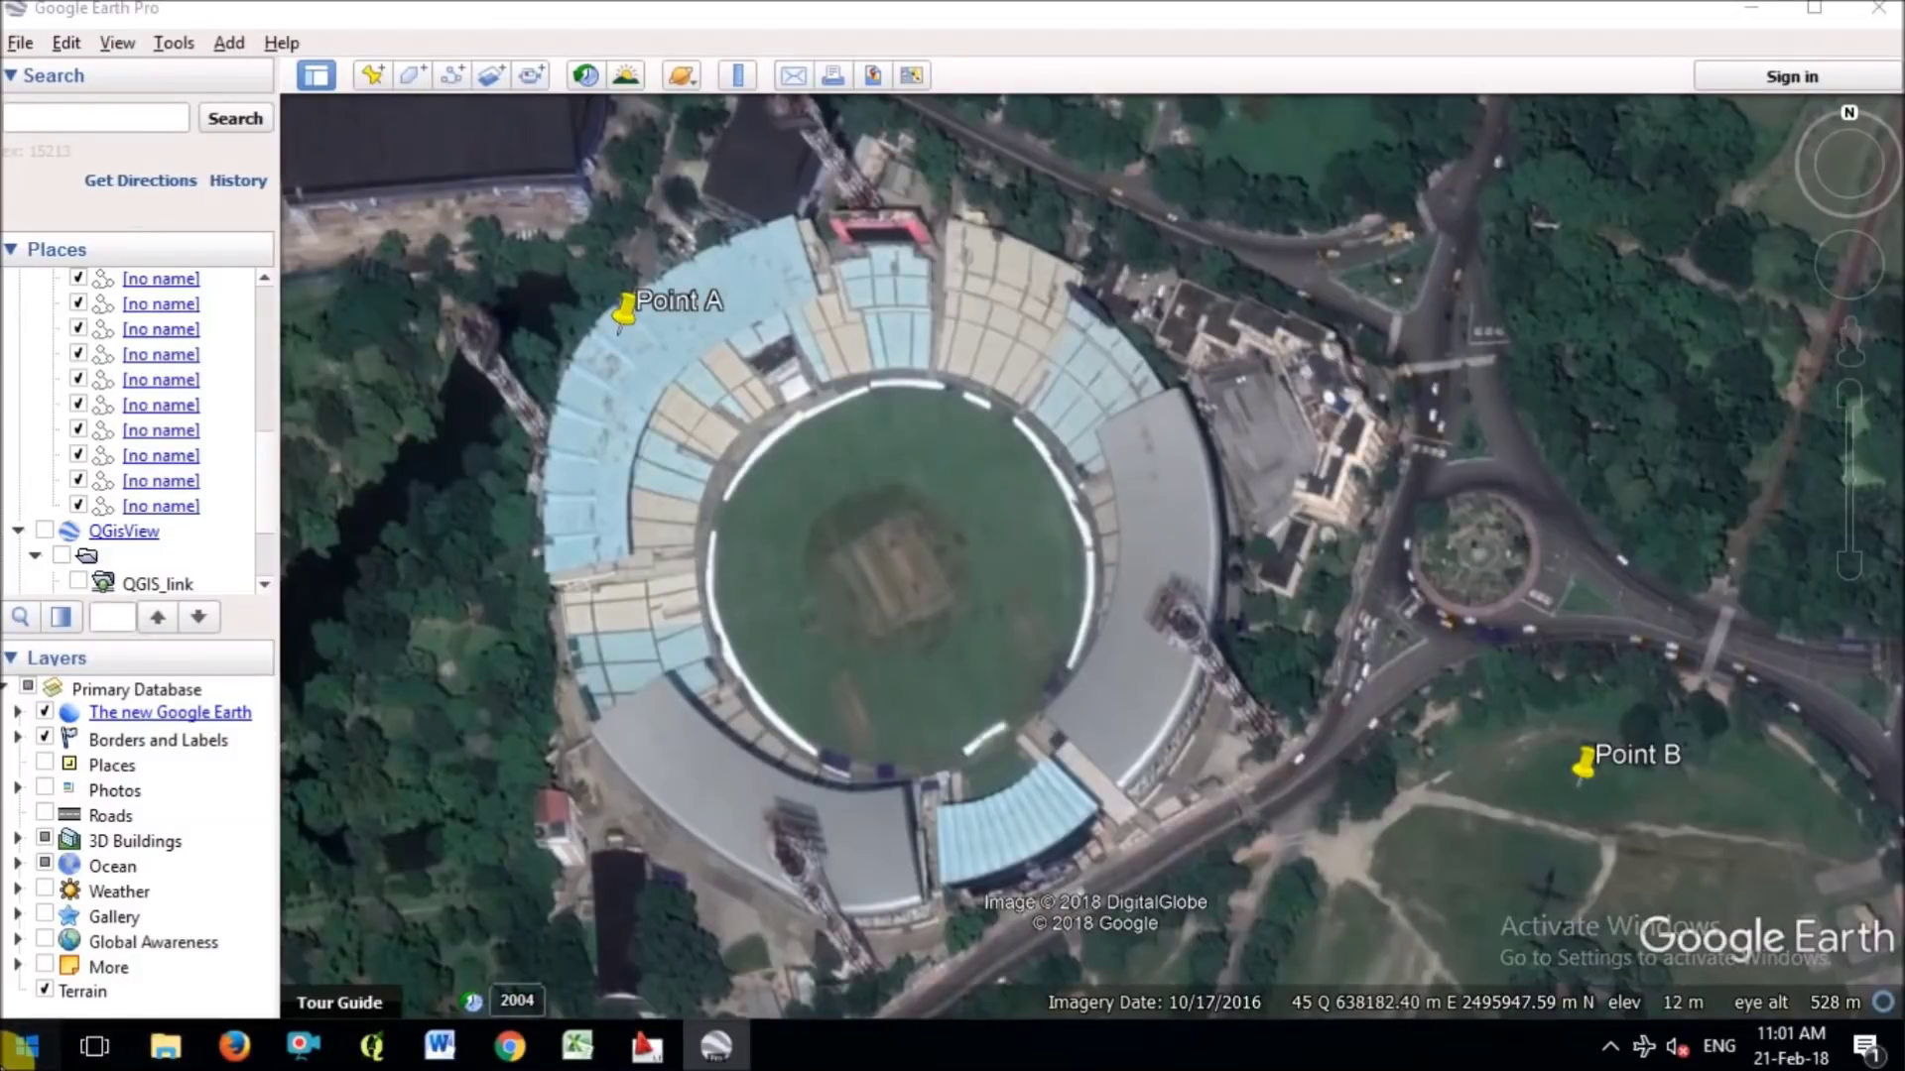
Search for Paint on the computer and open it.
{"action": "key", "text": "super"}
{"action": "key", "text": "super"}
{"action": "key", "text": "super"}
{"action": "type", "text": "P"}
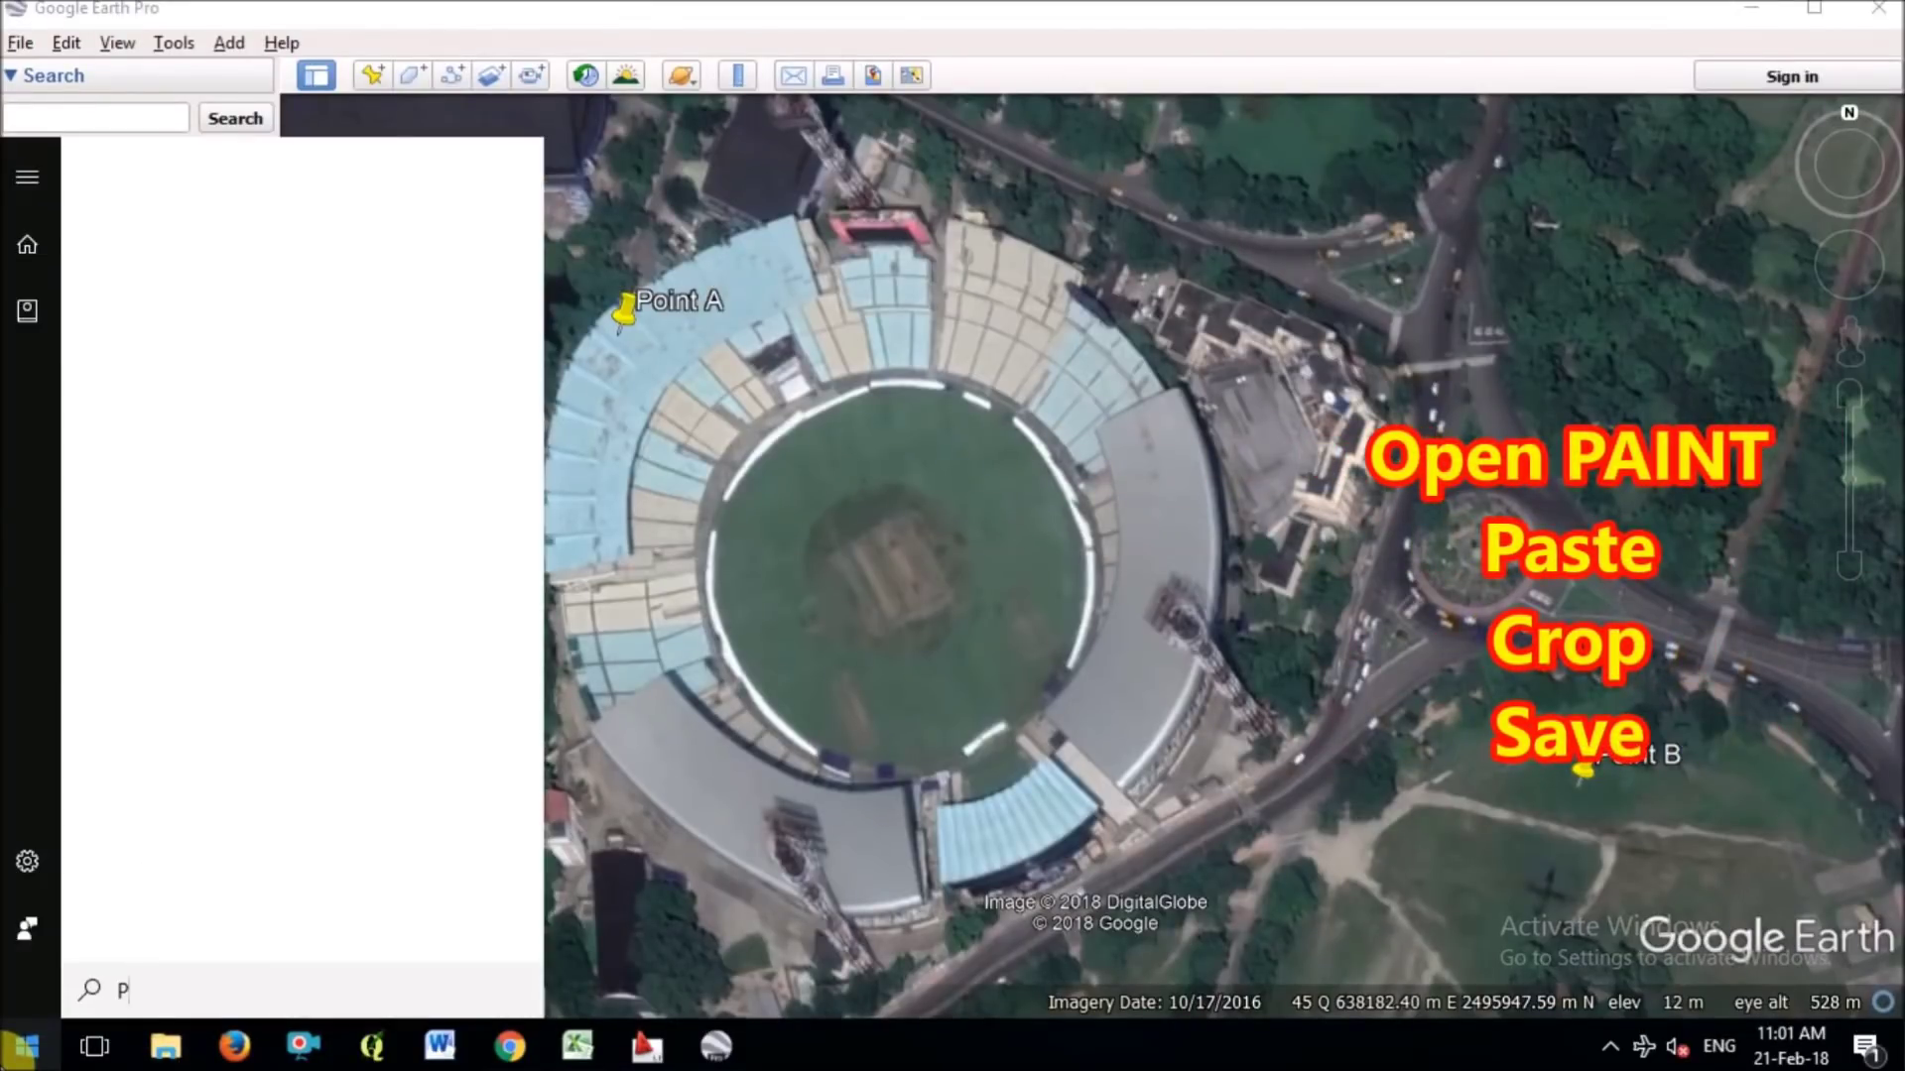
{"action": "type", "text": "AINT"}
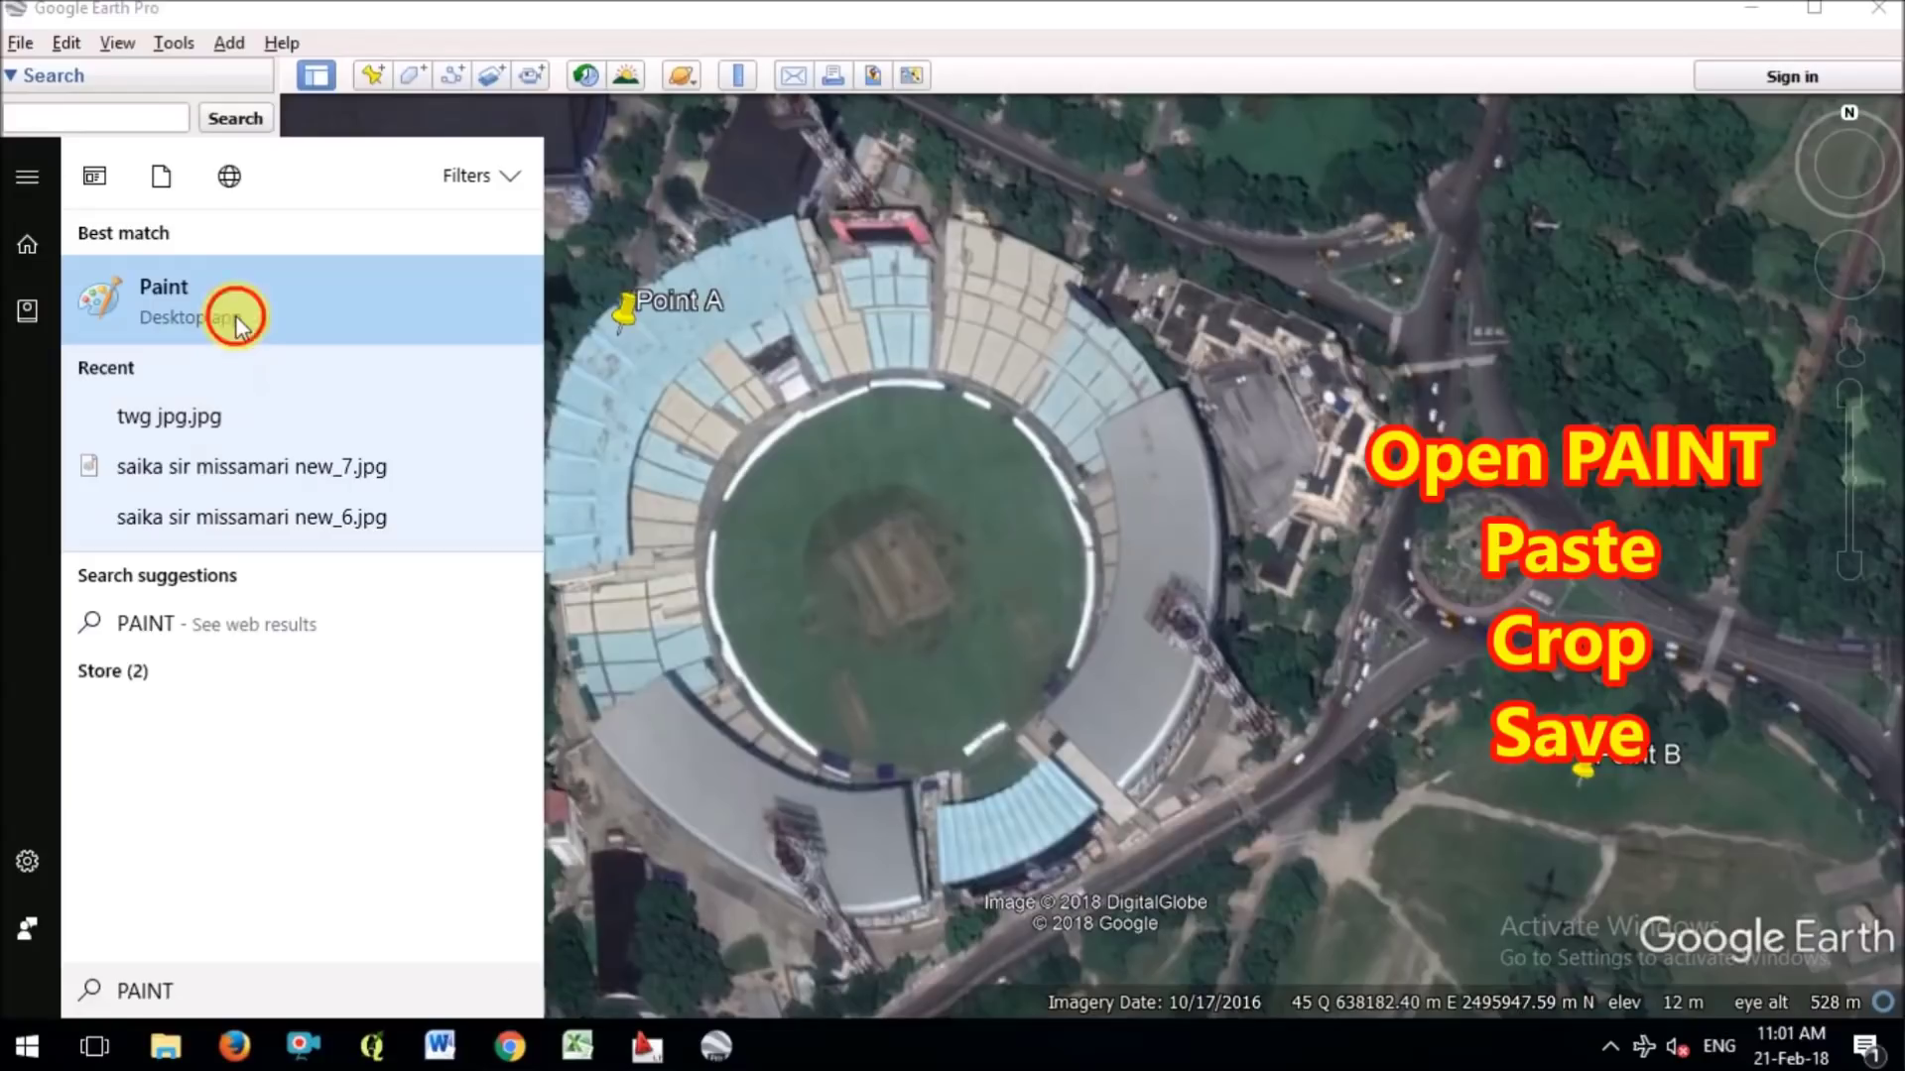
{"action": "left_click", "coordinate": [236, 315]}
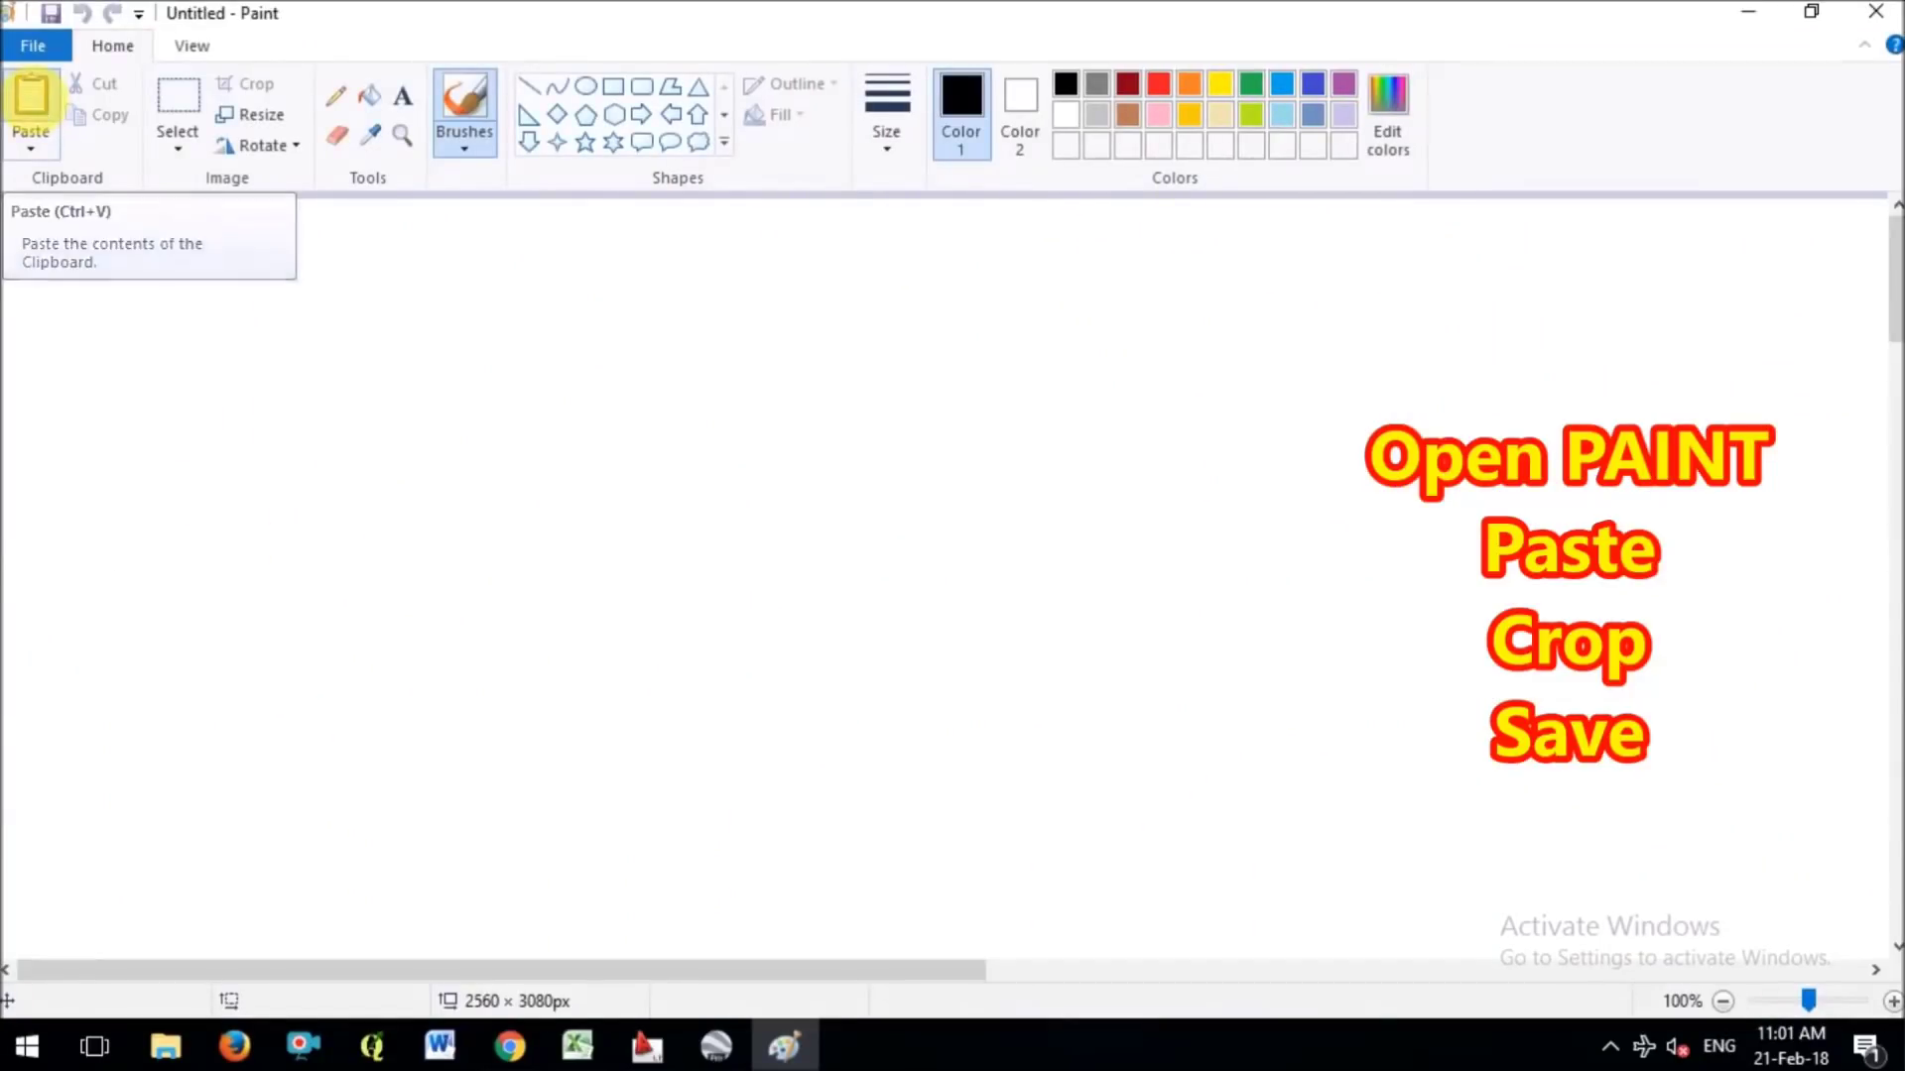
Paste the captured Google Earth screenshot onto the blank canvas and show it at 50% zoom.
{"action": "left_click", "coordinate": [33, 109]}
{"action": "scroll", "coordinate": [595, 502], "scroll_direction": "down", "scroll_amount": 5}
{"action": "scroll", "coordinate": [606, 511], "scroll_direction": "up", "scroll_amount": 5}
{"action": "scroll", "coordinate": [581, 510], "scroll_direction": "down", "scroll_amount": 1, "text": "ctrl"}
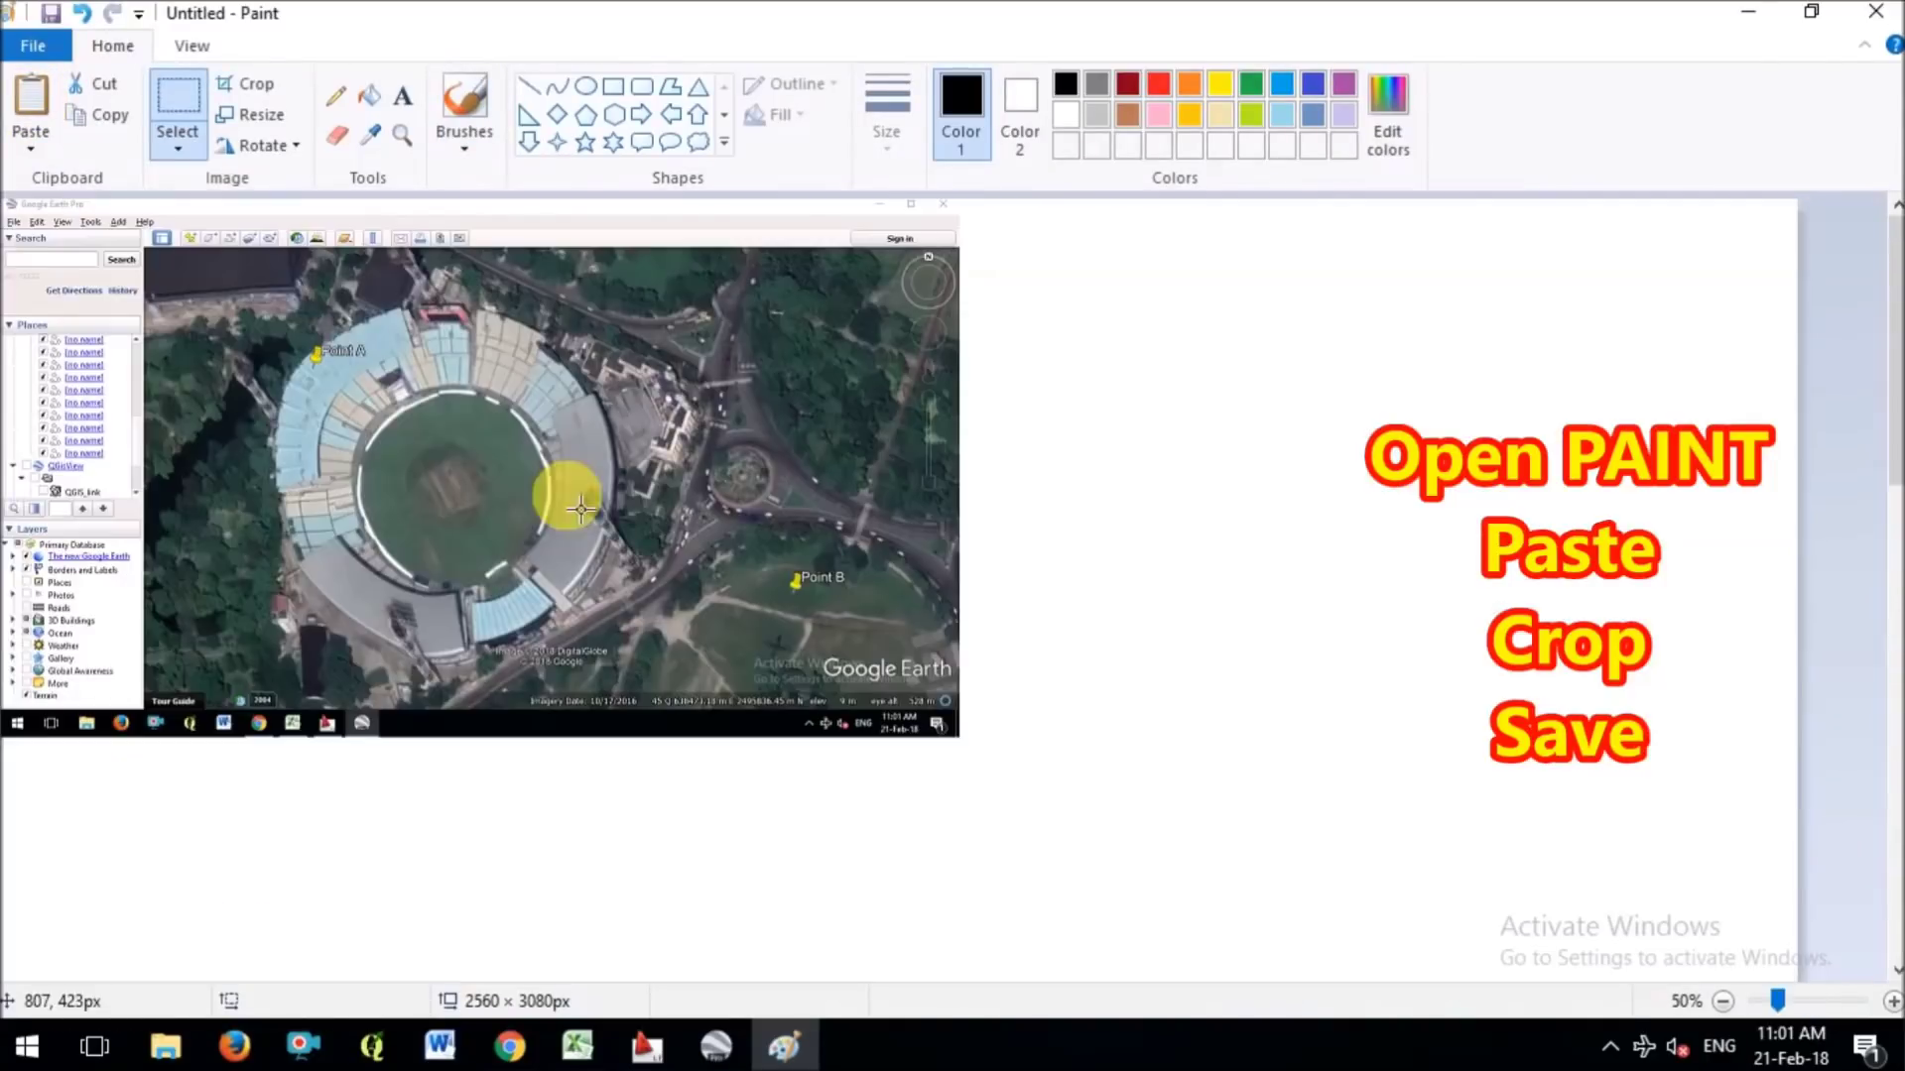
Crop the screenshot to just the map area containing Point A and Point B.
{"action": "left_click", "coordinate": [182, 85]}
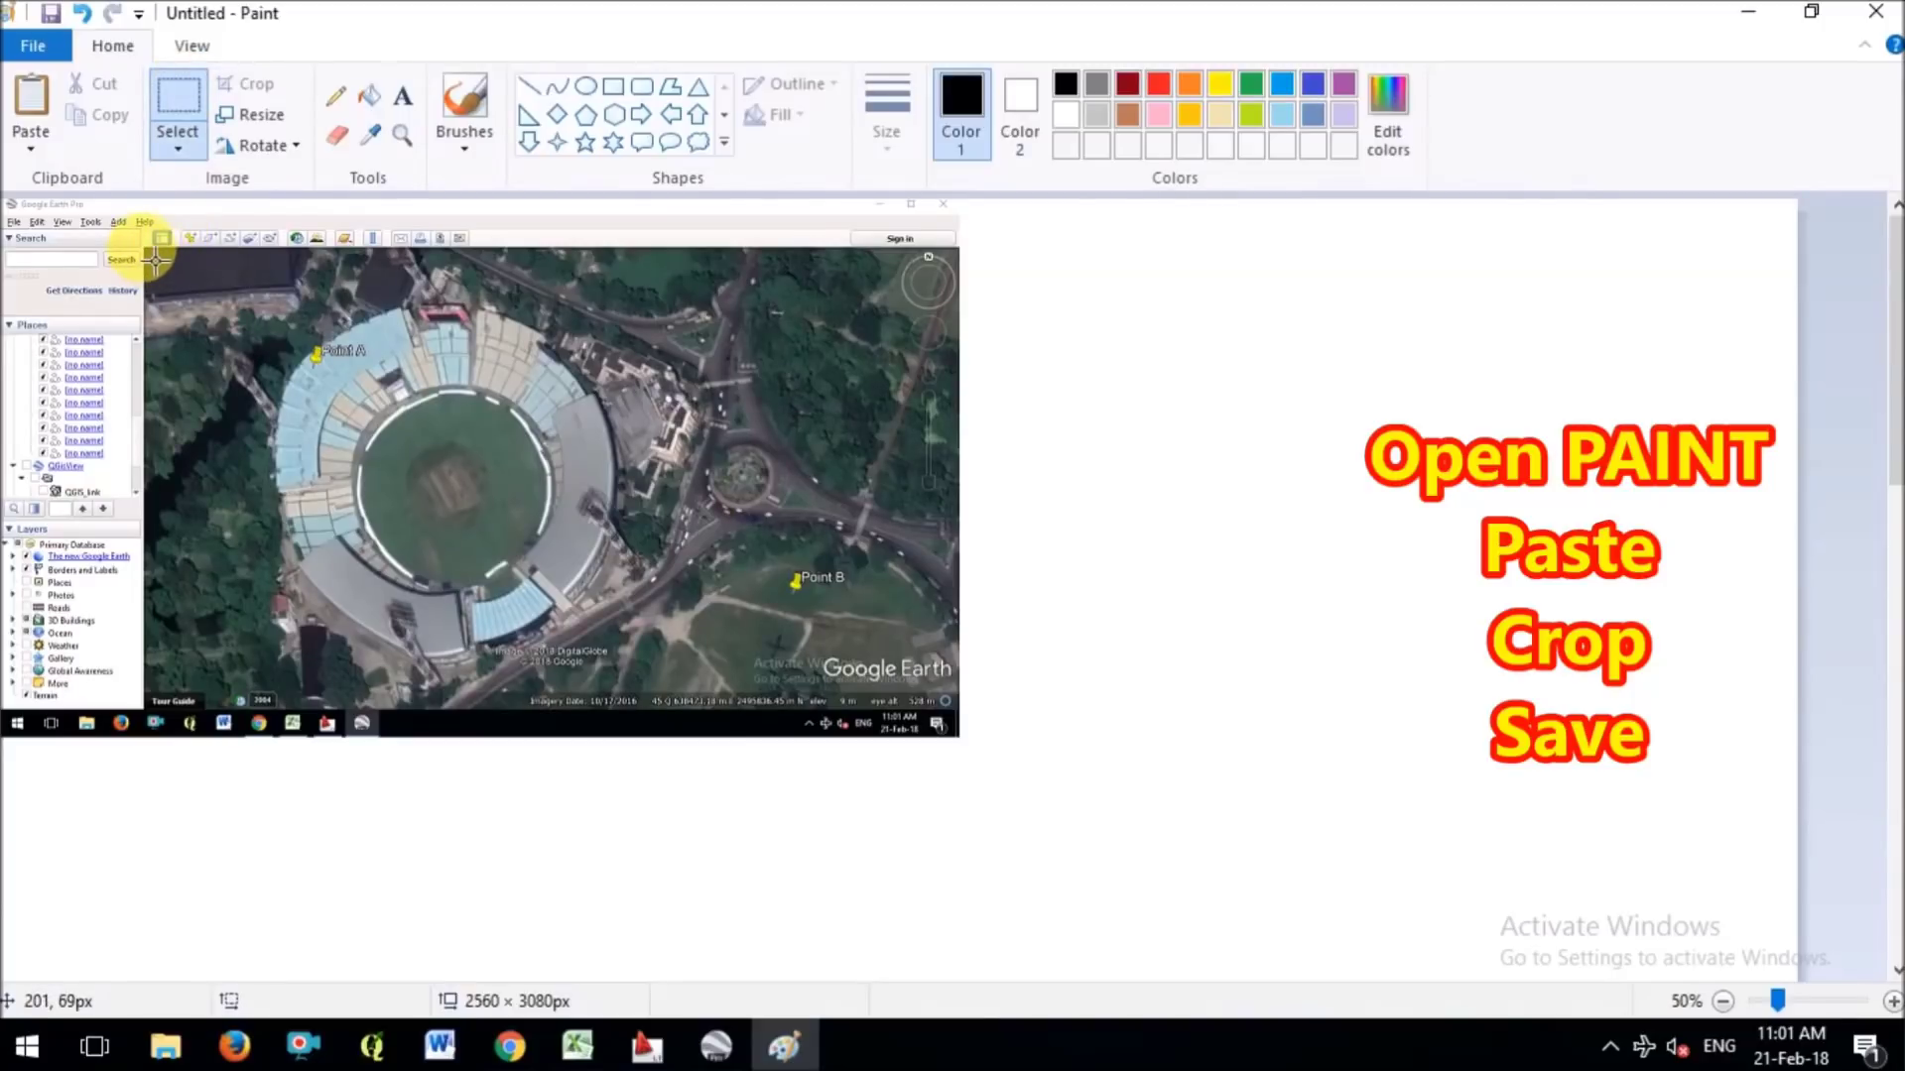
{"action": "left_click_drag", "start_coordinate": [147, 249], "coordinate": [953, 705]}
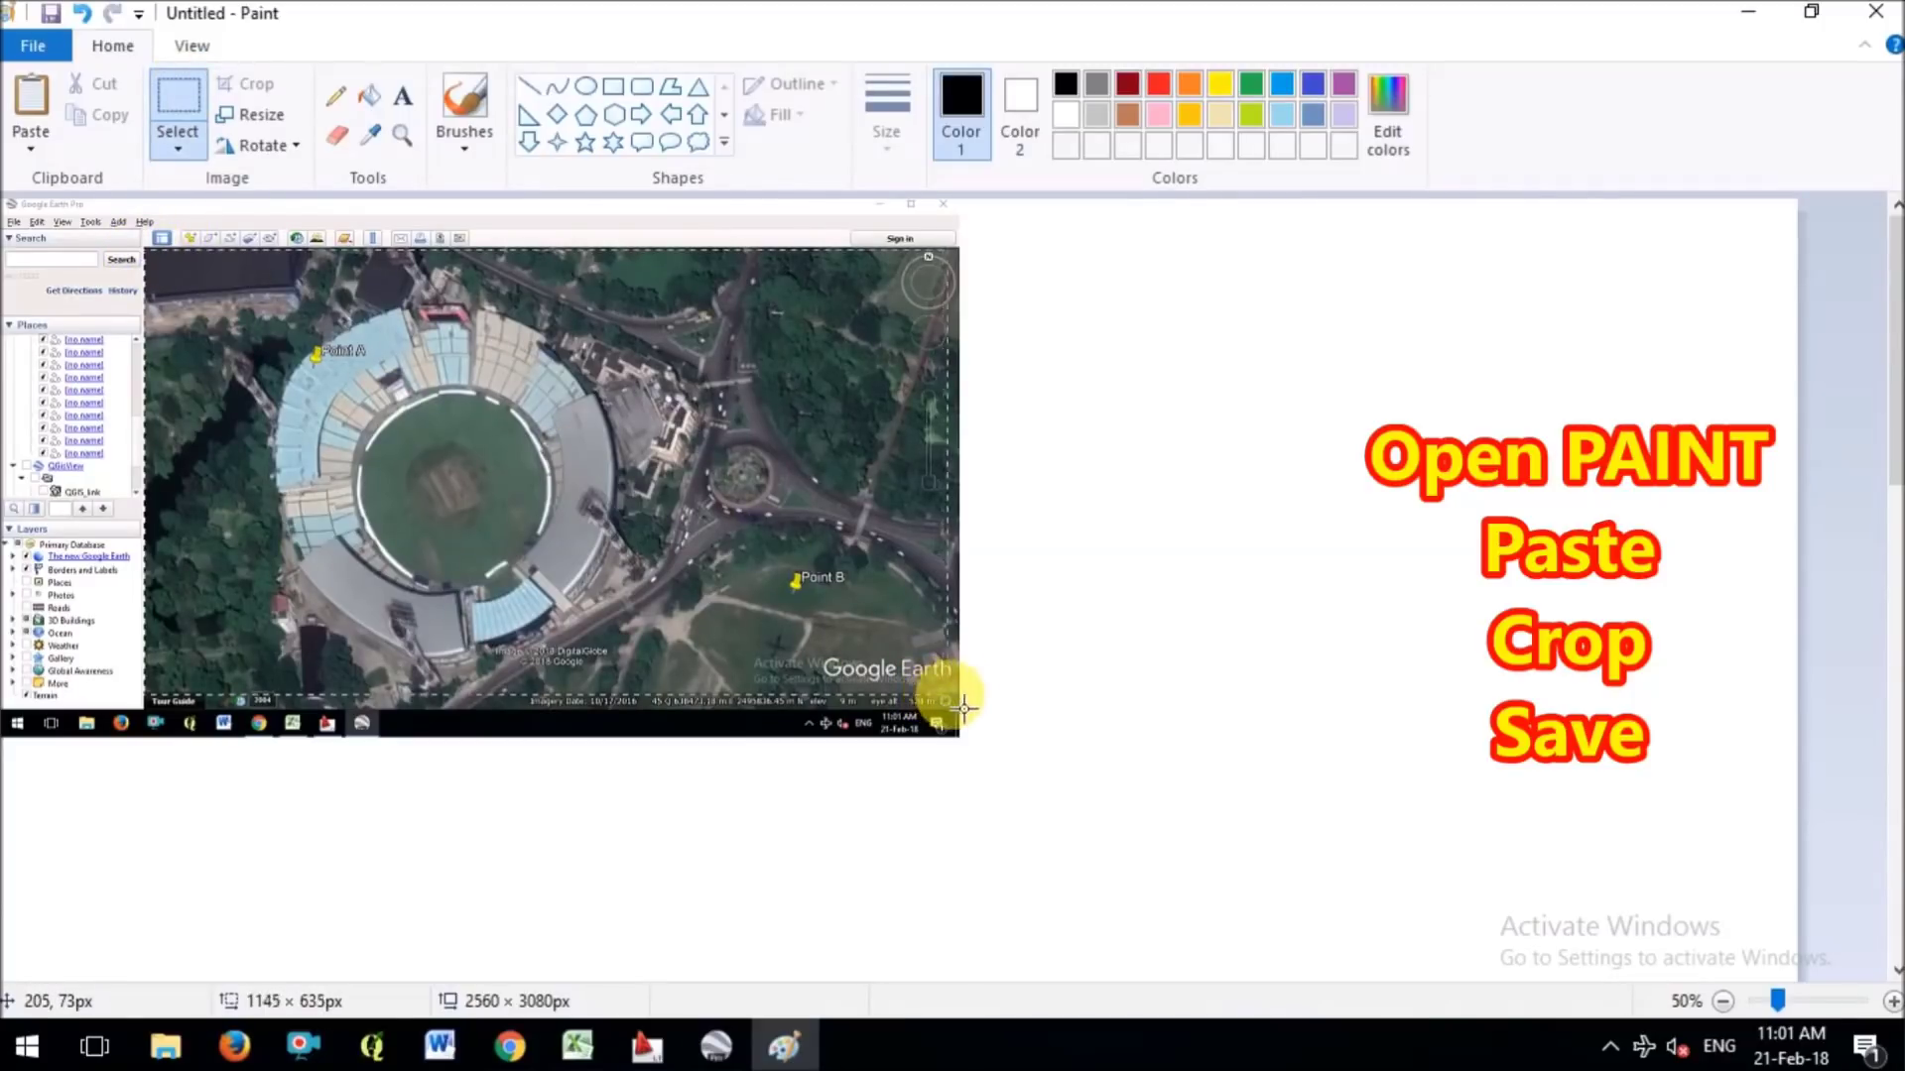
{"action": "left_click", "coordinate": [244, 84]}
Start saving the cropped image, create a Desktop folder named GoogleEarth to AutoCAD and open it.
{"action": "key", "text": "ctrl+s"}
{"action": "scroll", "coordinate": [129, 258], "scroll_direction": "up", "scroll_amount": 5}
{"action": "left_click", "coordinate": [115, 173]}
{"action": "left_click", "coordinate": [109, 206]}
{"action": "left_click", "coordinate": [375, 721]}
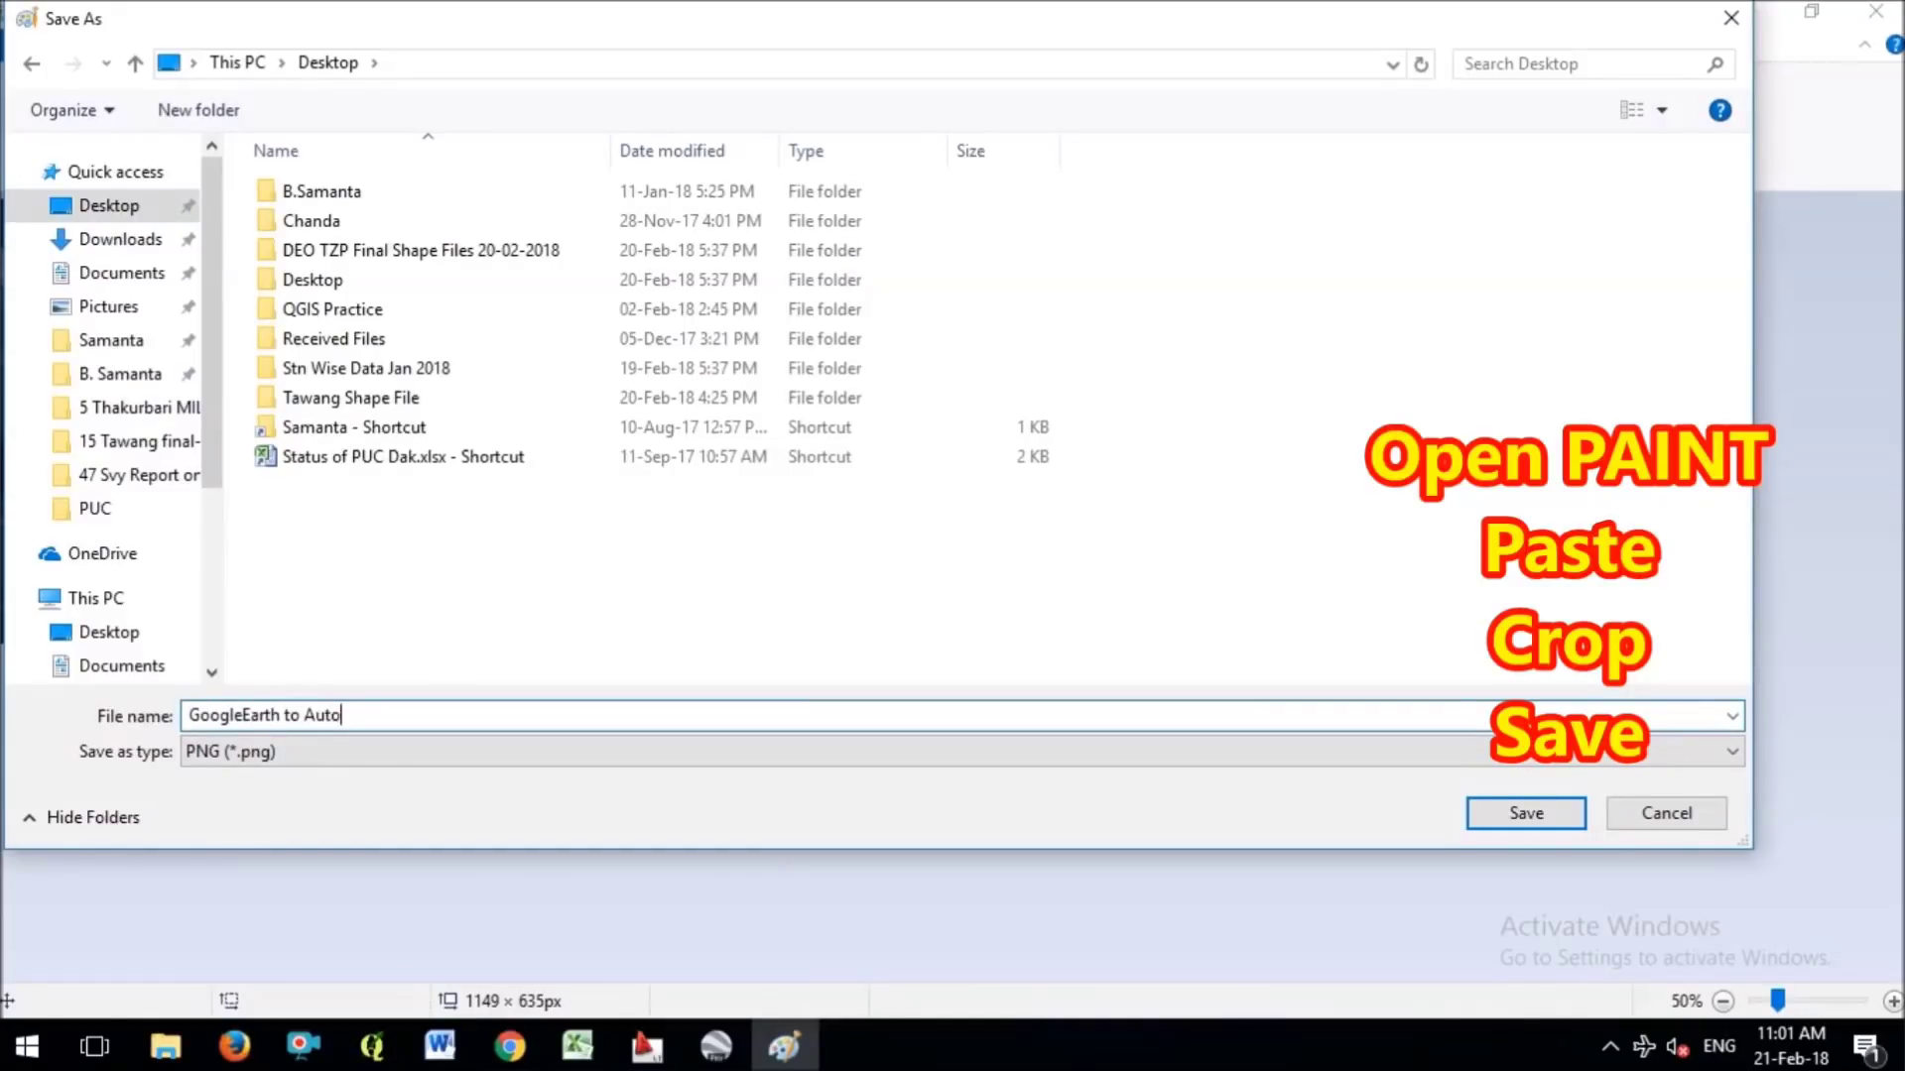
{"action": "left_click_drag", "start_coordinate": [377, 715], "coordinate": [189, 715]}
{"action": "key", "text": "ctrl+c"}
{"action": "left_click", "coordinate": [198, 110]}
{"action": "key", "text": "ctrl+v"}
{"action": "double_click", "coordinate": [531, 484]}
Save the cropped map in the new folder as a PNG named Raster Image.
{"action": "left_click", "coordinate": [374, 715]}
{"action": "key", "text": "BackSpace"}
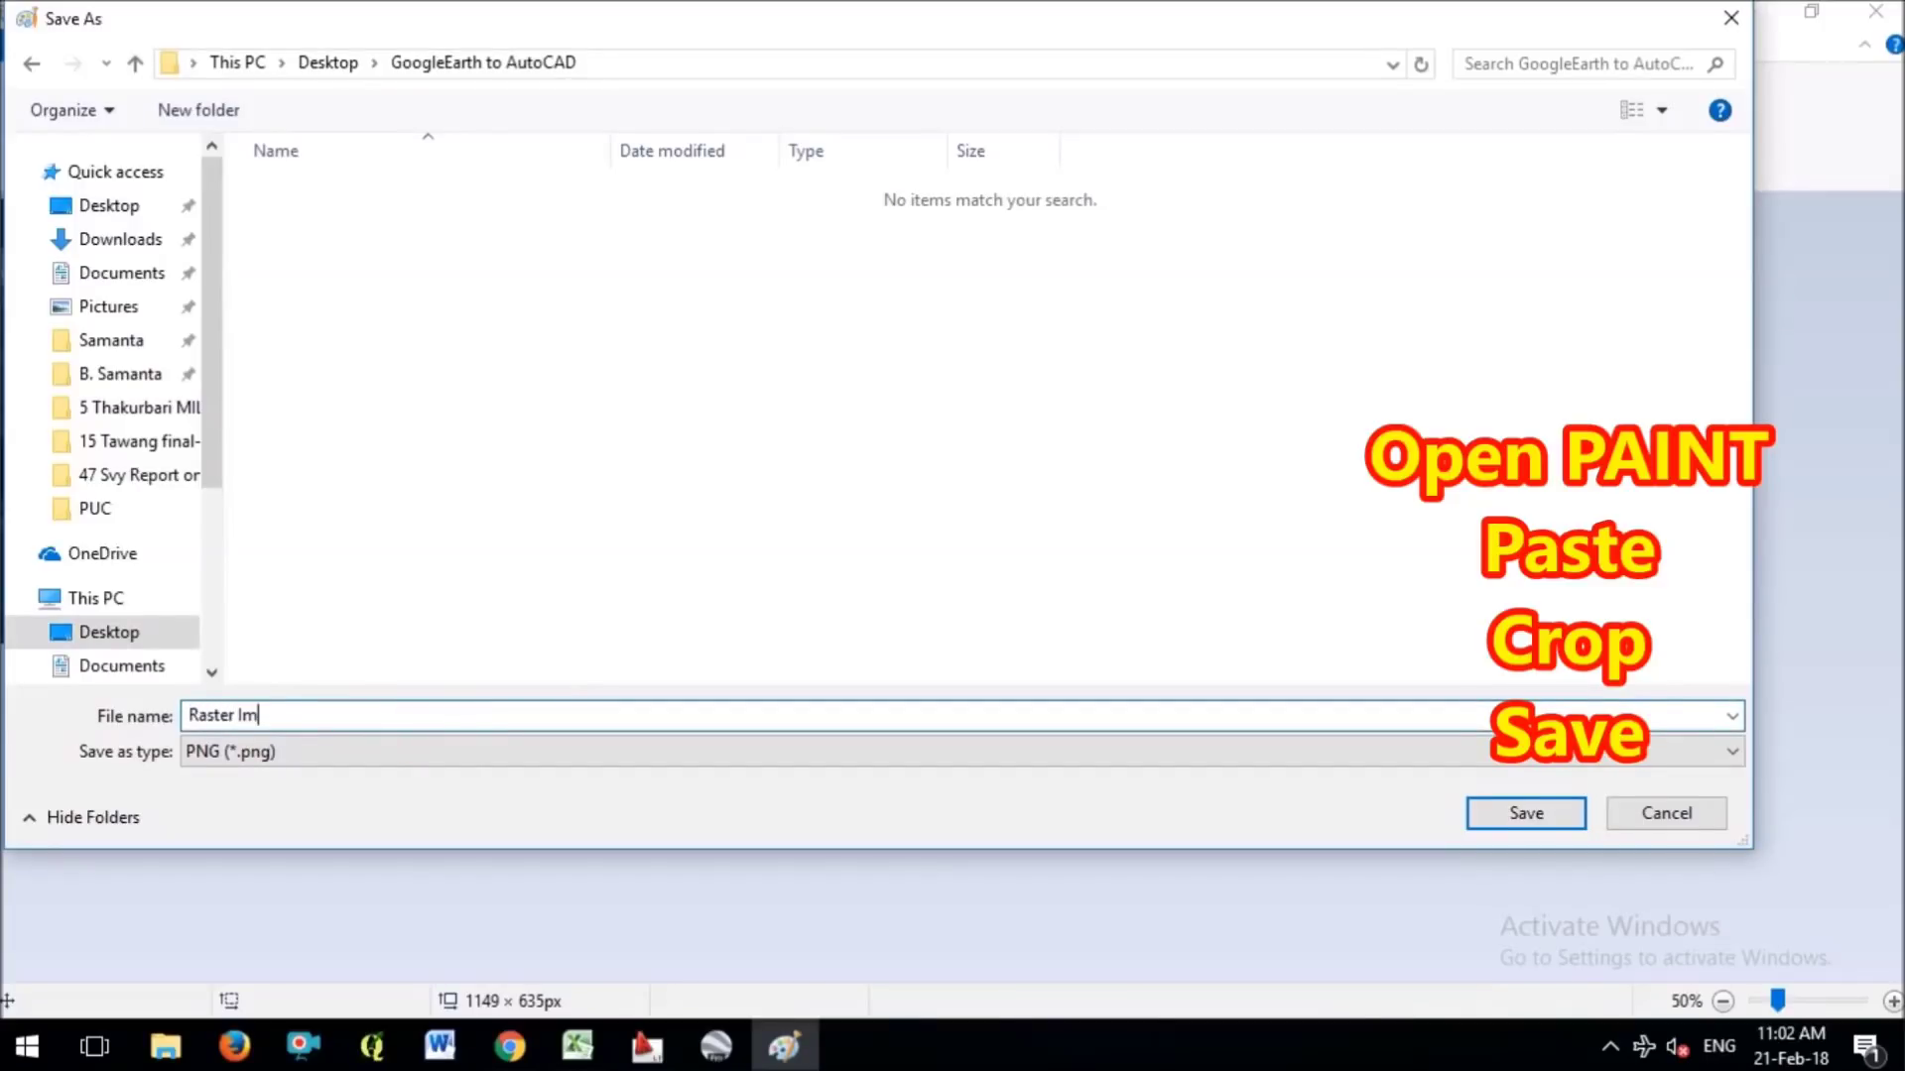
{"action": "left_click", "coordinate": [1474, 814]}
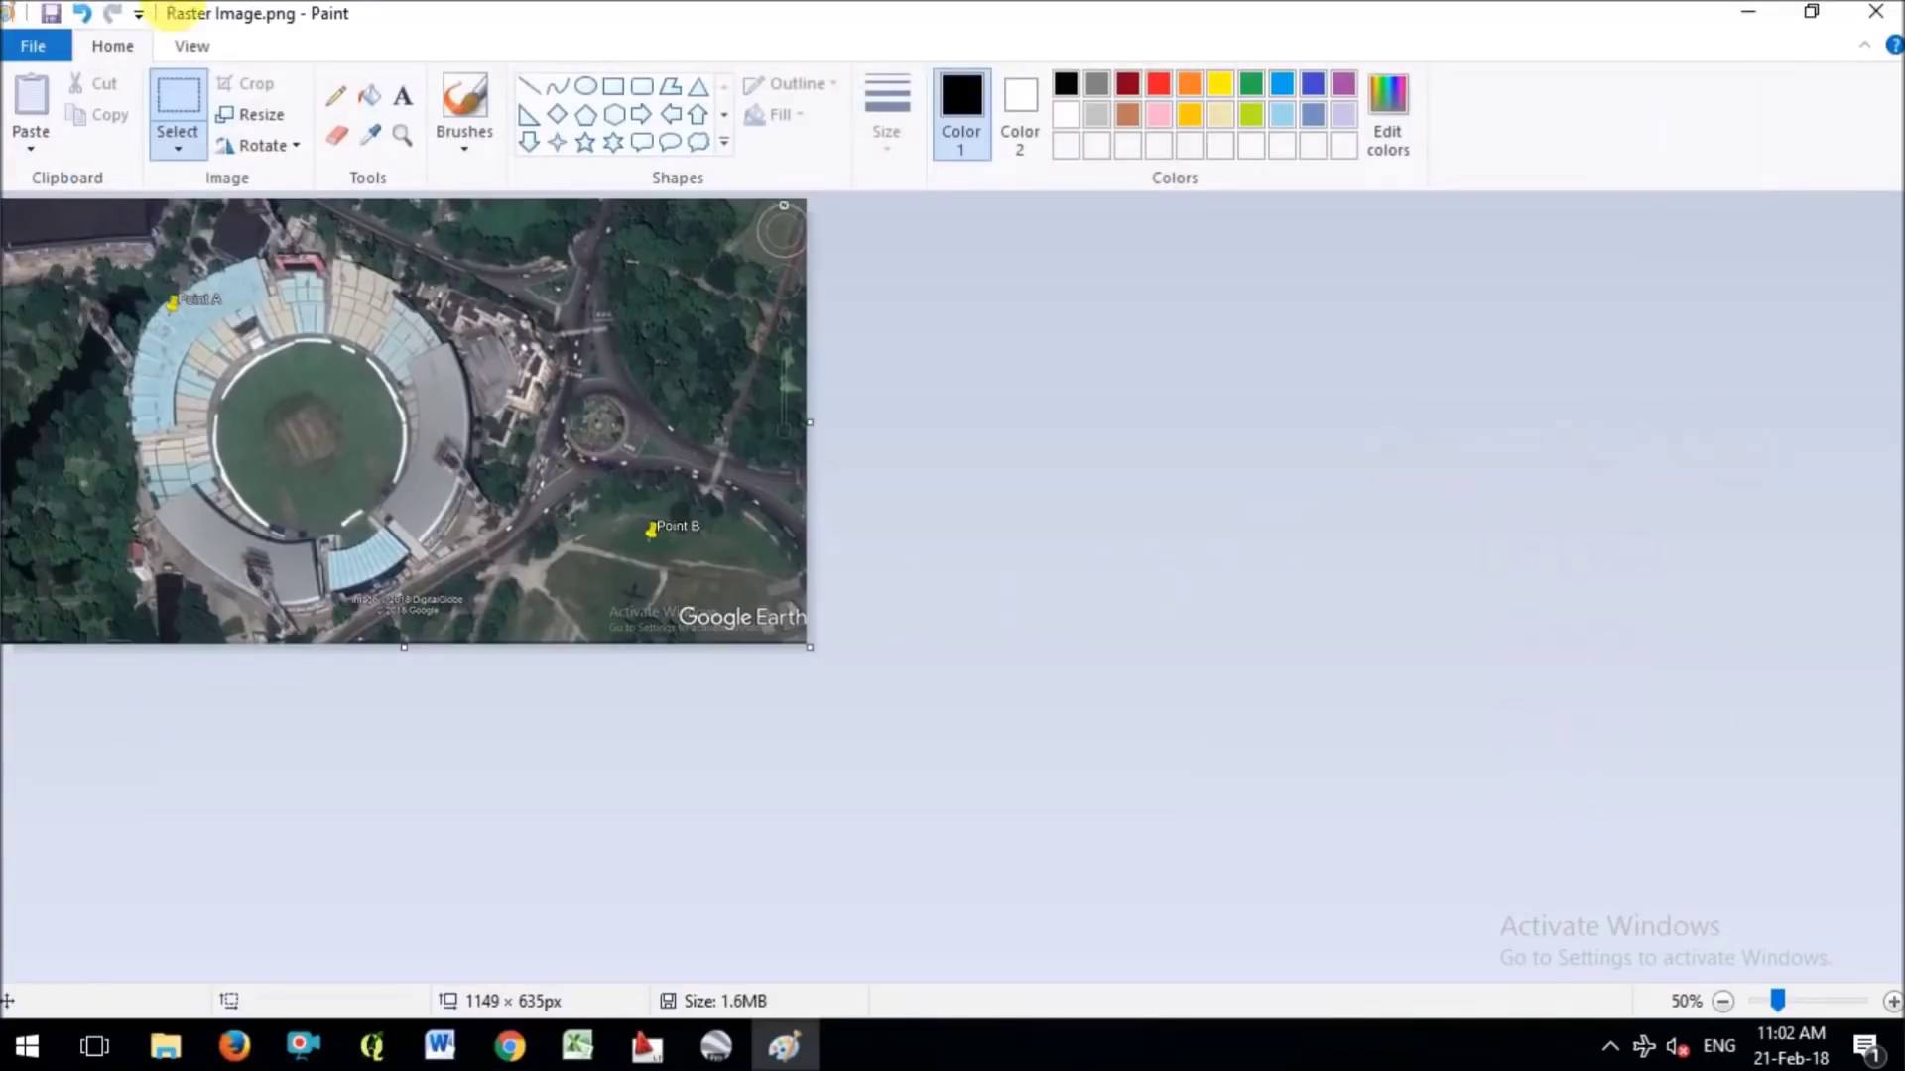
Return to the Data.xlsx workbook in Excel and widen column D.
{"action": "left_click", "coordinate": [1746, 12]}
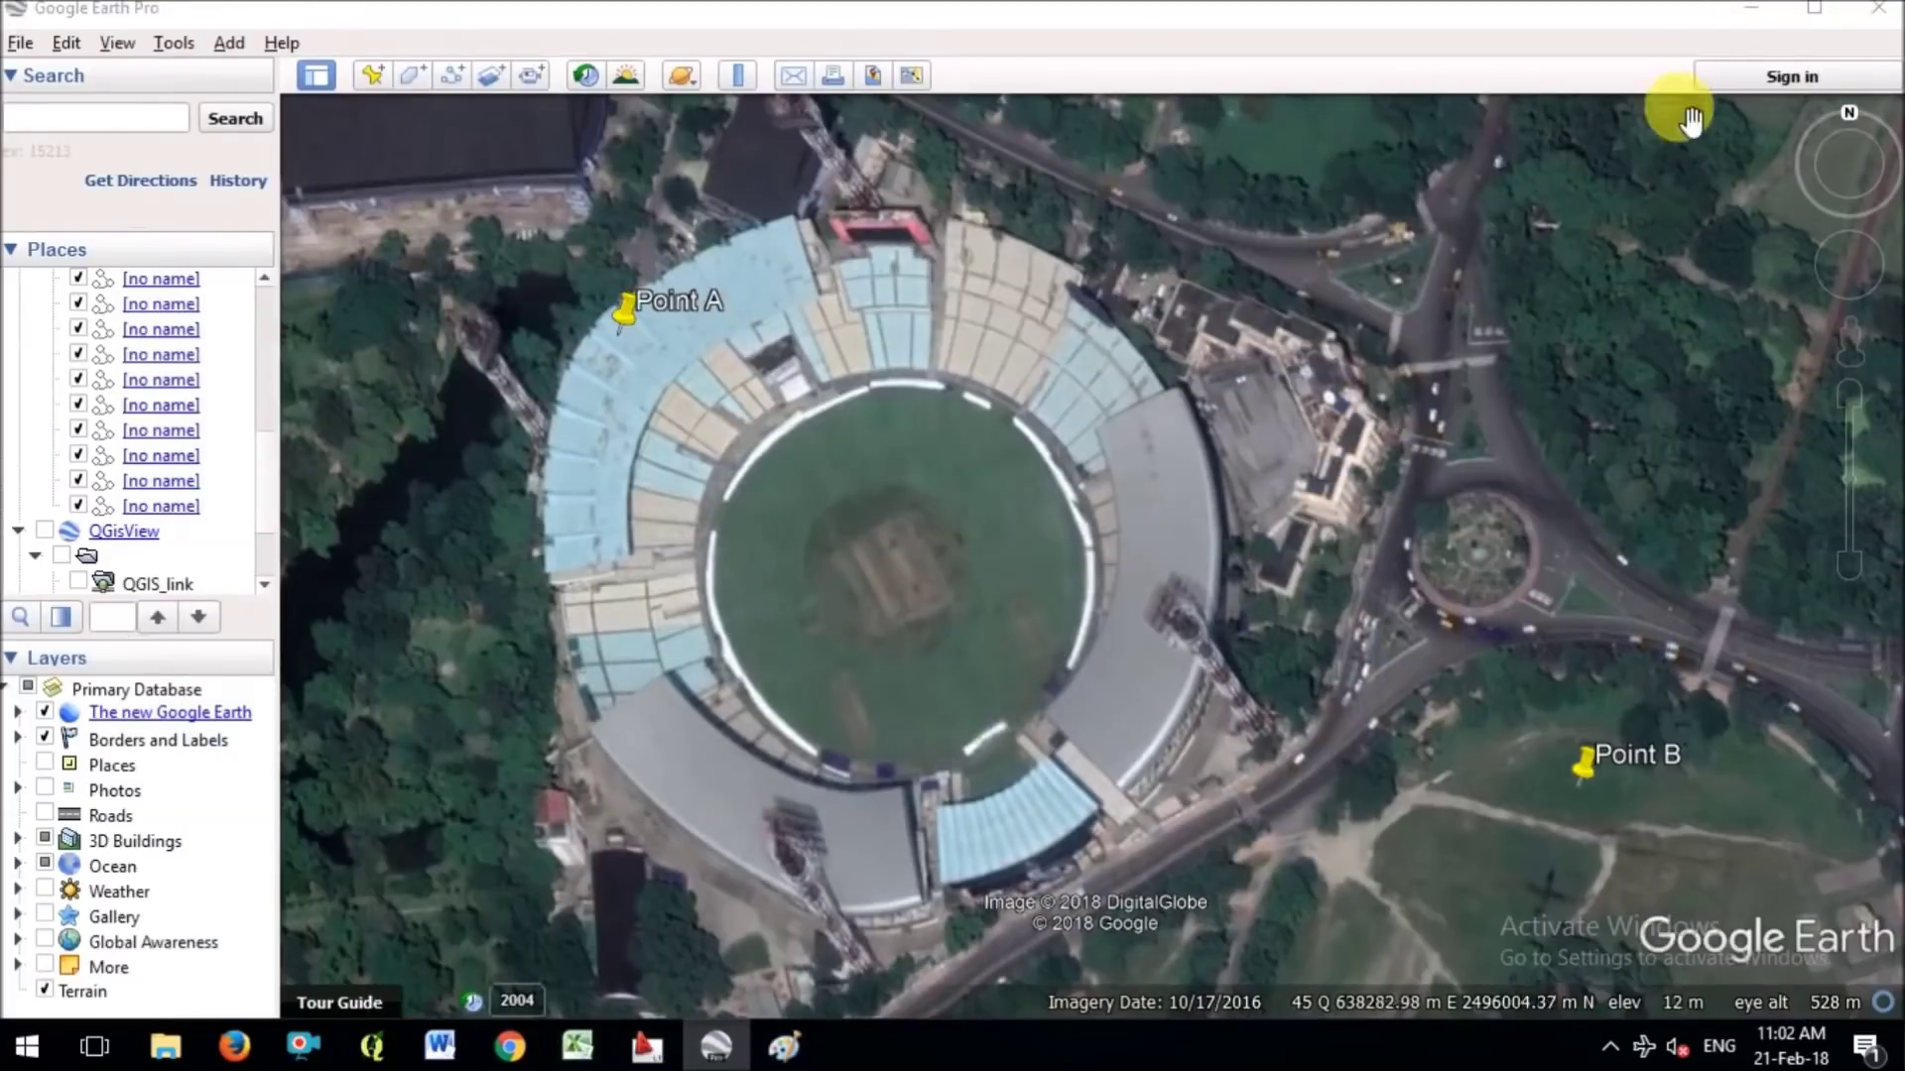
{"action": "left_click", "coordinate": [1746, 12]}
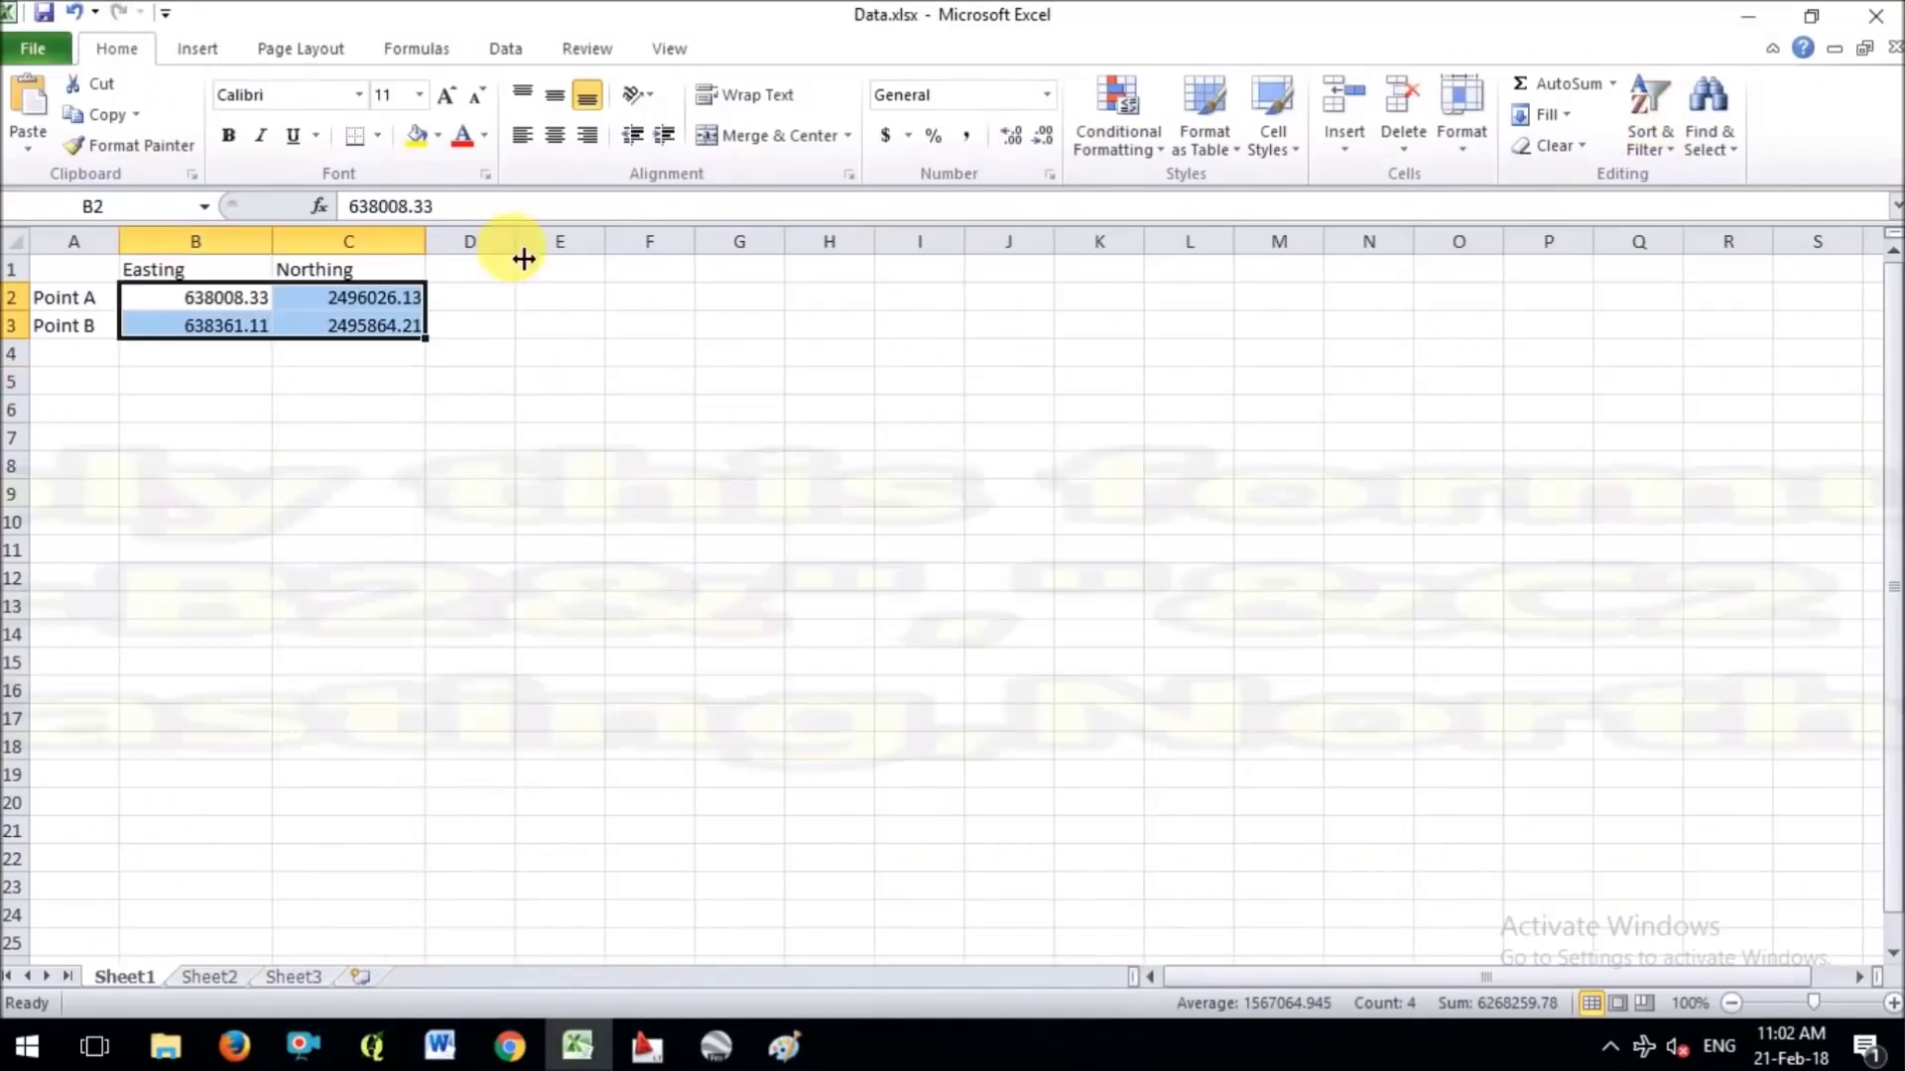
{"action": "left_click_drag", "start_coordinate": [523, 255], "coordinate": [806, 277]}
Enter the formula =B2&","&C2 in cell D2 to join Point A's easting and northing.
{"action": "left_click", "coordinate": [595, 303]}
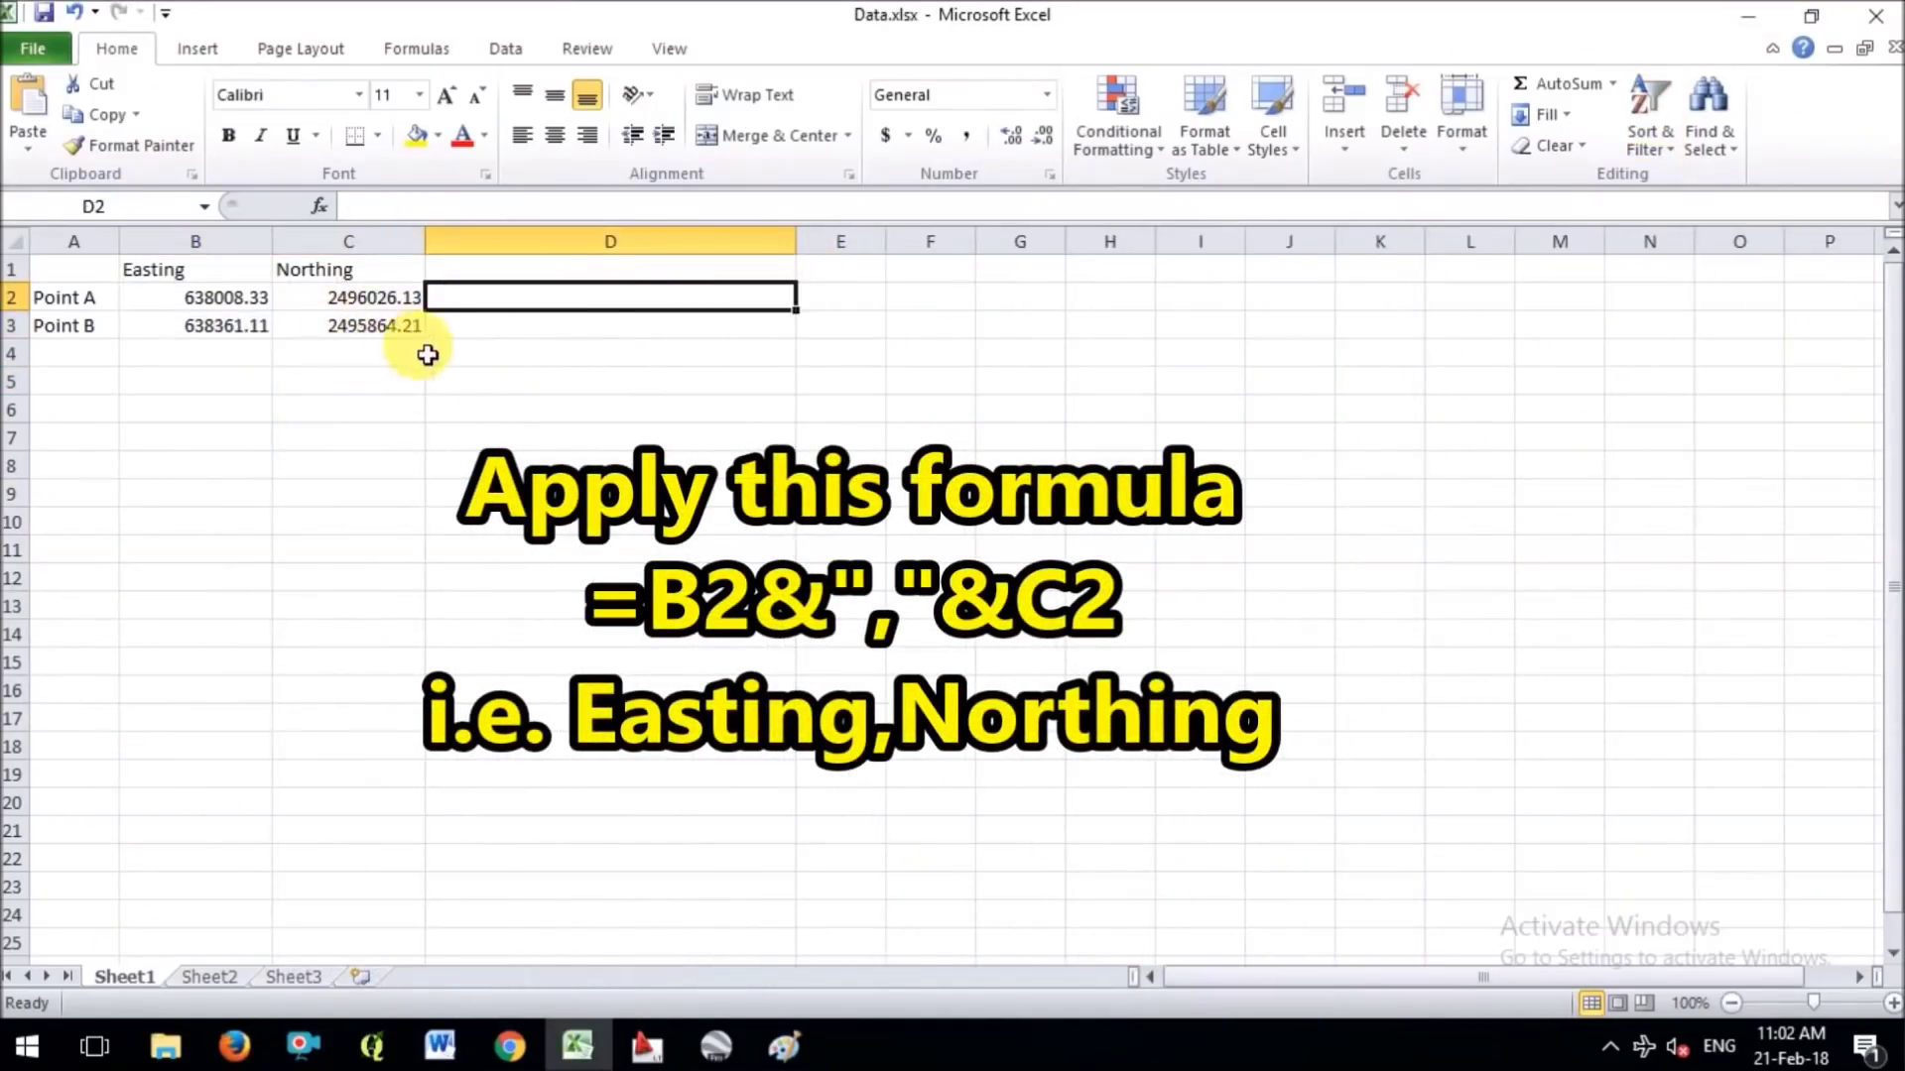
{"action": "type", "text": "="}
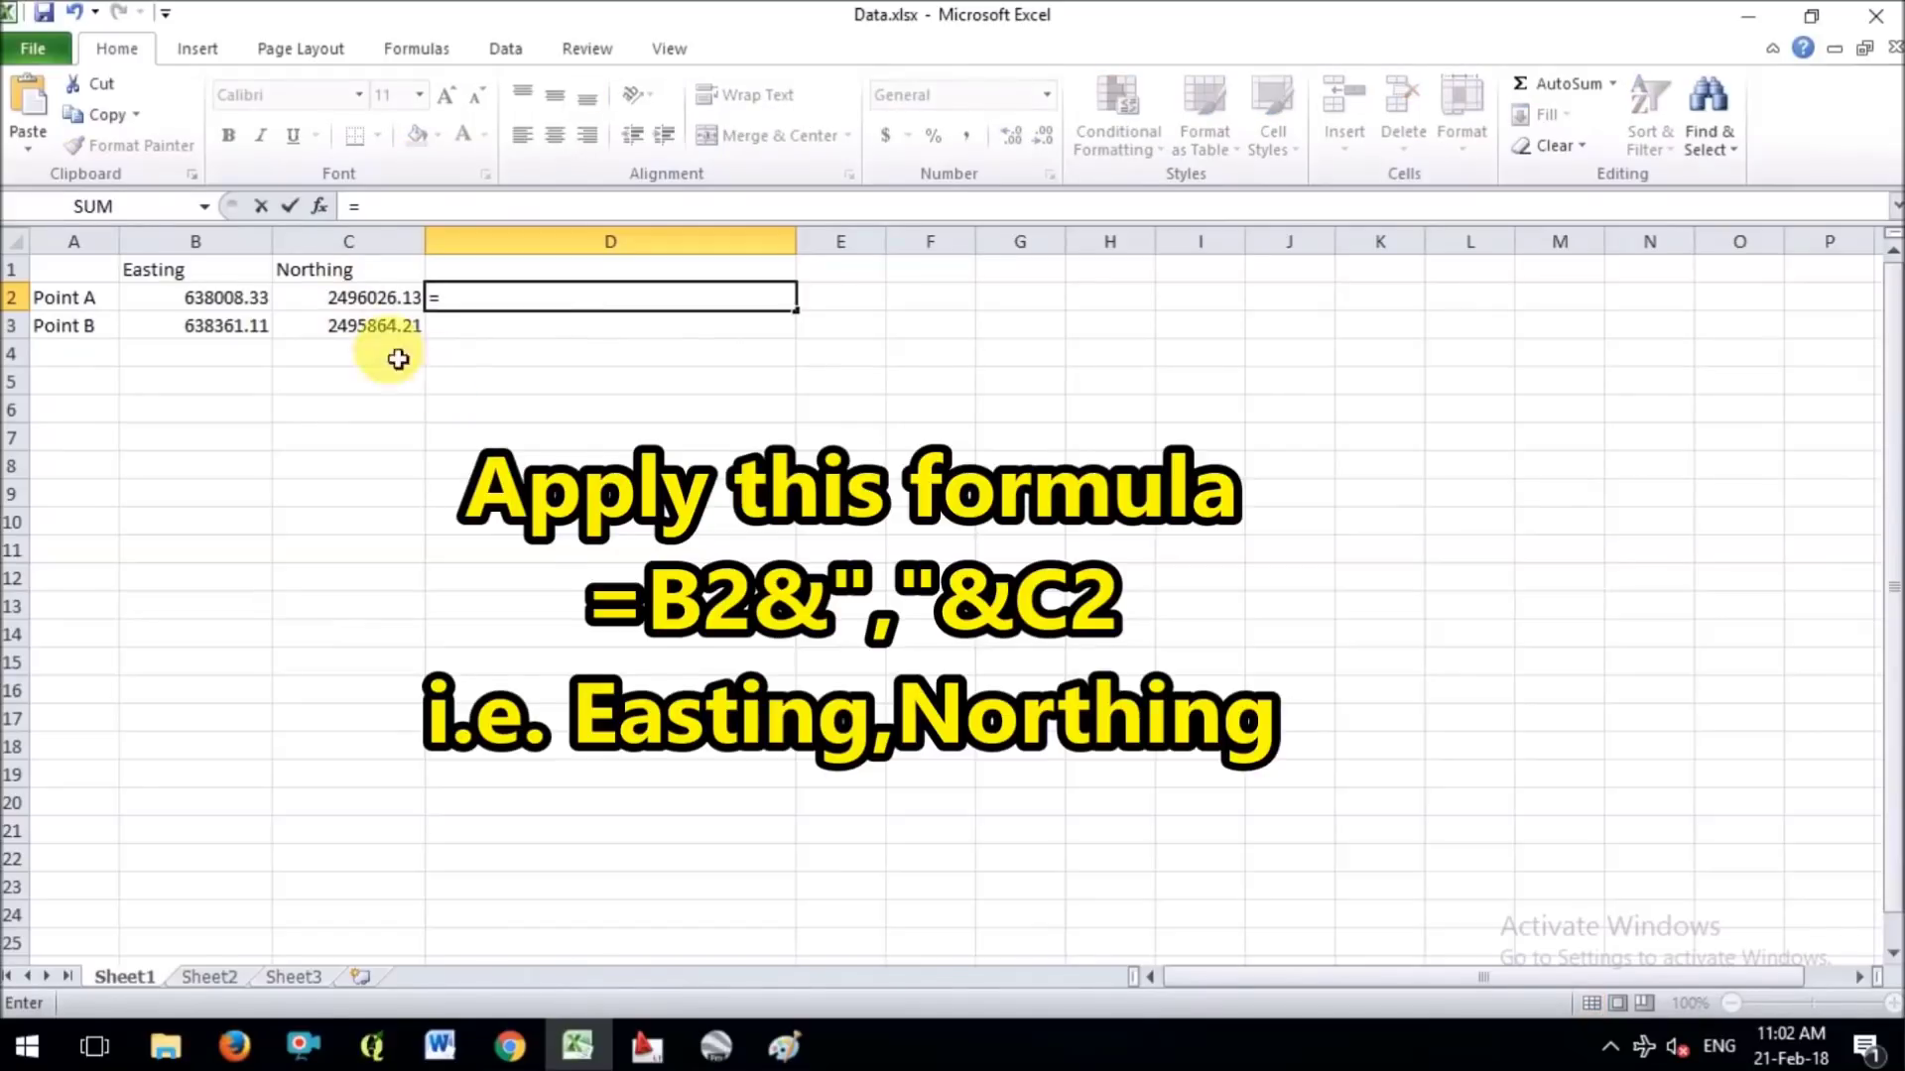
{"action": "left_click", "coordinate": [191, 304]}
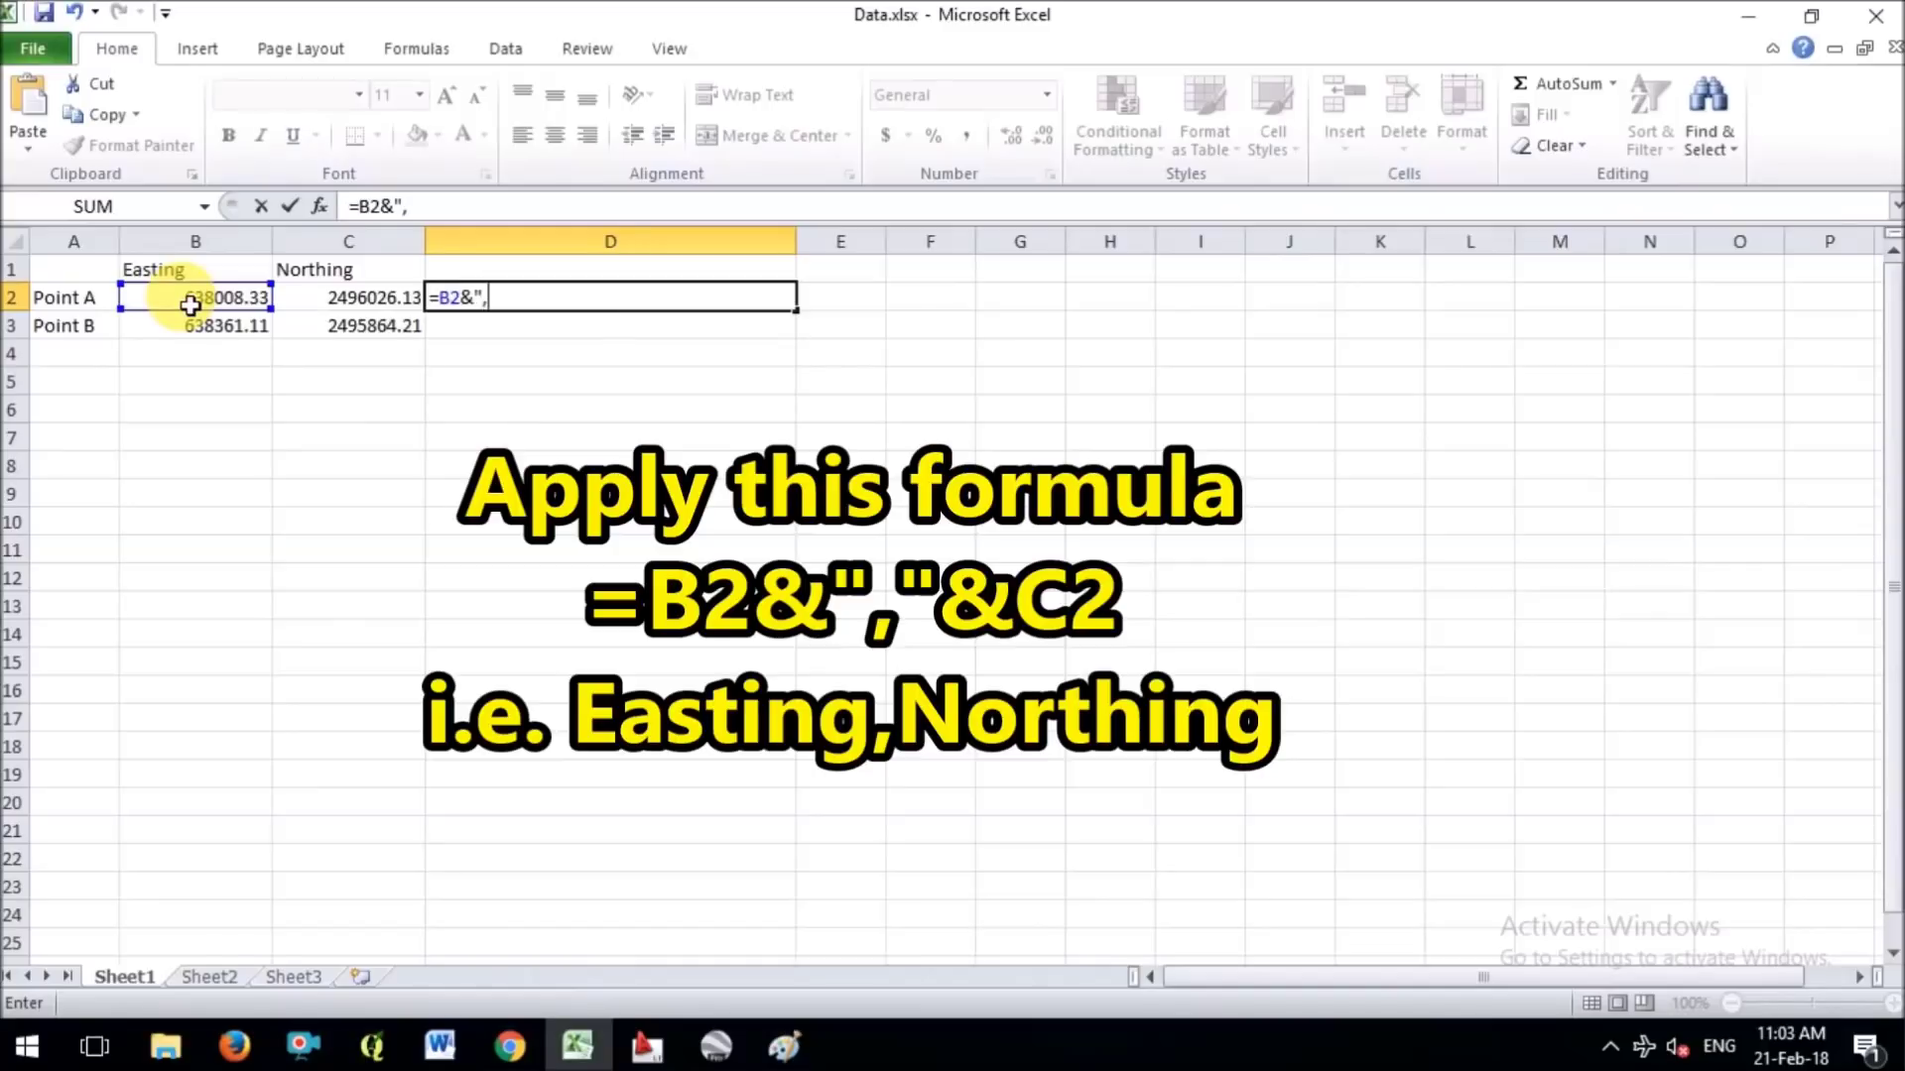
{"action": "type", "text": "&\",\"&"}
{"action": "left_click", "coordinate": [353, 312]}
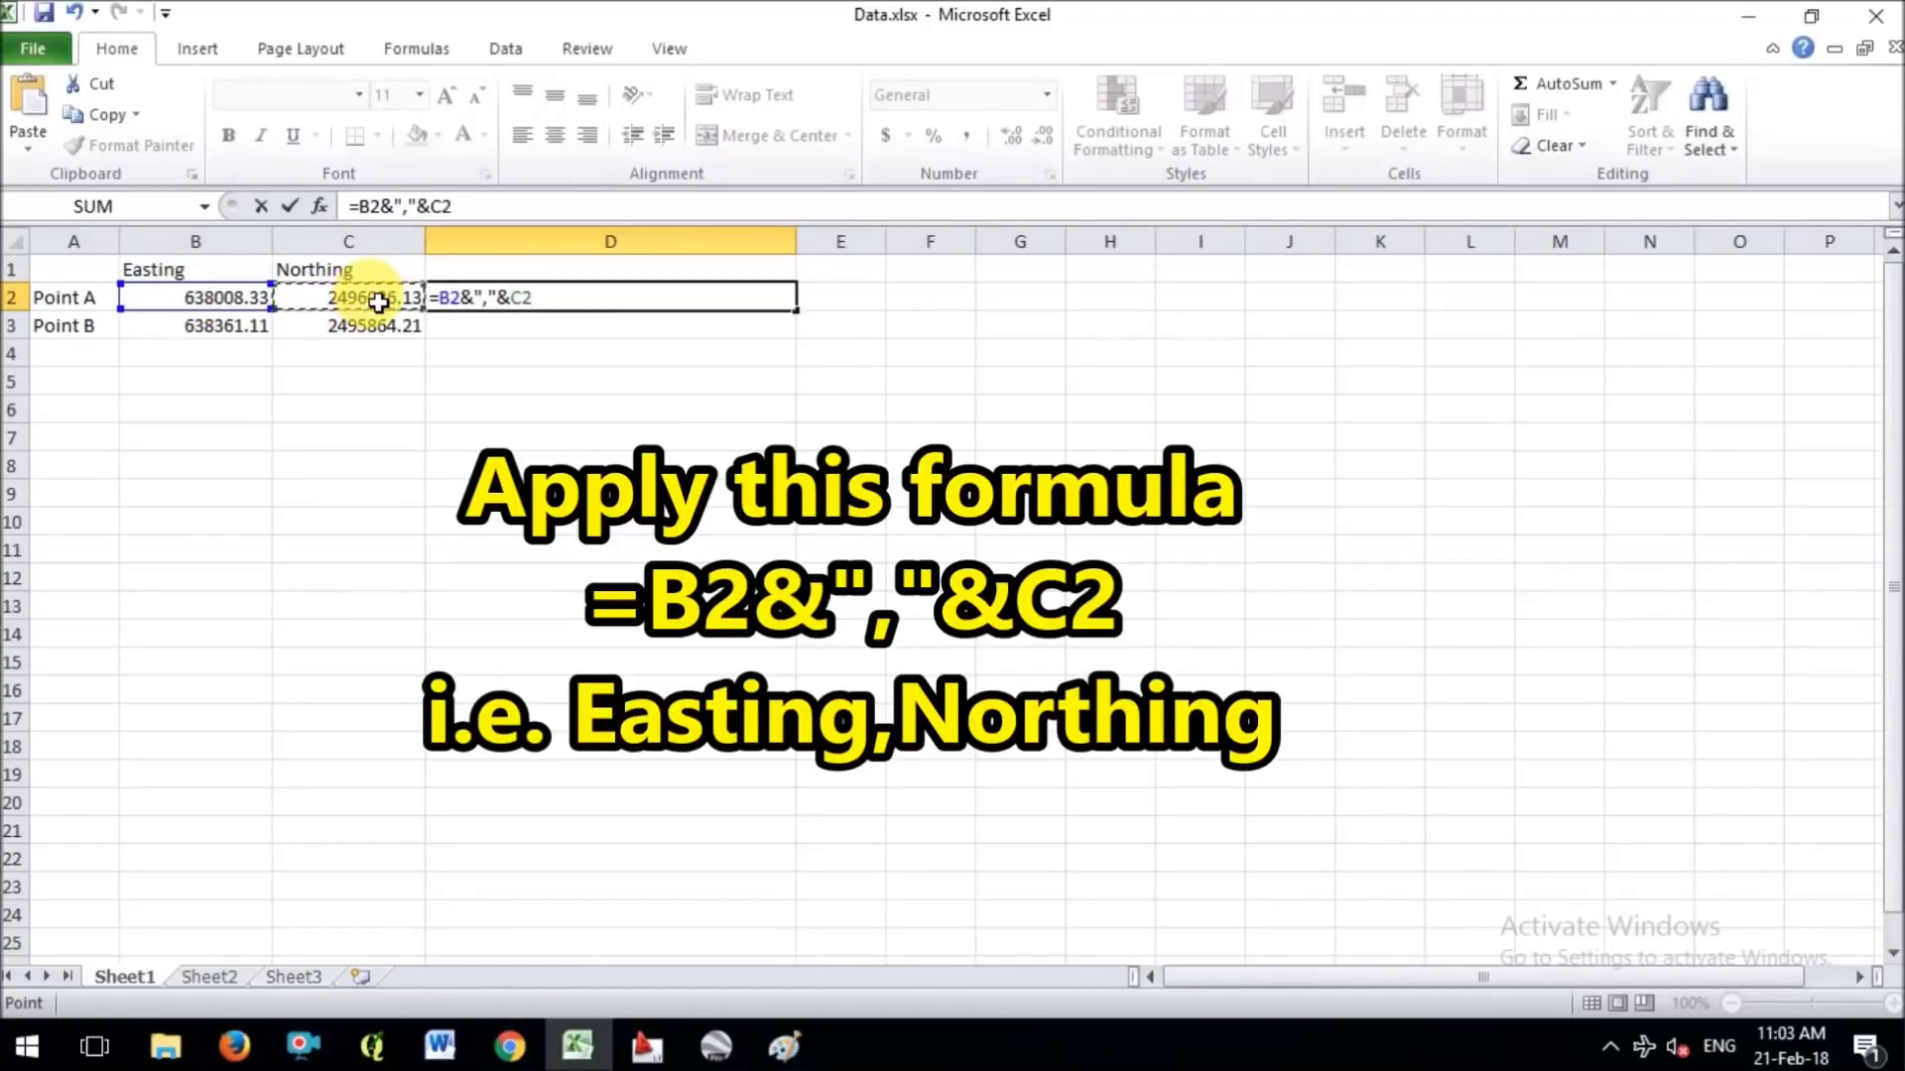
{"action": "key", "text": "Return"}
Fill the D2 formula down to D3 and narrow column D to fit the joined coordinates.
{"action": "left_click", "coordinate": [527, 303]}
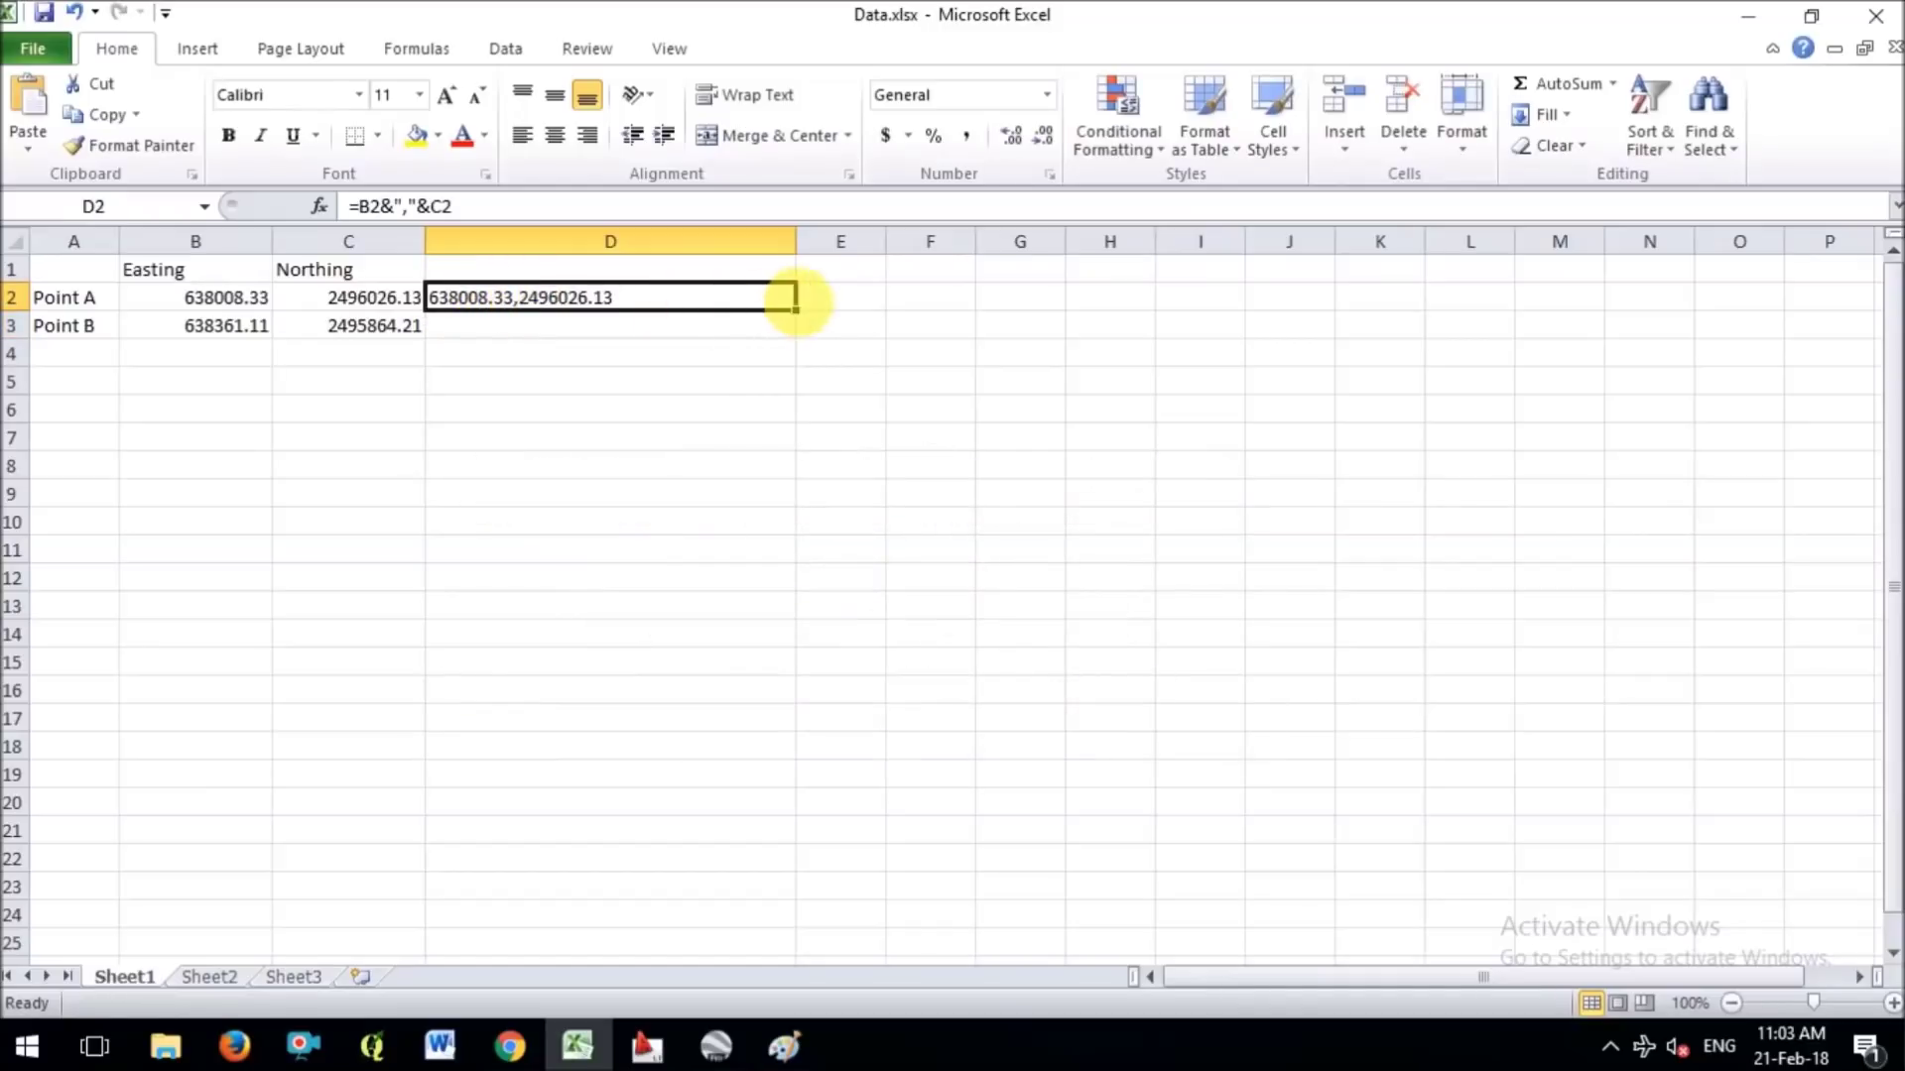
{"action": "left_click_drag", "start_coordinate": [803, 320], "coordinate": [795, 341]}
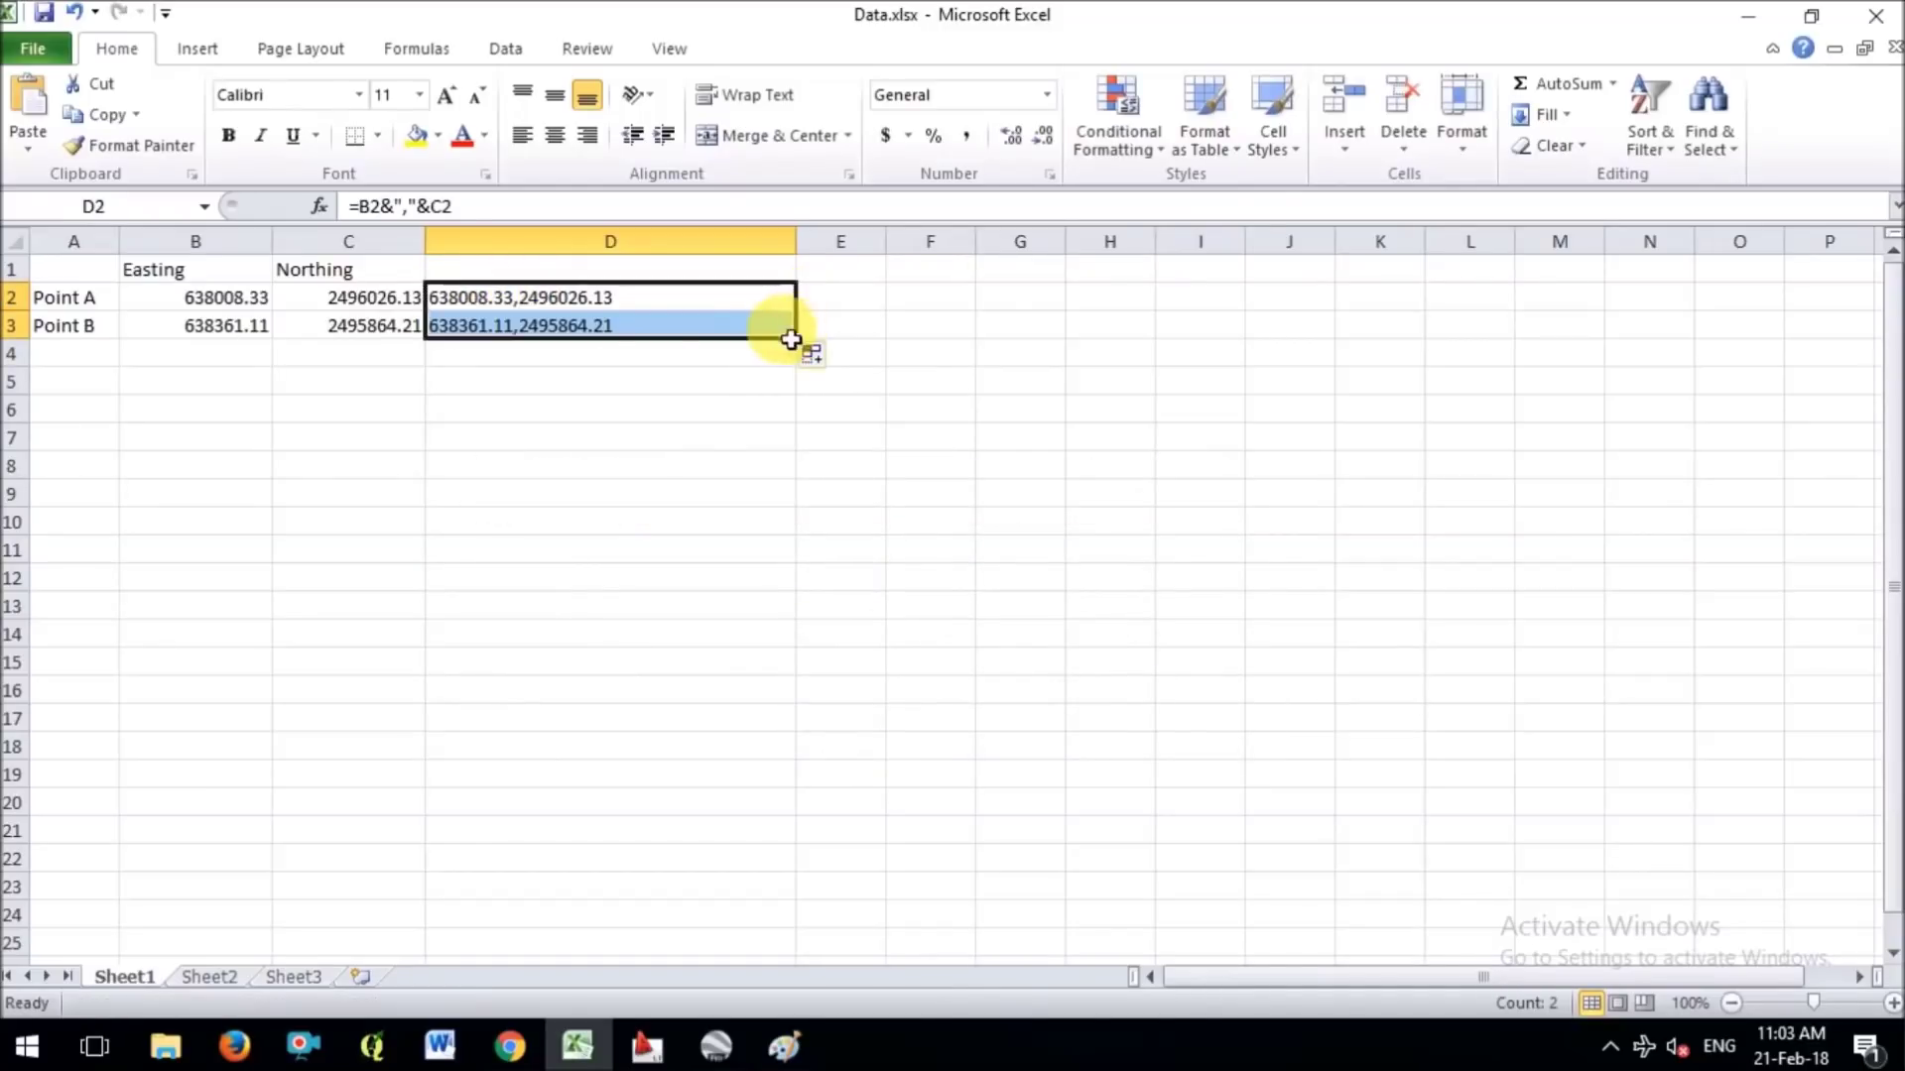
{"action": "double_click", "coordinate": [797, 241]}
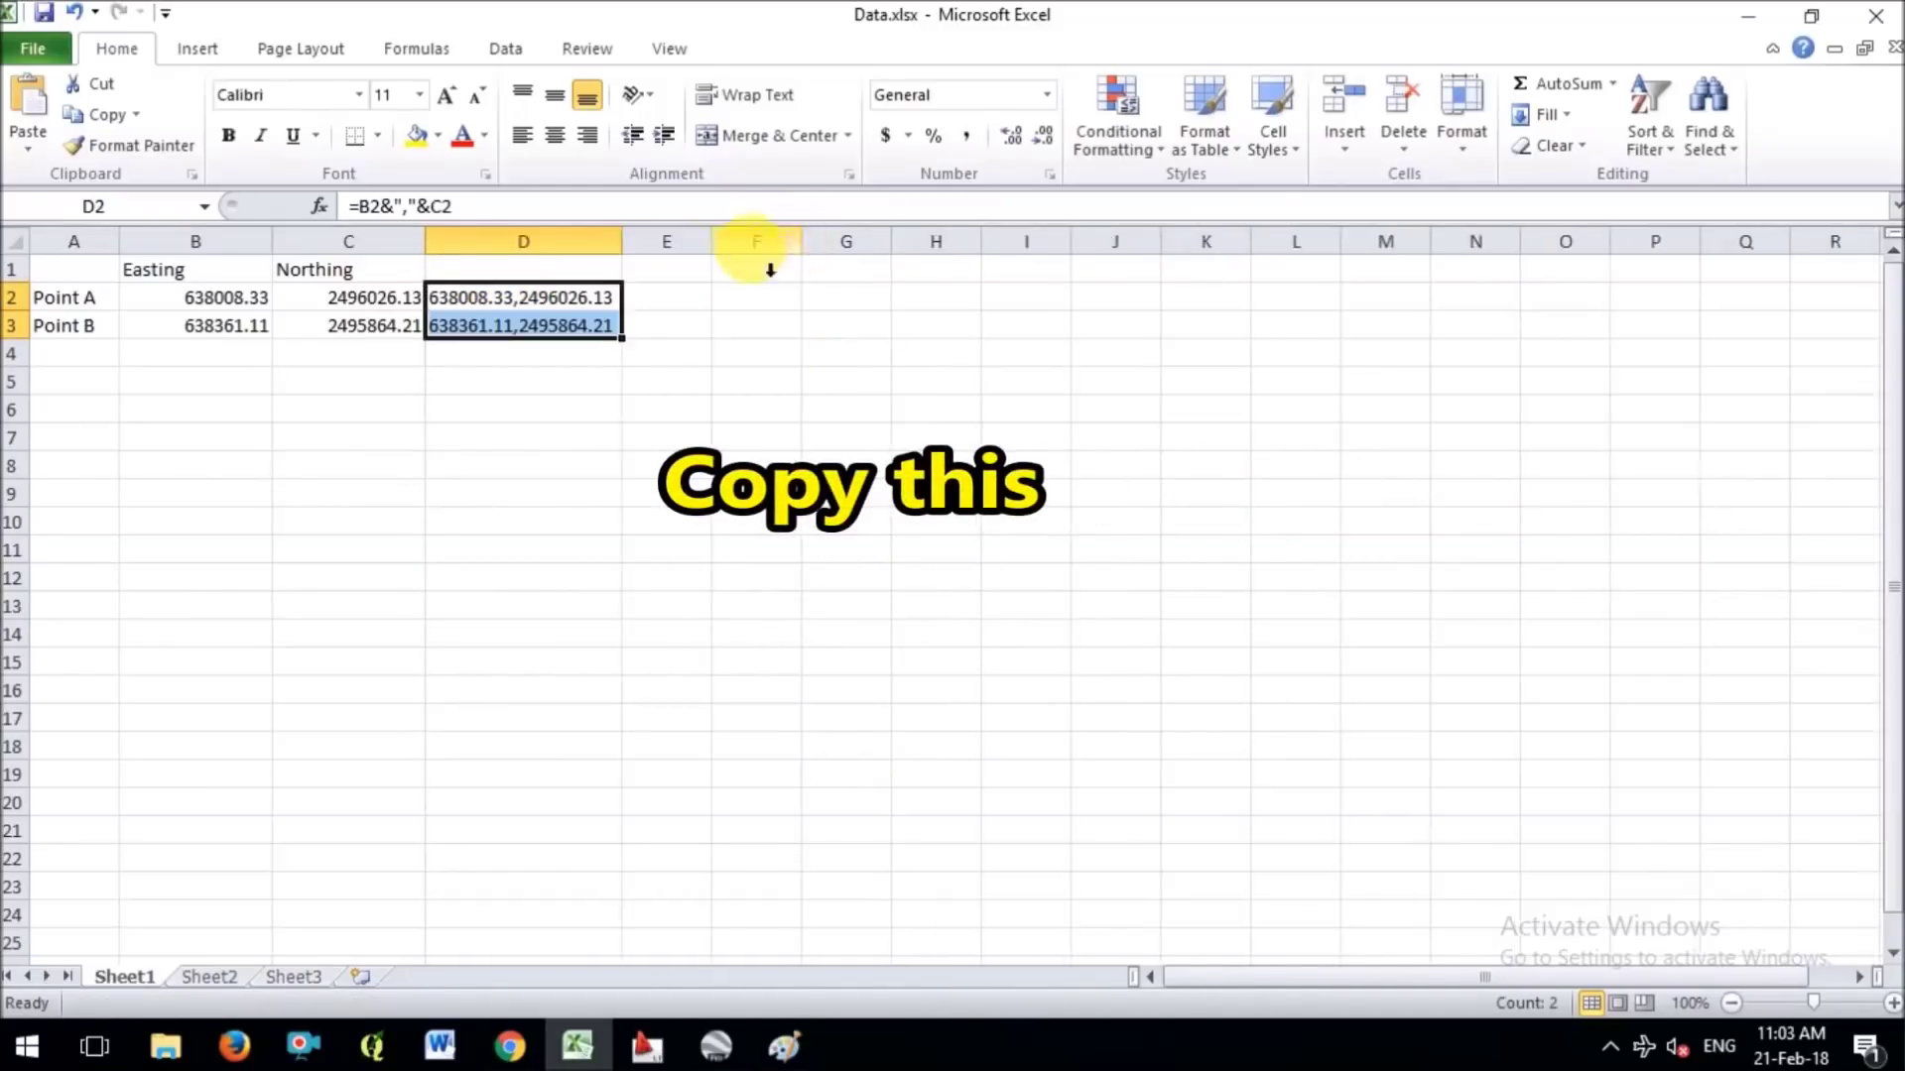
{"action": "left_click_drag", "start_coordinate": [640, 255], "coordinate": [639, 256]}
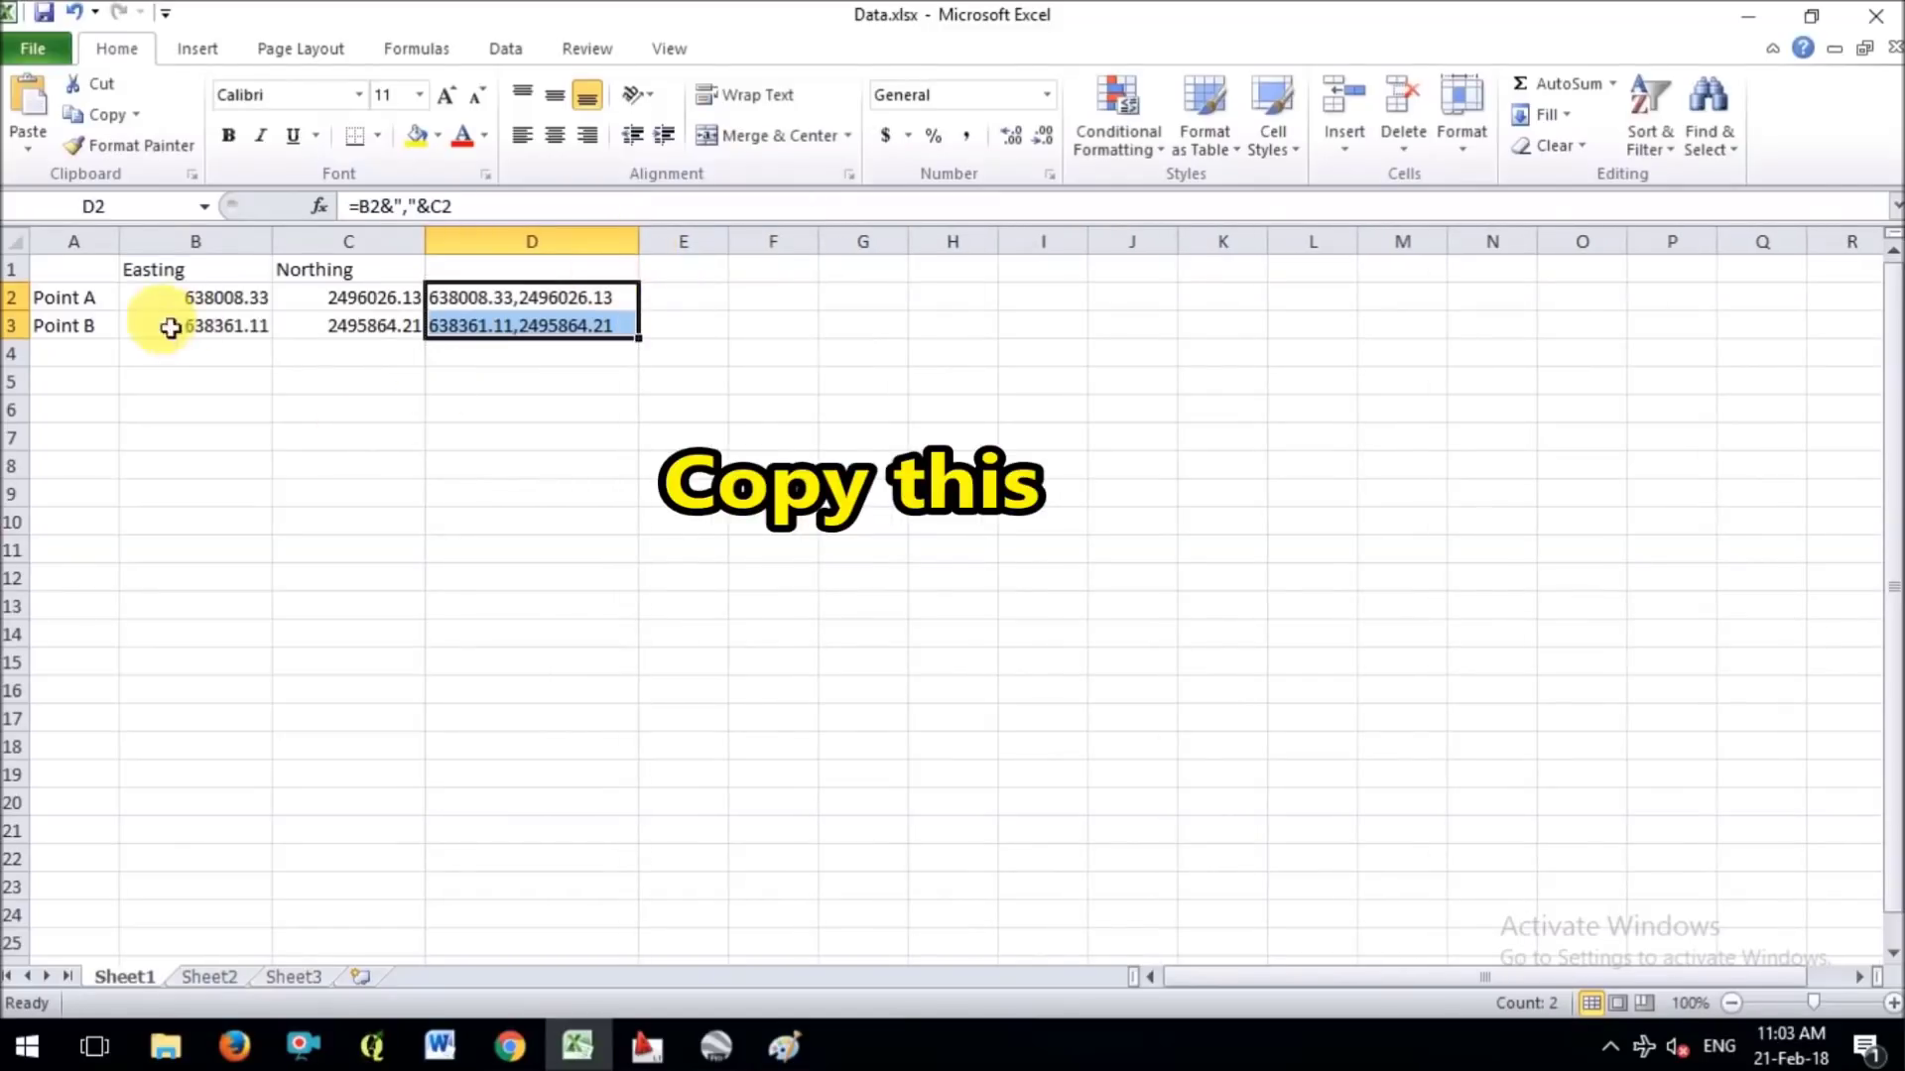
Copy the joined coordinates of both points from cells D2:D3.
{"action": "left_click_drag", "start_coordinate": [88, 301], "coordinate": [80, 325]}
{"action": "left_click_drag", "start_coordinate": [450, 298], "coordinate": [480, 323]}
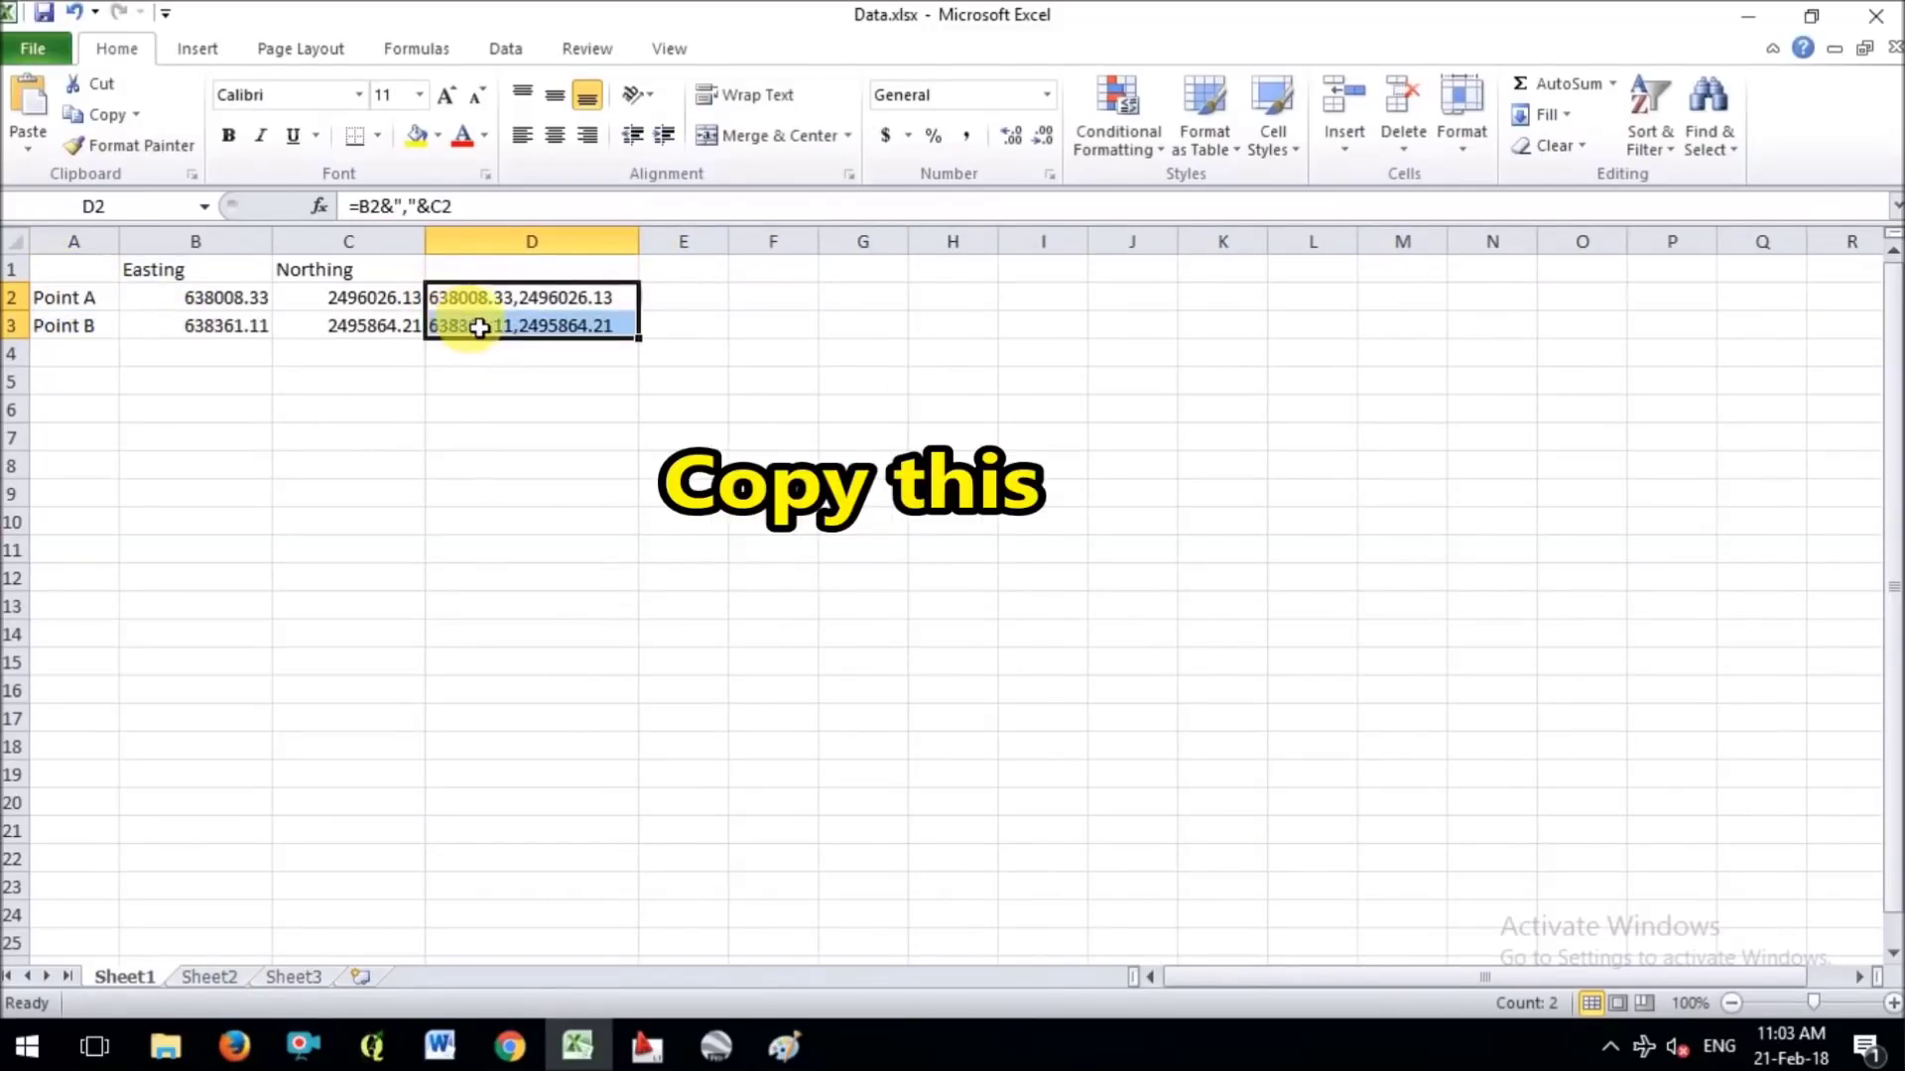
{"action": "right_click", "coordinate": [533, 304]}
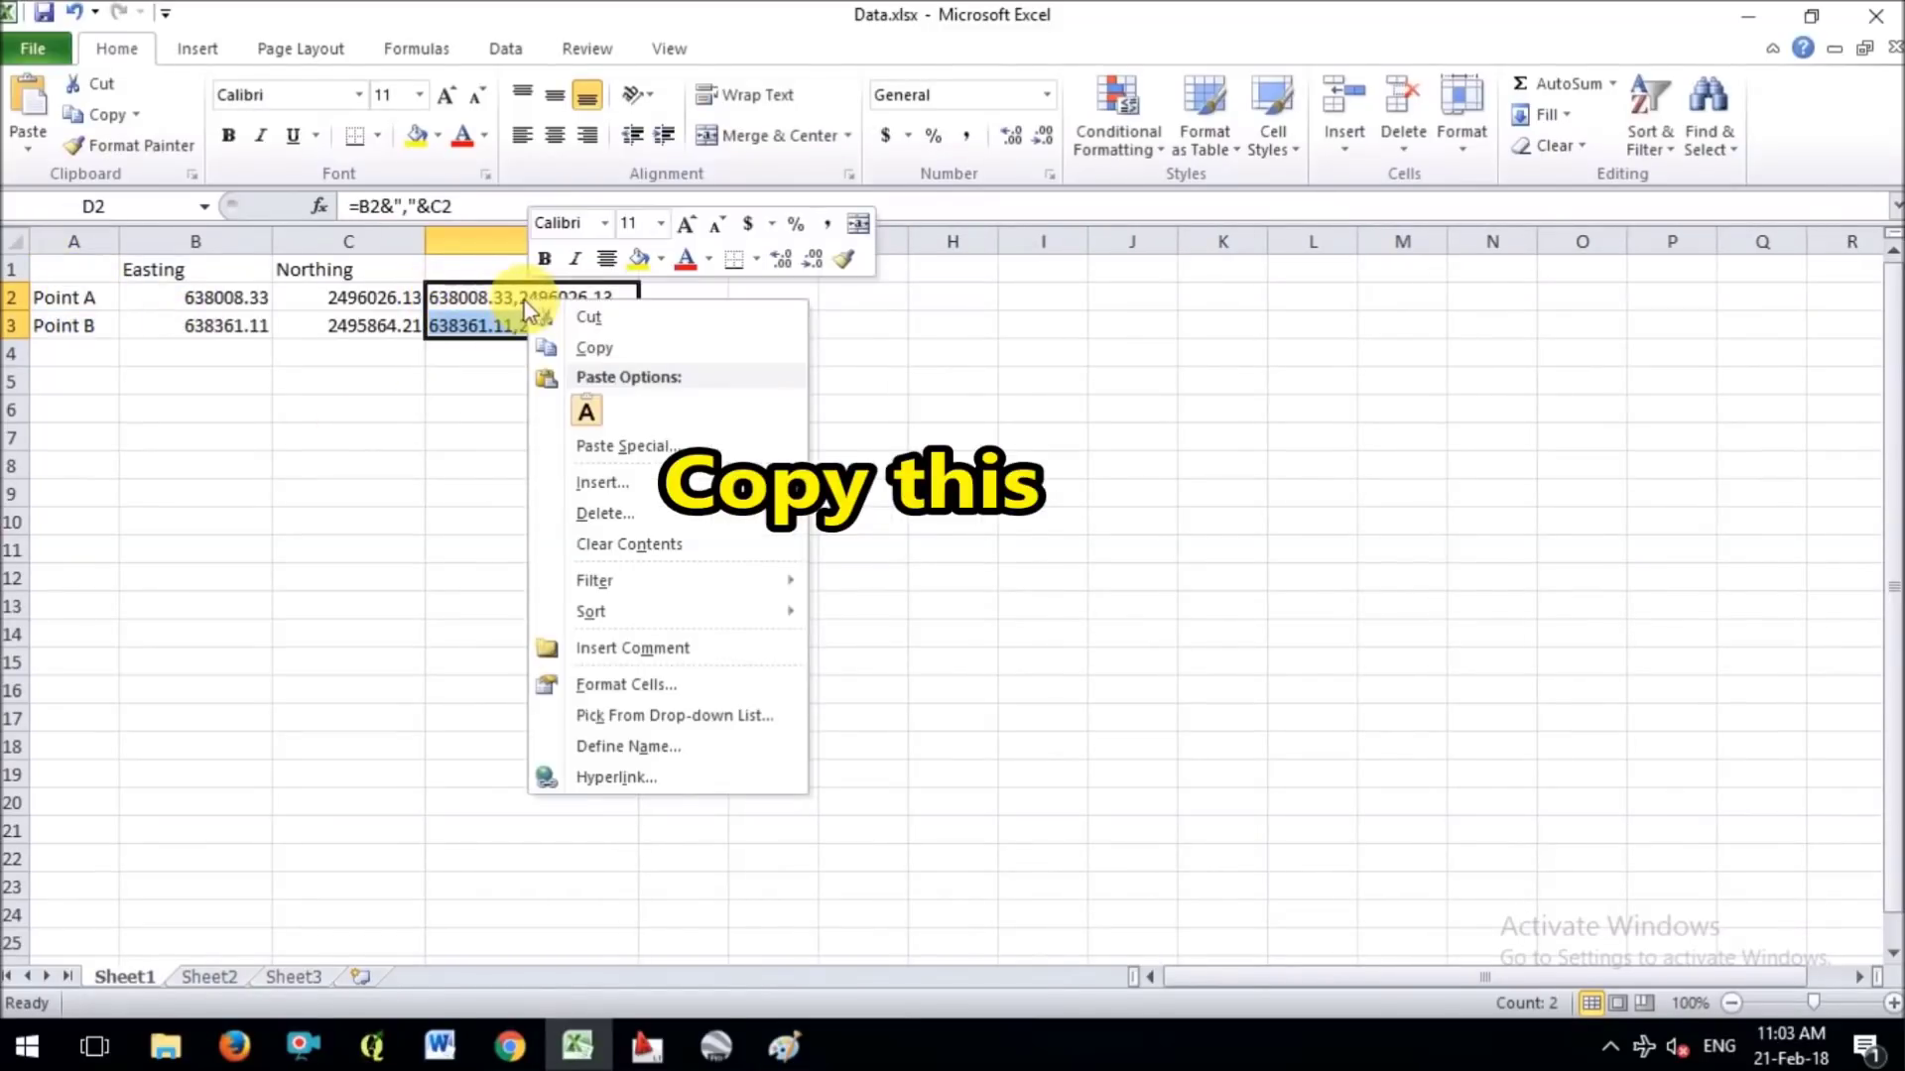
{"action": "left_click", "coordinate": [616, 355]}
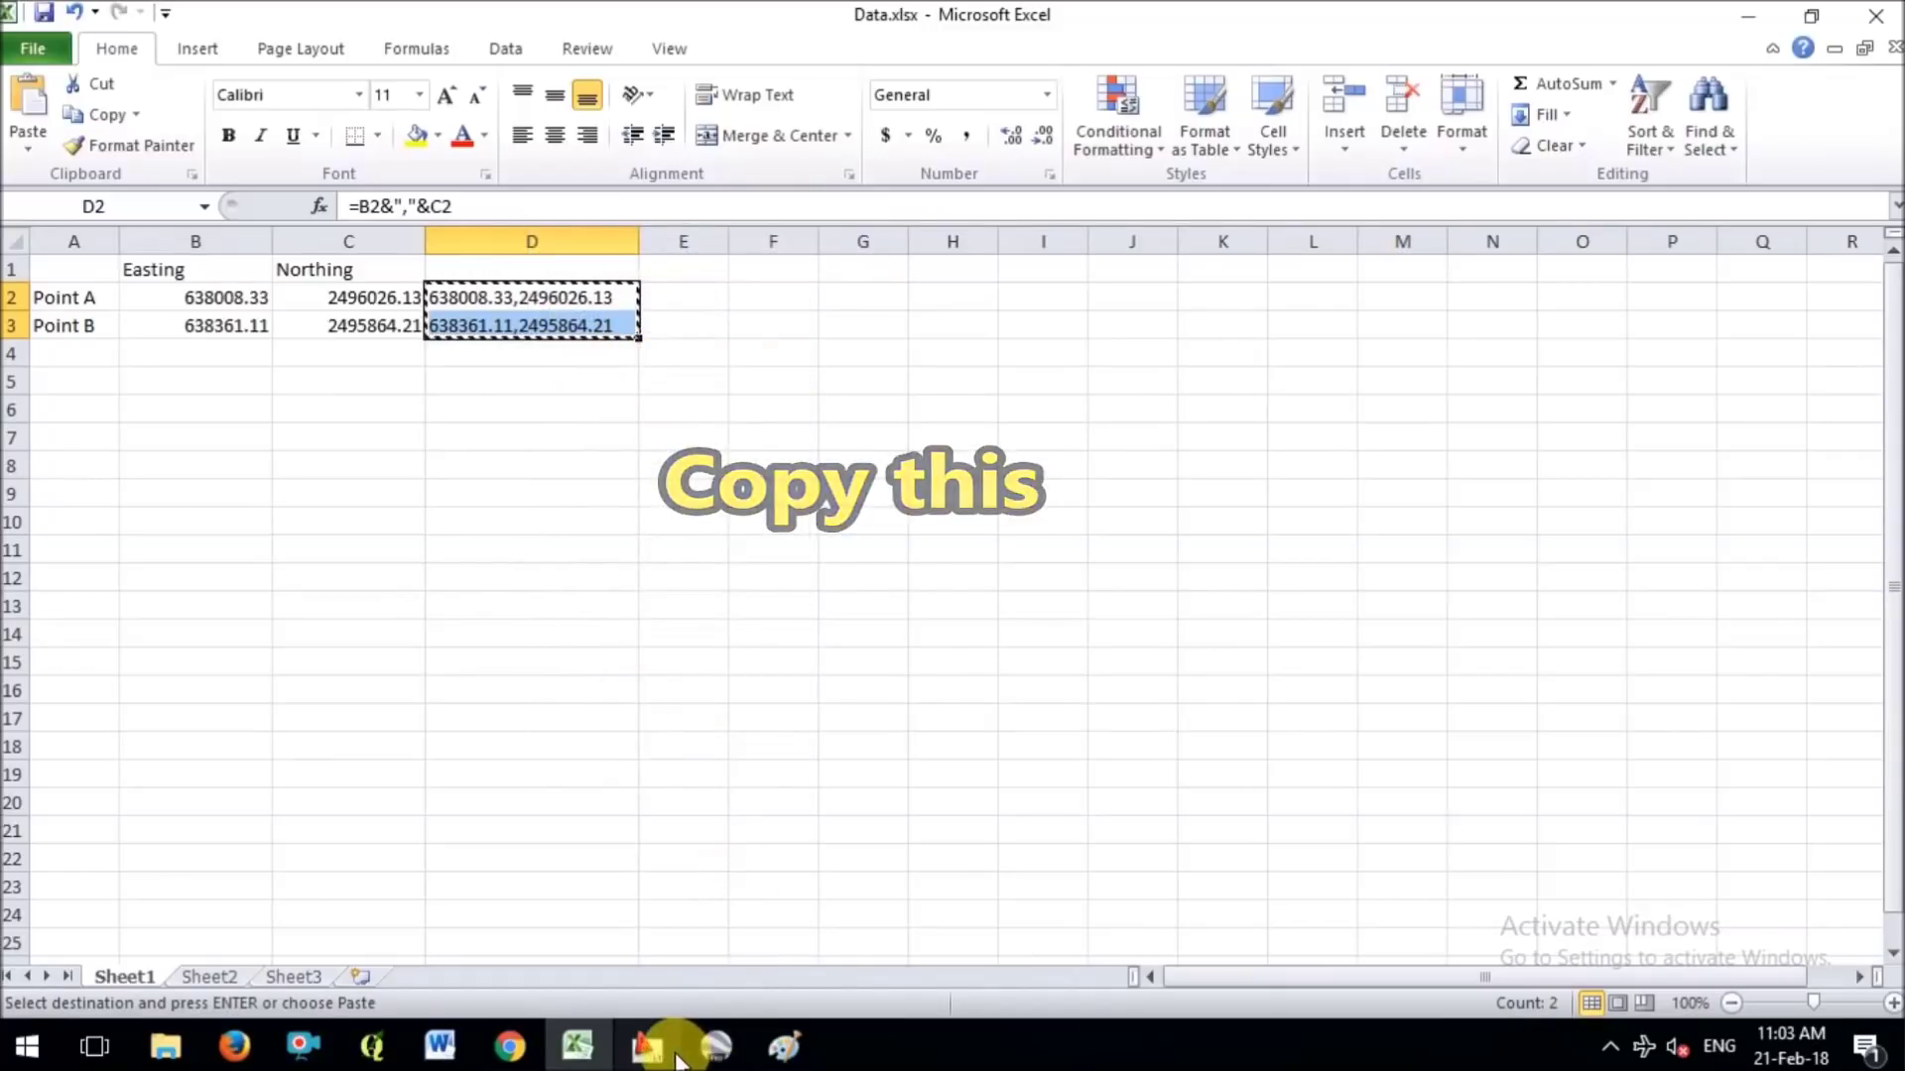
Switch to AutoCAD and set the current object colour to Green.
{"action": "left_click", "coordinate": [673, 1057]}
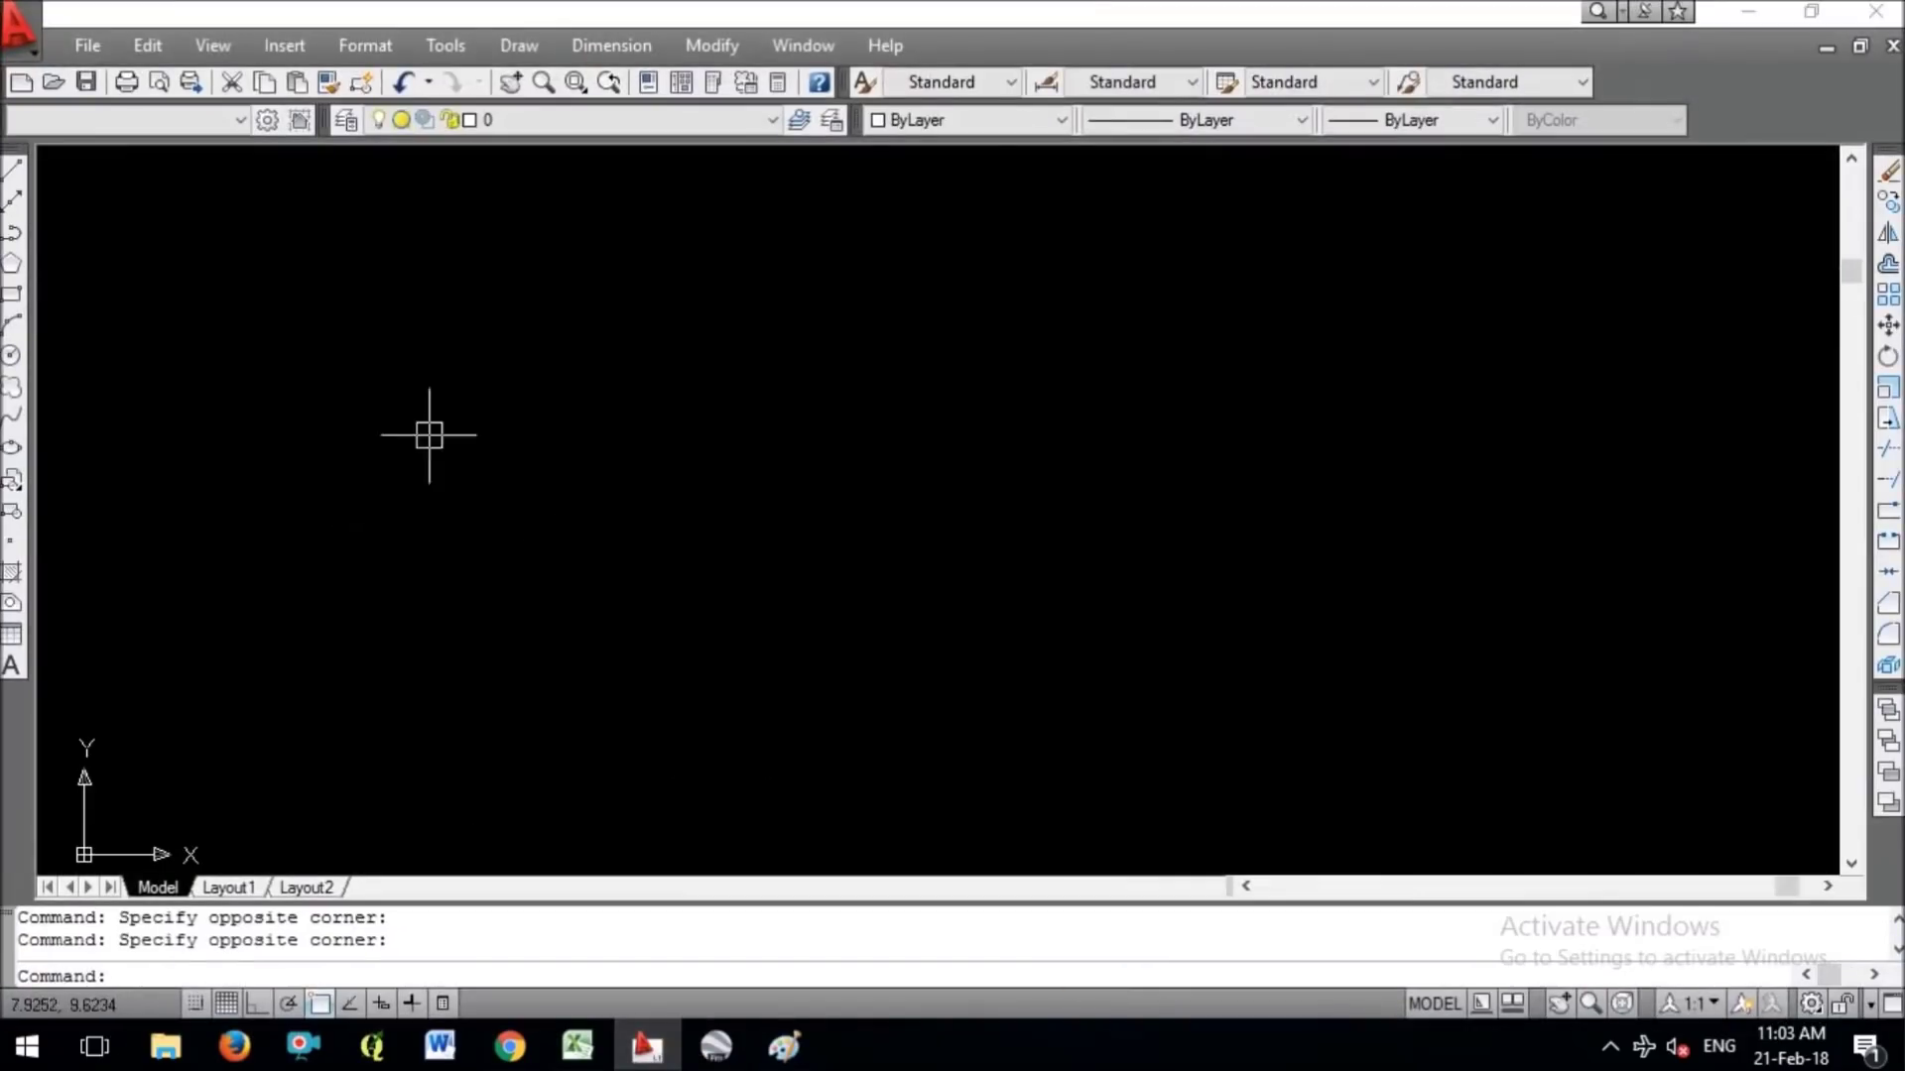
{"action": "left_click", "coordinate": [1032, 124]}
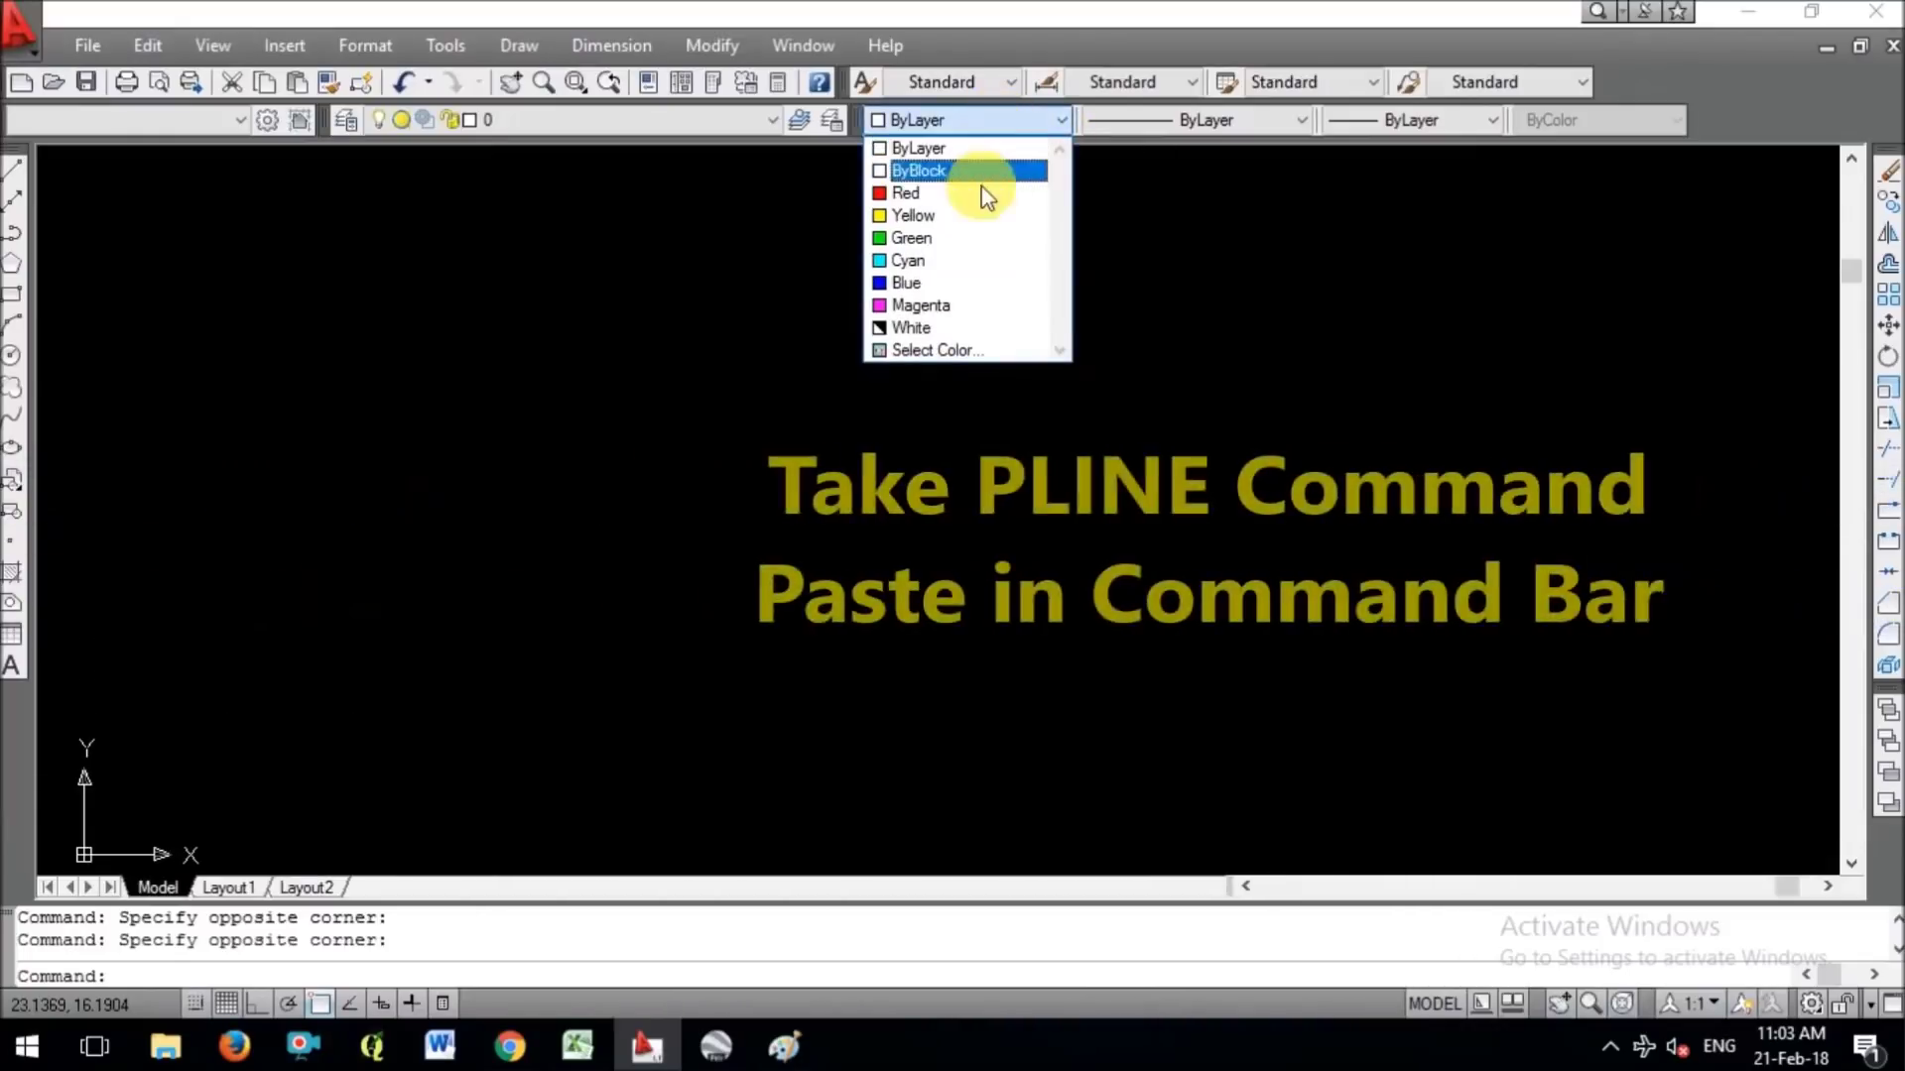
{"action": "left_click", "coordinate": [978, 234]}
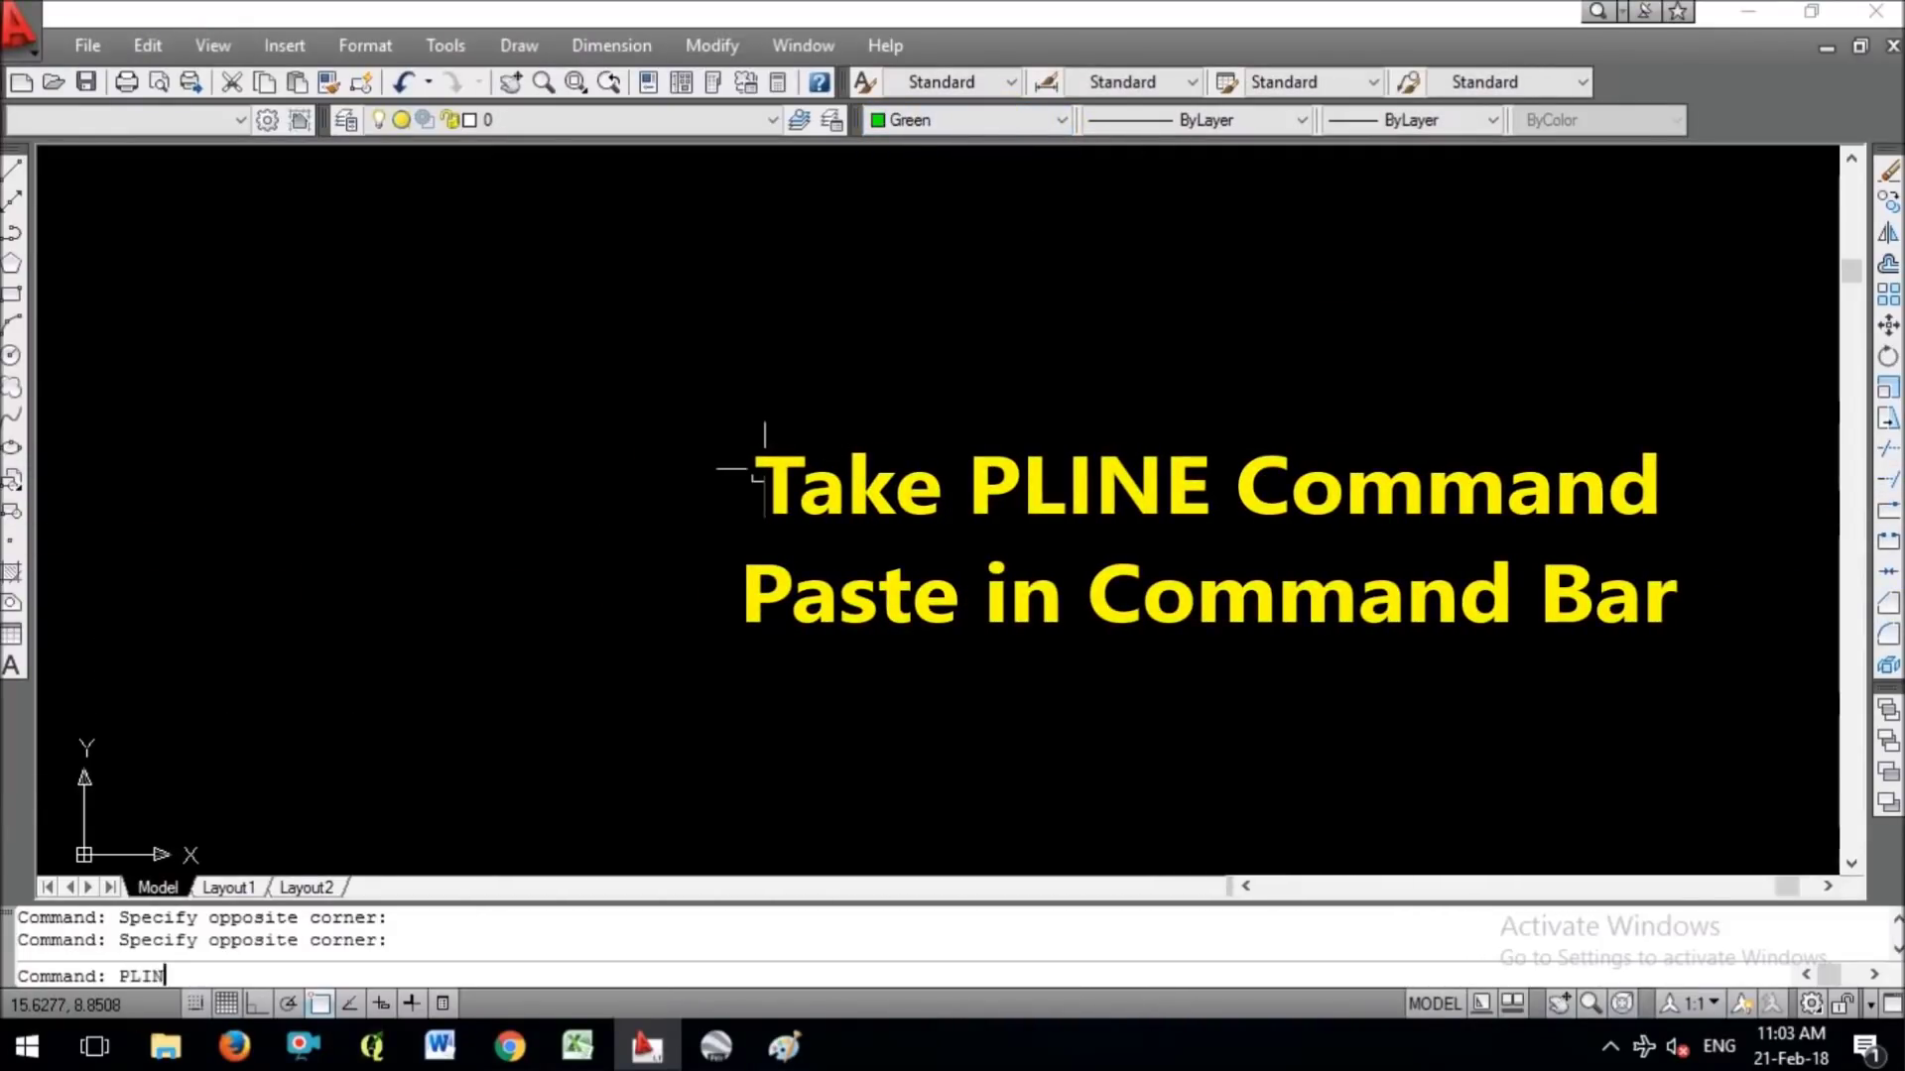
Draw a polyline with PLINE from Point A to Point B by pasting the copied coordinates at the command prompt.
{"action": "key", "text": "Return"}
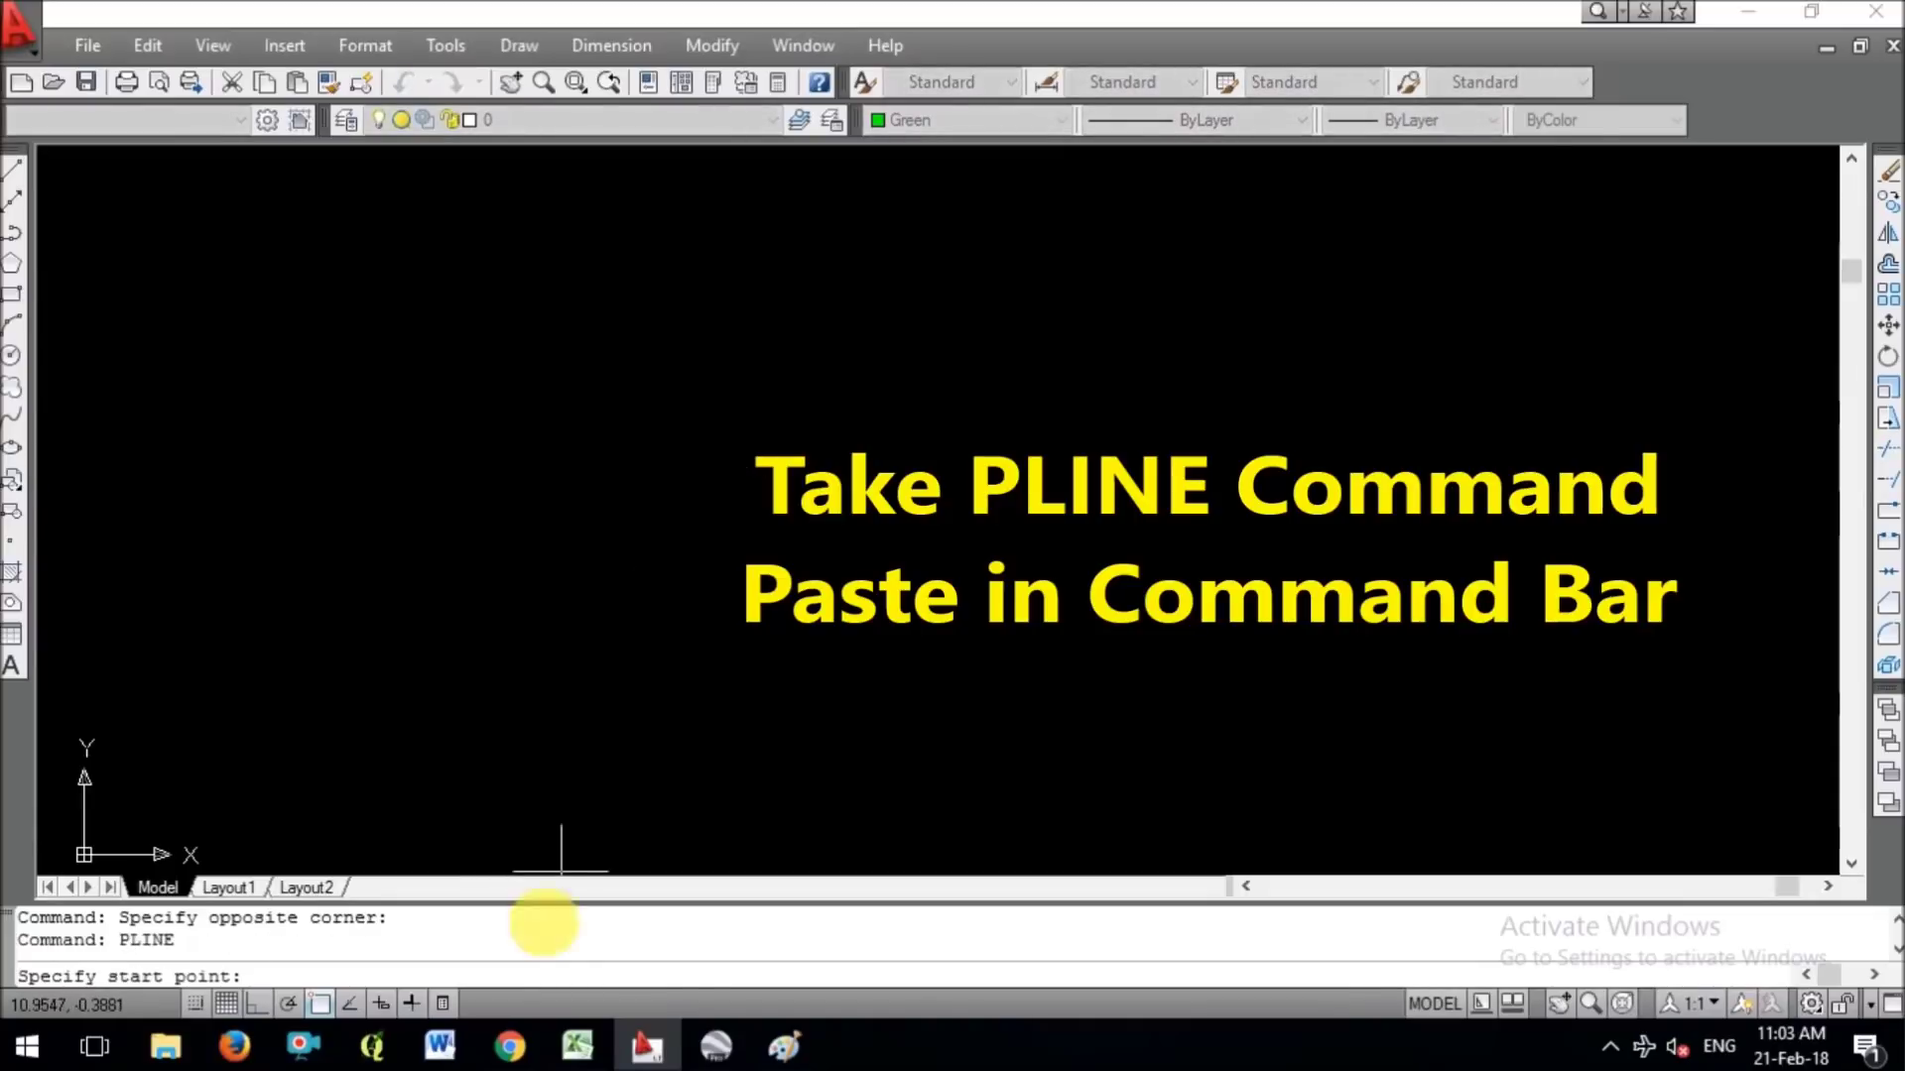
{"action": "left_click", "coordinate": [486, 987]}
{"action": "right_click", "coordinate": [486, 985]}
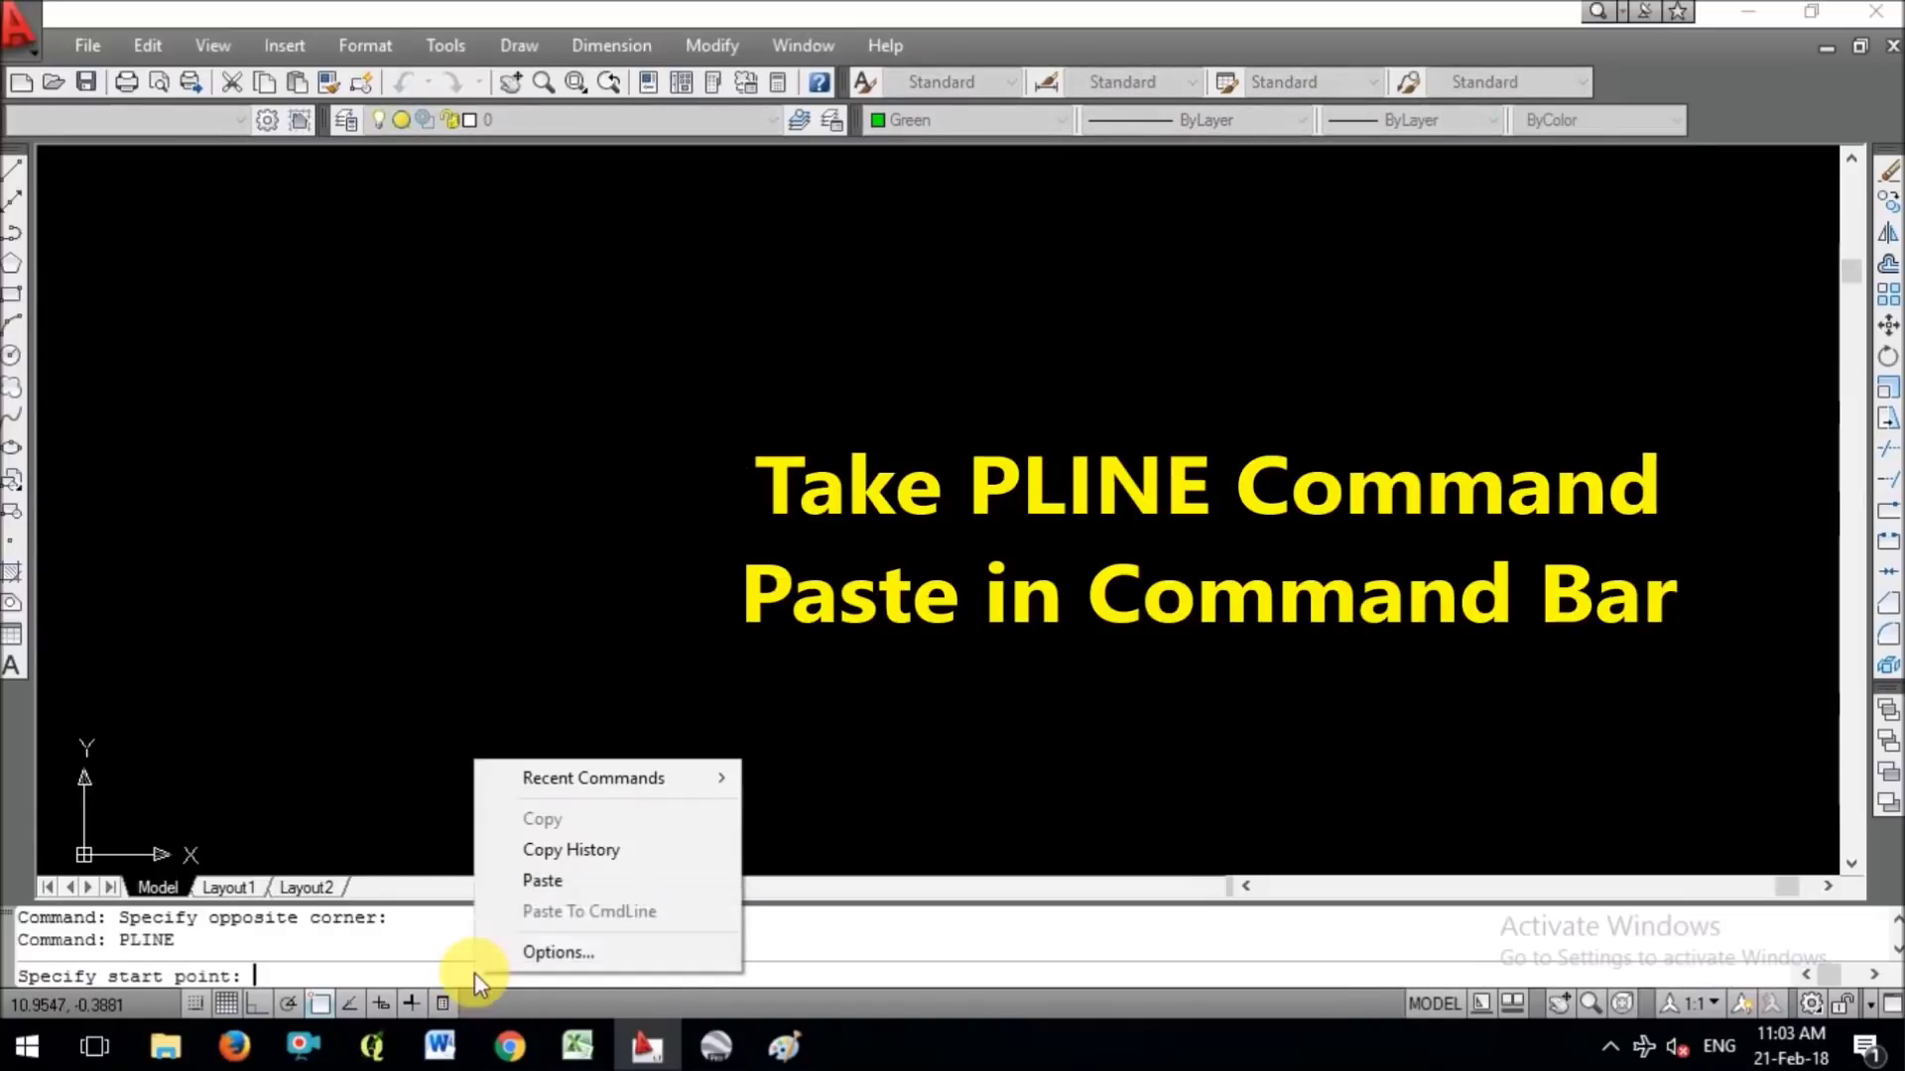
{"action": "left_click", "coordinate": [579, 887]}
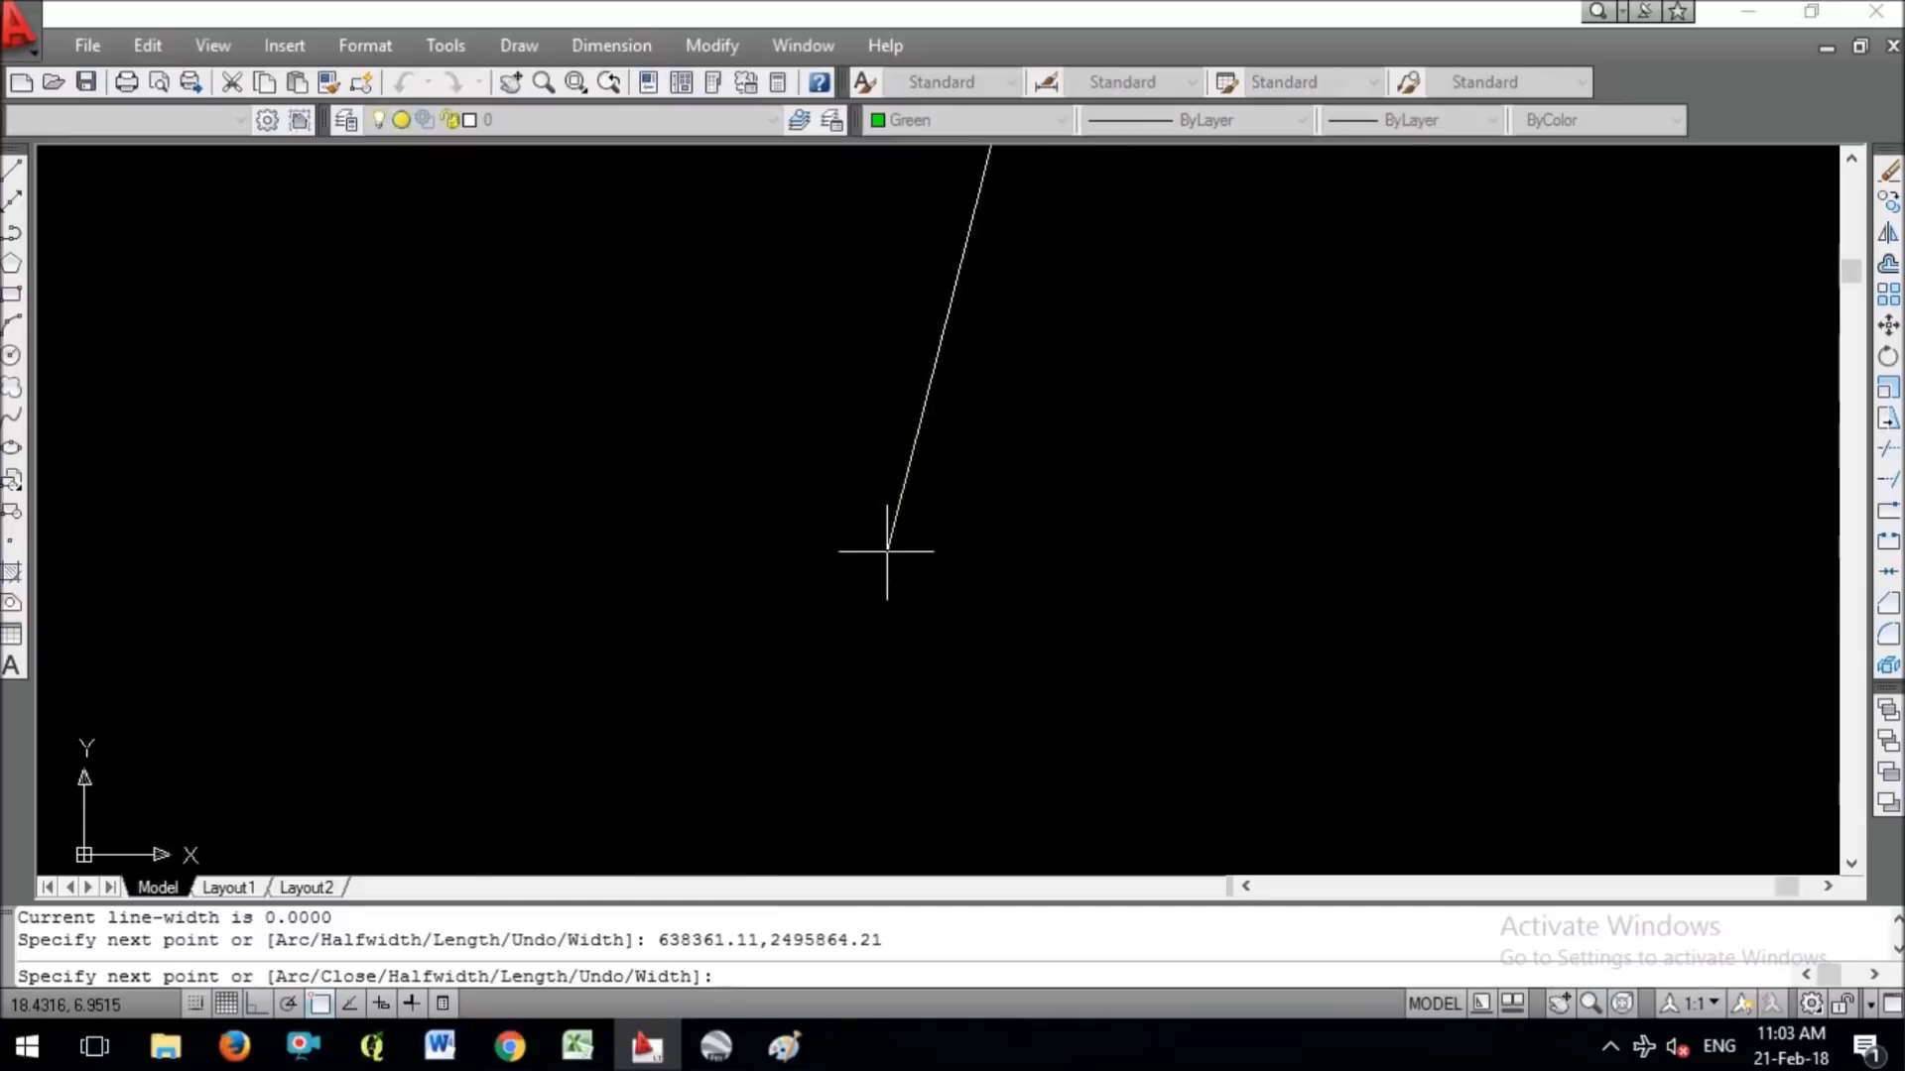
{"action": "key", "text": "Return"}
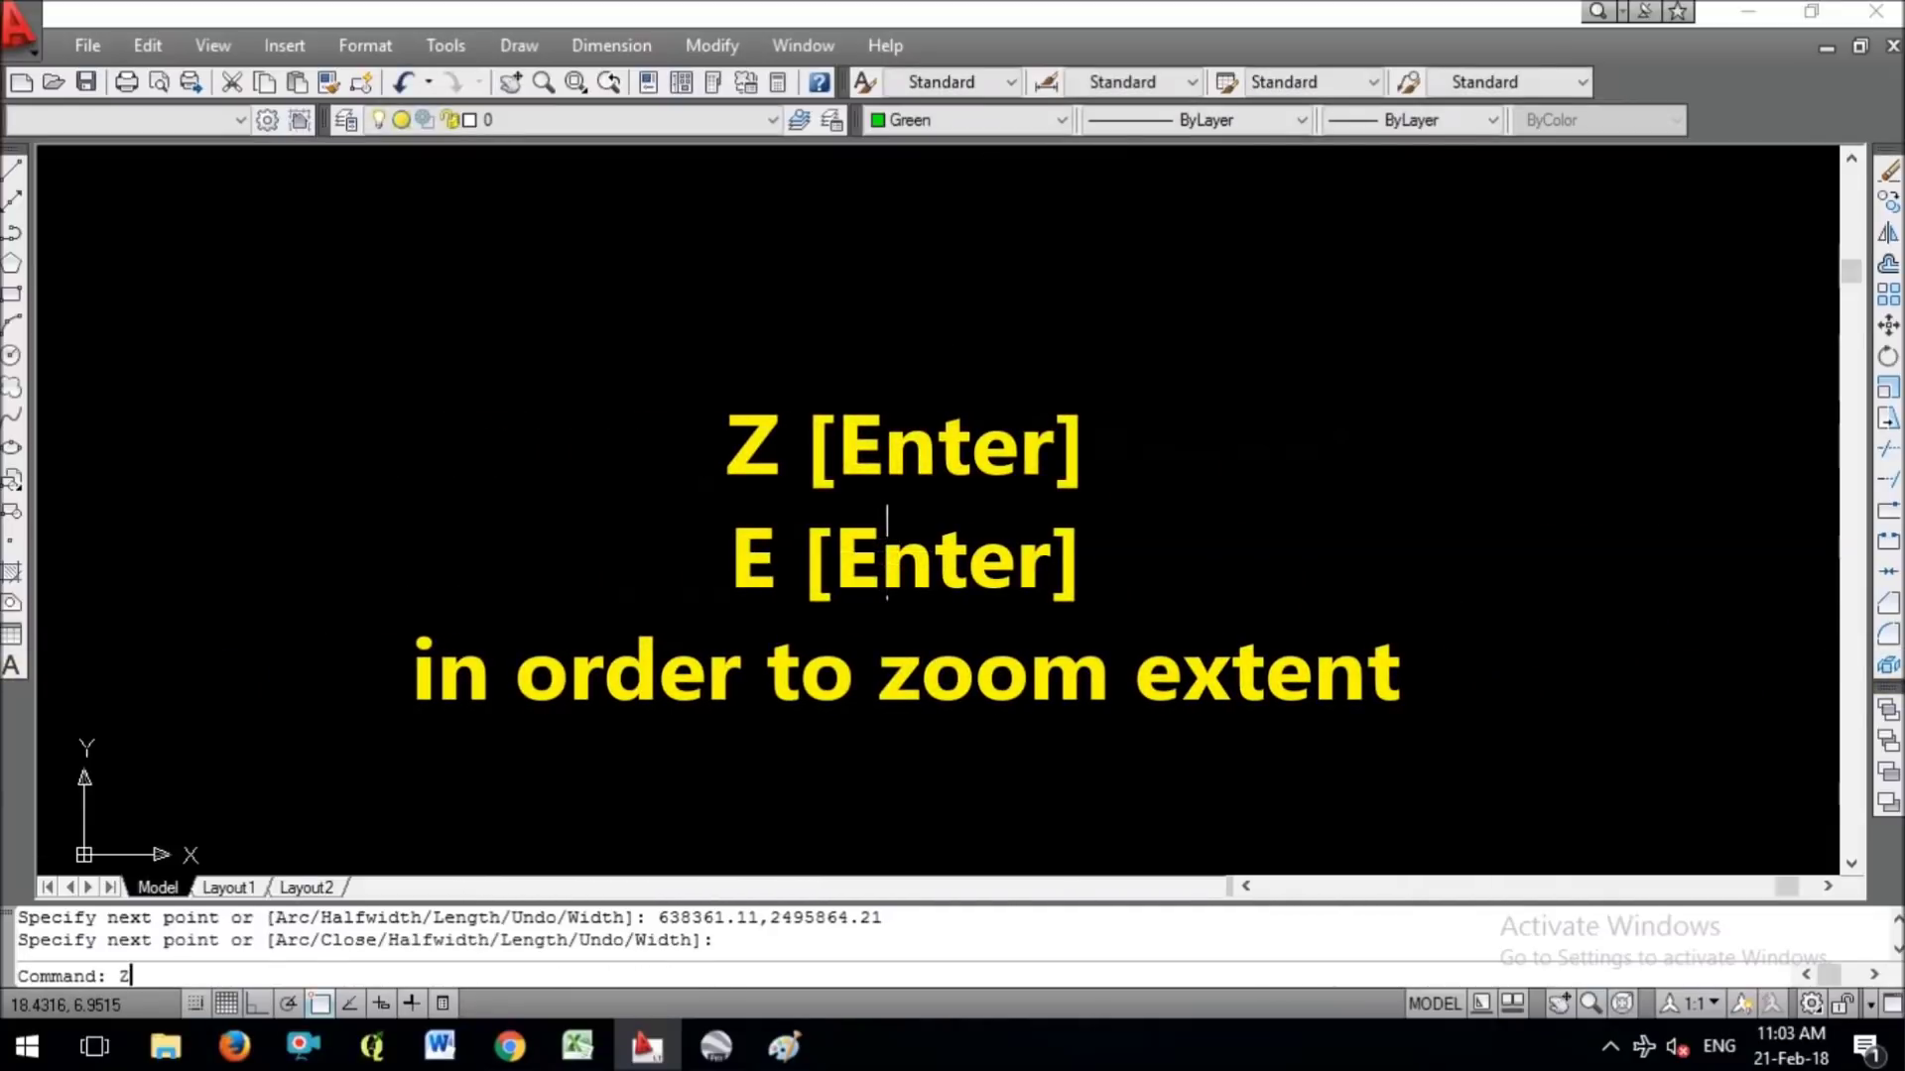
Zoom to the drawing extents, regenerate the model and bring the whole polyline into view with space around it.
{"action": "type", "text": "z"}
{"action": "key", "text": "Return"}
{"action": "type", "text": "E"}
{"action": "key", "text": "Return"}
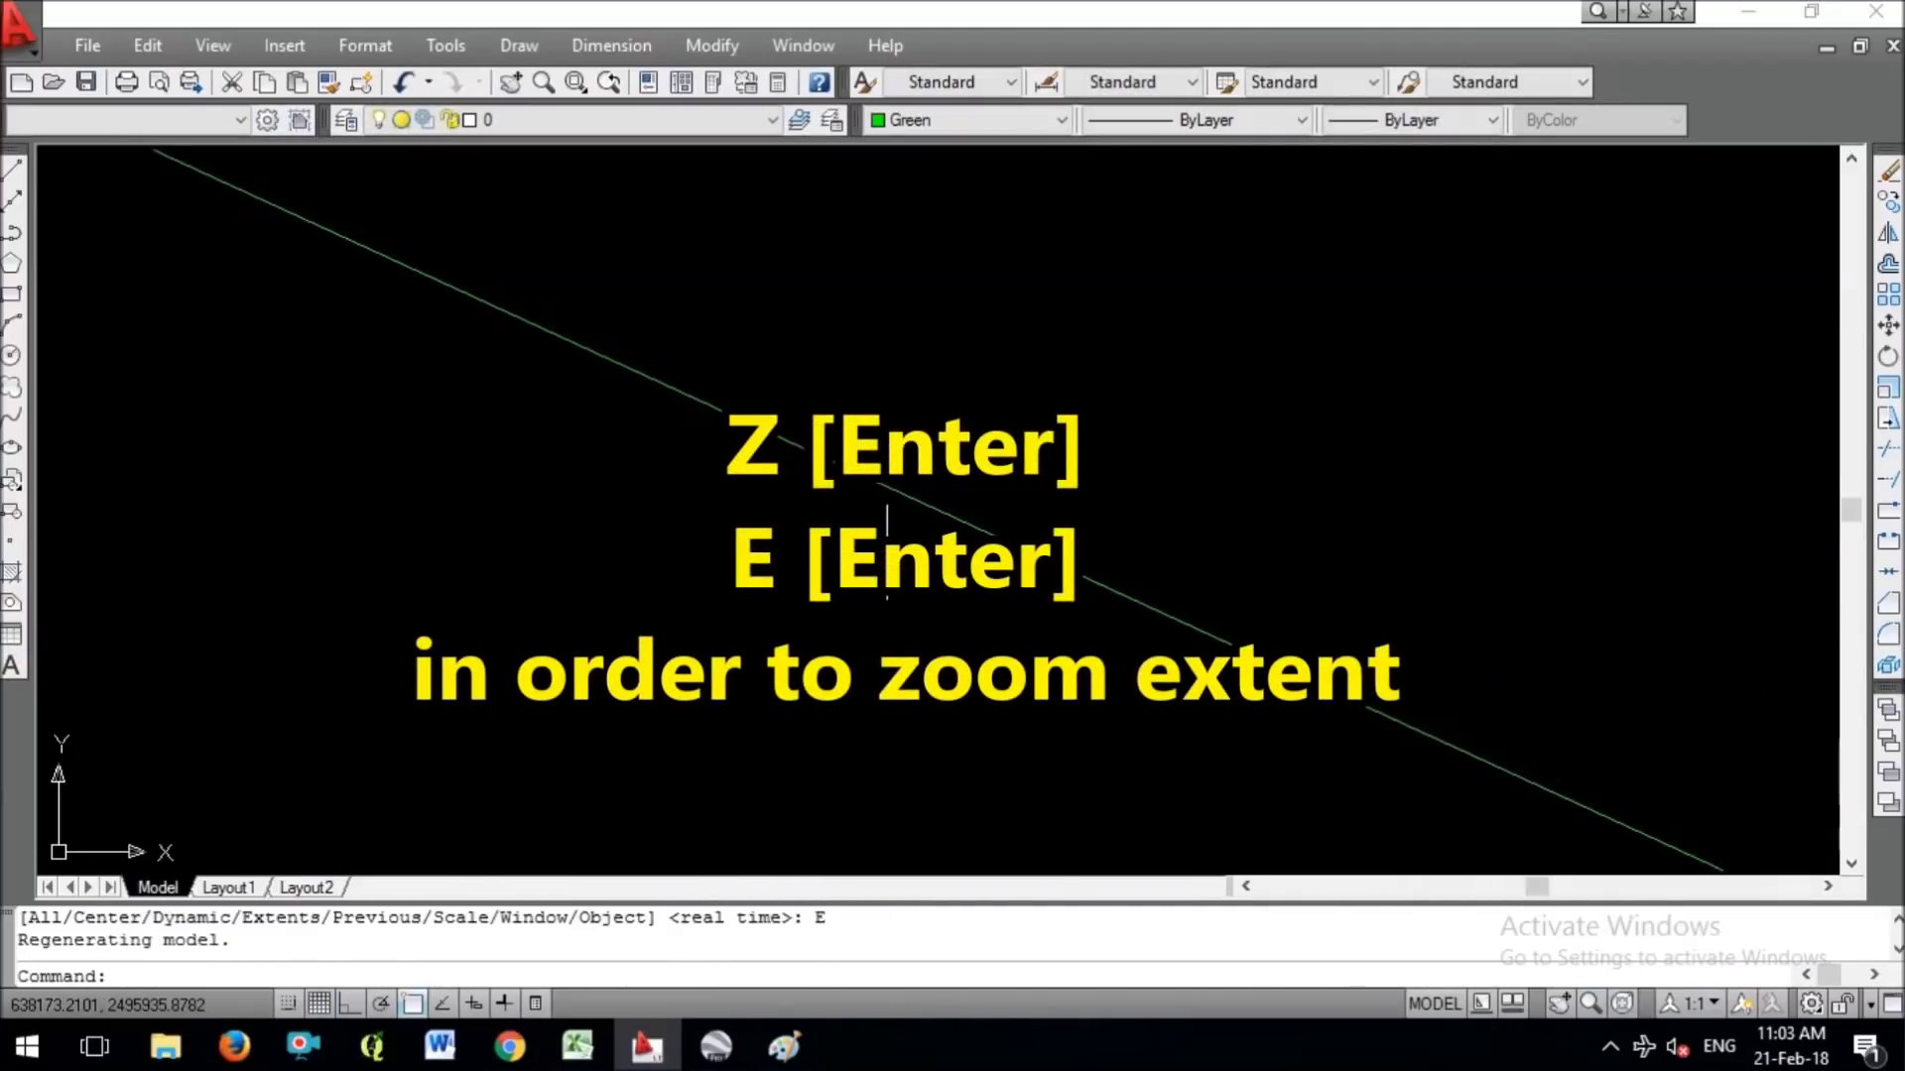
{"action": "scroll", "coordinate": [845, 556], "scroll_direction": "down", "scroll_amount": 5}
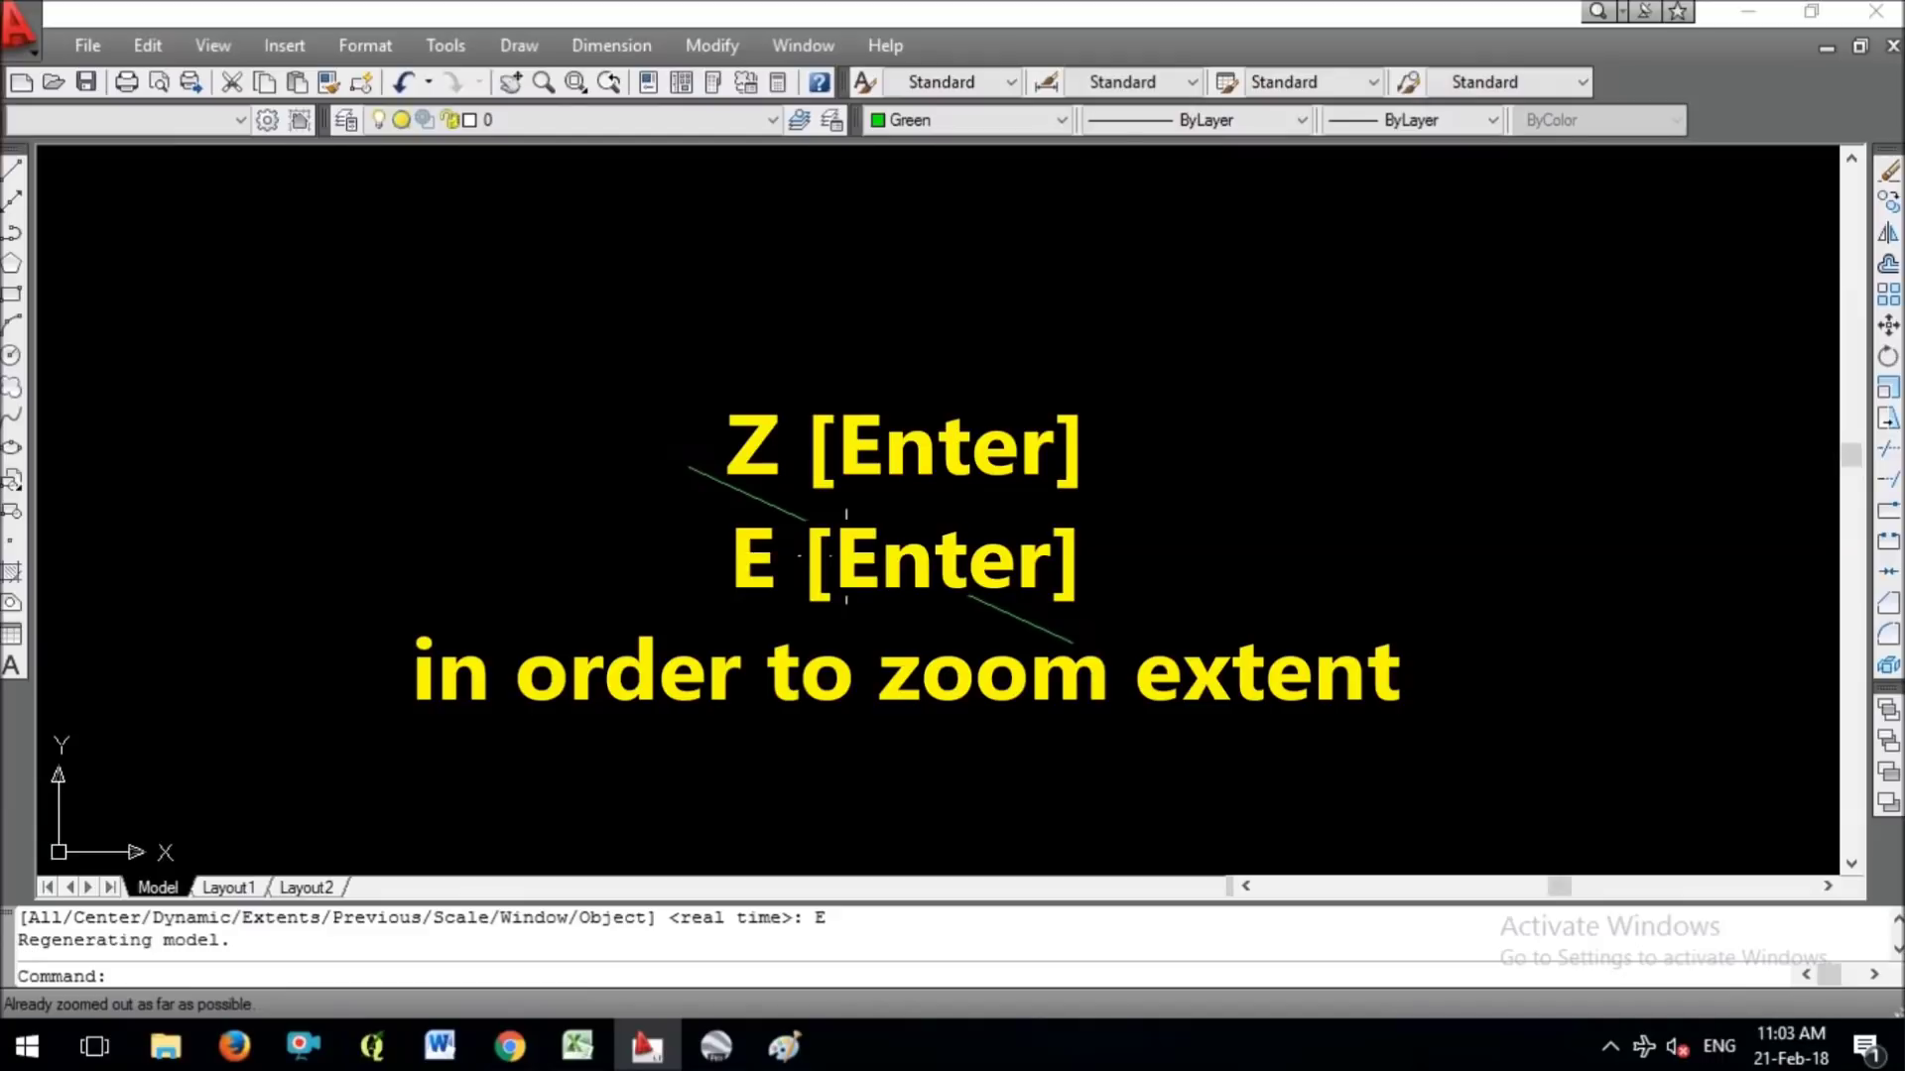
{"action": "key", "text": "Escape"}
{"action": "type", "text": "re"}
{"action": "key", "text": "Return"}
{"action": "middle_click_drag", "start_coordinate": [873, 608], "coordinate": [796, 531]}
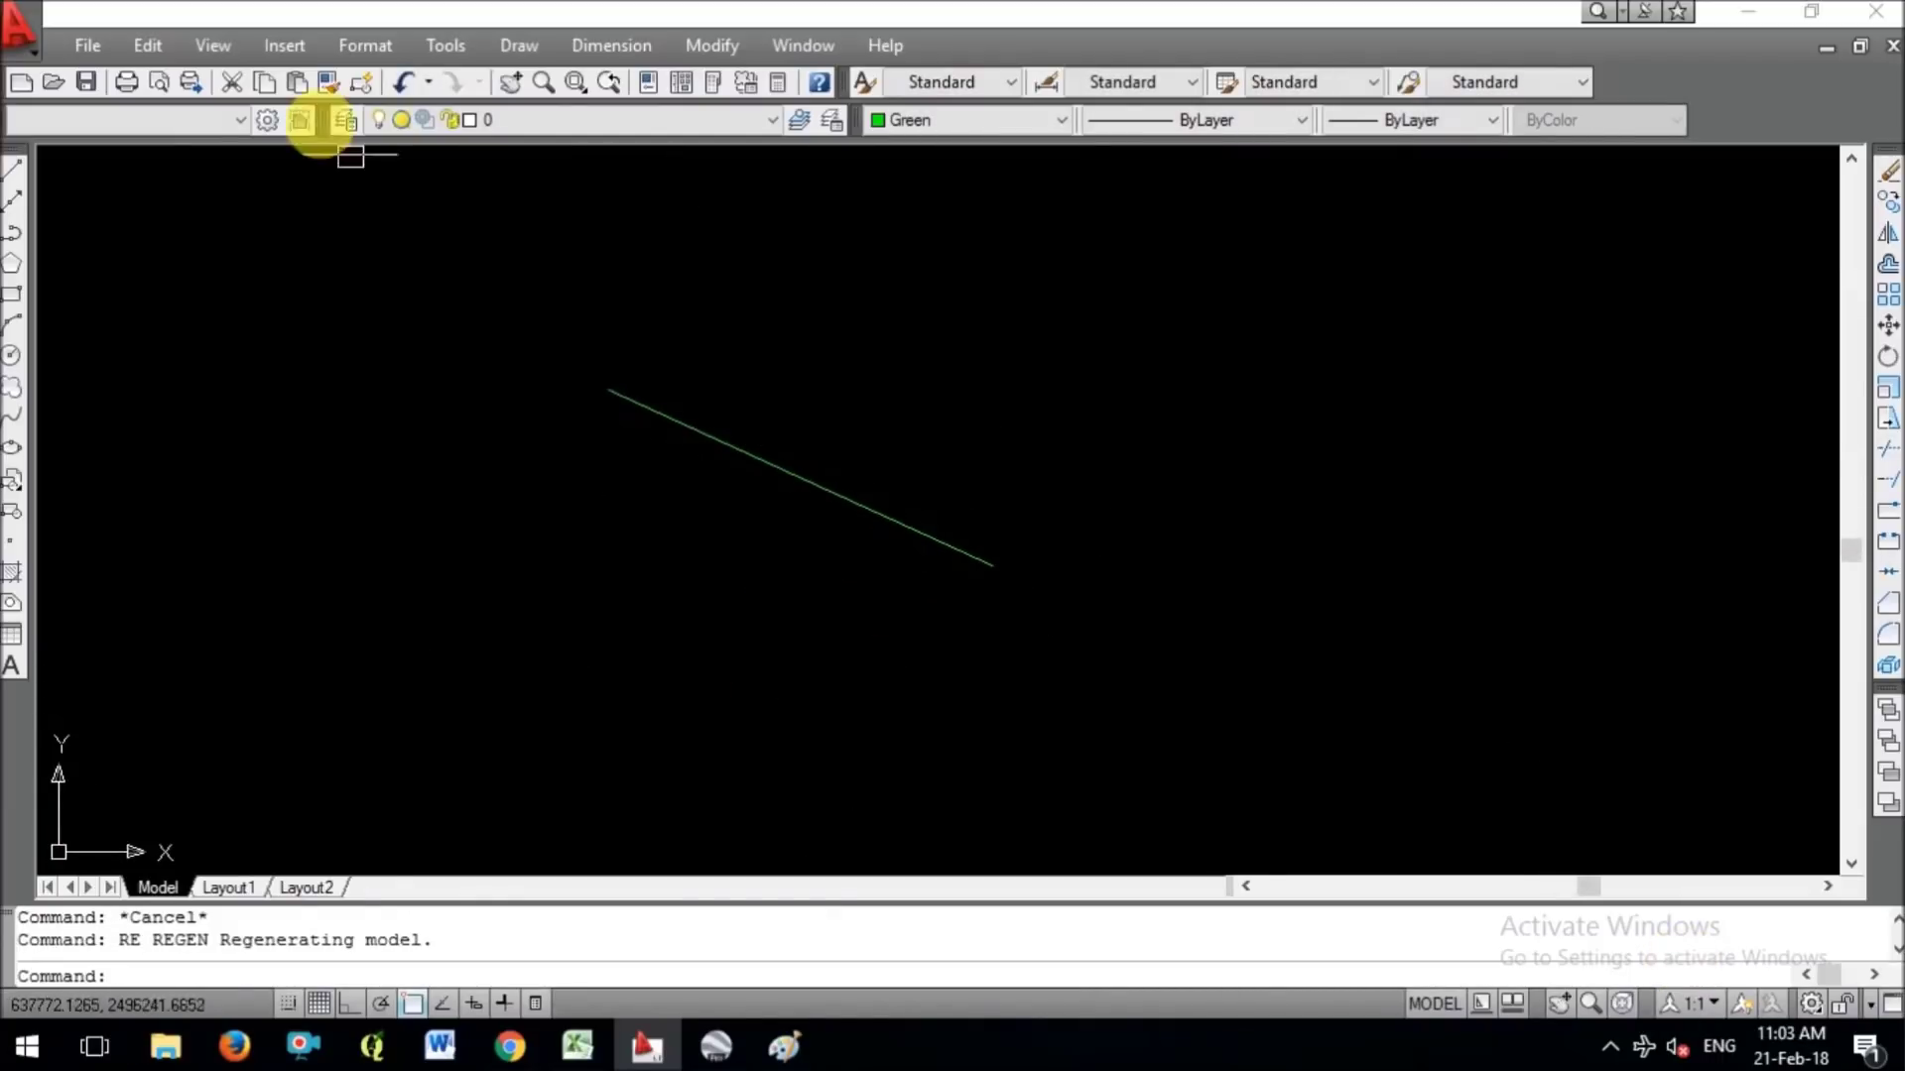
Start a raster image reference and choose Raster Image.png from the GoogleEarth to AutoCAD folder on the Desktop.
{"action": "left_click", "coordinate": [269, 46]}
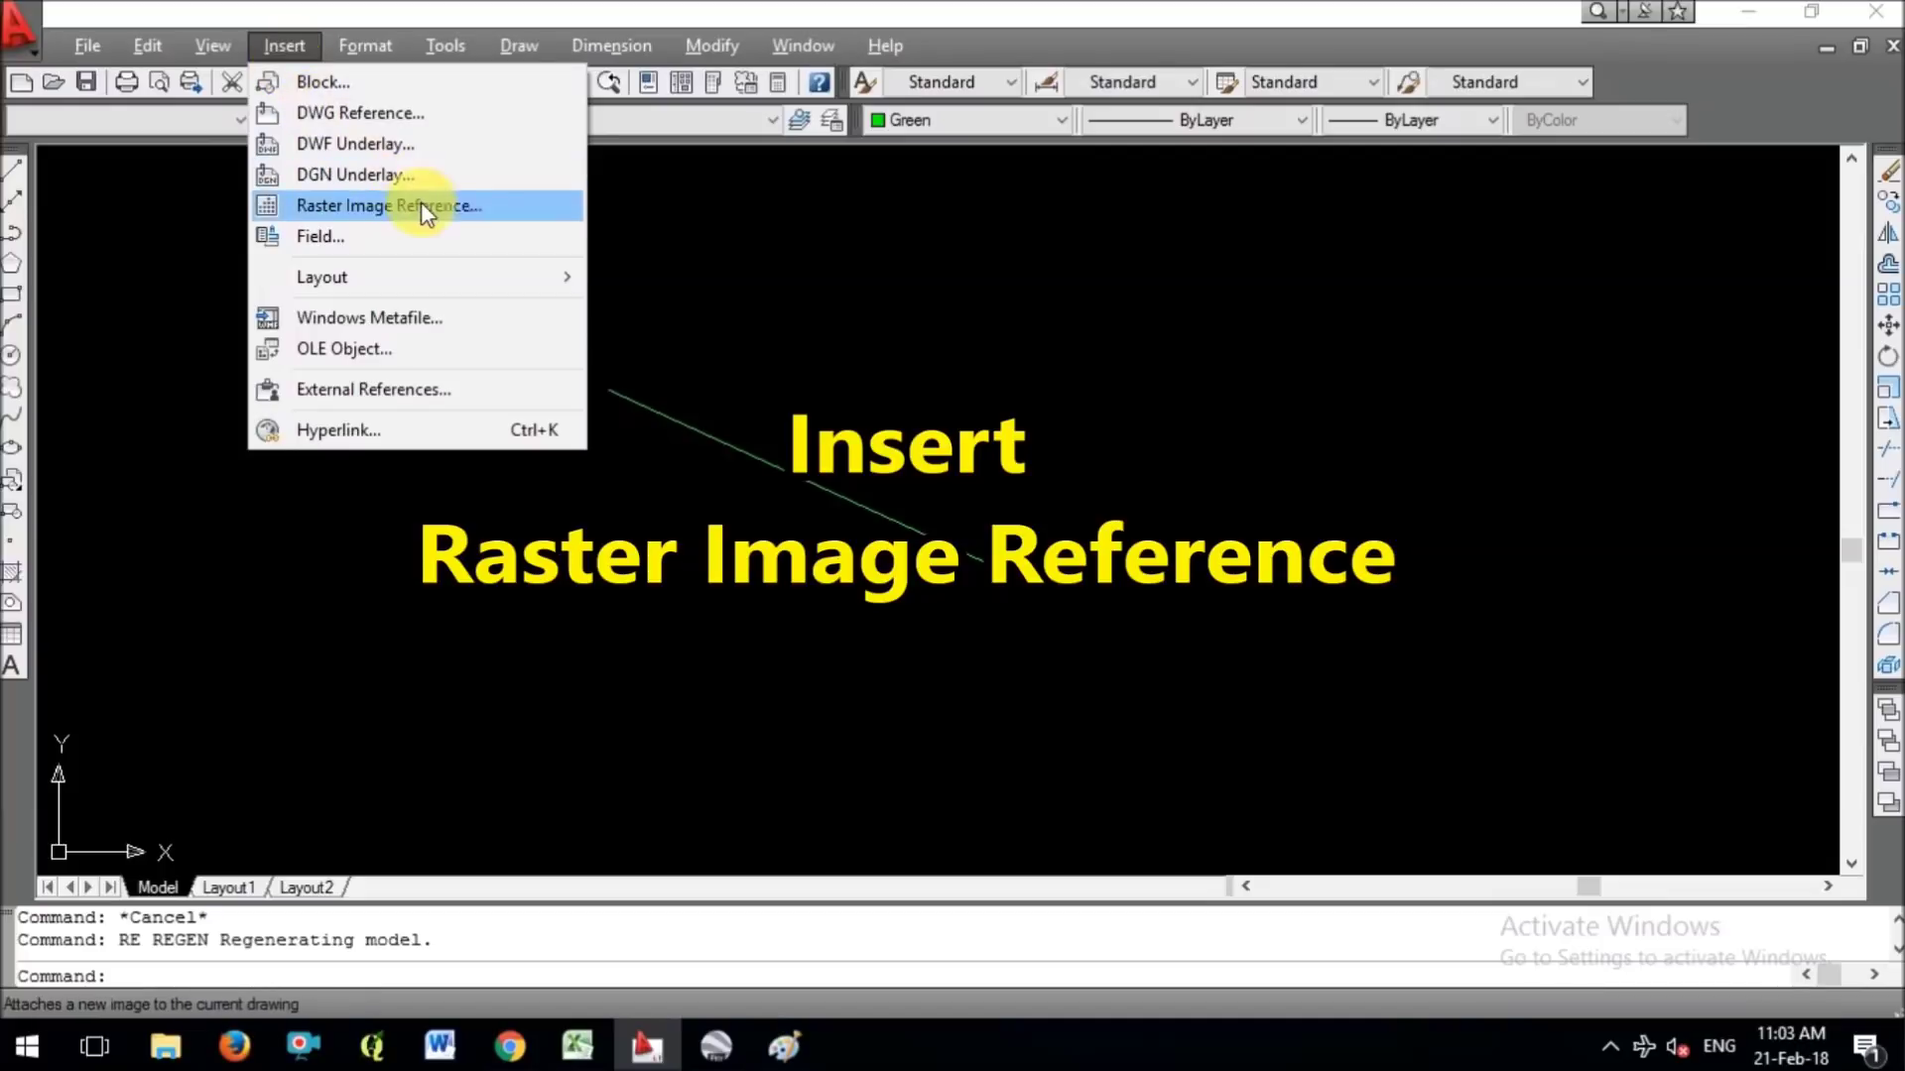
{"action": "left_click", "coordinate": [504, 211]}
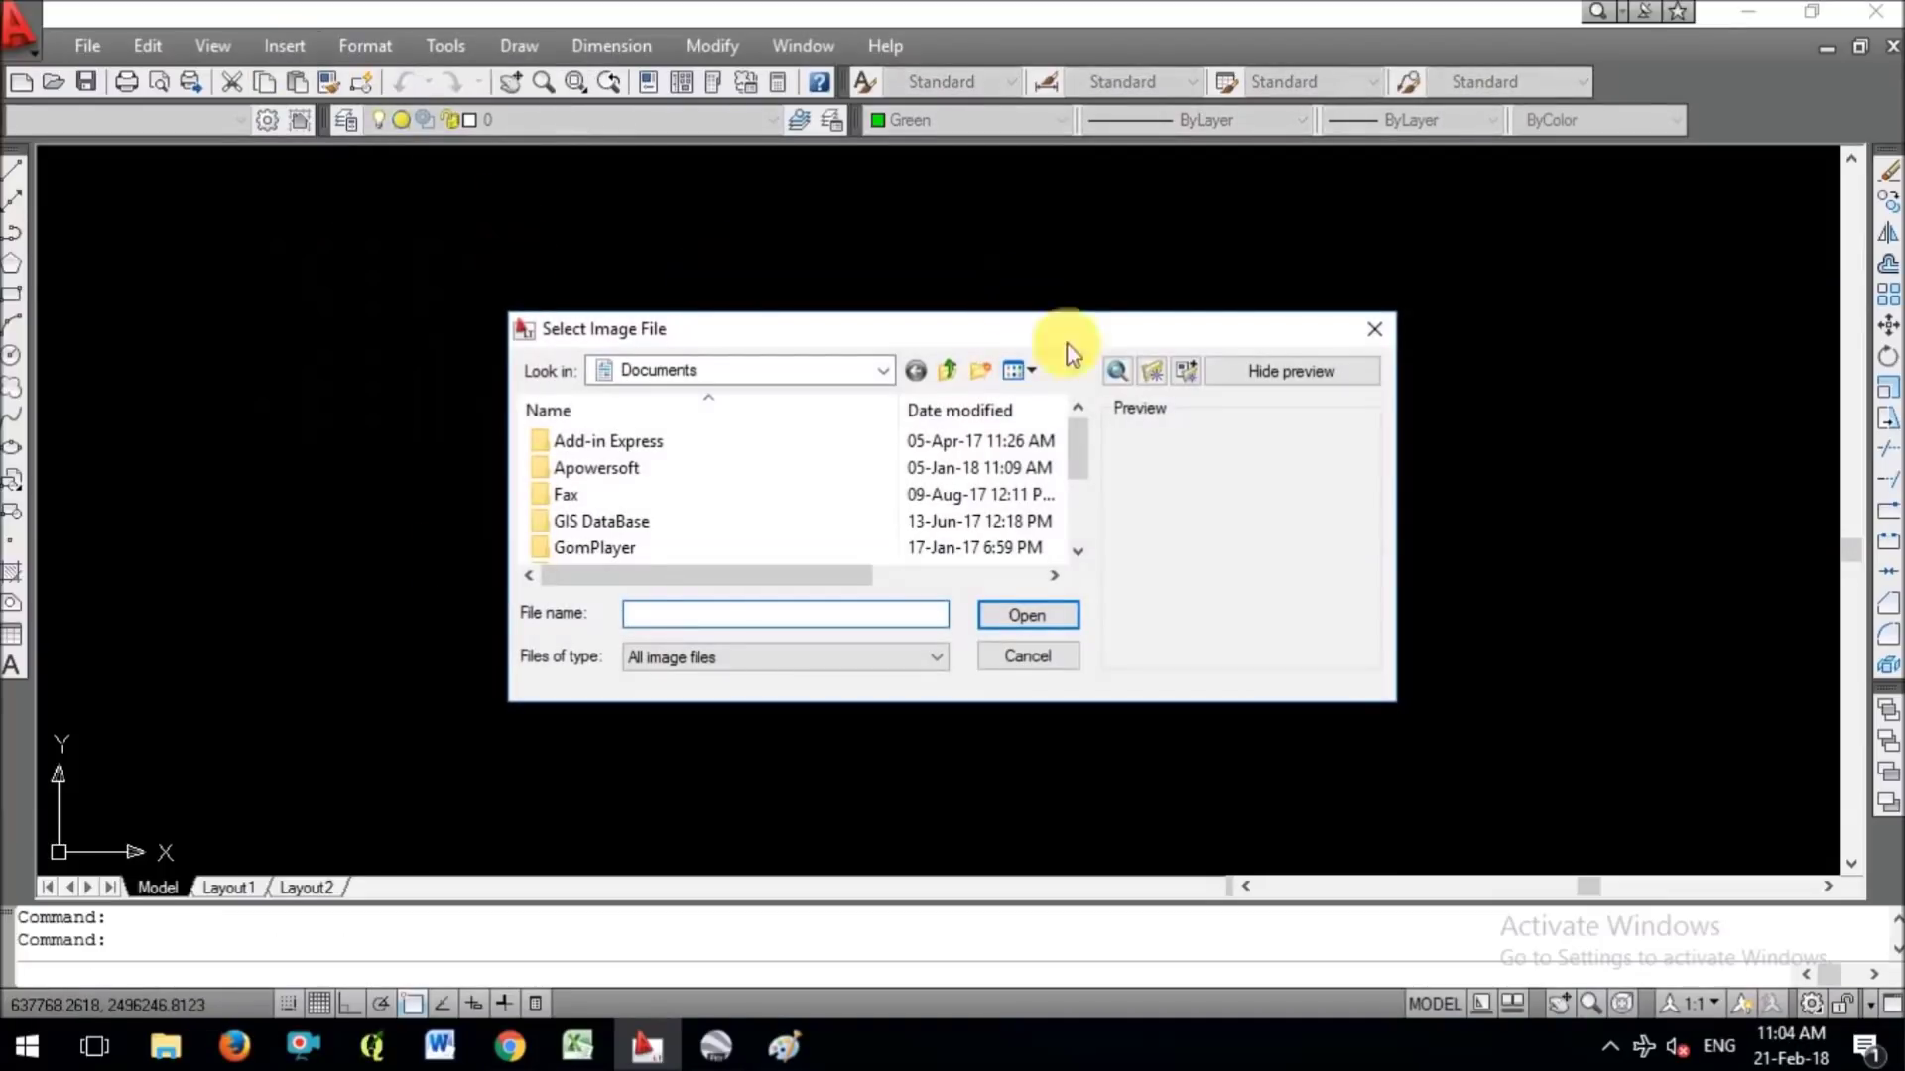
{"action": "left_click", "coordinate": [772, 382]}
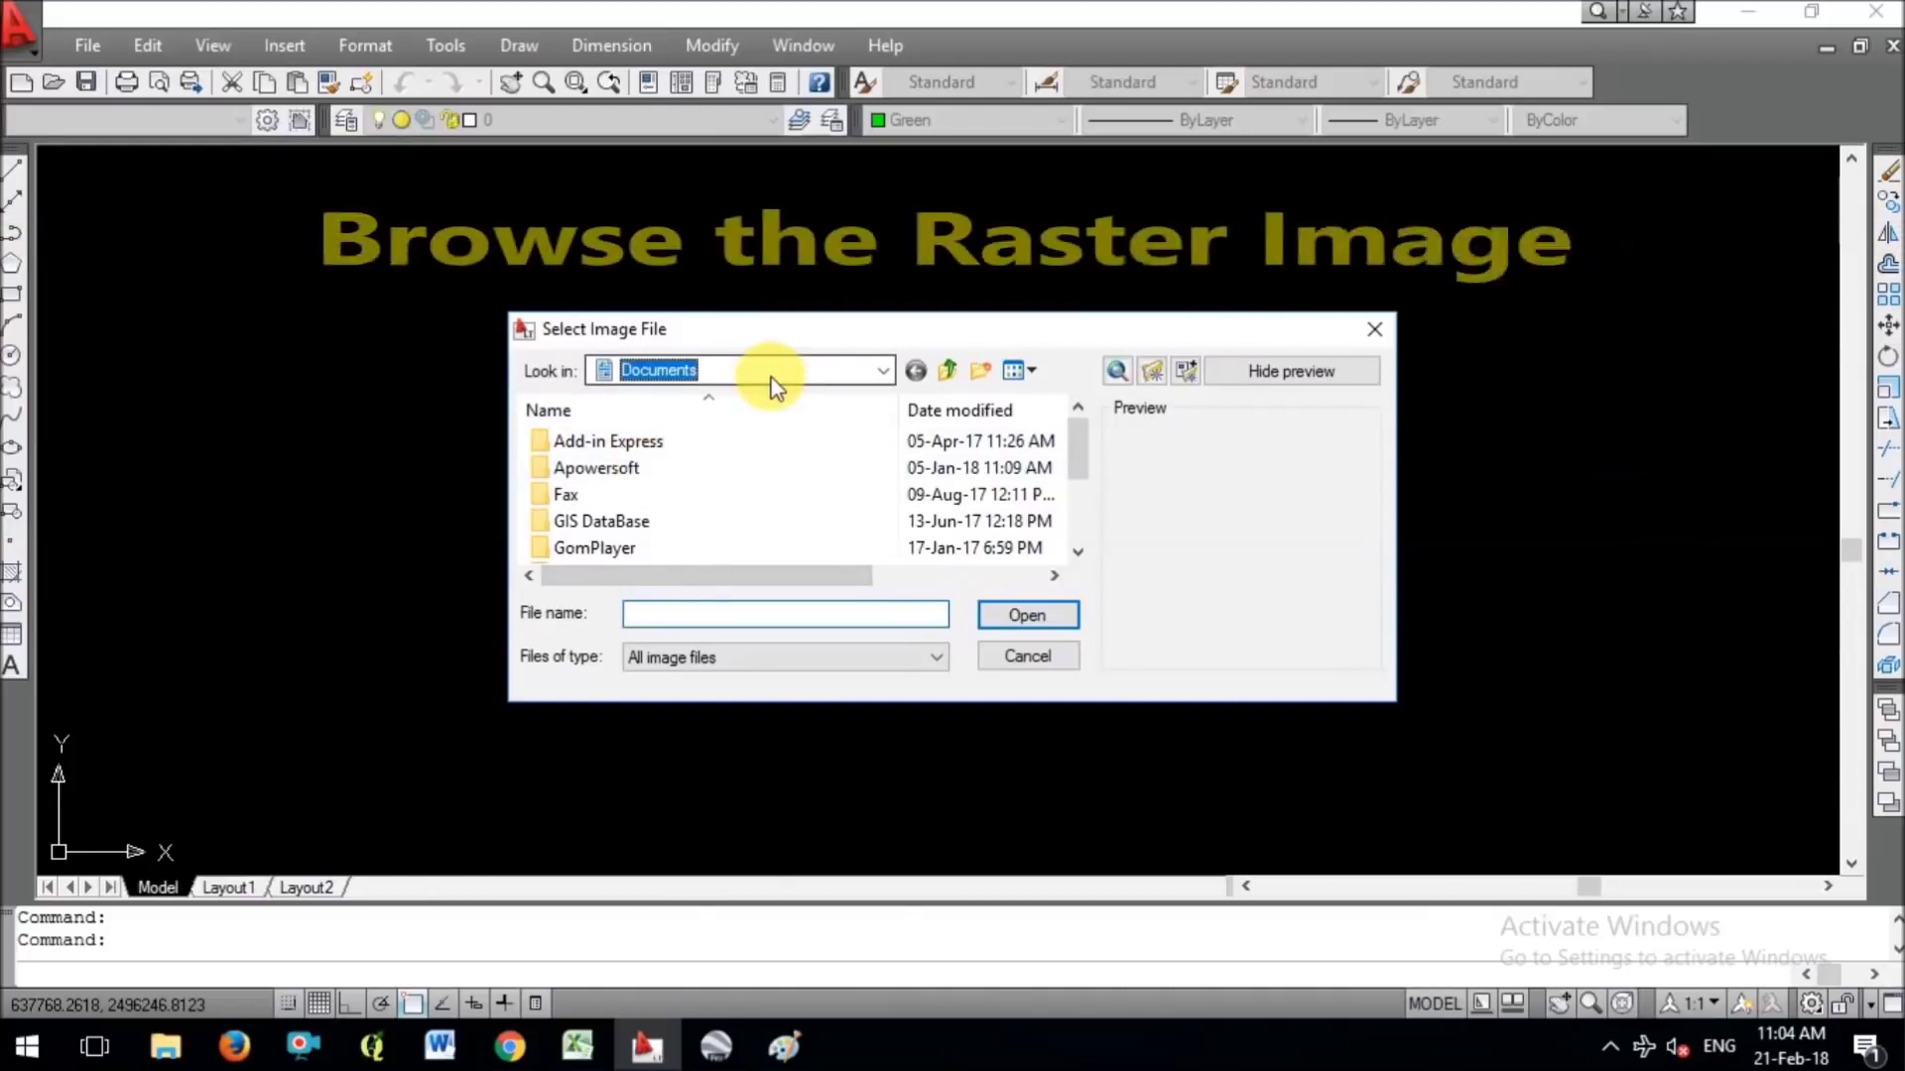
{"action": "left_click", "coordinate": [773, 382]}
{"action": "left_click", "coordinate": [637, 397]}
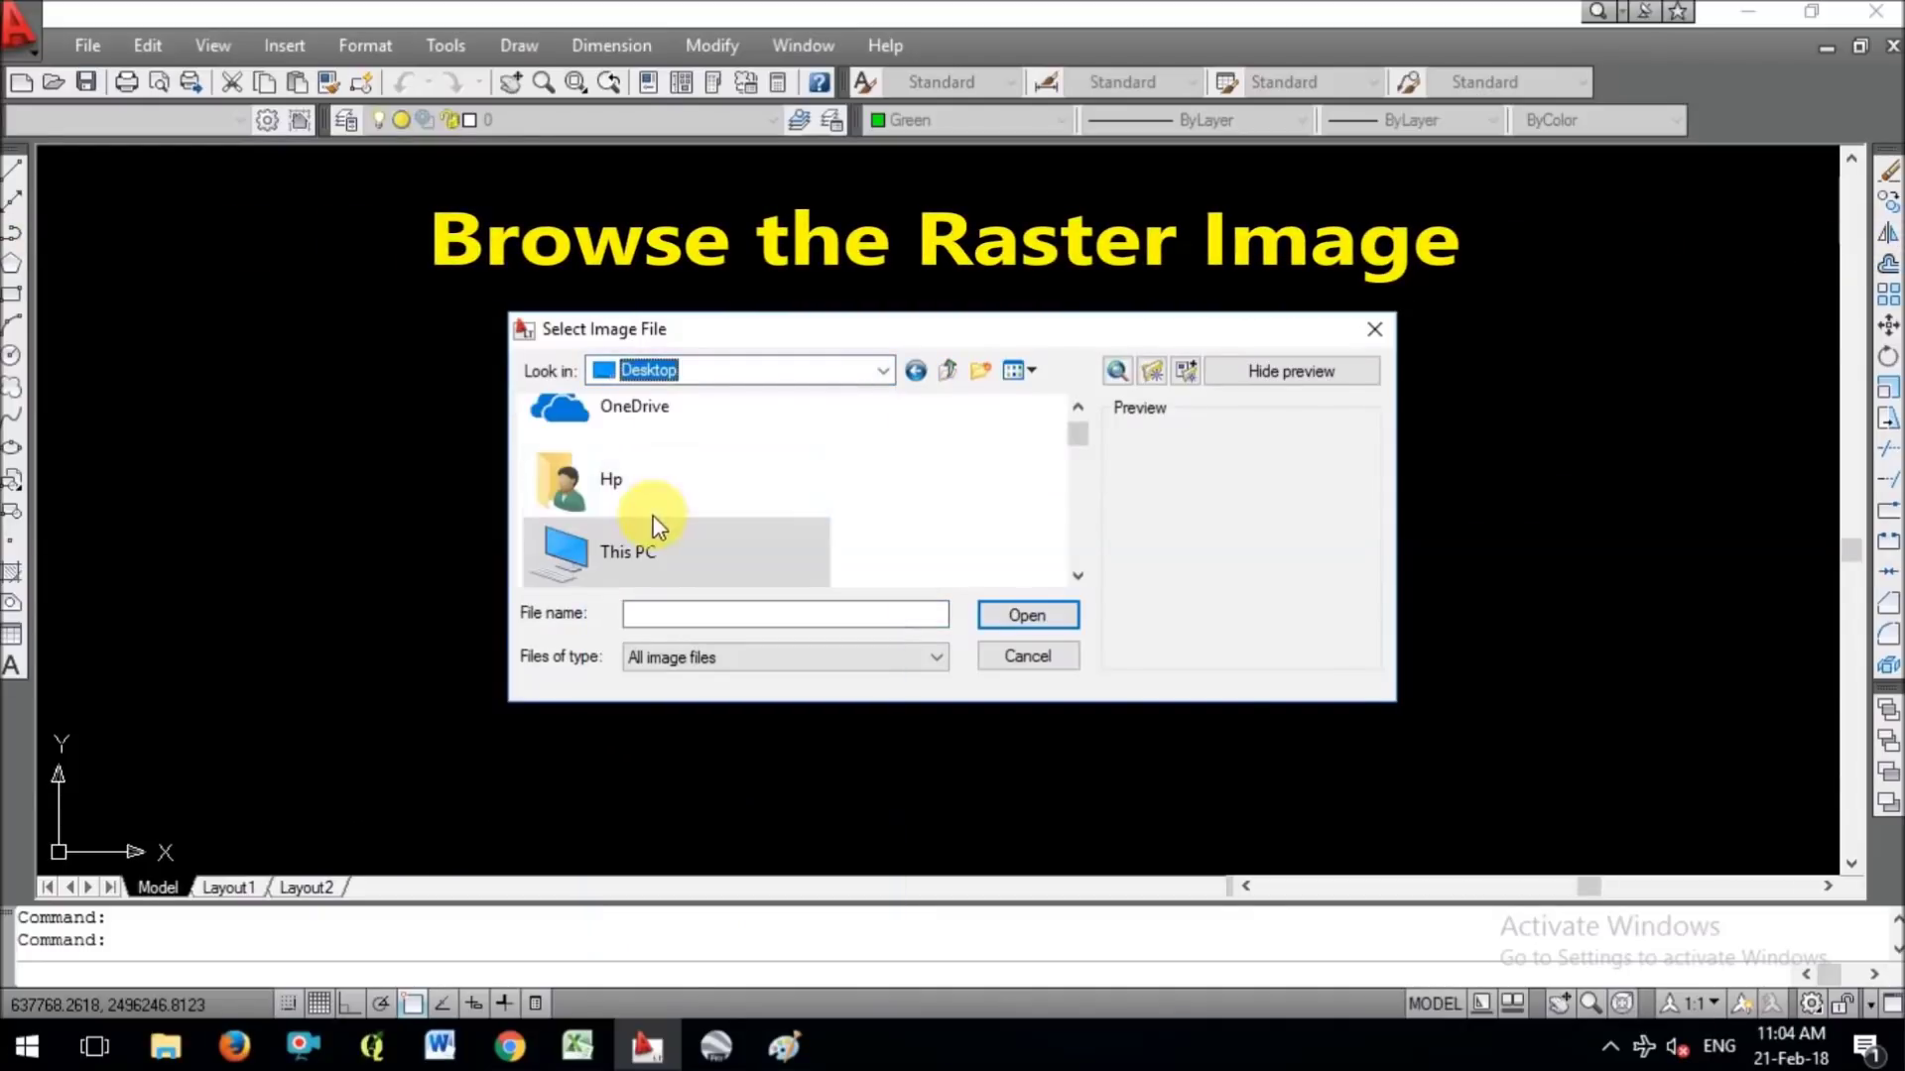
{"action": "scroll", "coordinate": [724, 560], "scroll_direction": "down", "scroll_amount": 4}
{"action": "scroll", "coordinate": [685, 540], "scroll_direction": "down", "scroll_amount": 1}
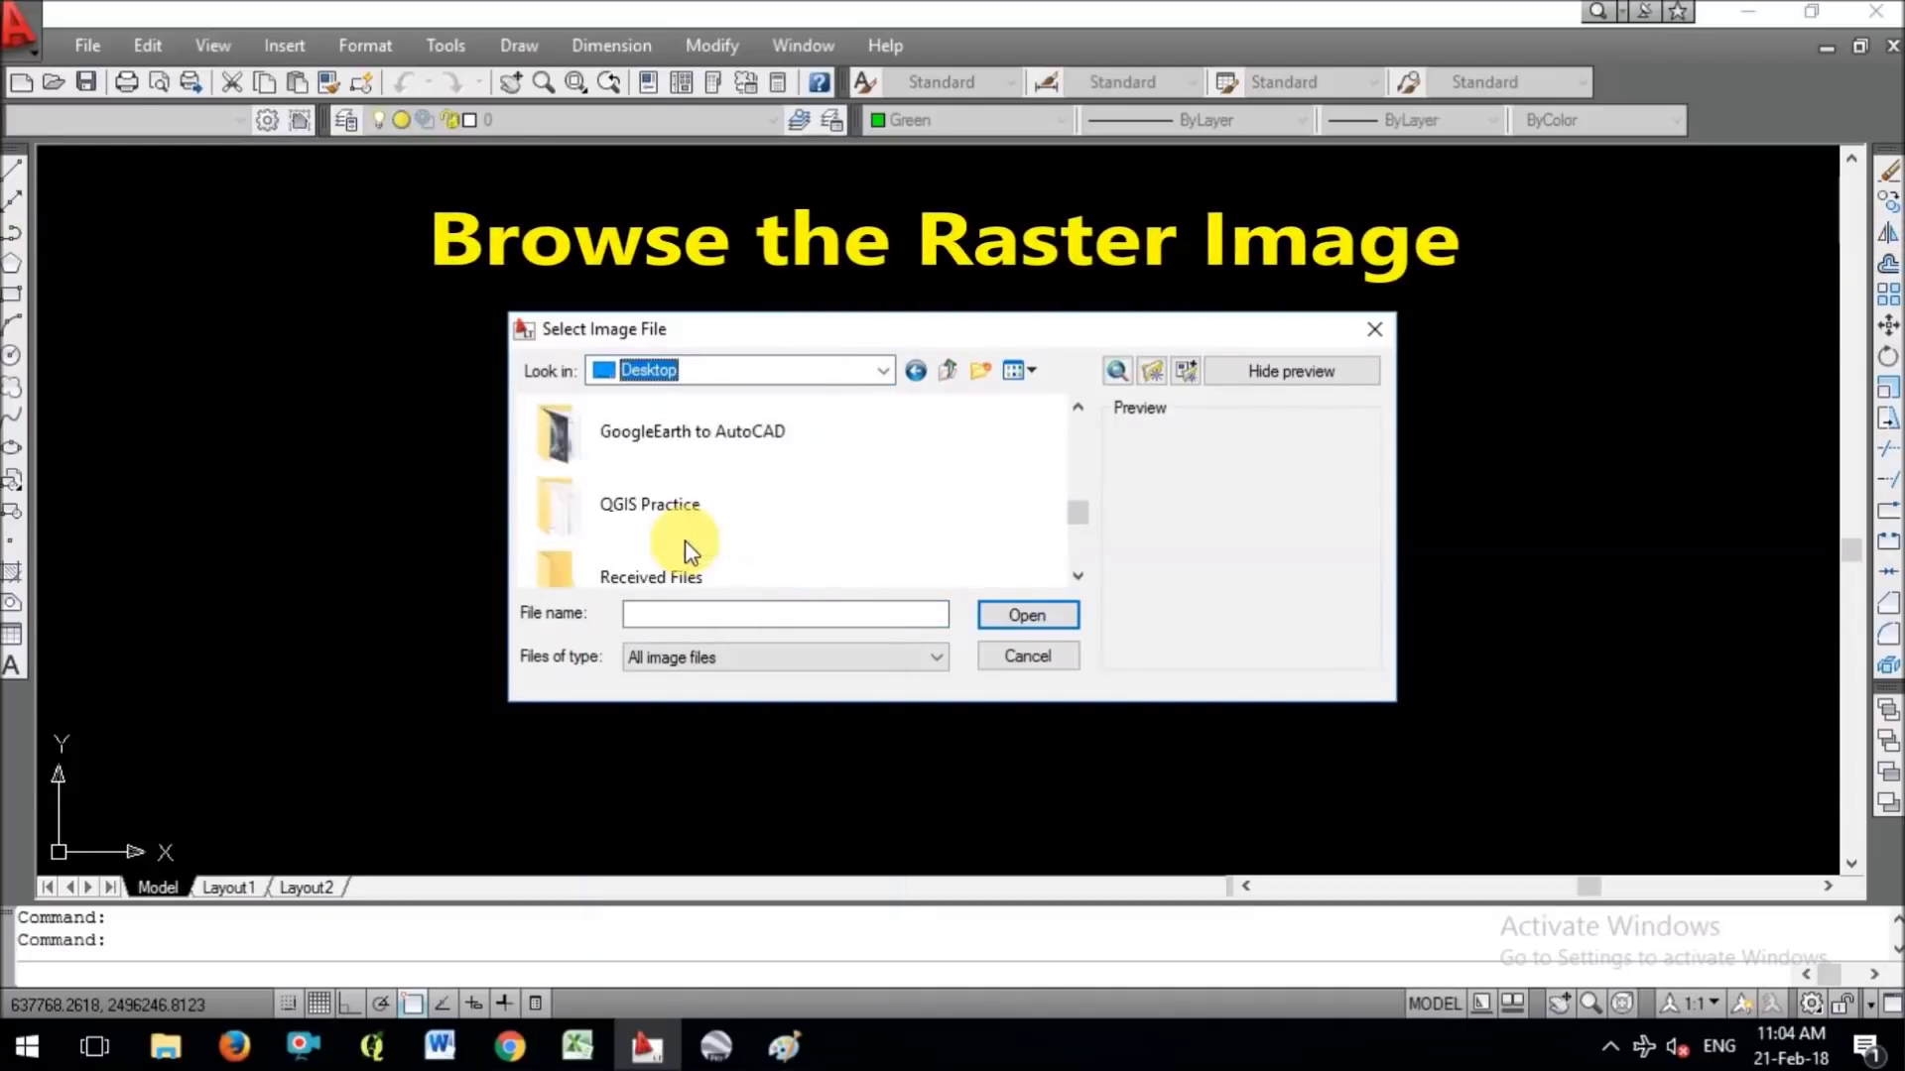
{"action": "double_click", "coordinate": [687, 447]}
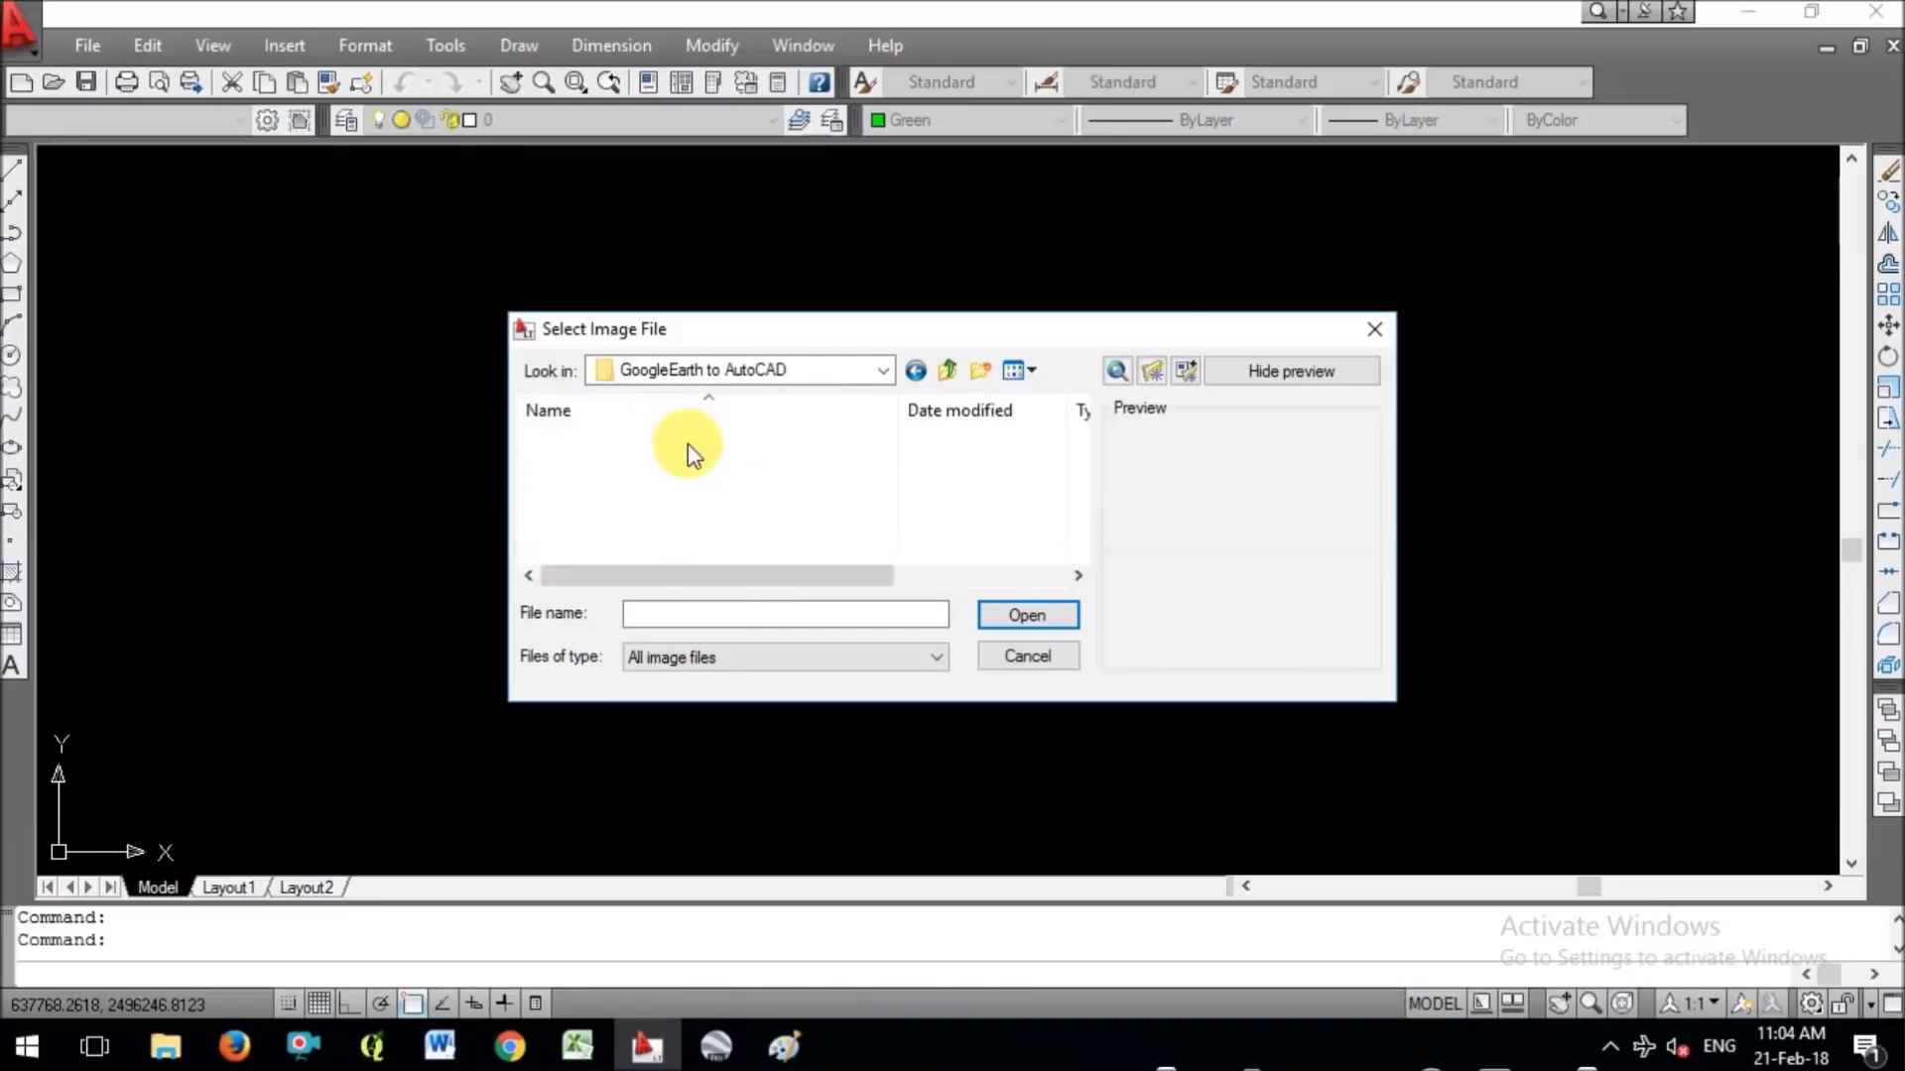
{"action": "left_click", "coordinate": [580, 506]}
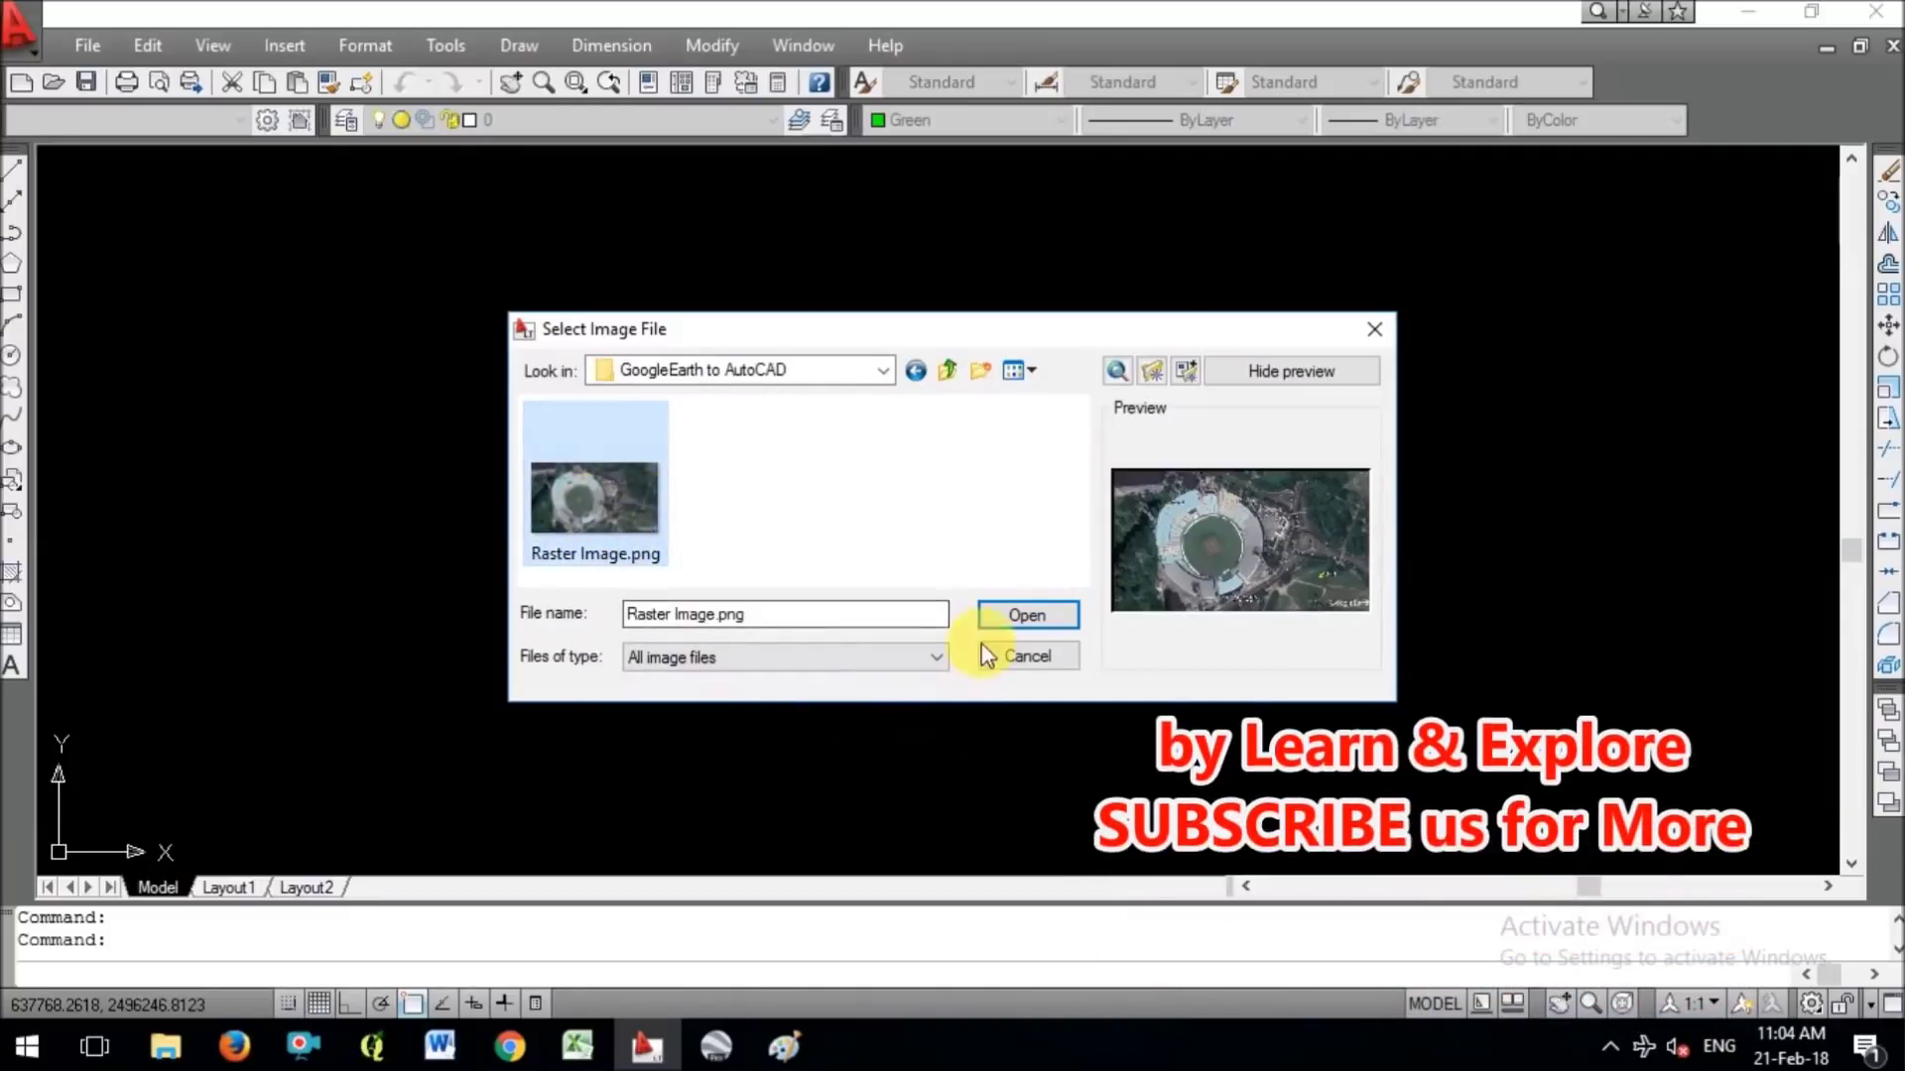
{"action": "left_click", "coordinate": [1005, 619]}
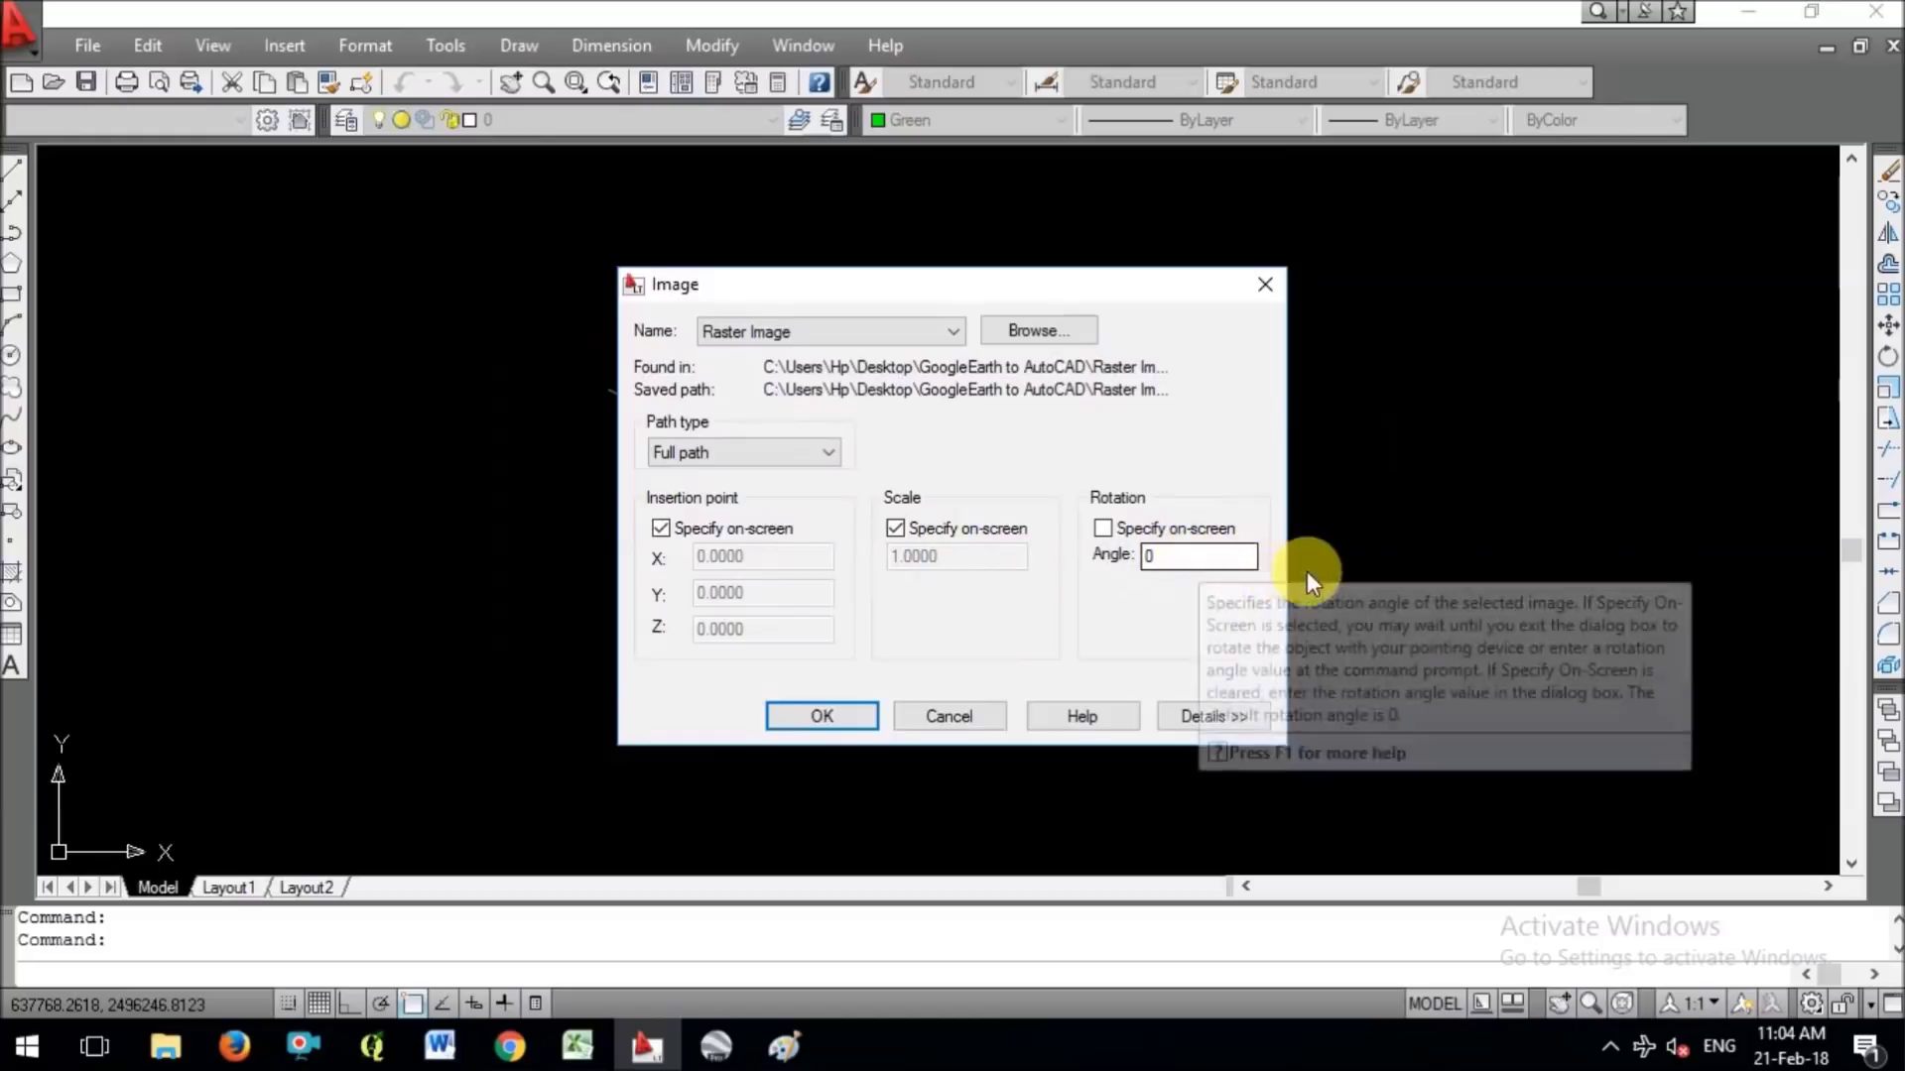
Attach the image at rotation angle 0, specifying its insertion point near the green polyline's upper end and its scale on screen.
{"action": "left_click", "coordinate": [809, 713]}
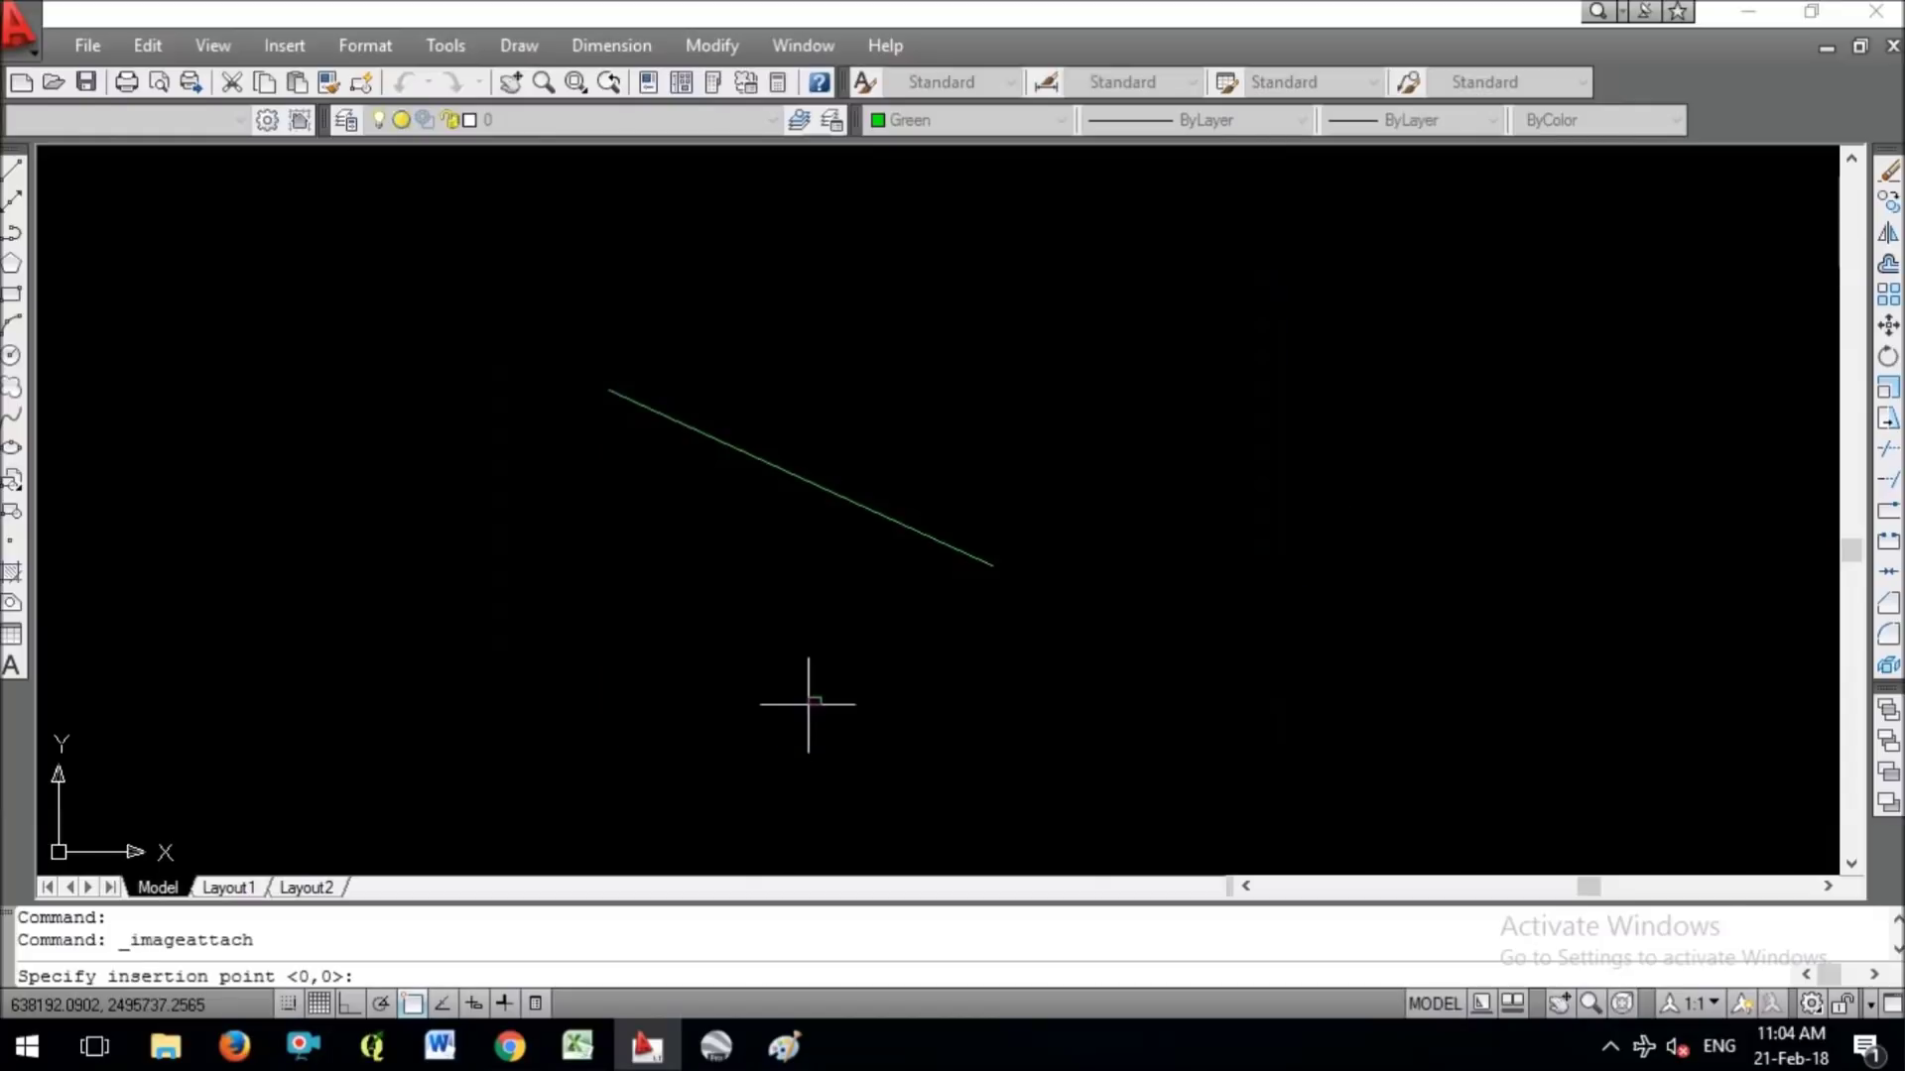
{"action": "left_click", "coordinate": [580, 449]}
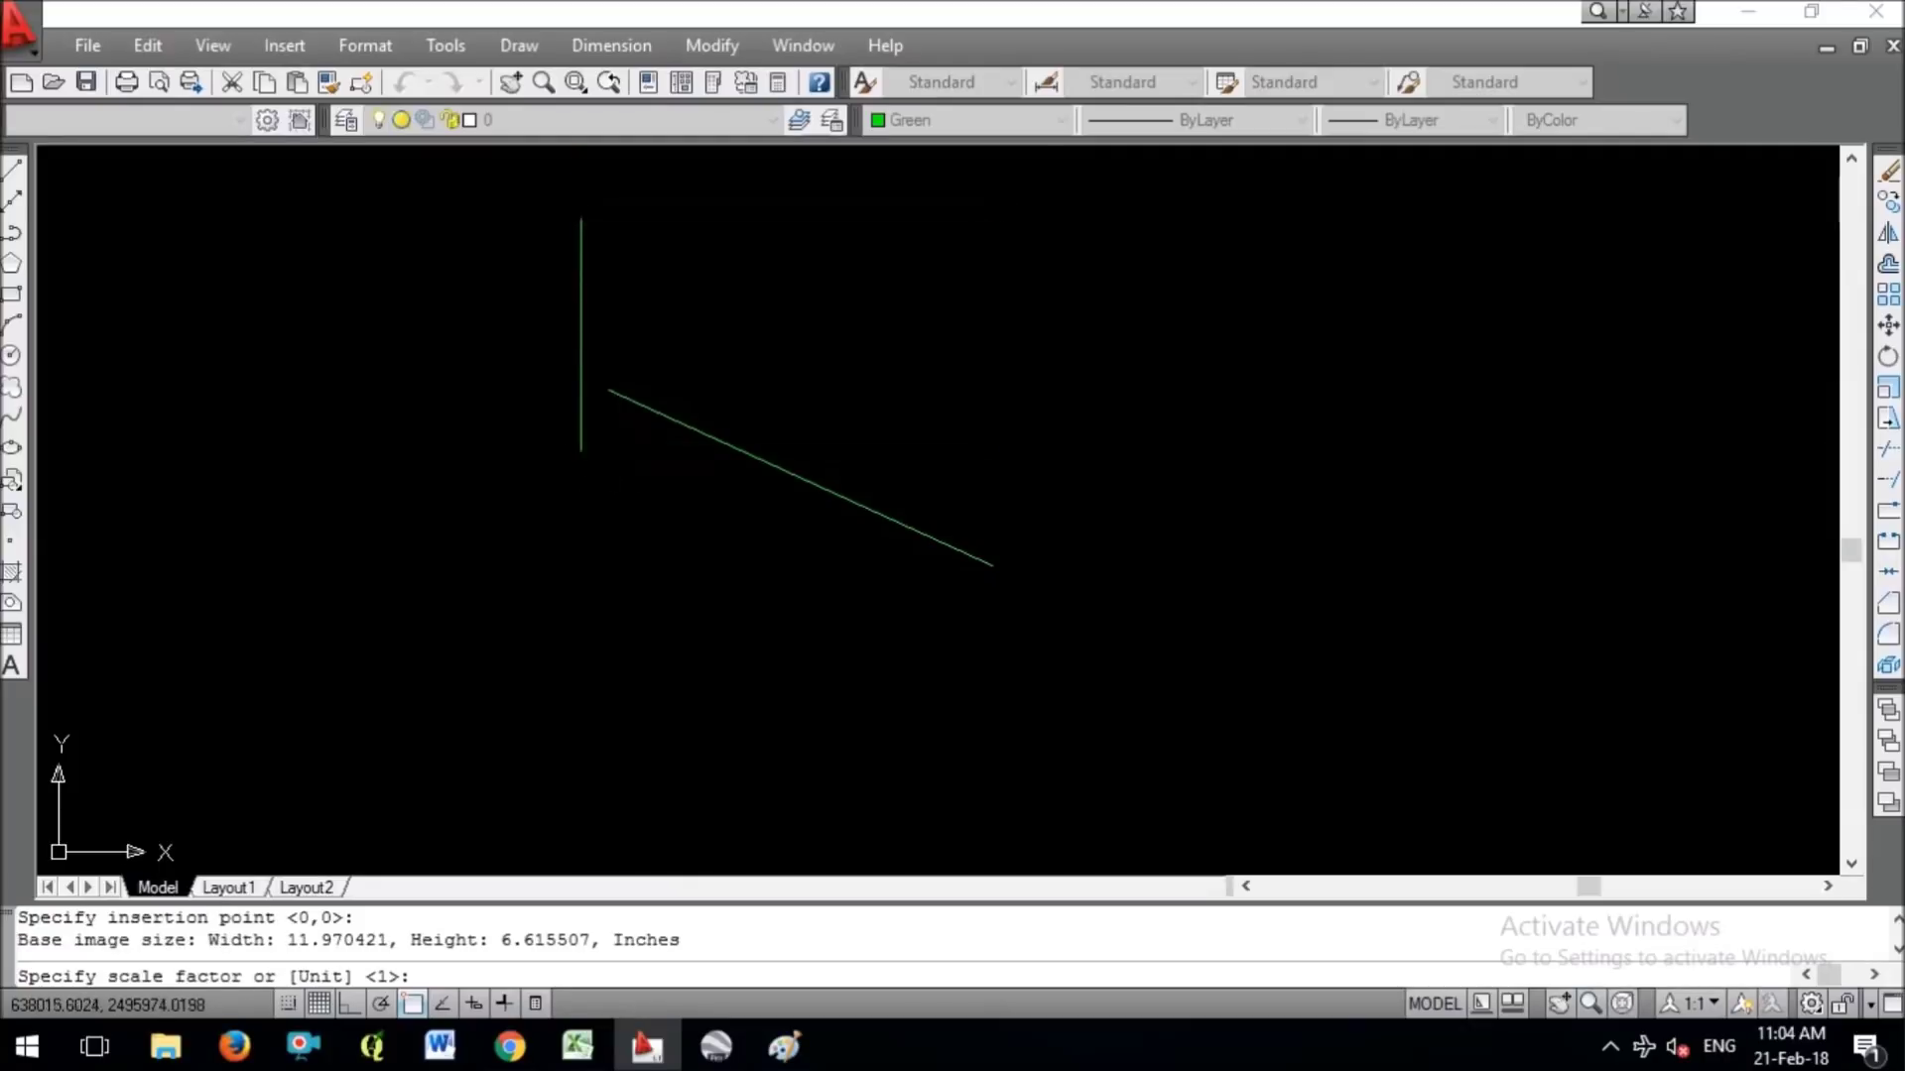
{"action": "key", "text": "Return"}
{"action": "left_click", "coordinate": [849, 387]}
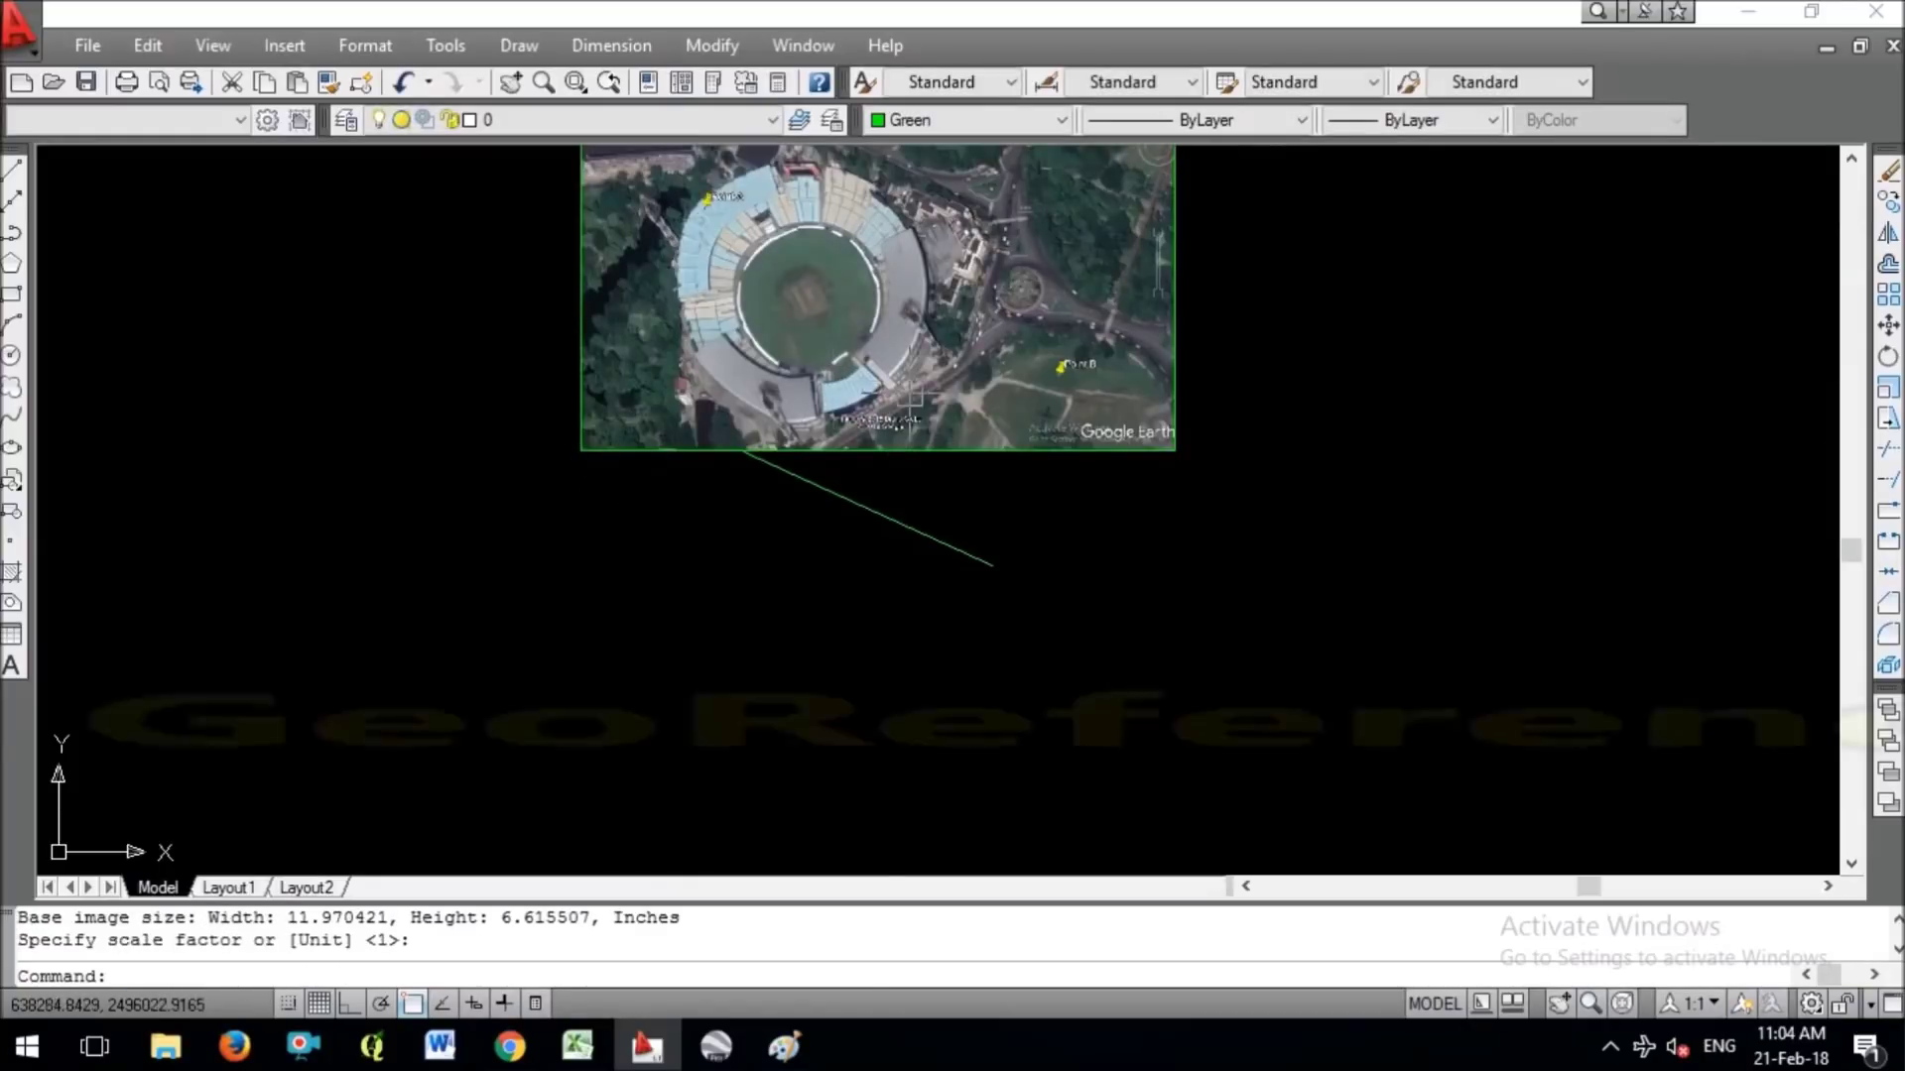
Move the image off the green polyline so that the polyline's Point A end lies clear beside it.
{"action": "left_click", "coordinate": [1004, 464]}
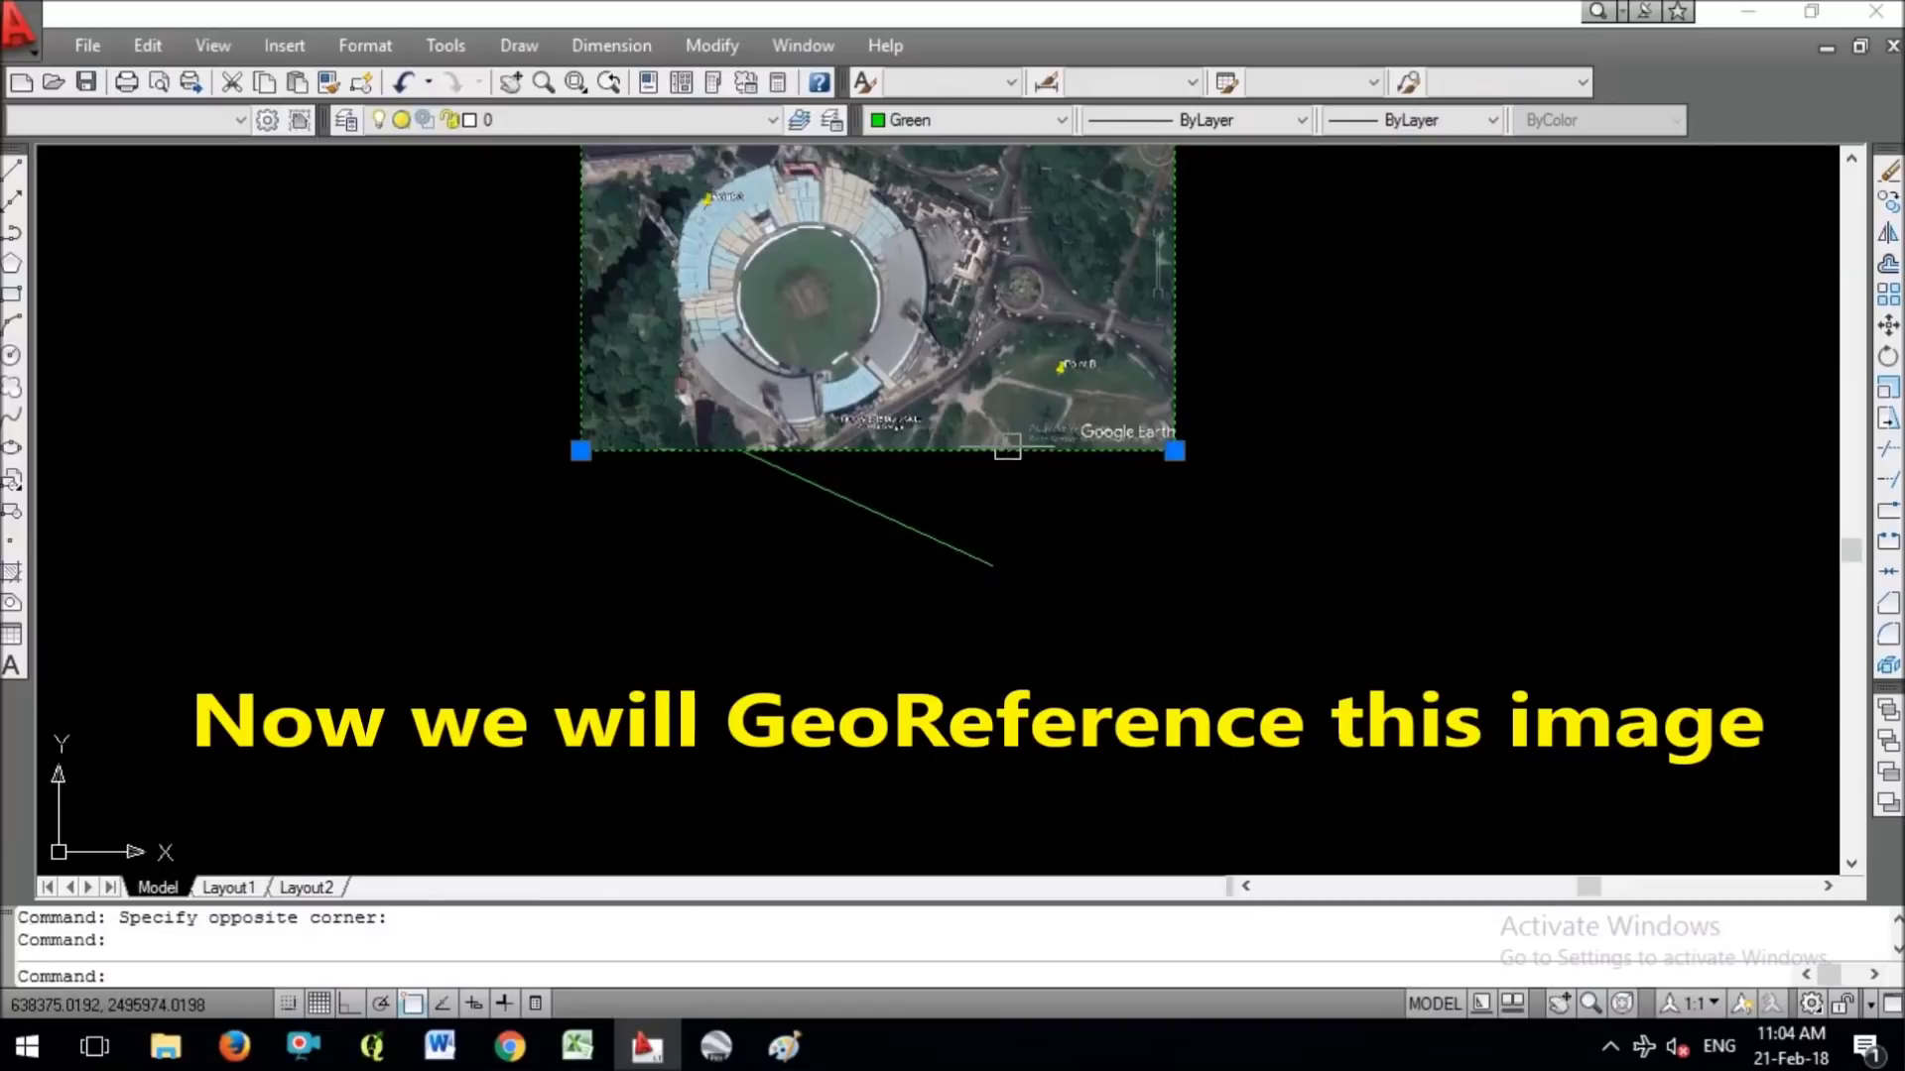
{"action": "left_click_drag", "start_coordinate": [1008, 448], "coordinate": [1022, 635]}
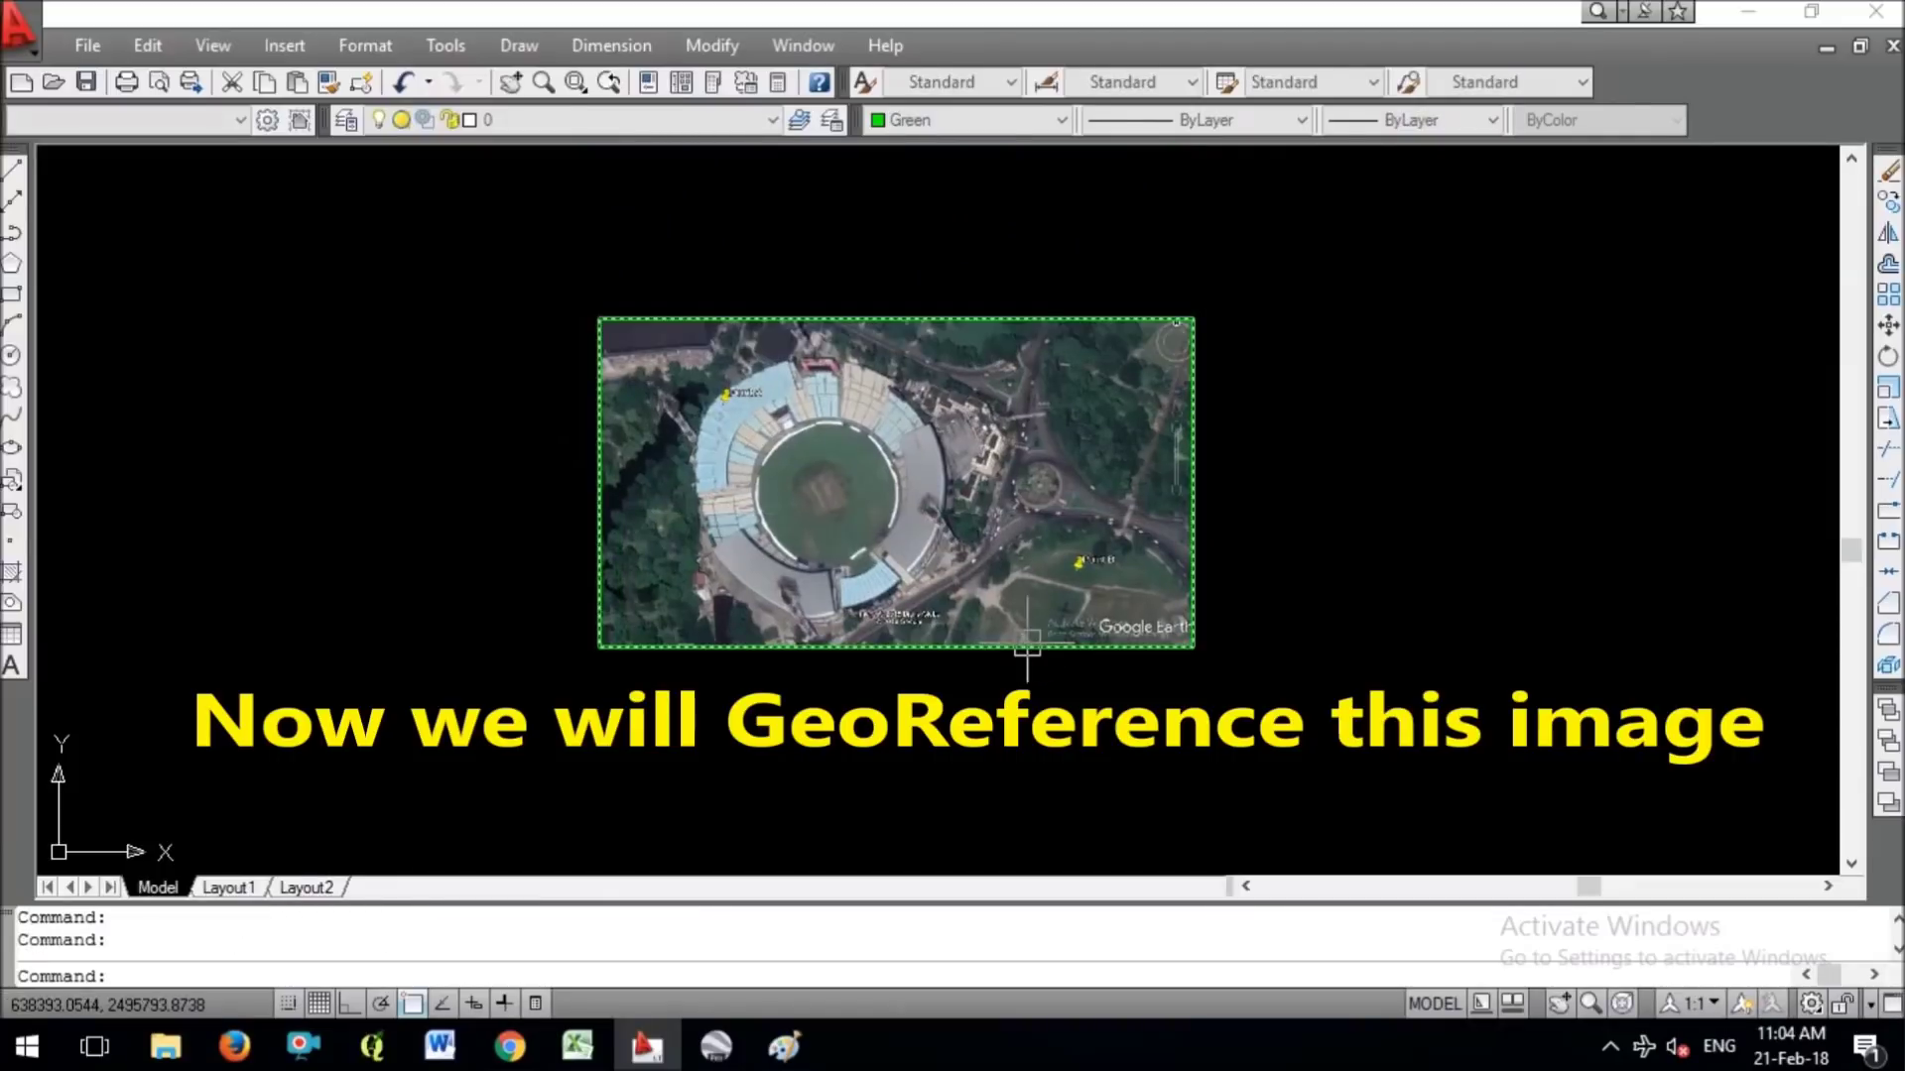
{"action": "left_click", "coordinate": [1019, 636]}
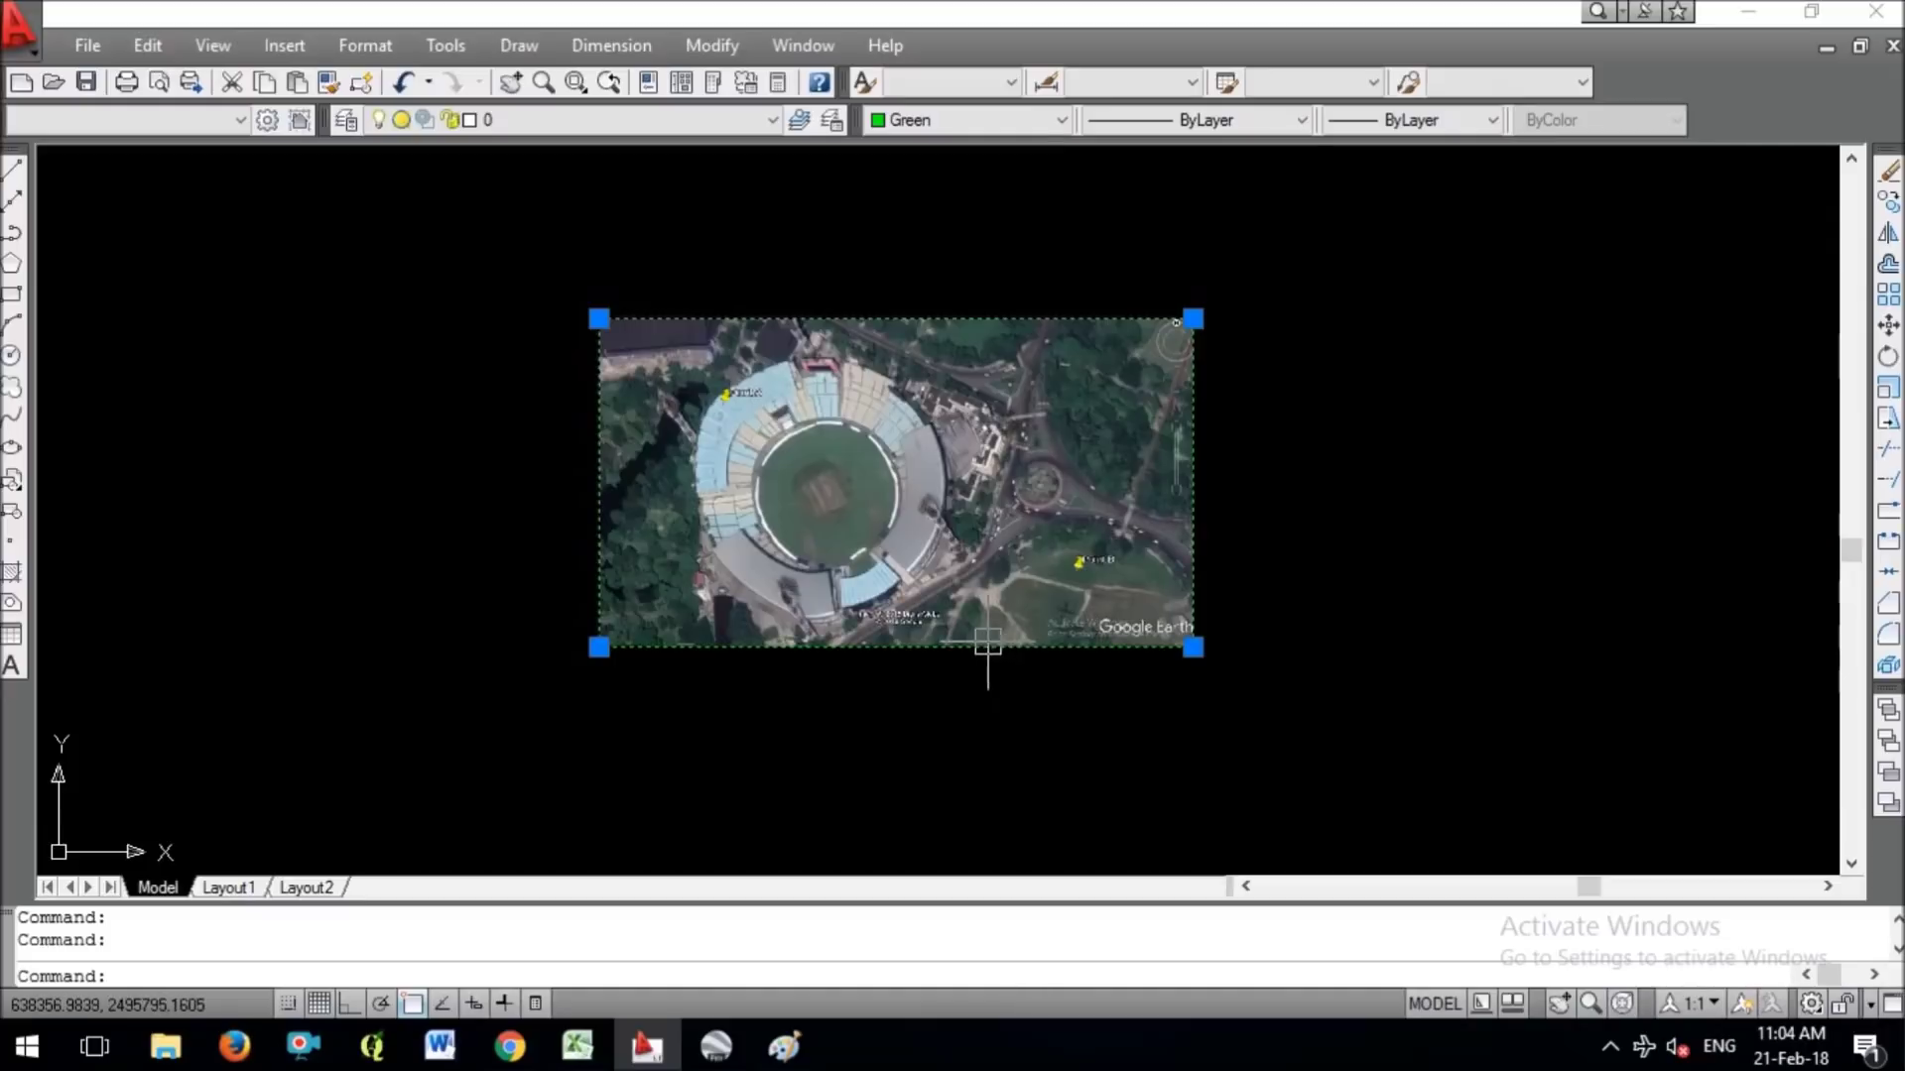
{"action": "left_click_drag", "start_coordinate": [992, 640], "coordinate": [1352, 582]}
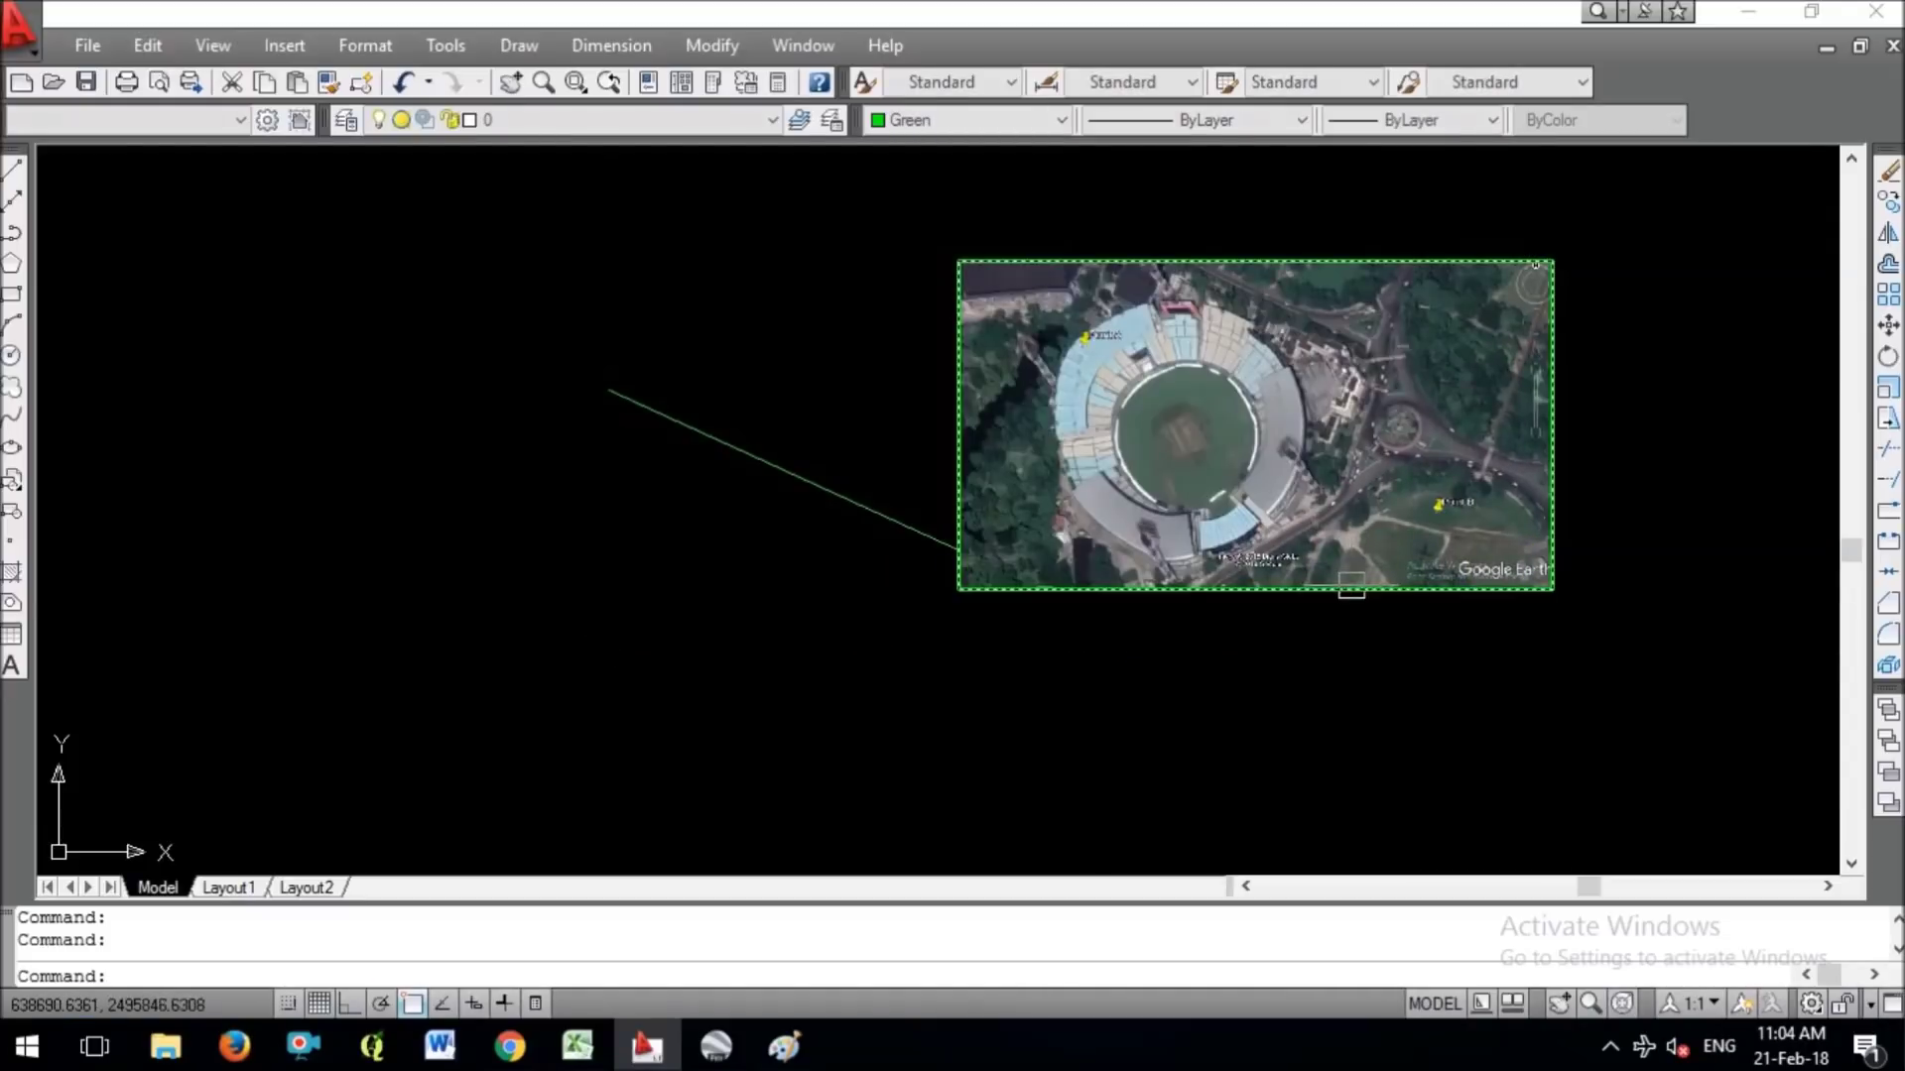
{"action": "scroll", "coordinate": [1071, 313], "scroll_direction": "up", "scroll_amount": 2}
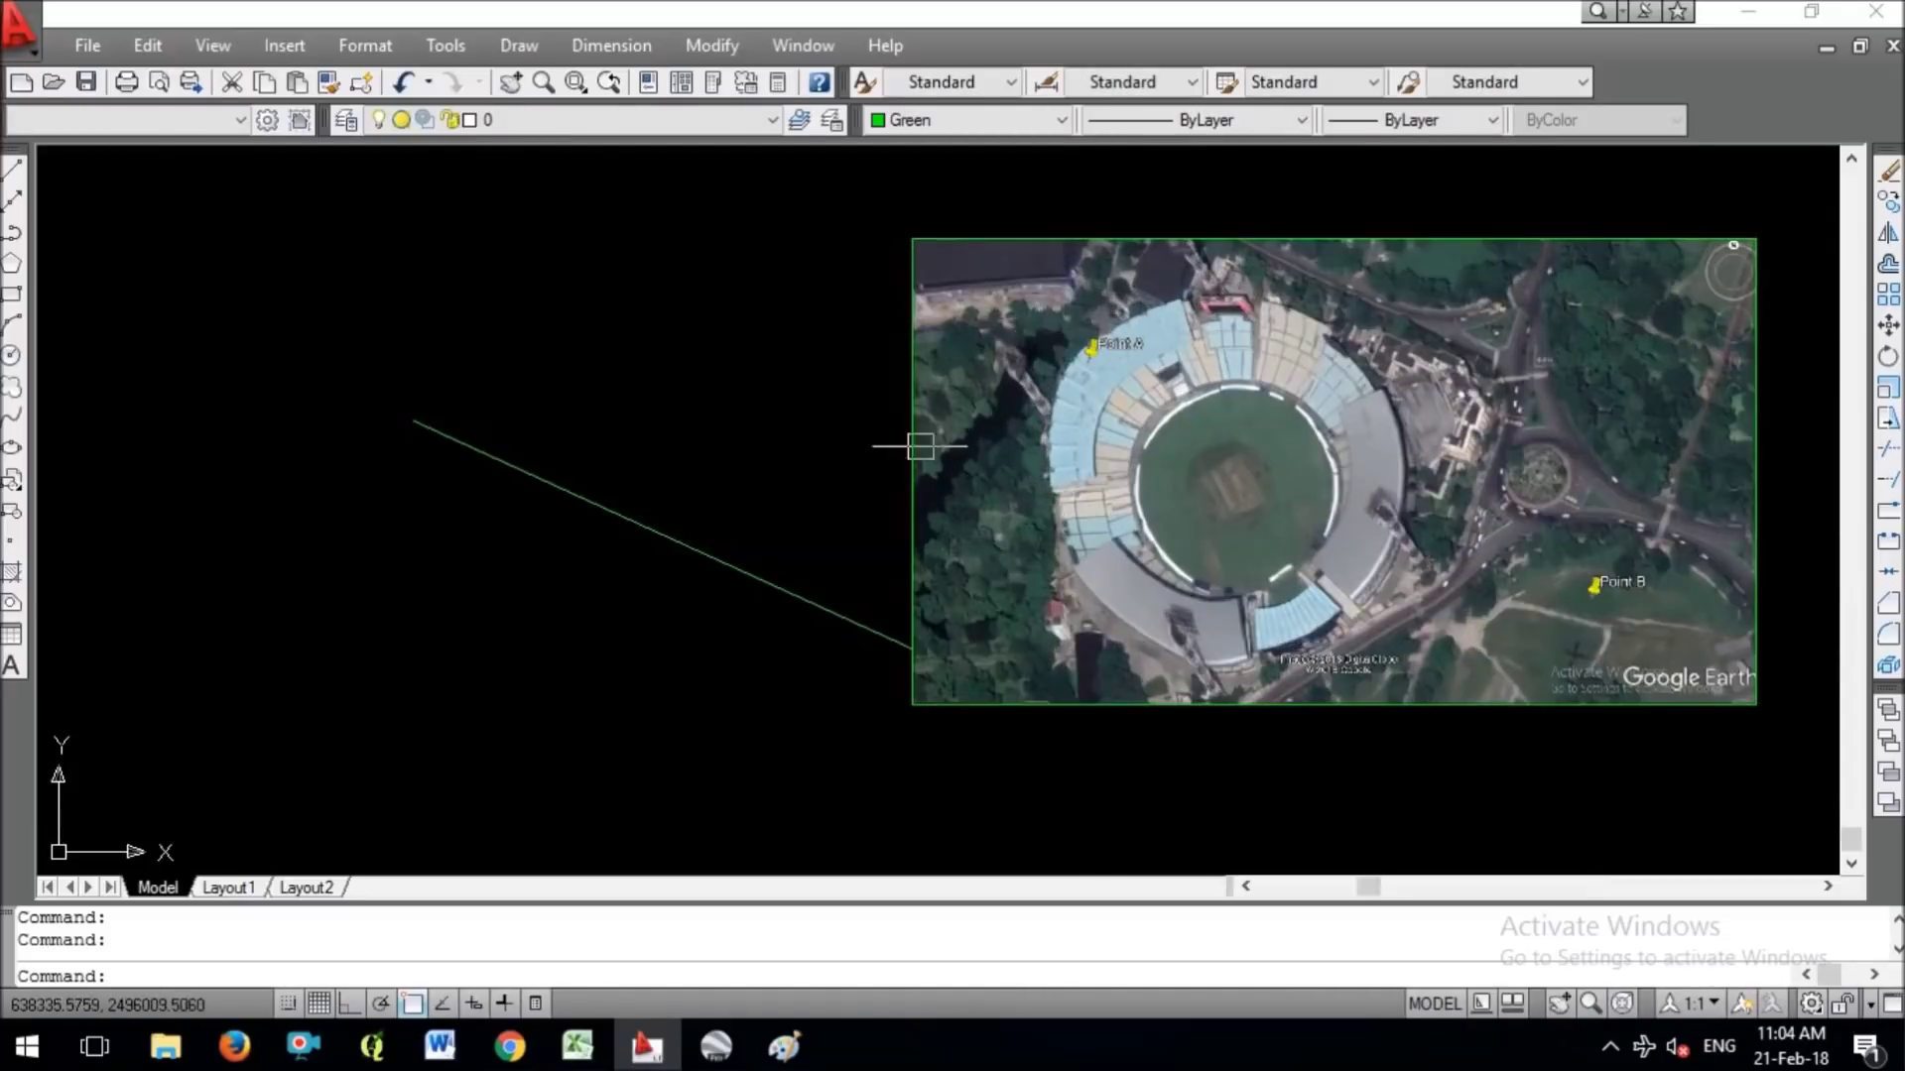
{"action": "left_click", "coordinate": [742, 575]}
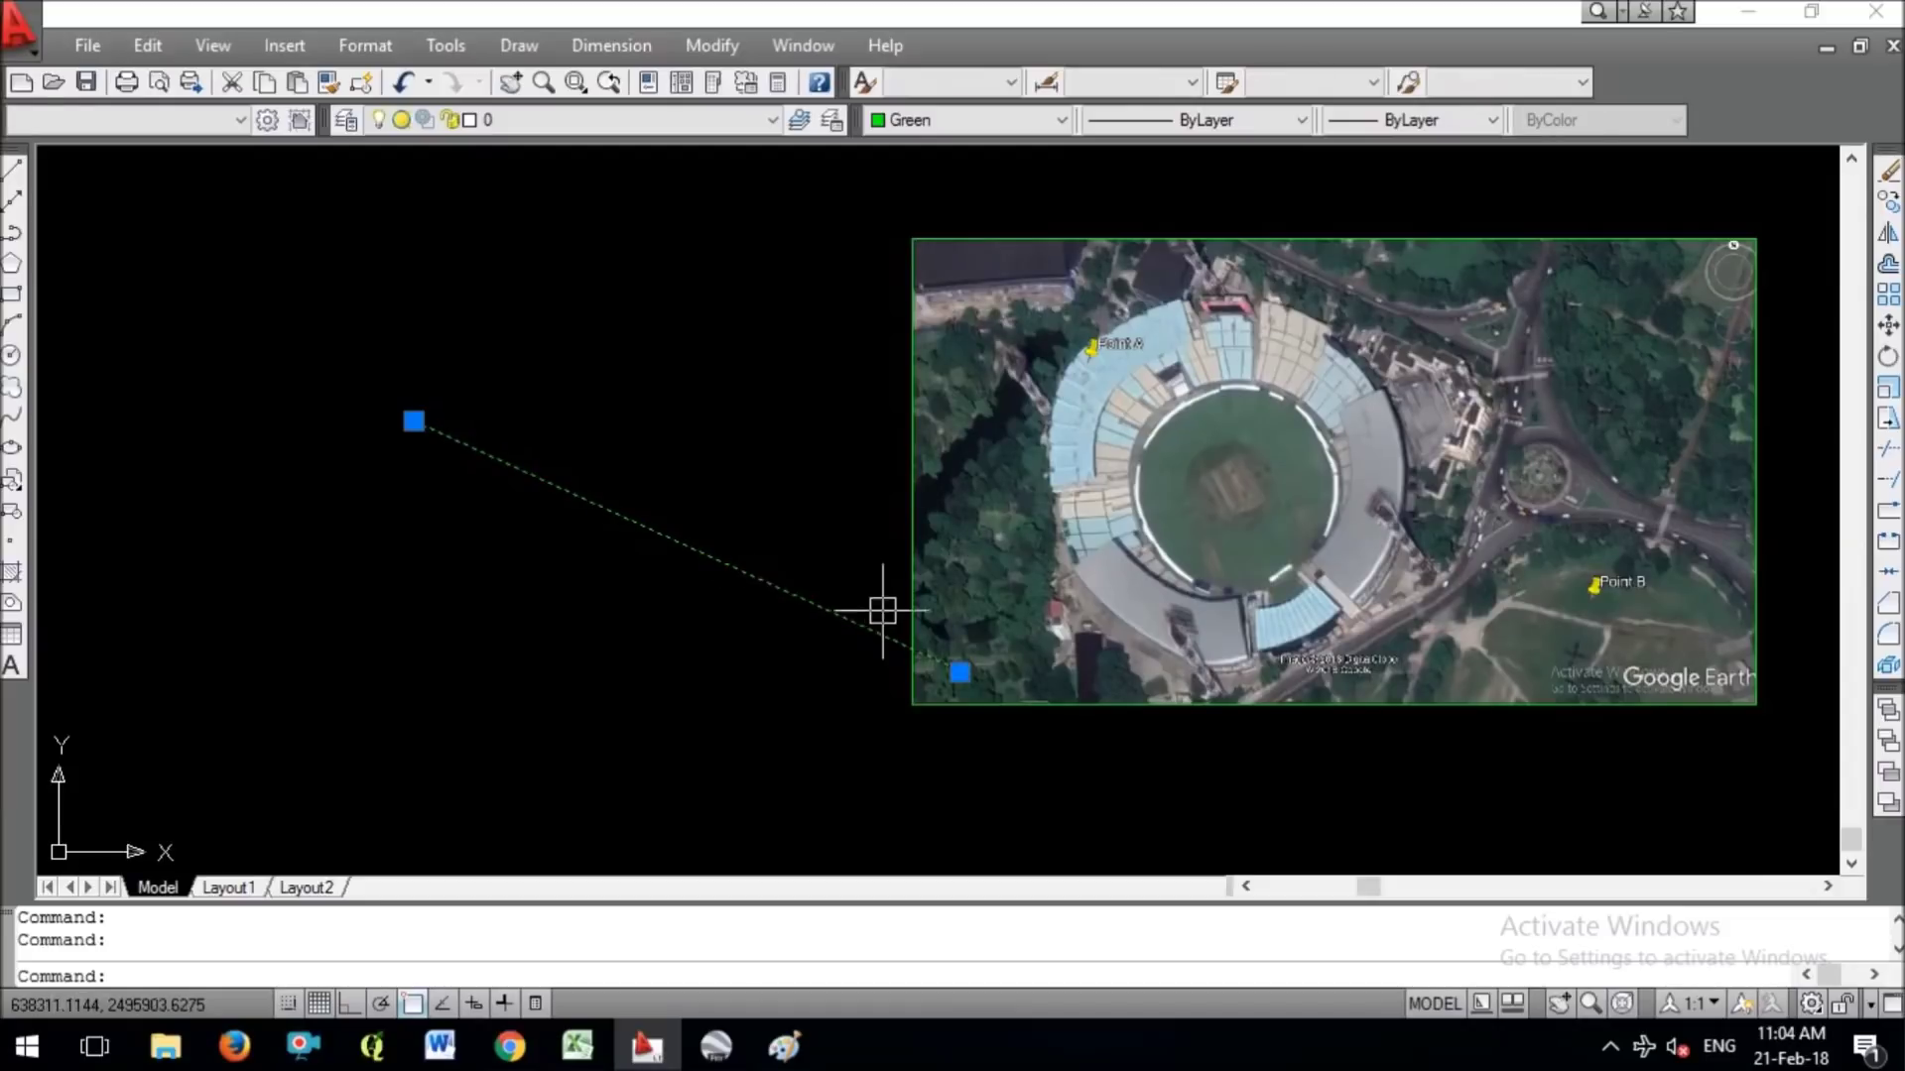
{"action": "key", "text": "Escape"}
Change the colour of the image frame to Red and clear the selection.
{"action": "left_click", "coordinate": [1028, 230]}
{"action": "left_click", "coordinate": [992, 121]}
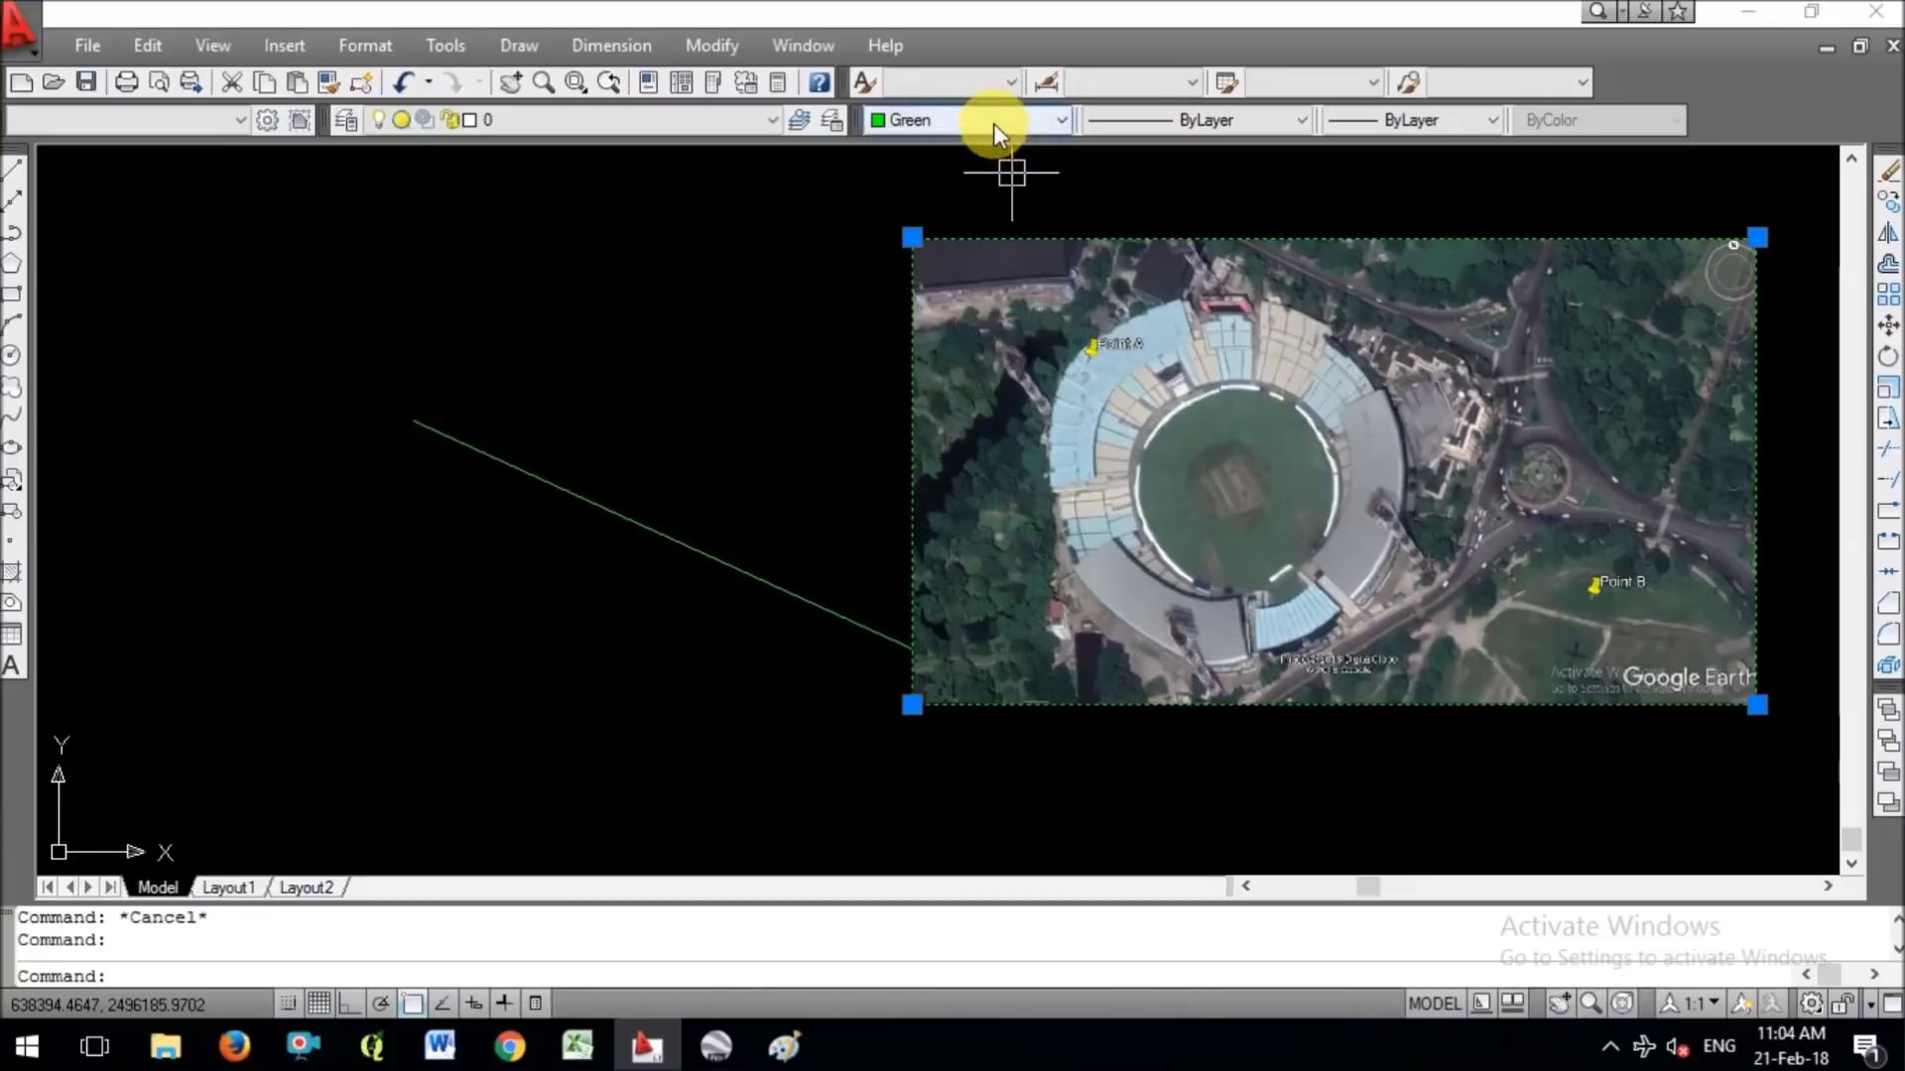
{"action": "left_click", "coordinate": [970, 199]}
{"action": "key", "text": "Escape"}
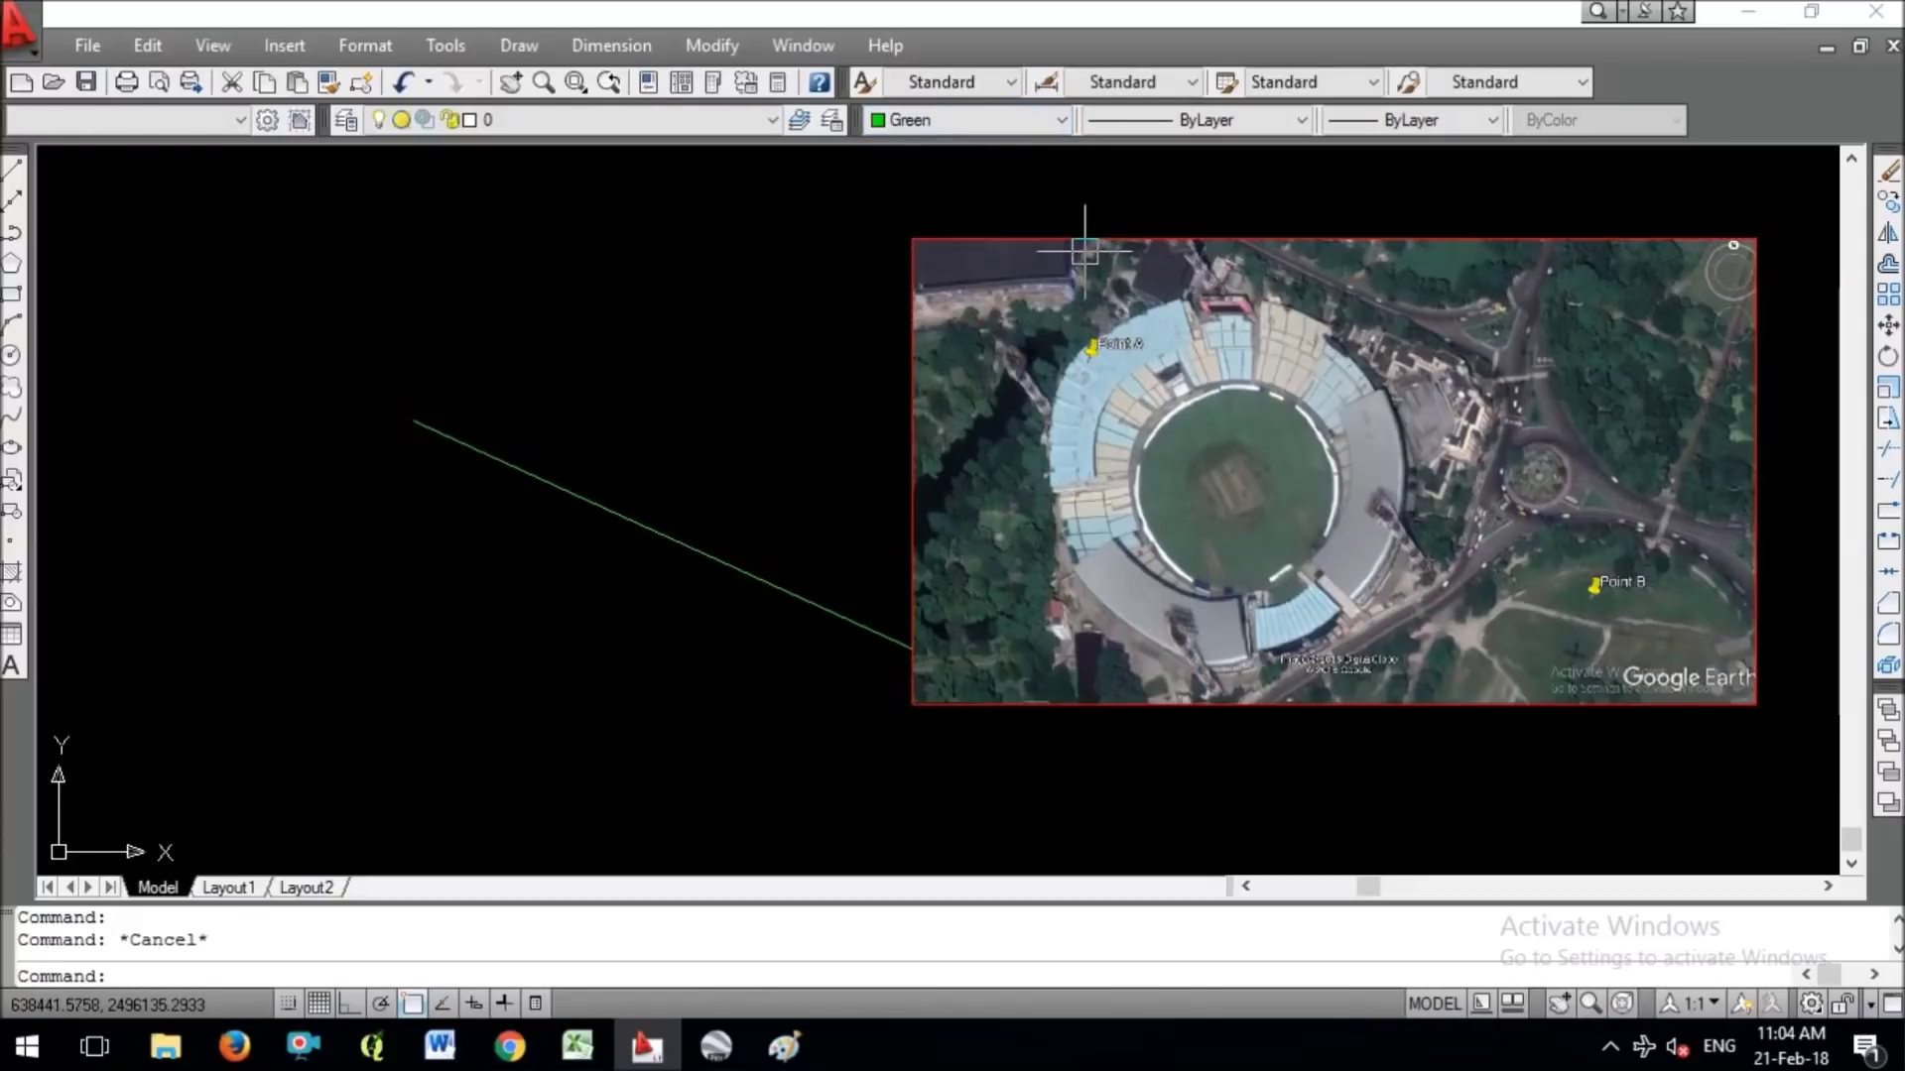
{"action": "left_click", "coordinate": [1080, 249]}
{"action": "key", "text": "Escape"}
Use MOVE to shift the image from the tip of its Point A pin to the Point A end of the green polyline.
{"action": "scroll", "coordinate": [1086, 347], "scroll_direction": "up", "scroll_amount": 5}
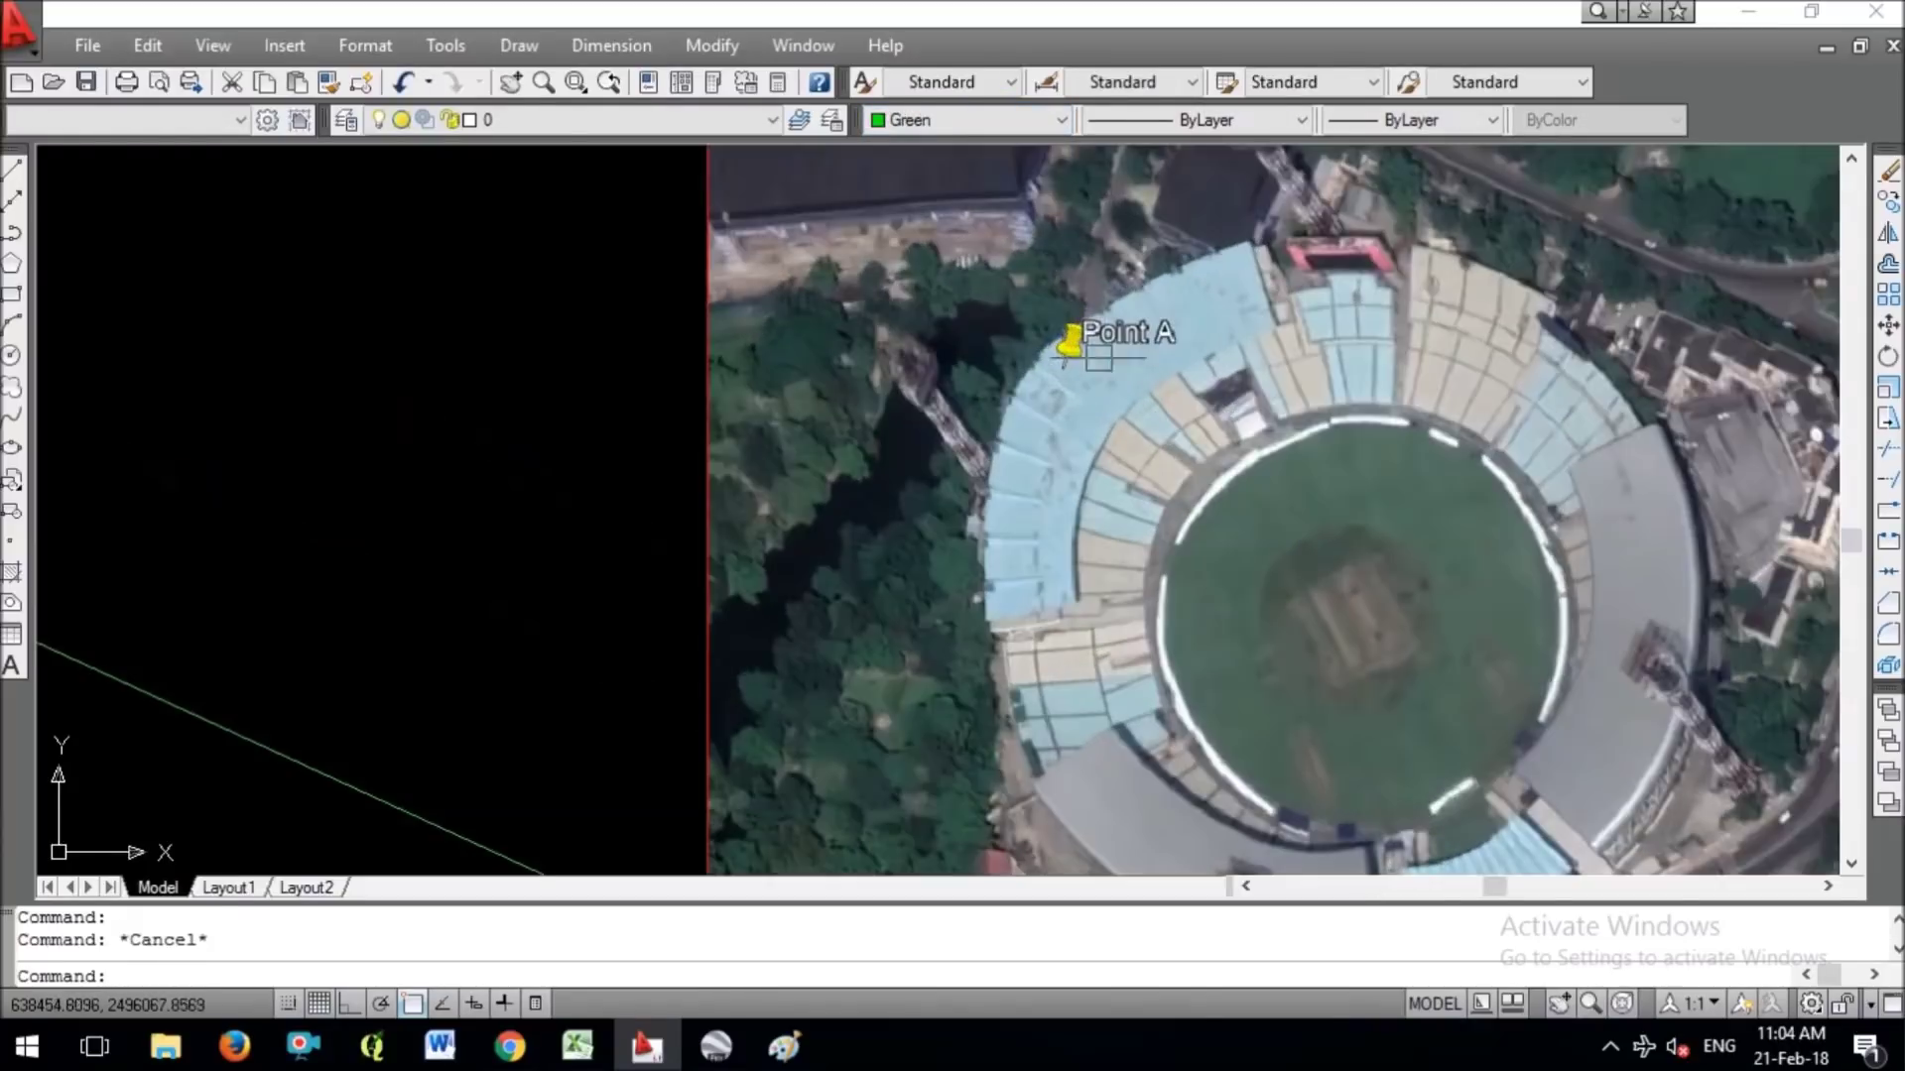
{"action": "scroll", "coordinate": [1086, 365], "scroll_direction": "up", "scroll_amount": 4}
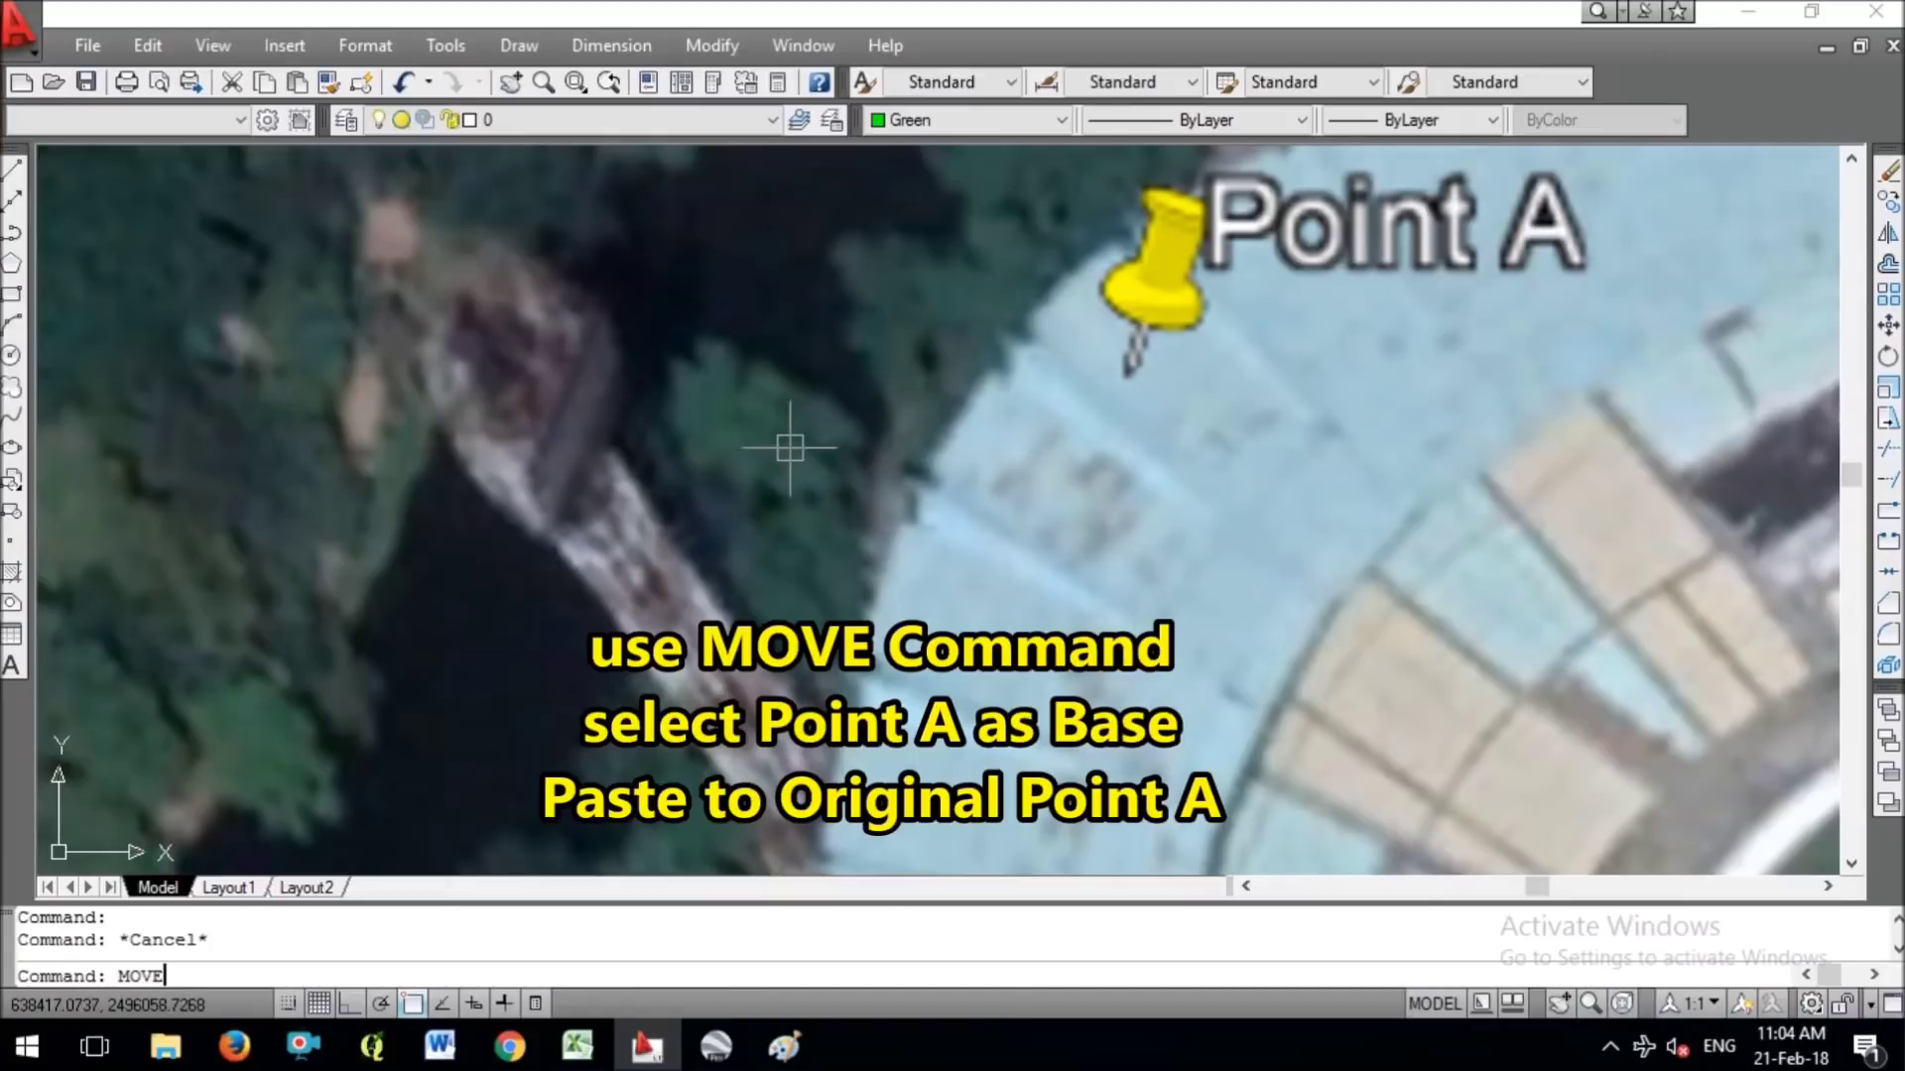
{"action": "key", "text": "Return"}
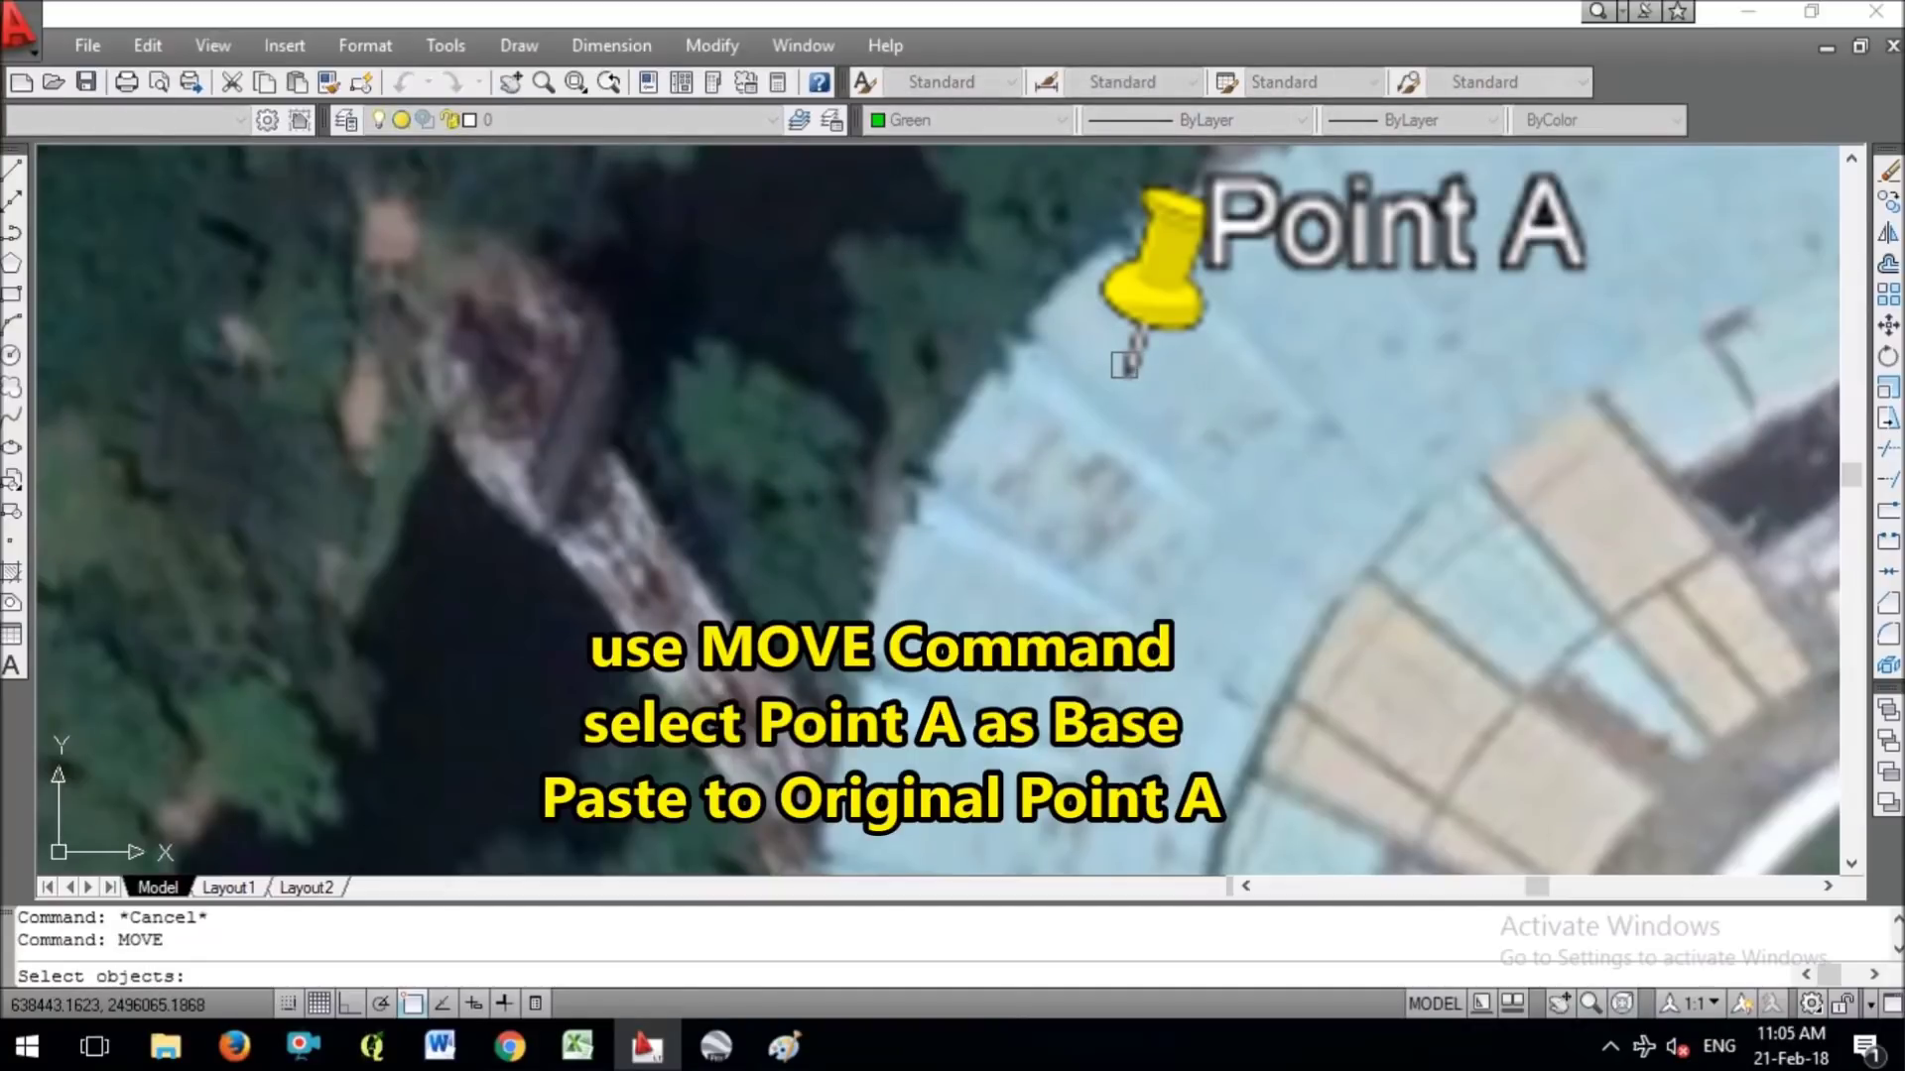
{"action": "scroll", "coordinate": [1124, 365], "scroll_direction": "down", "scroll_amount": 8}
{"action": "left_click", "coordinate": [1162, 295]}
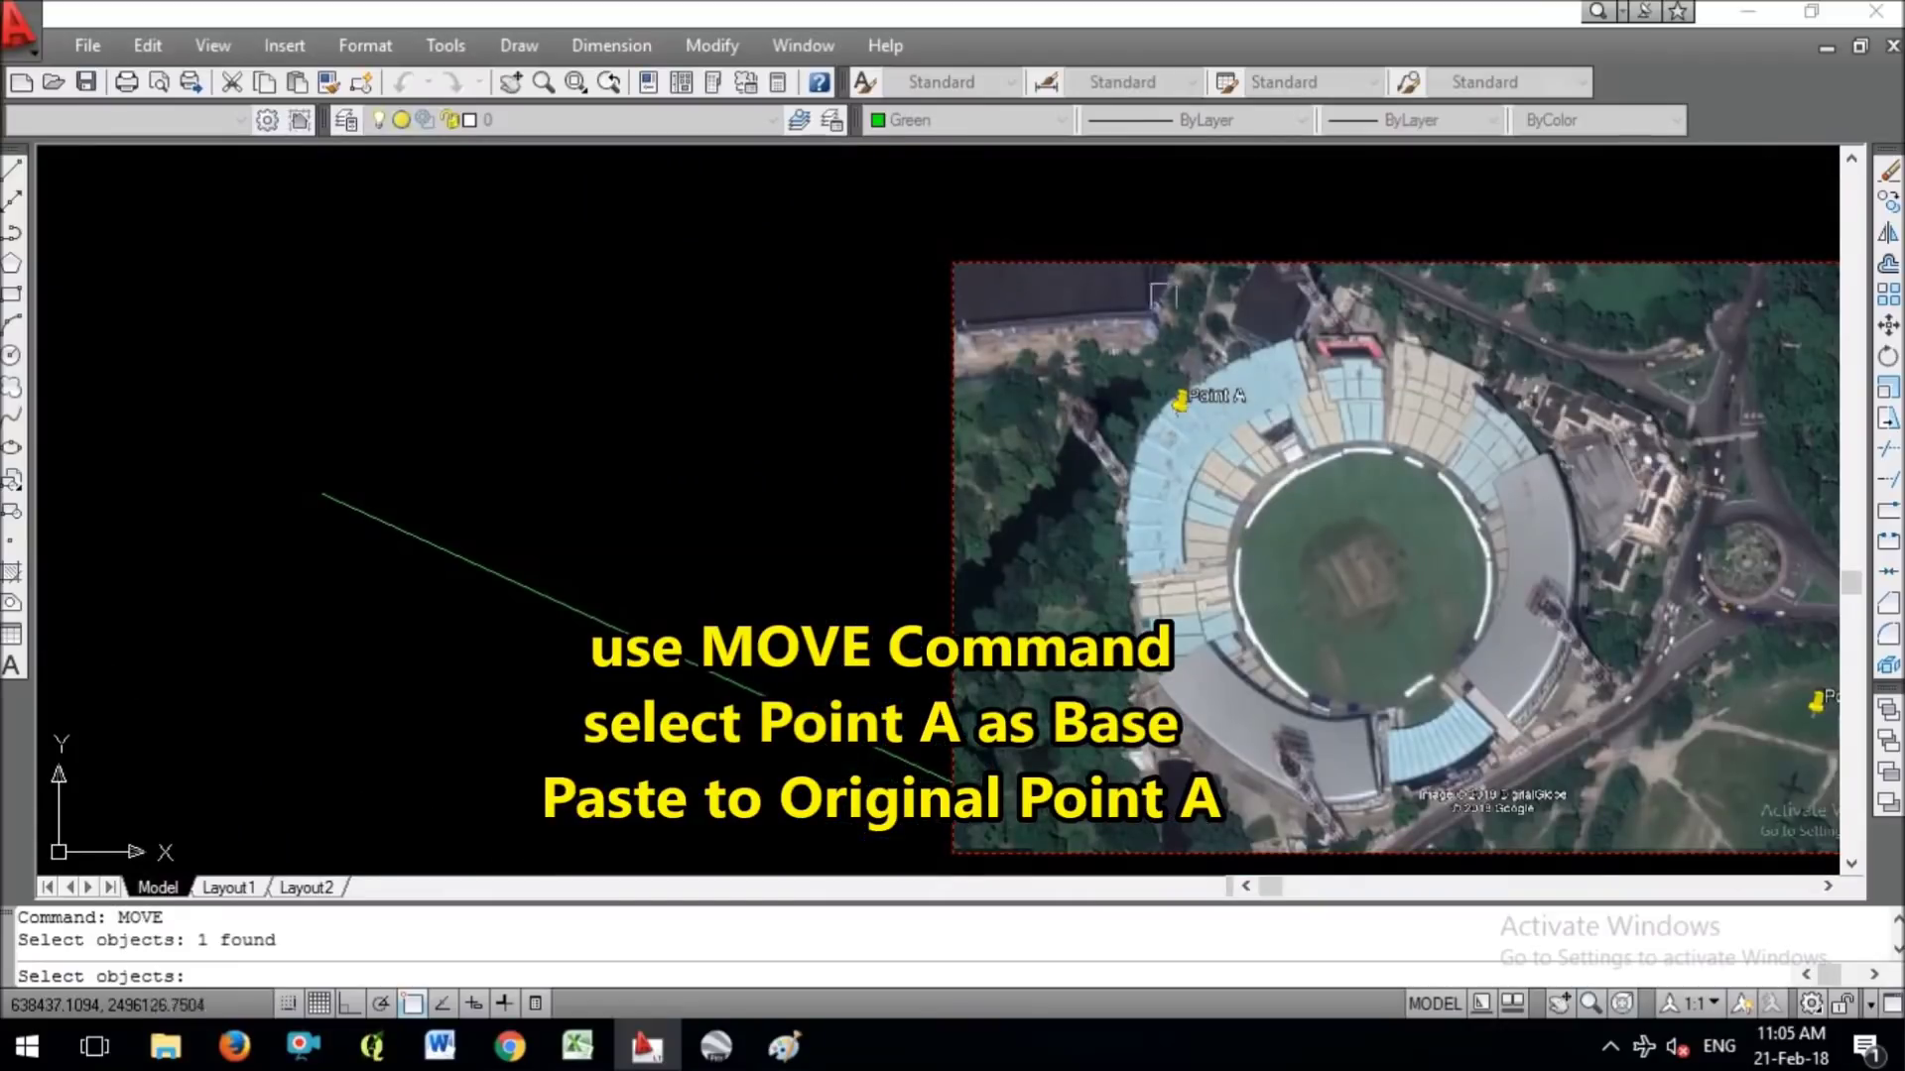
{"action": "key", "text": "Return"}
{"action": "scroll", "coordinate": [1178, 372], "scroll_direction": "up", "scroll_amount": 6}
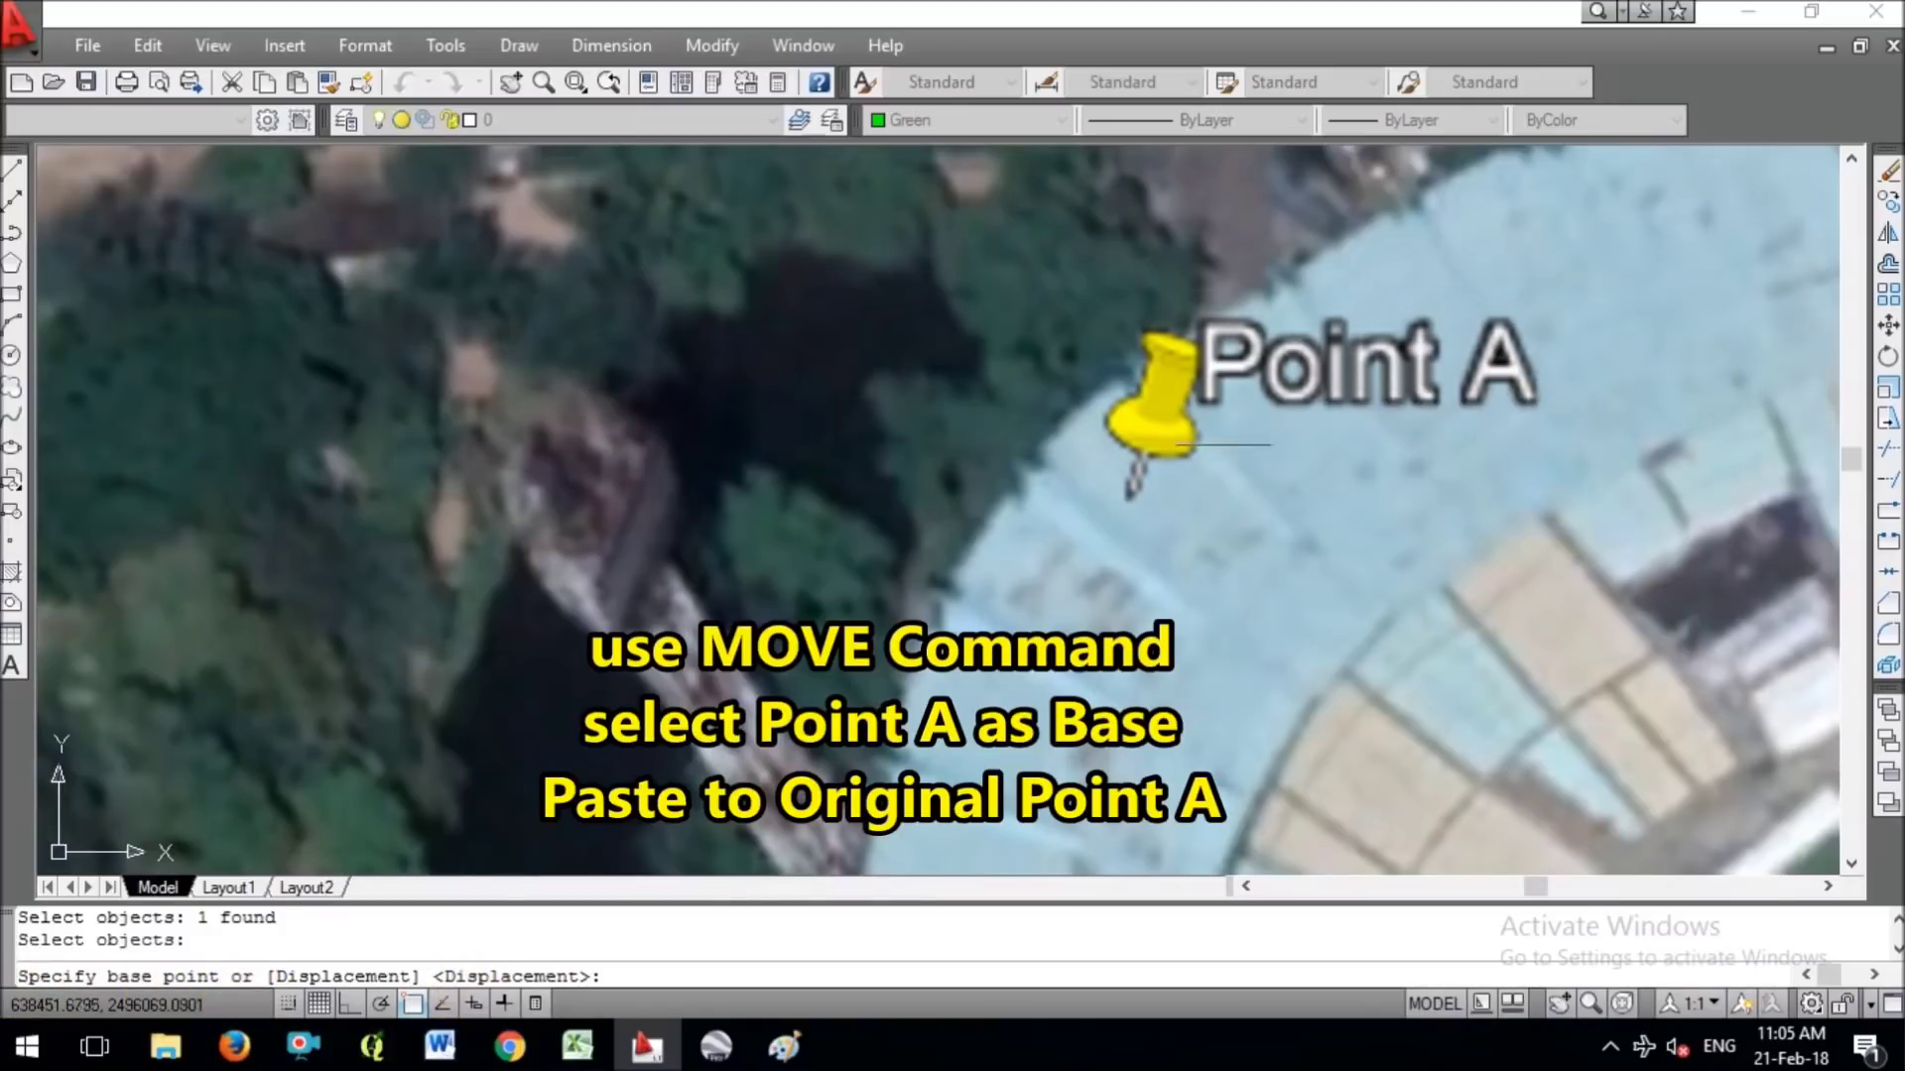
{"action": "scroll", "coordinate": [1129, 493], "scroll_direction": "up", "scroll_amount": 4}
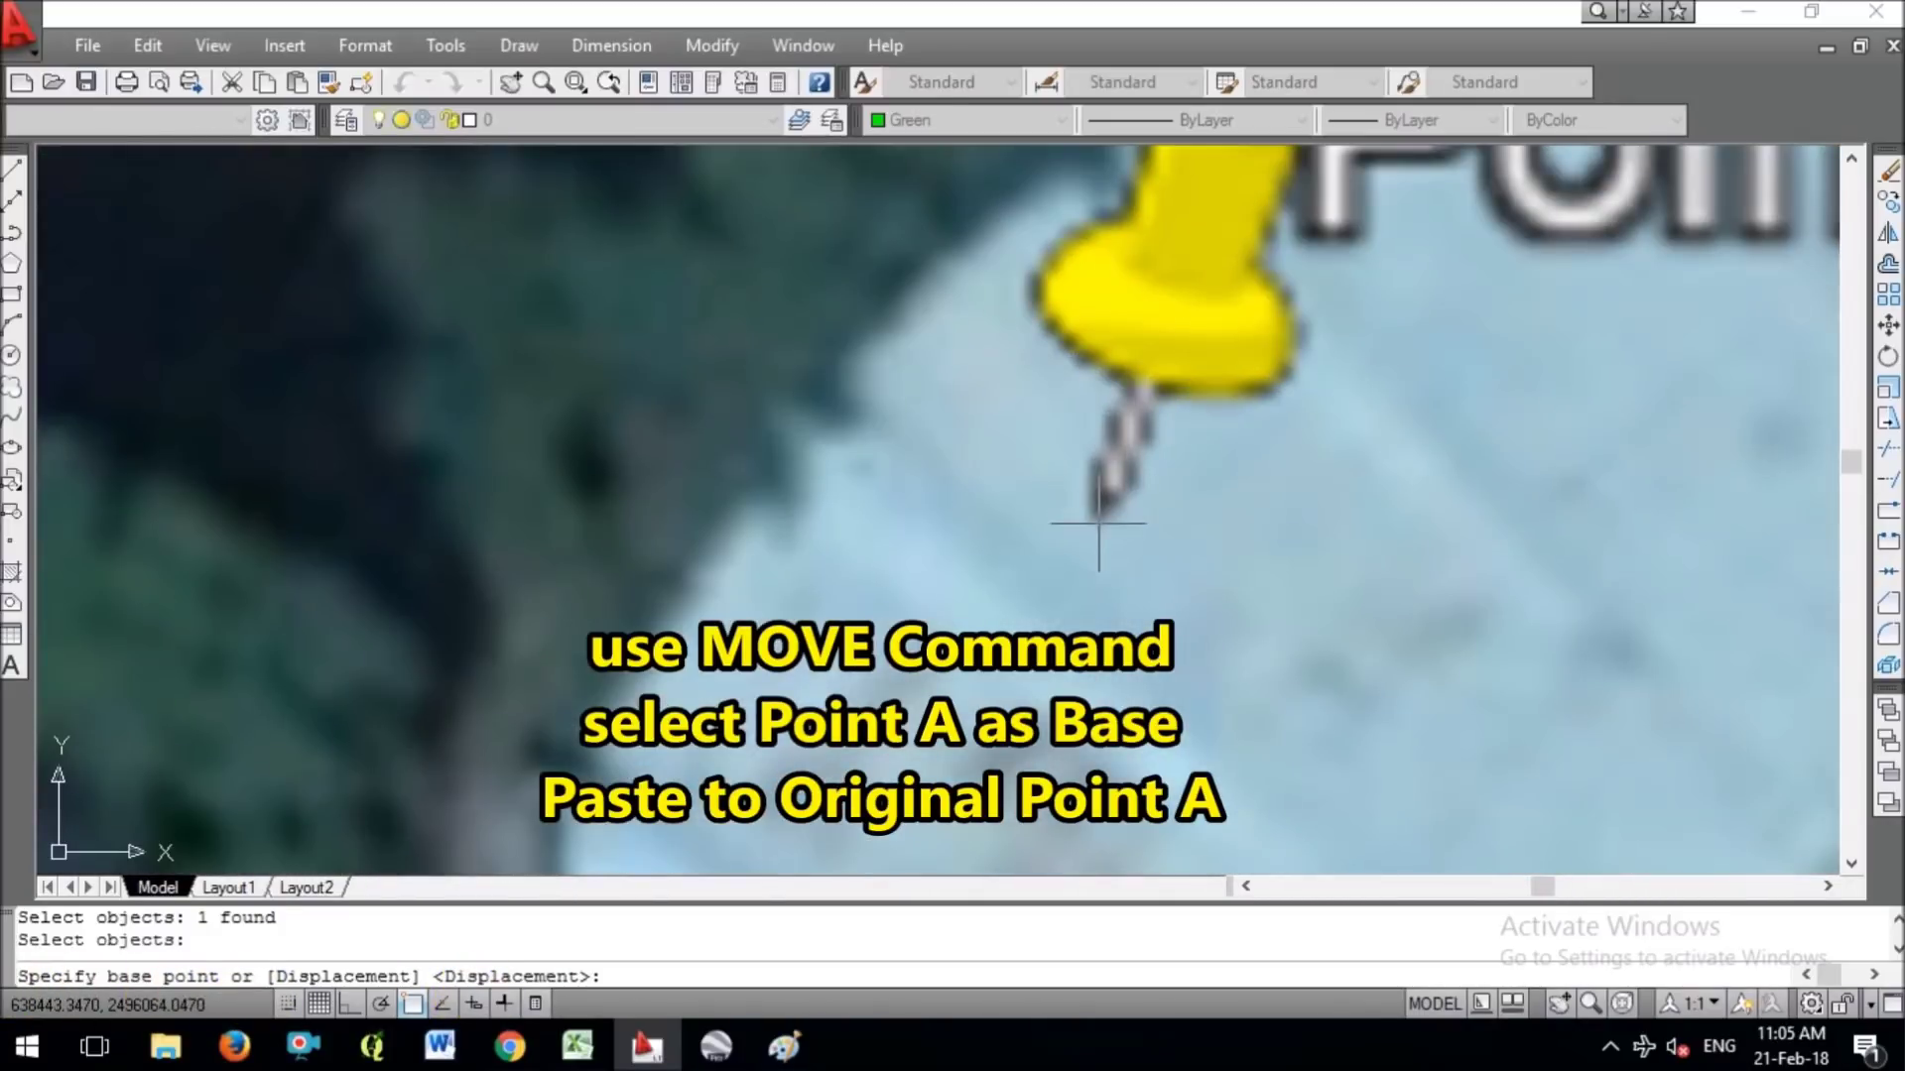
{"action": "left_click", "coordinate": [1097, 520]}
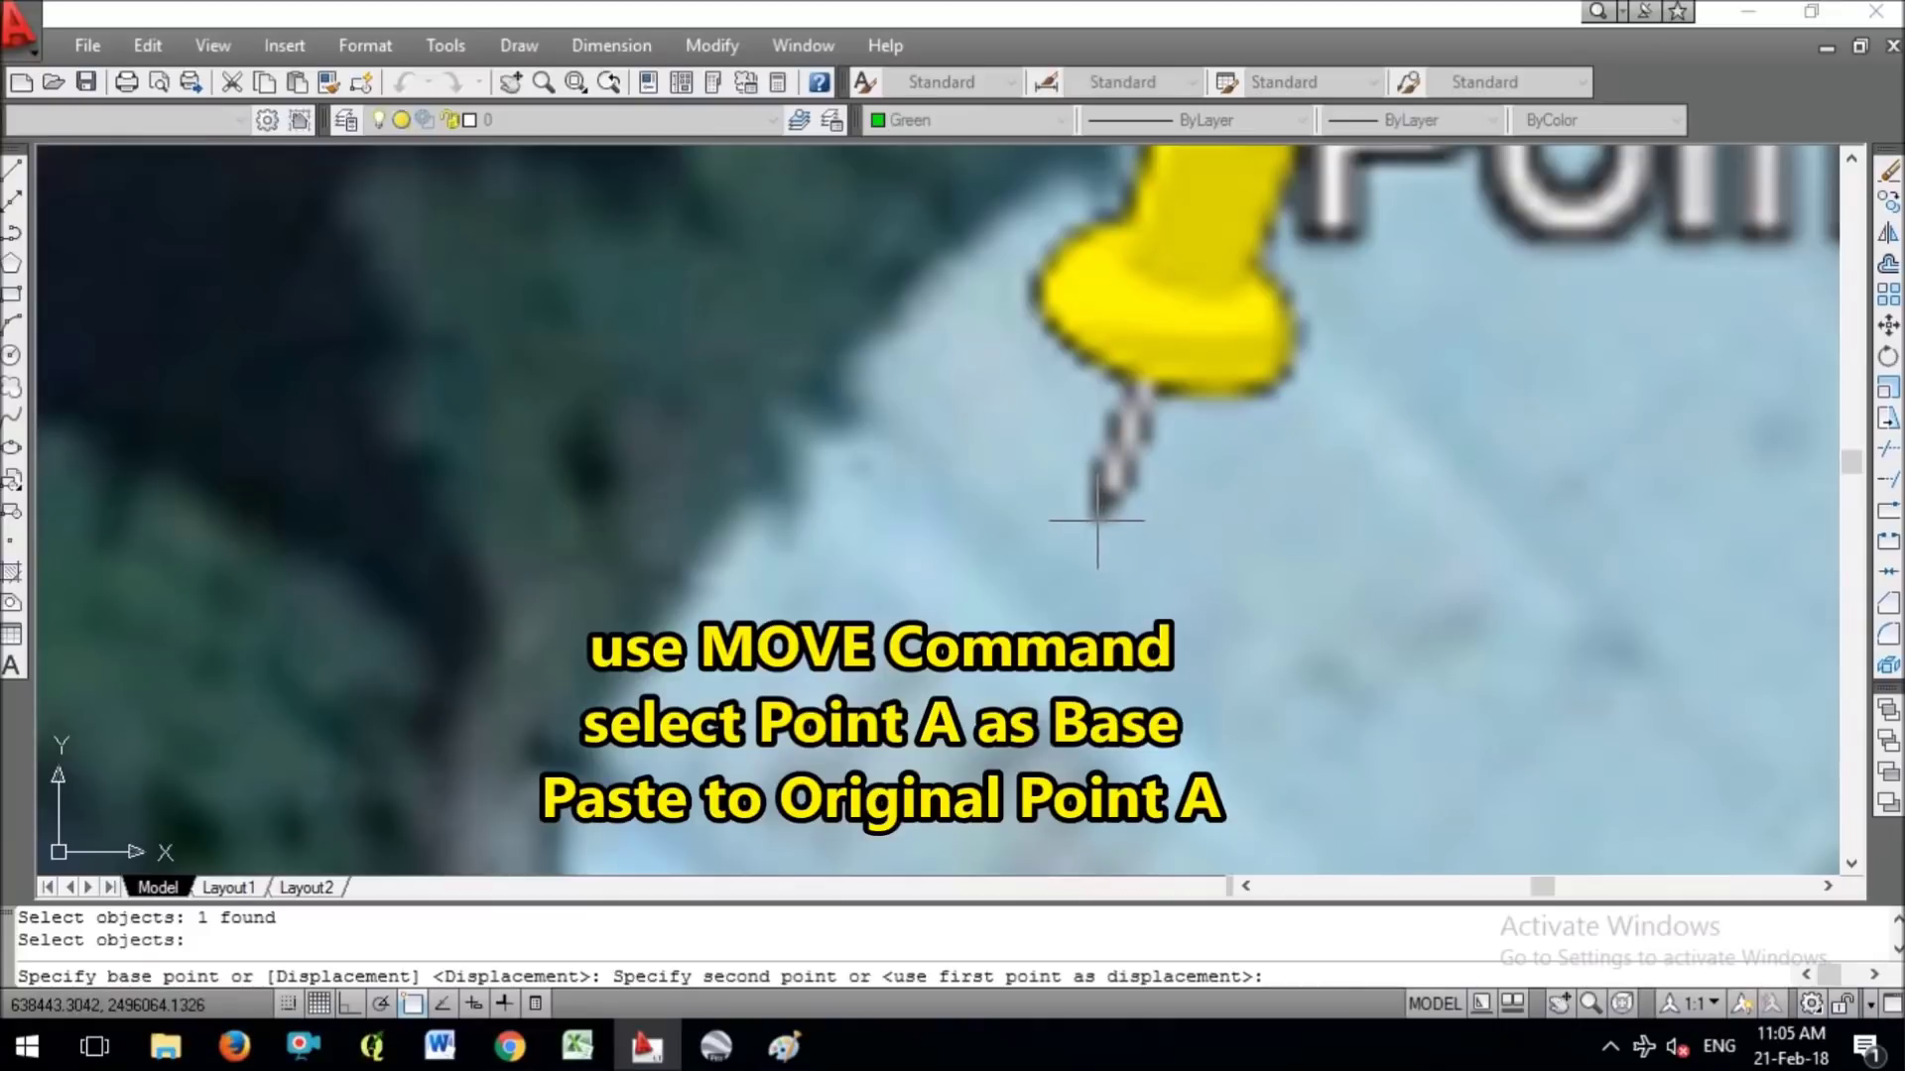
{"action": "scroll", "coordinate": [1097, 516], "scroll_direction": "down", "scroll_amount": 6}
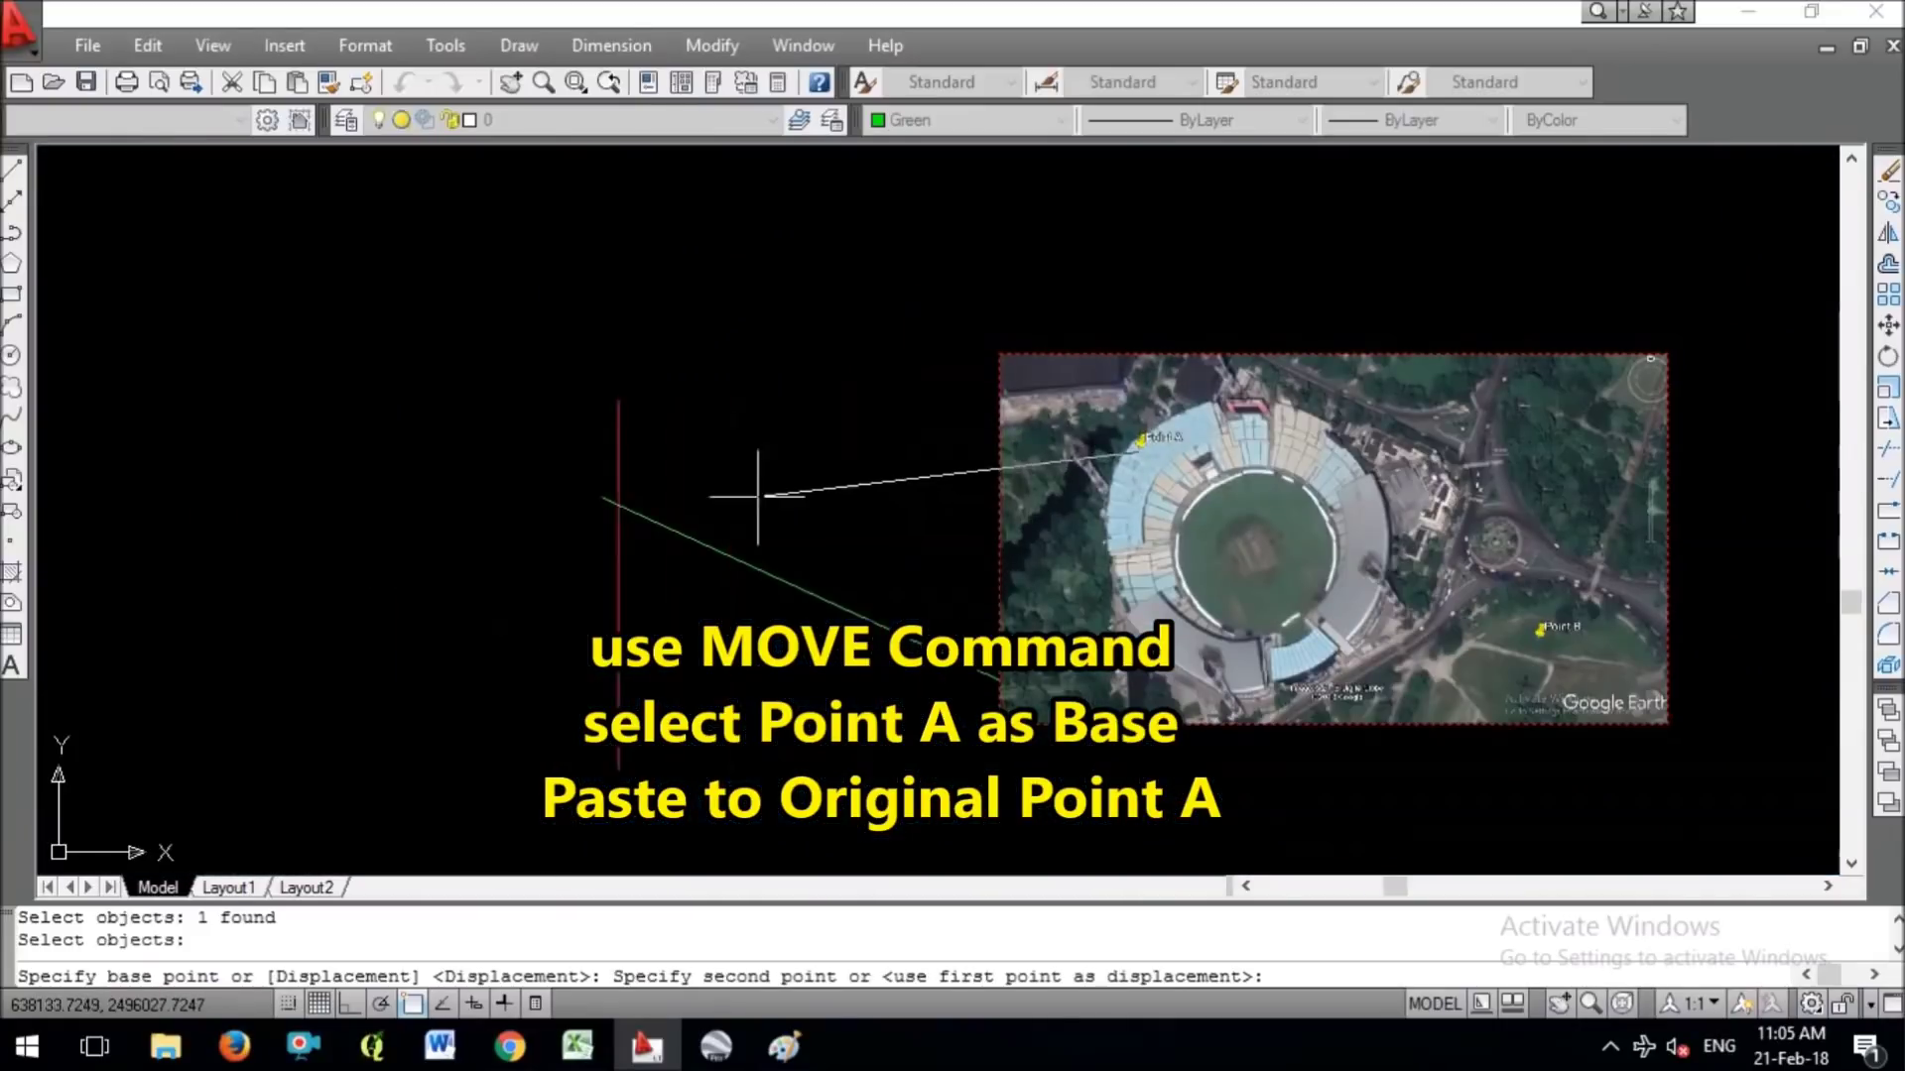
{"action": "left_click", "coordinate": [603, 497]}
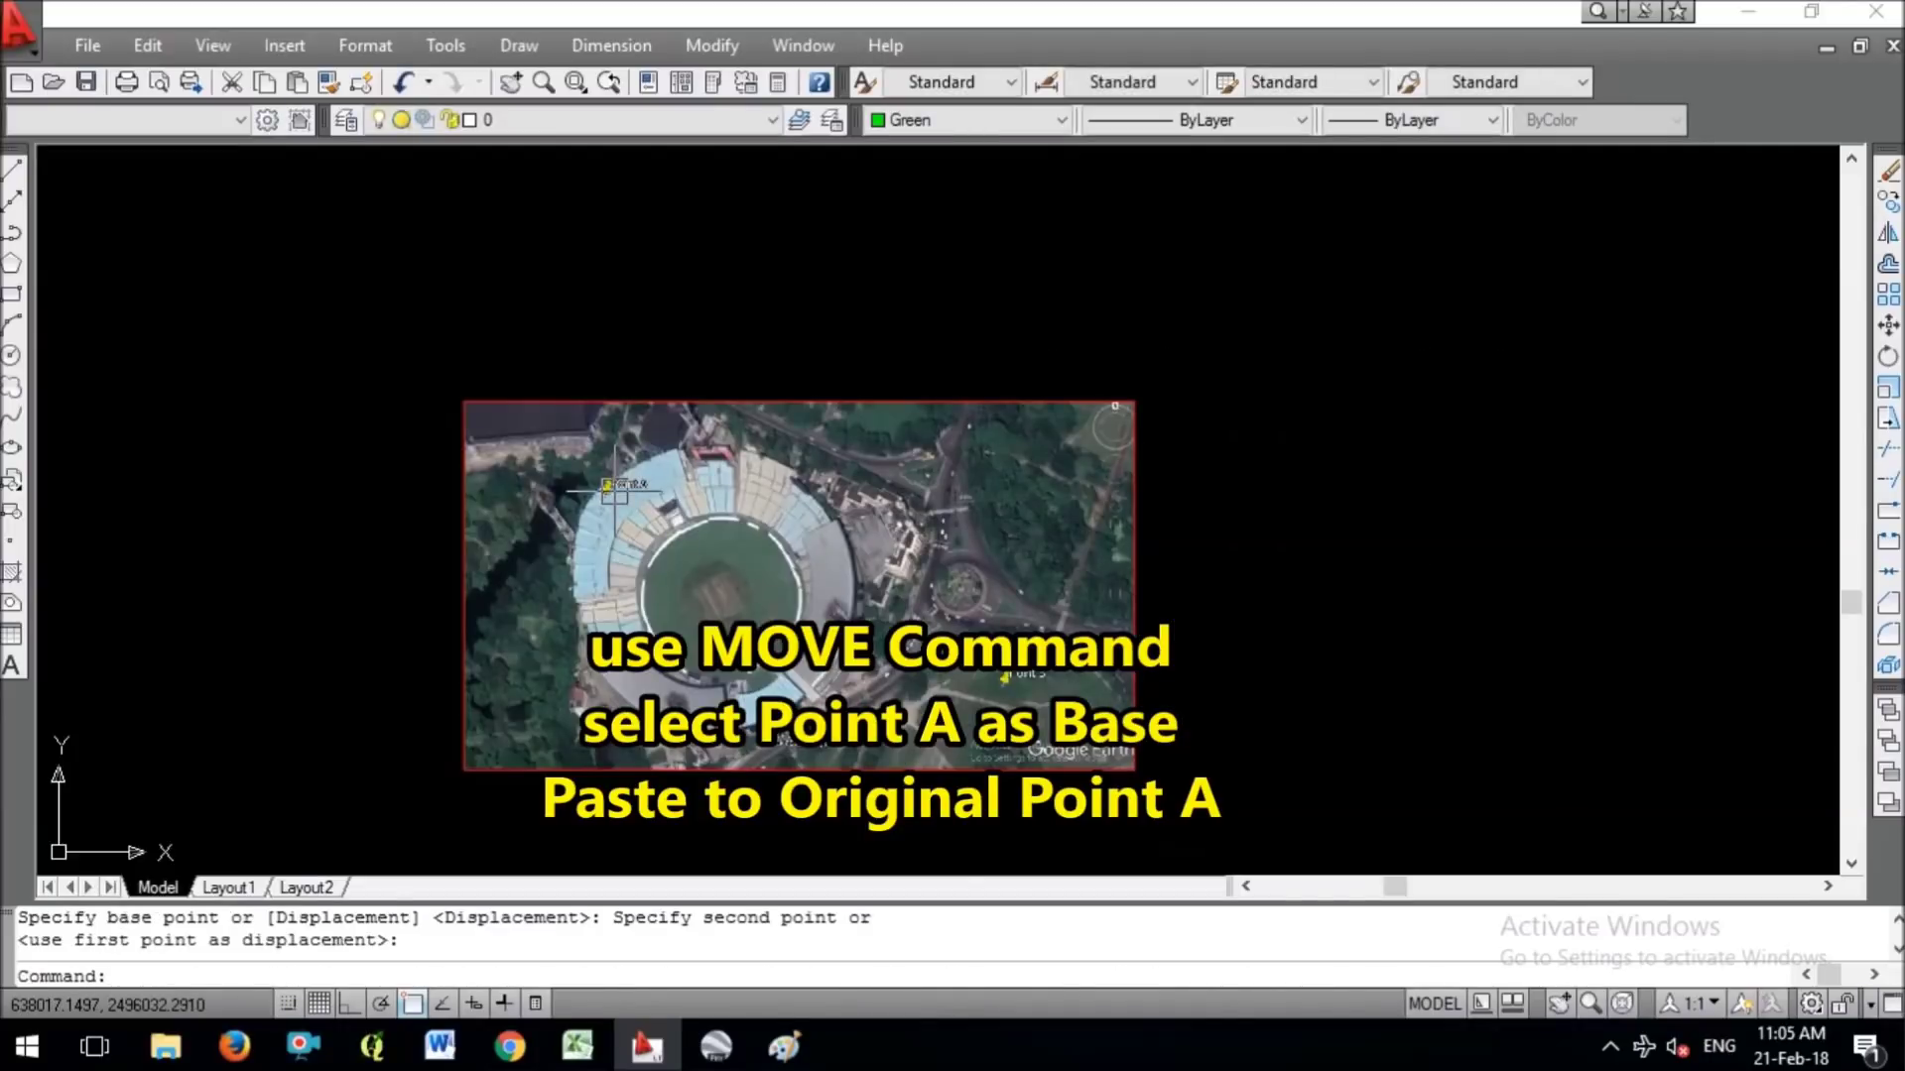
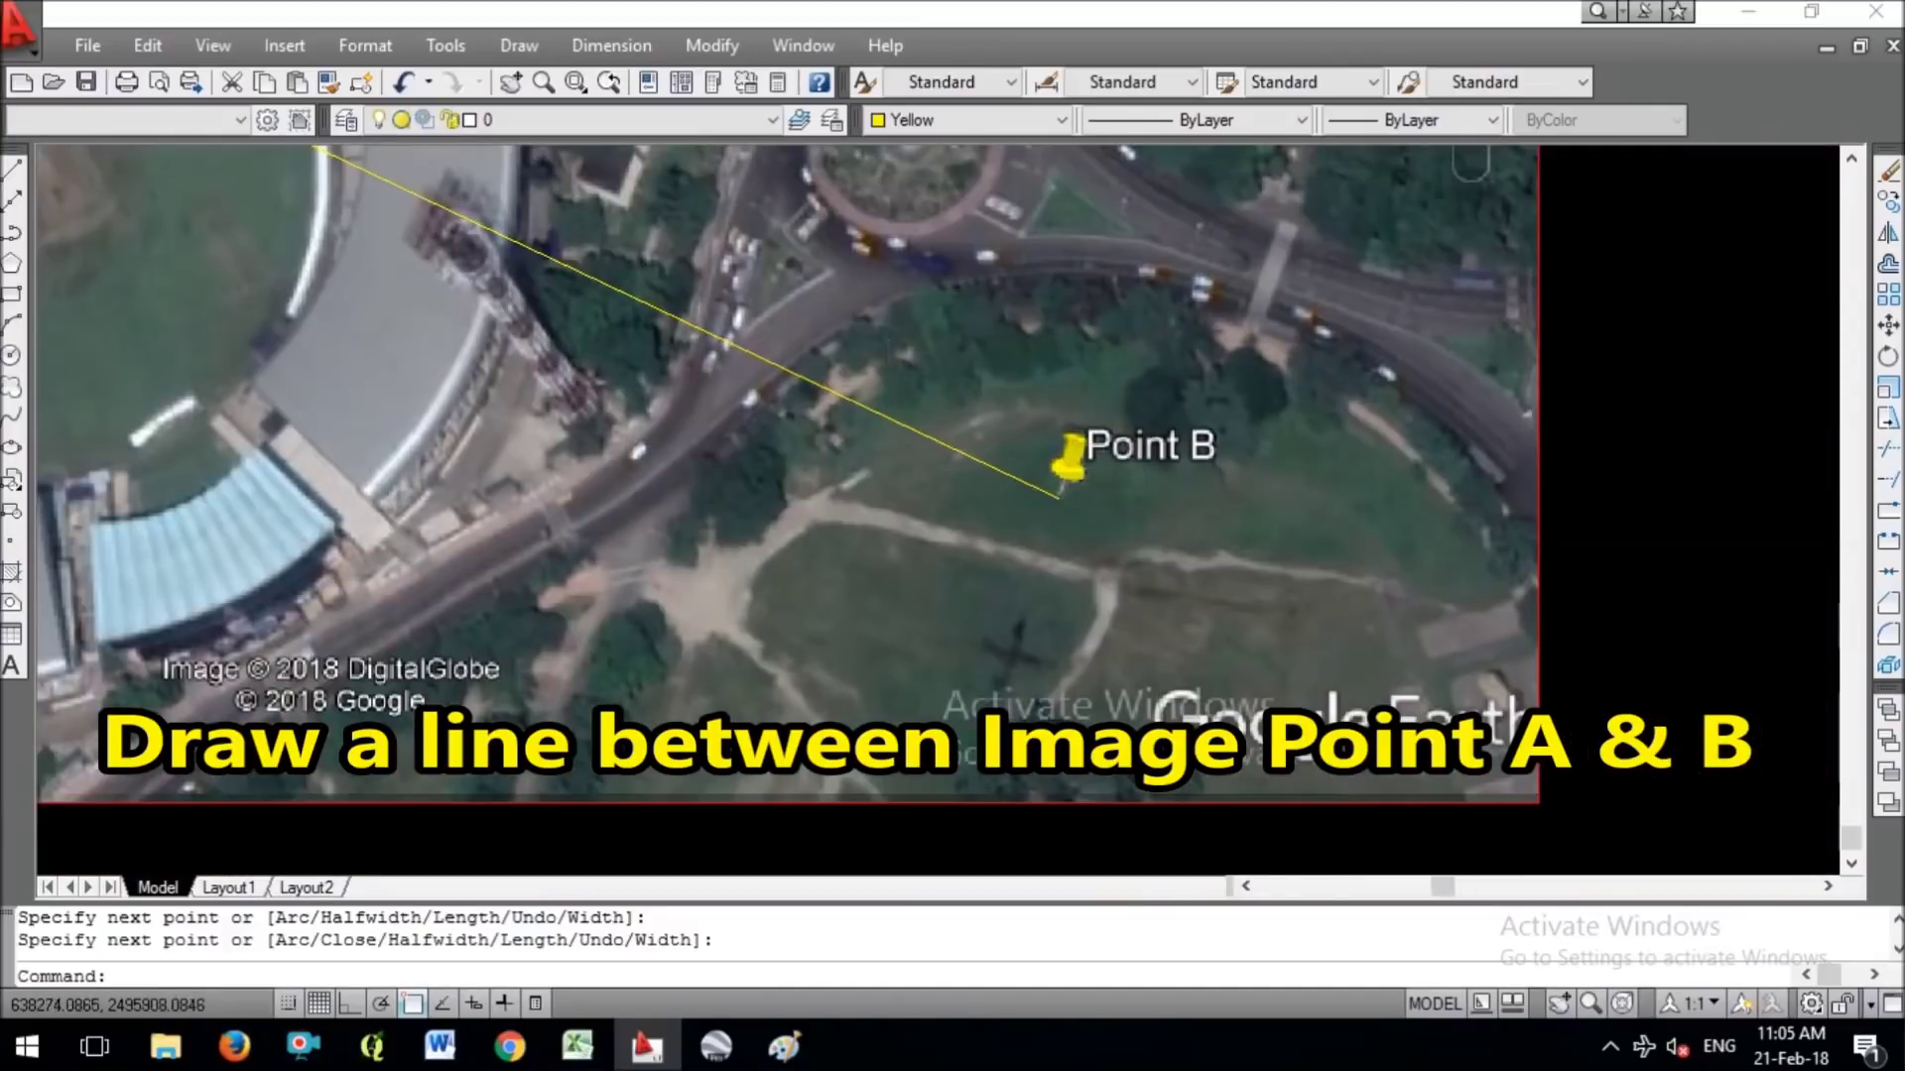
Bring the green reference polyline to the front of the draw order, above the image.
{"action": "scroll", "coordinate": [1058, 496], "scroll_direction": "down", "scroll_amount": 3}
{"action": "scroll", "coordinate": [808, 370], "scroll_direction": "up", "scroll_amount": 2}
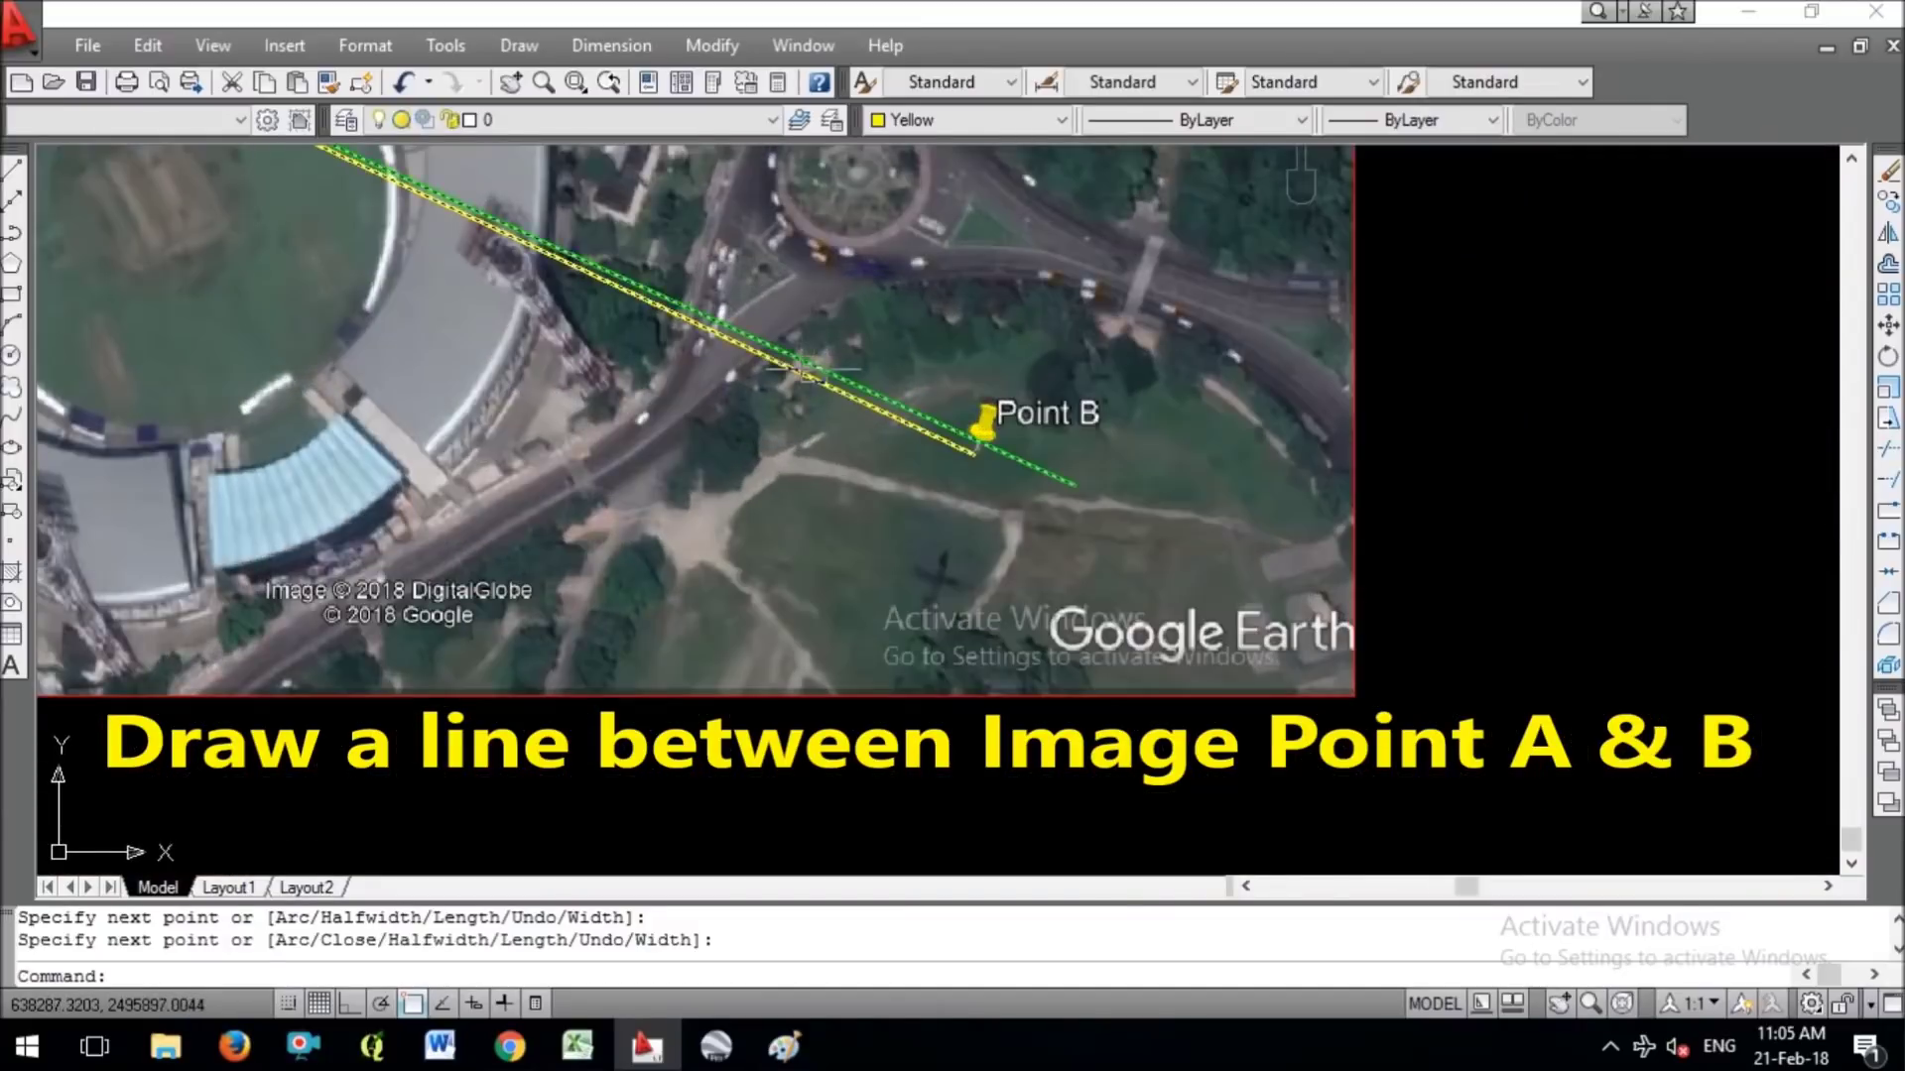
{"action": "left_click", "coordinate": [811, 371]}
{"action": "right_click", "coordinate": [826, 376]}
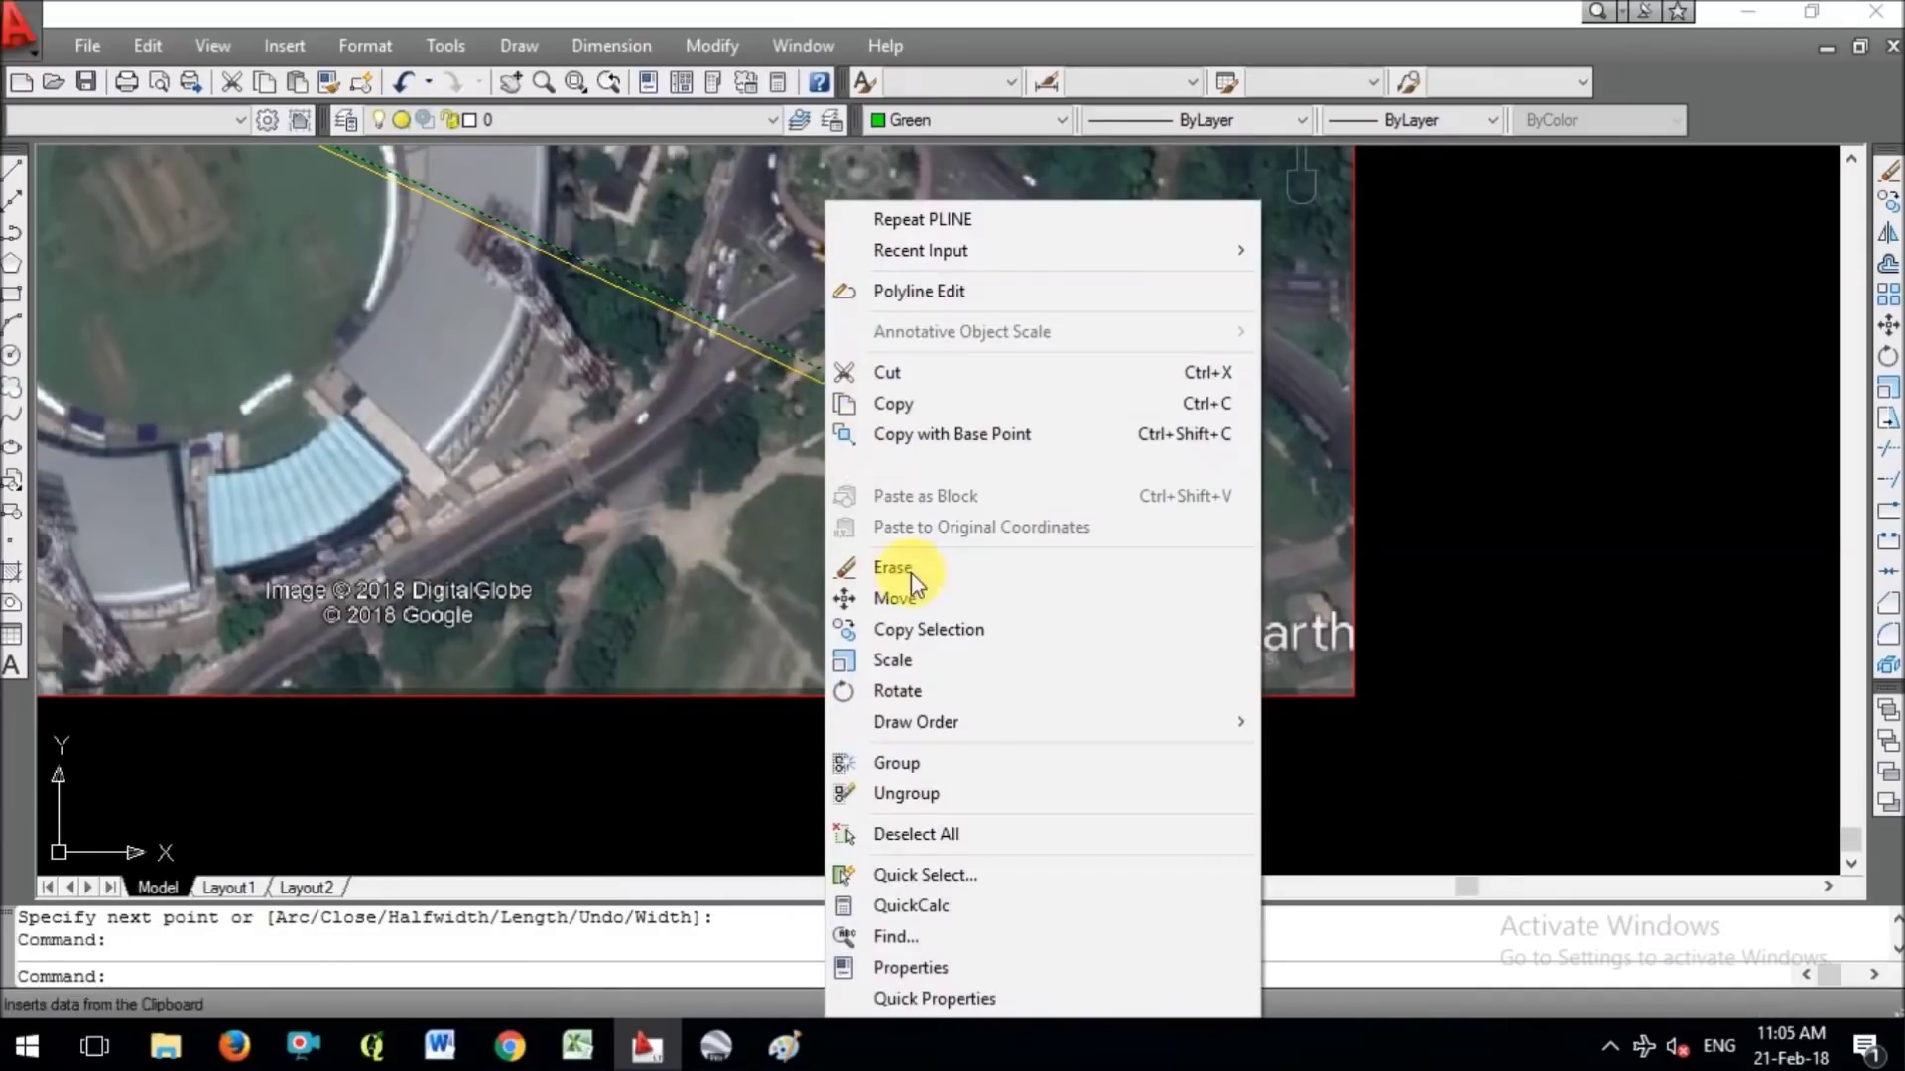
{"action": "mouse_move", "coordinate": [1004, 734]}
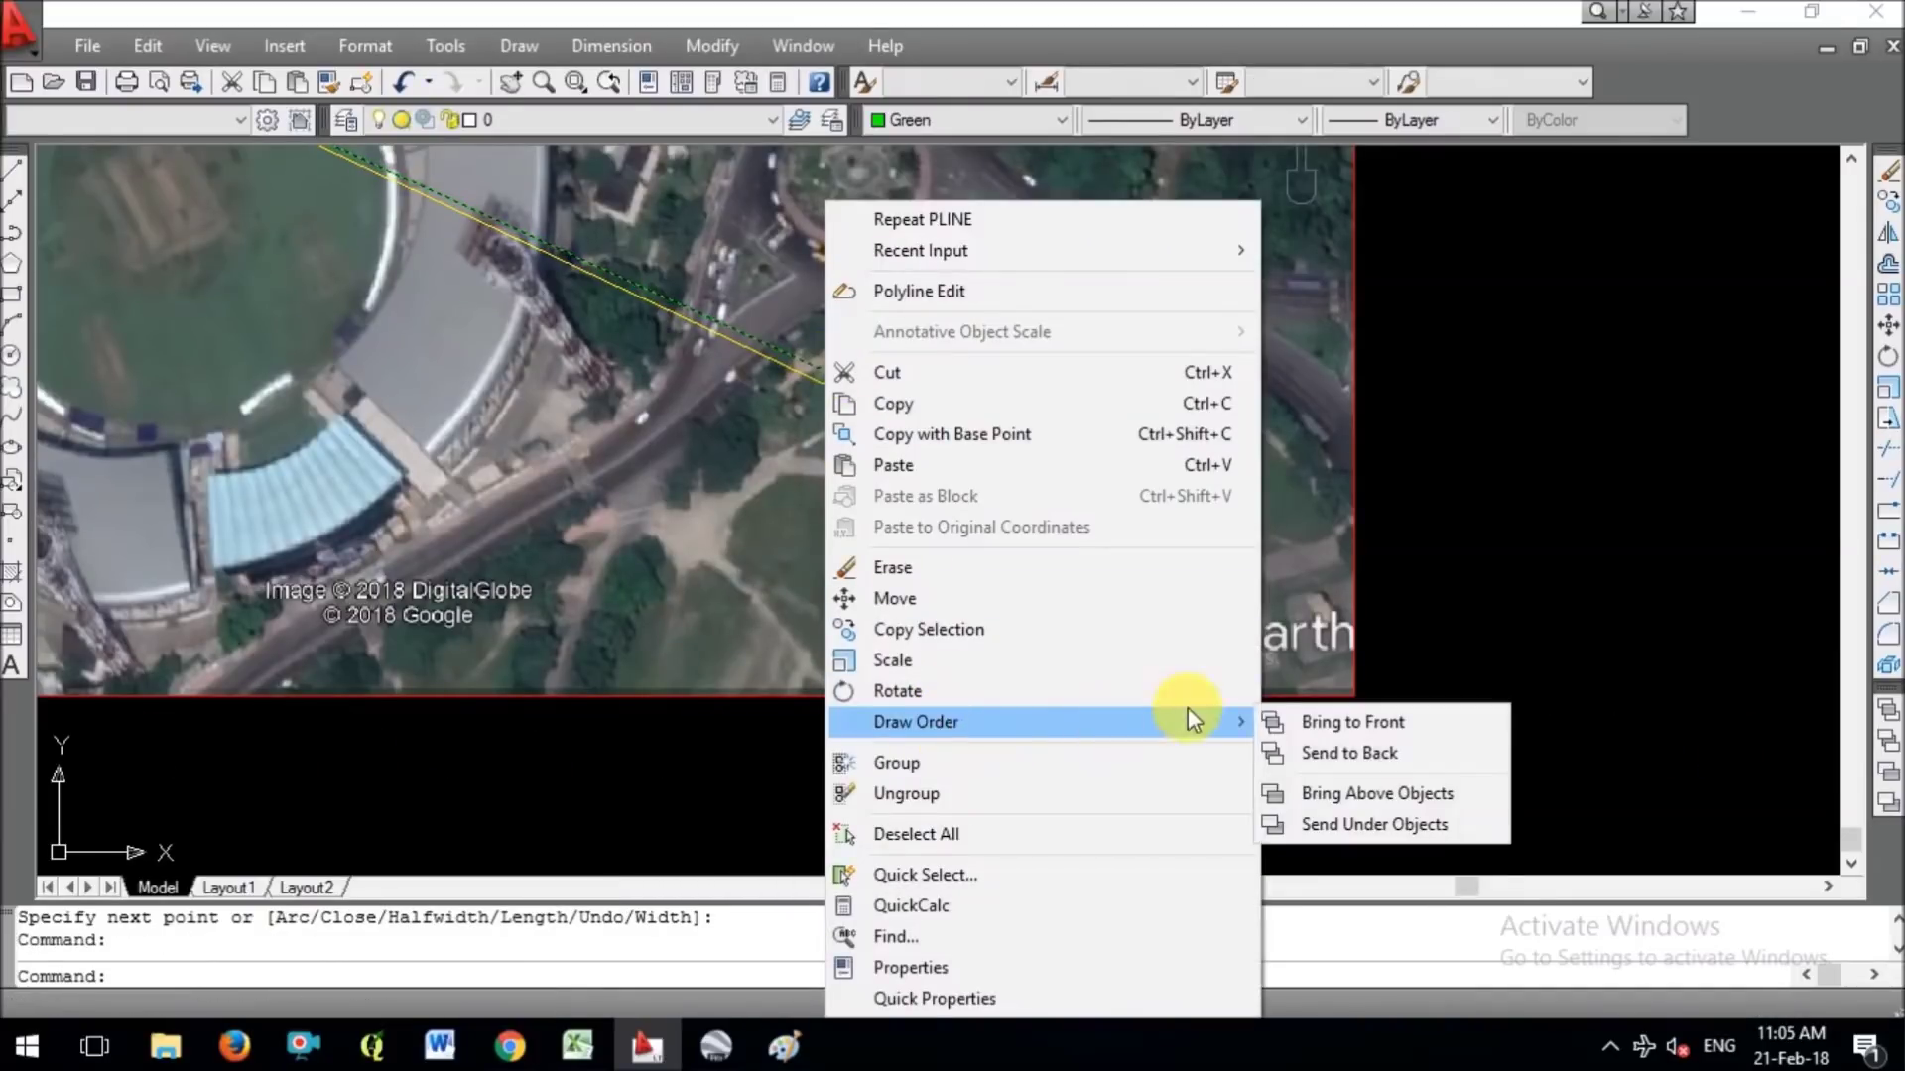
{"action": "left_click", "coordinate": [1301, 722]}
{"action": "left_click", "coordinate": [1633, 534]}
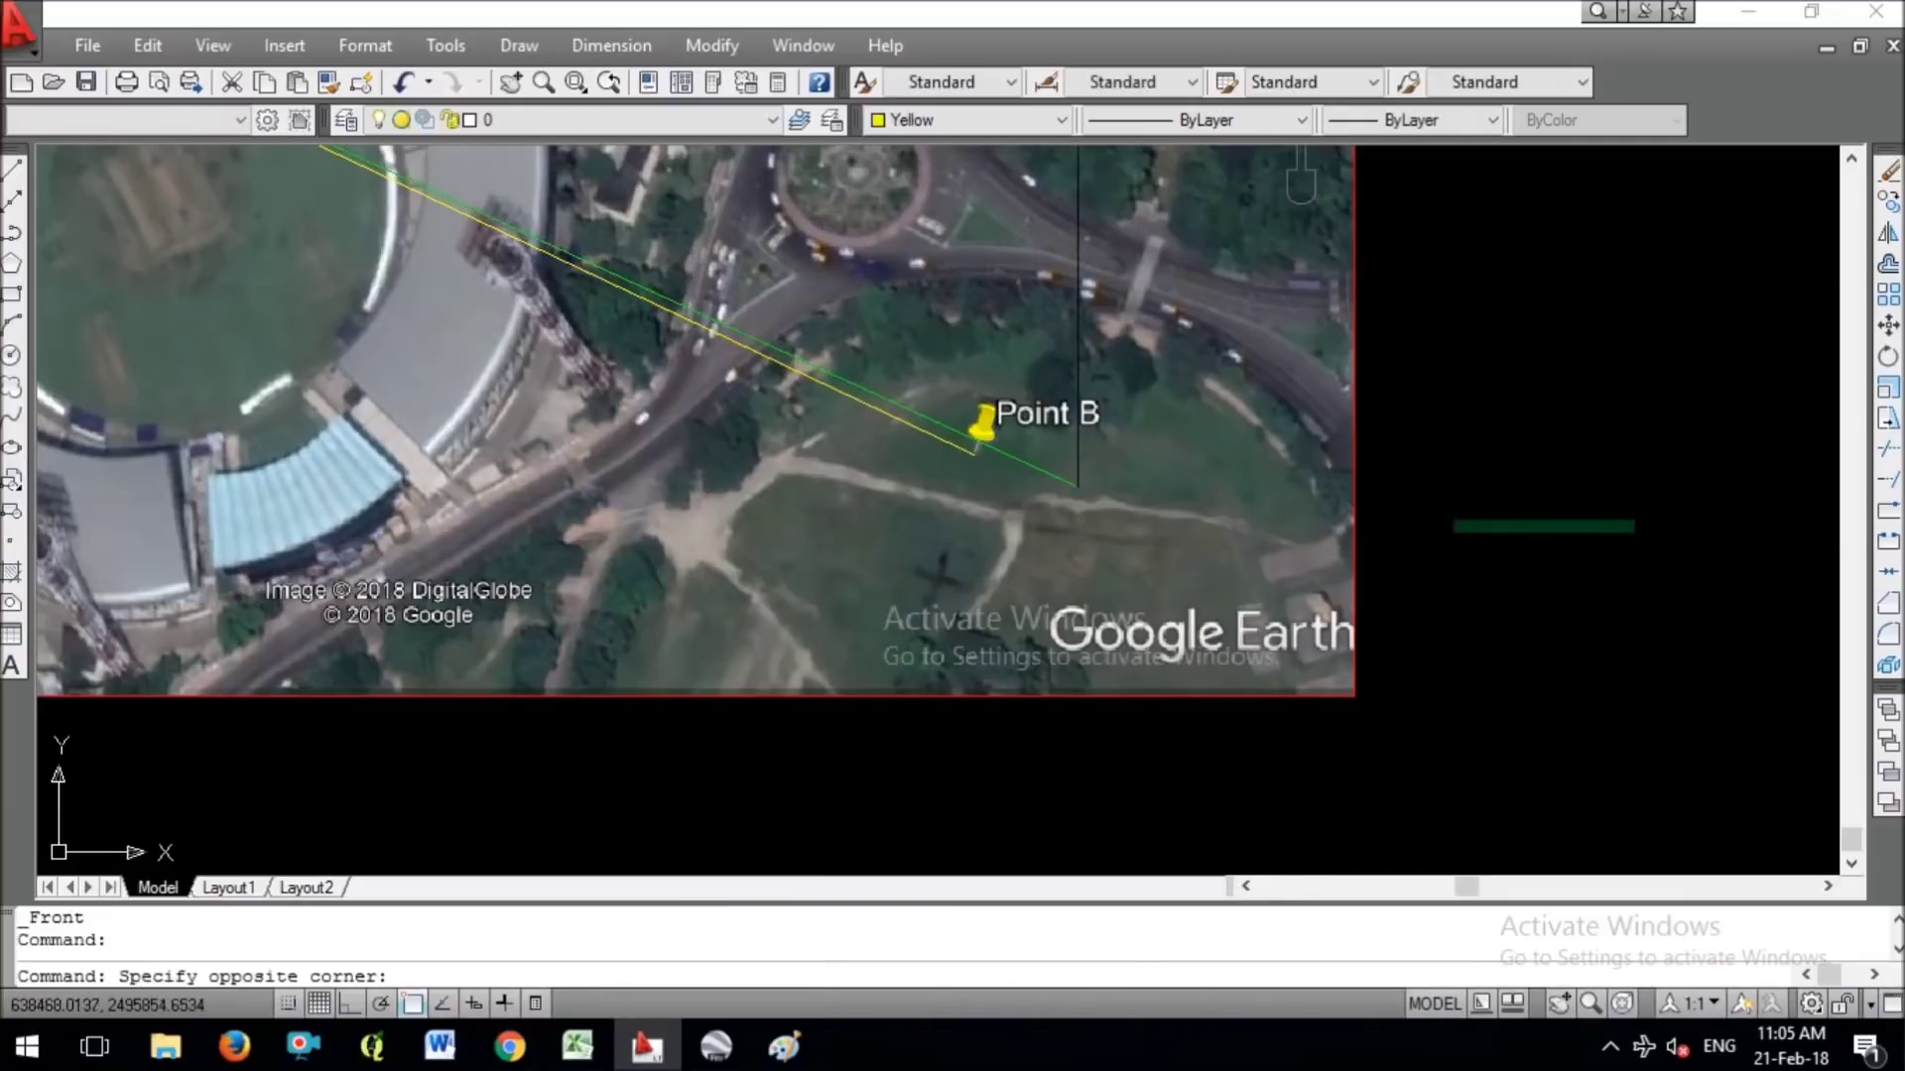
{"action": "key", "text": "Escape"}
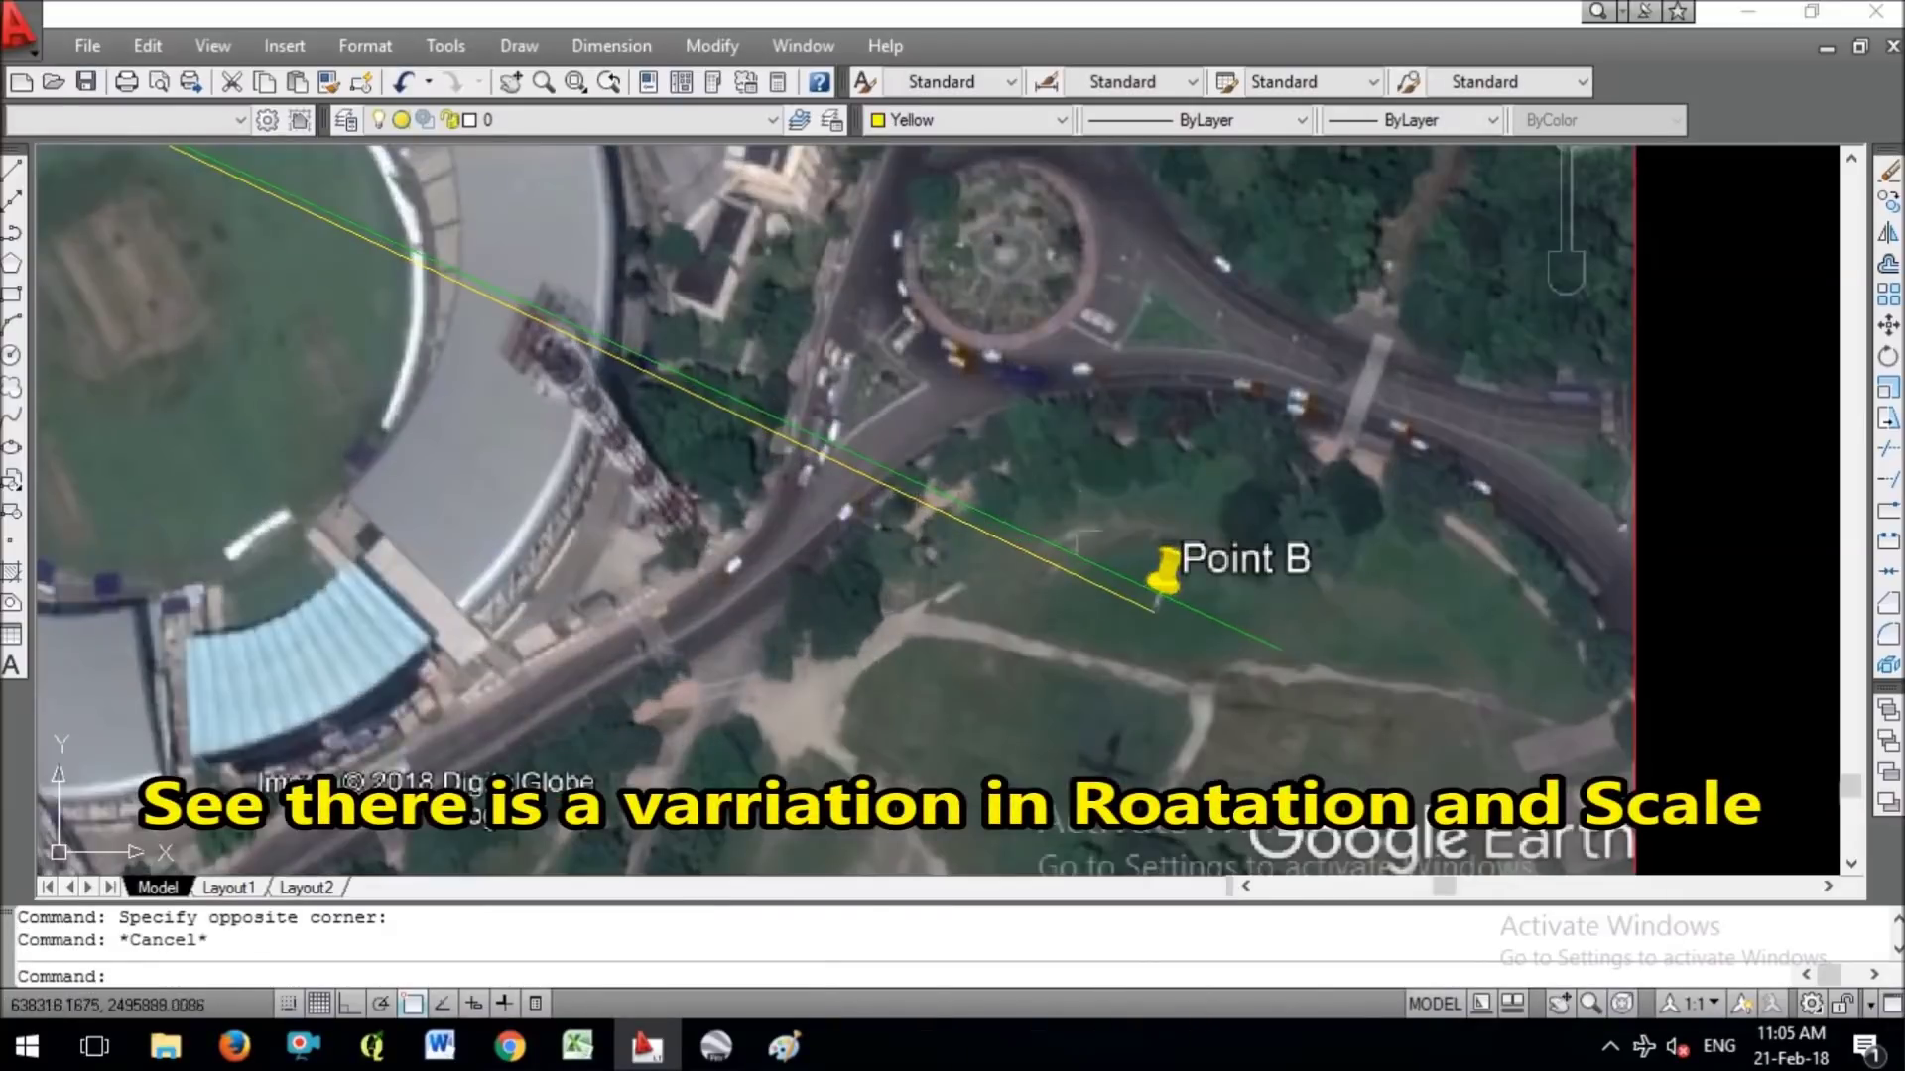
{"action": "left_click", "coordinate": [1104, 557]}
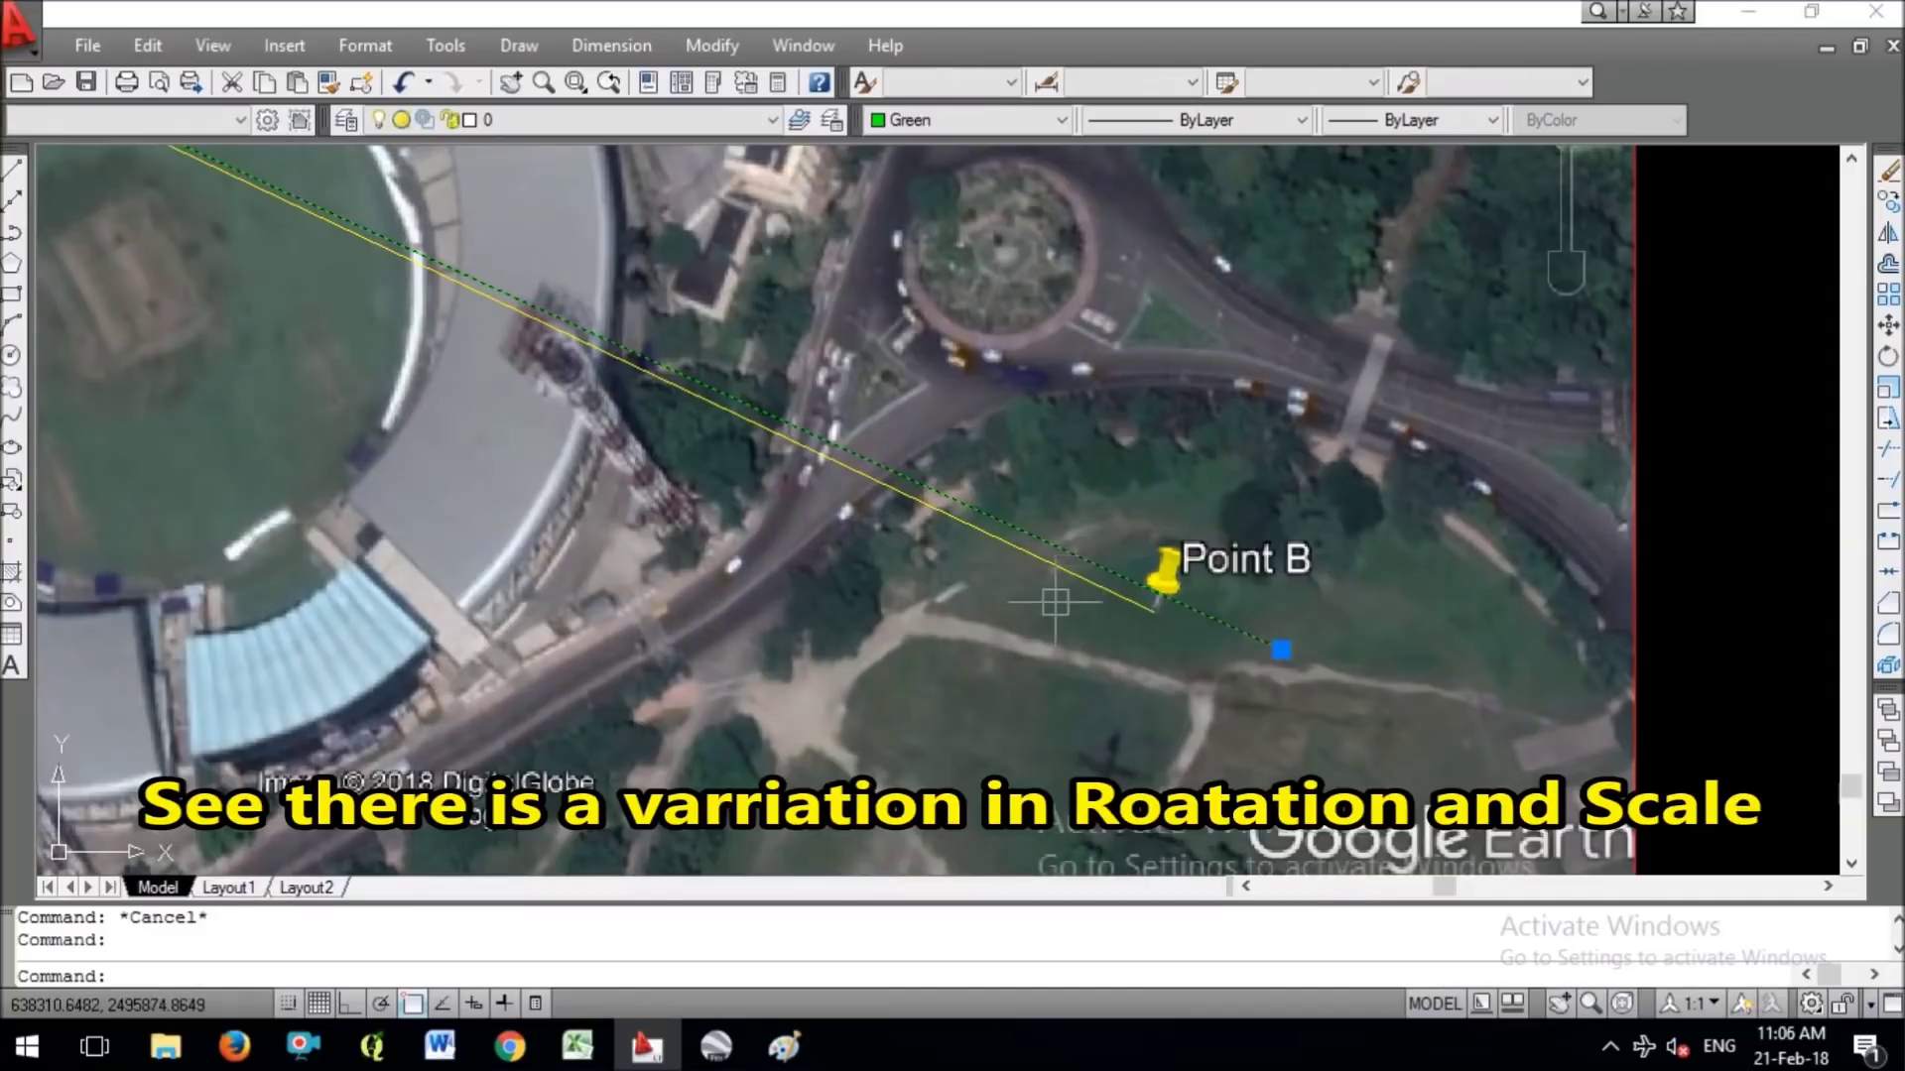
Rotate the image and its yellow line about Point A by reference, from the image's Point B to the green polyline's Point B end.
{"action": "left_click", "coordinate": [1072, 573]}
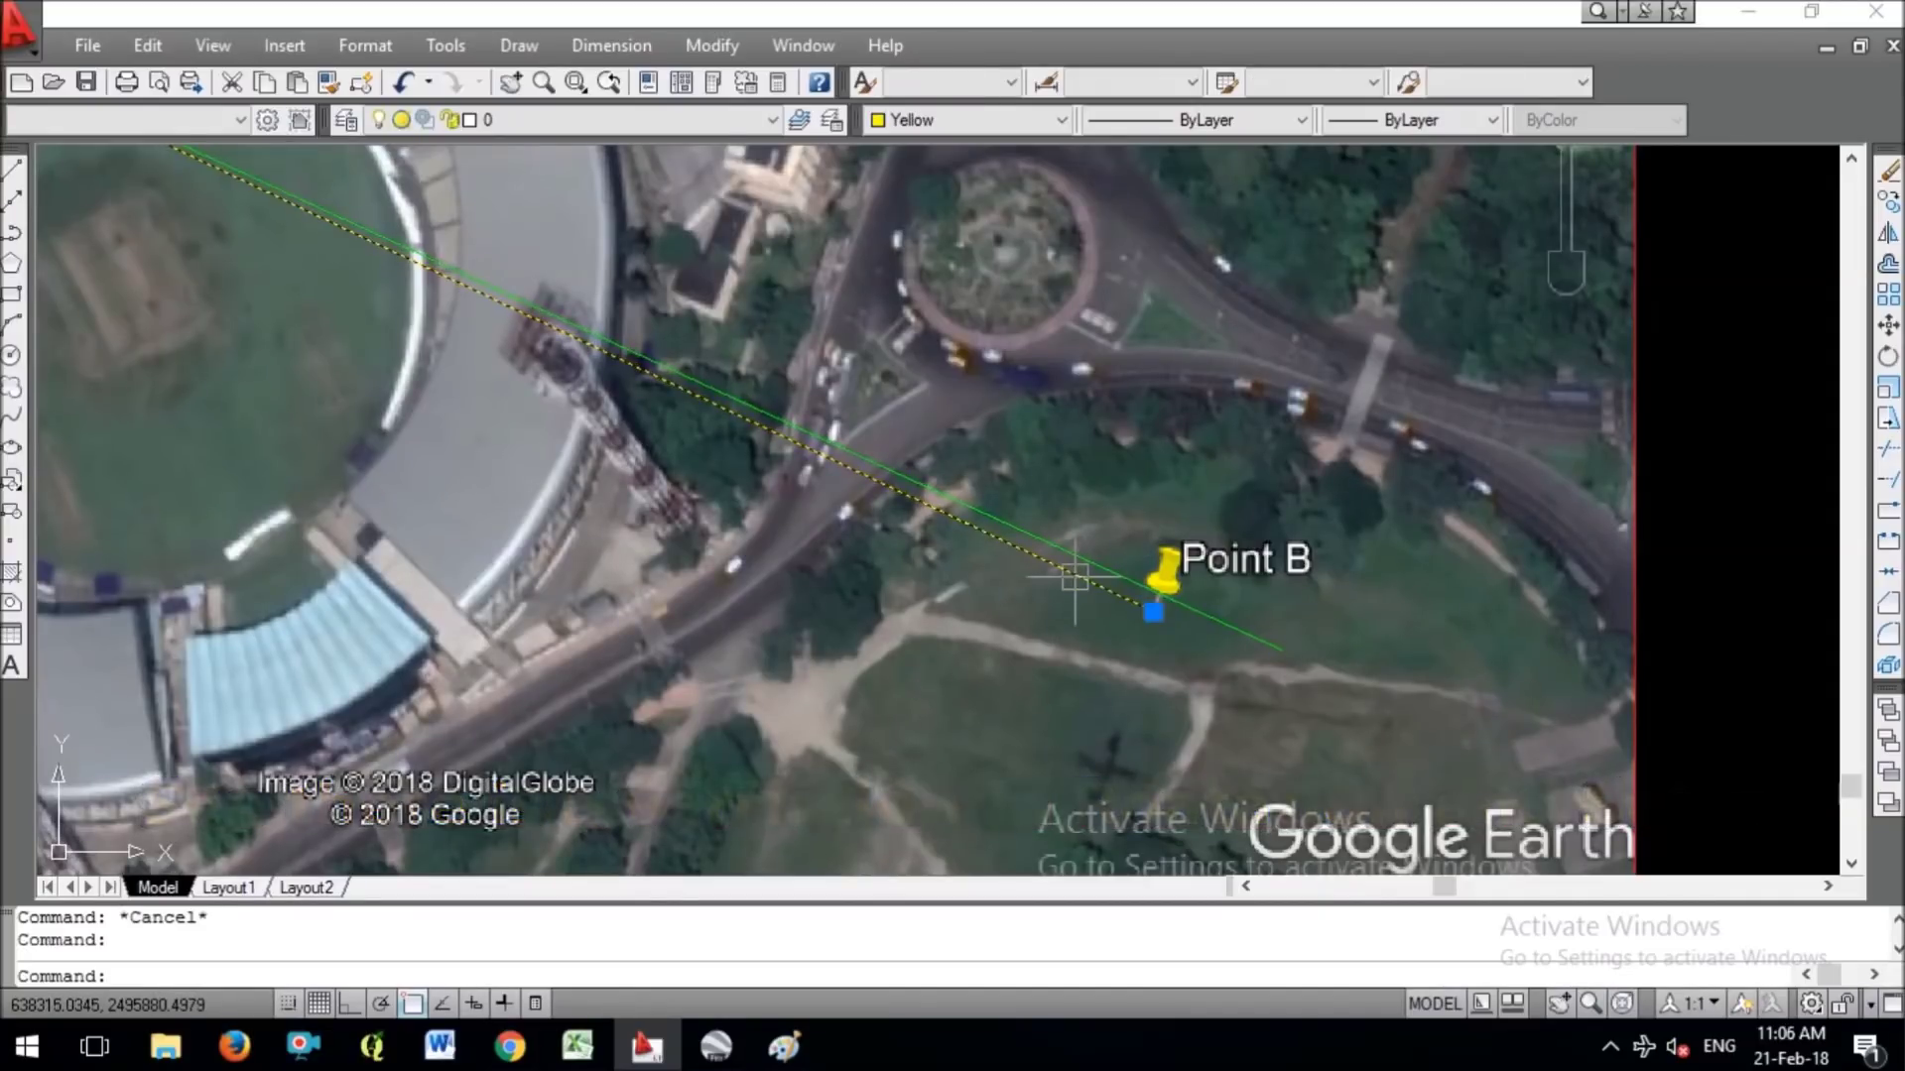
{"action": "scroll", "coordinate": [1075, 578], "scroll_direction": "down", "scroll_amount": 2}
{"action": "left_click", "coordinate": [1561, 557]}
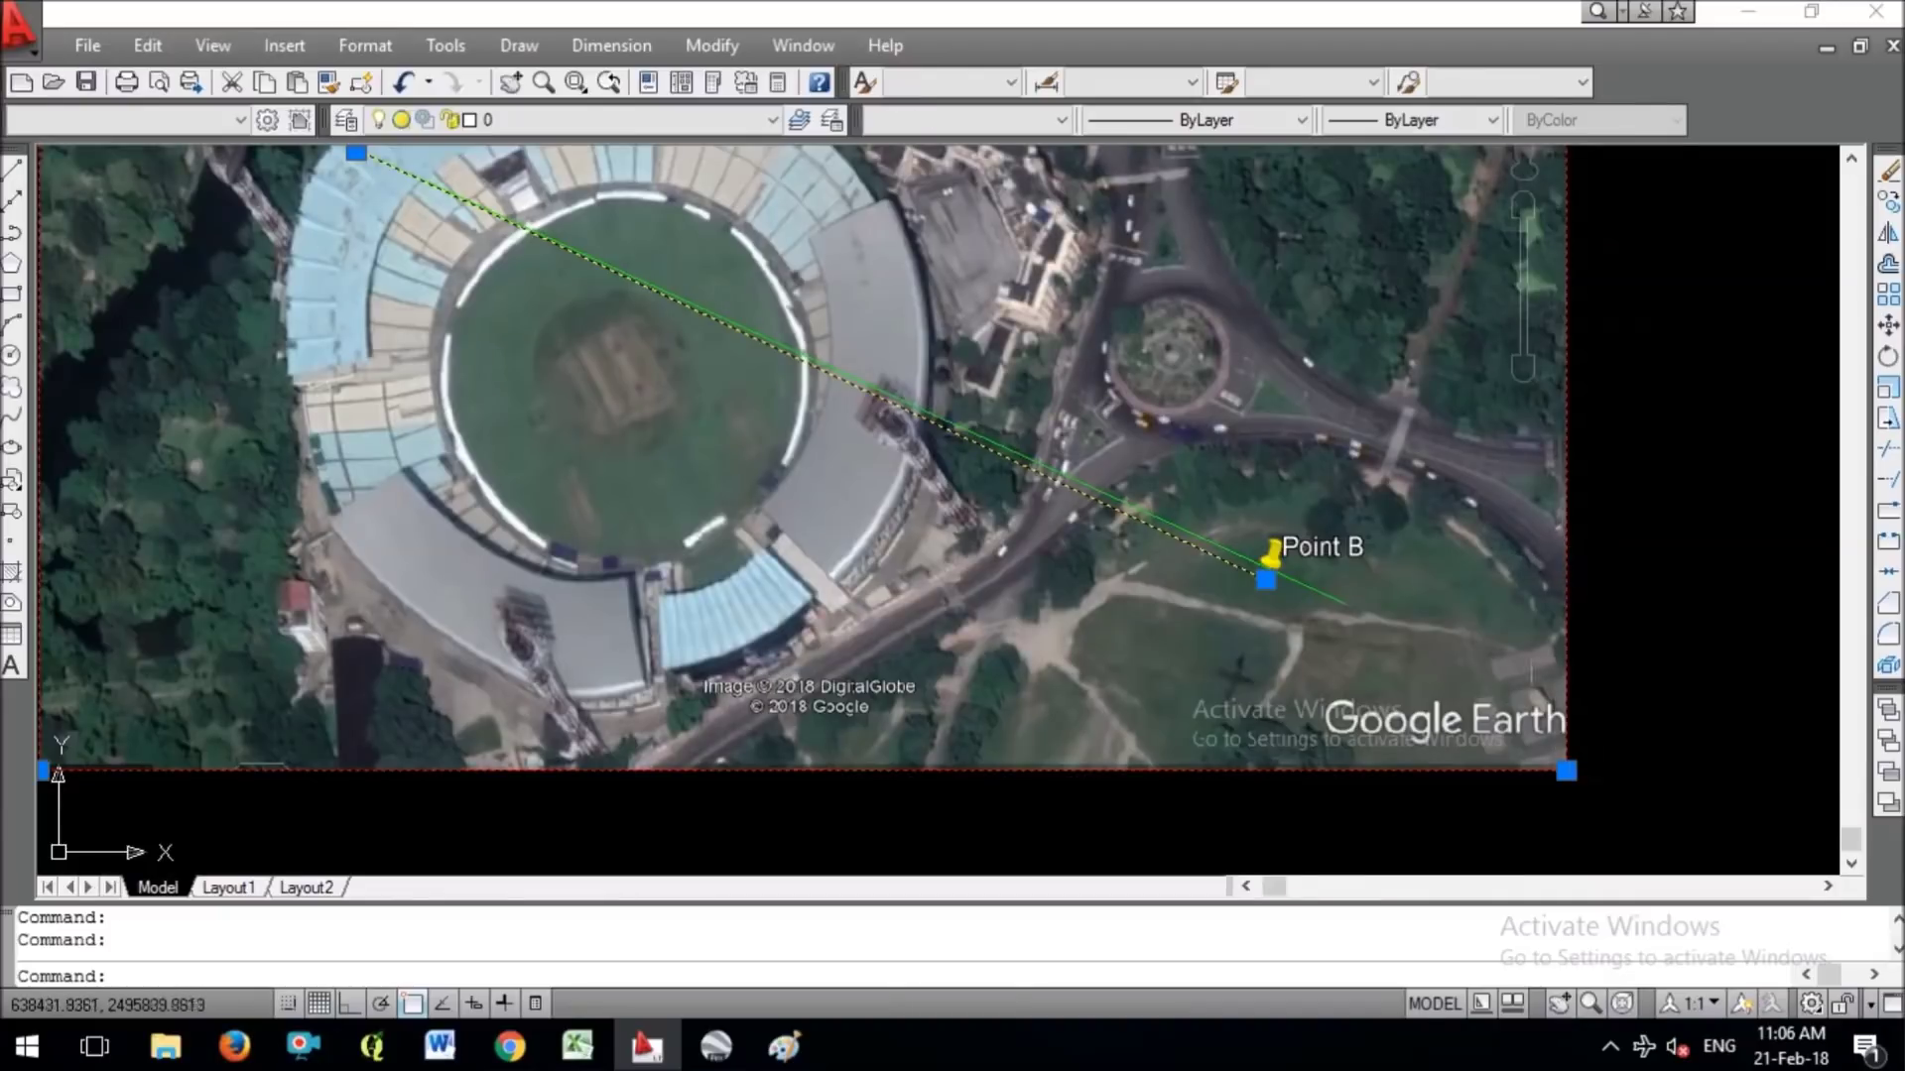
{"action": "scroll", "coordinate": [1307, 769], "scroll_direction": "down", "scroll_amount": 2}
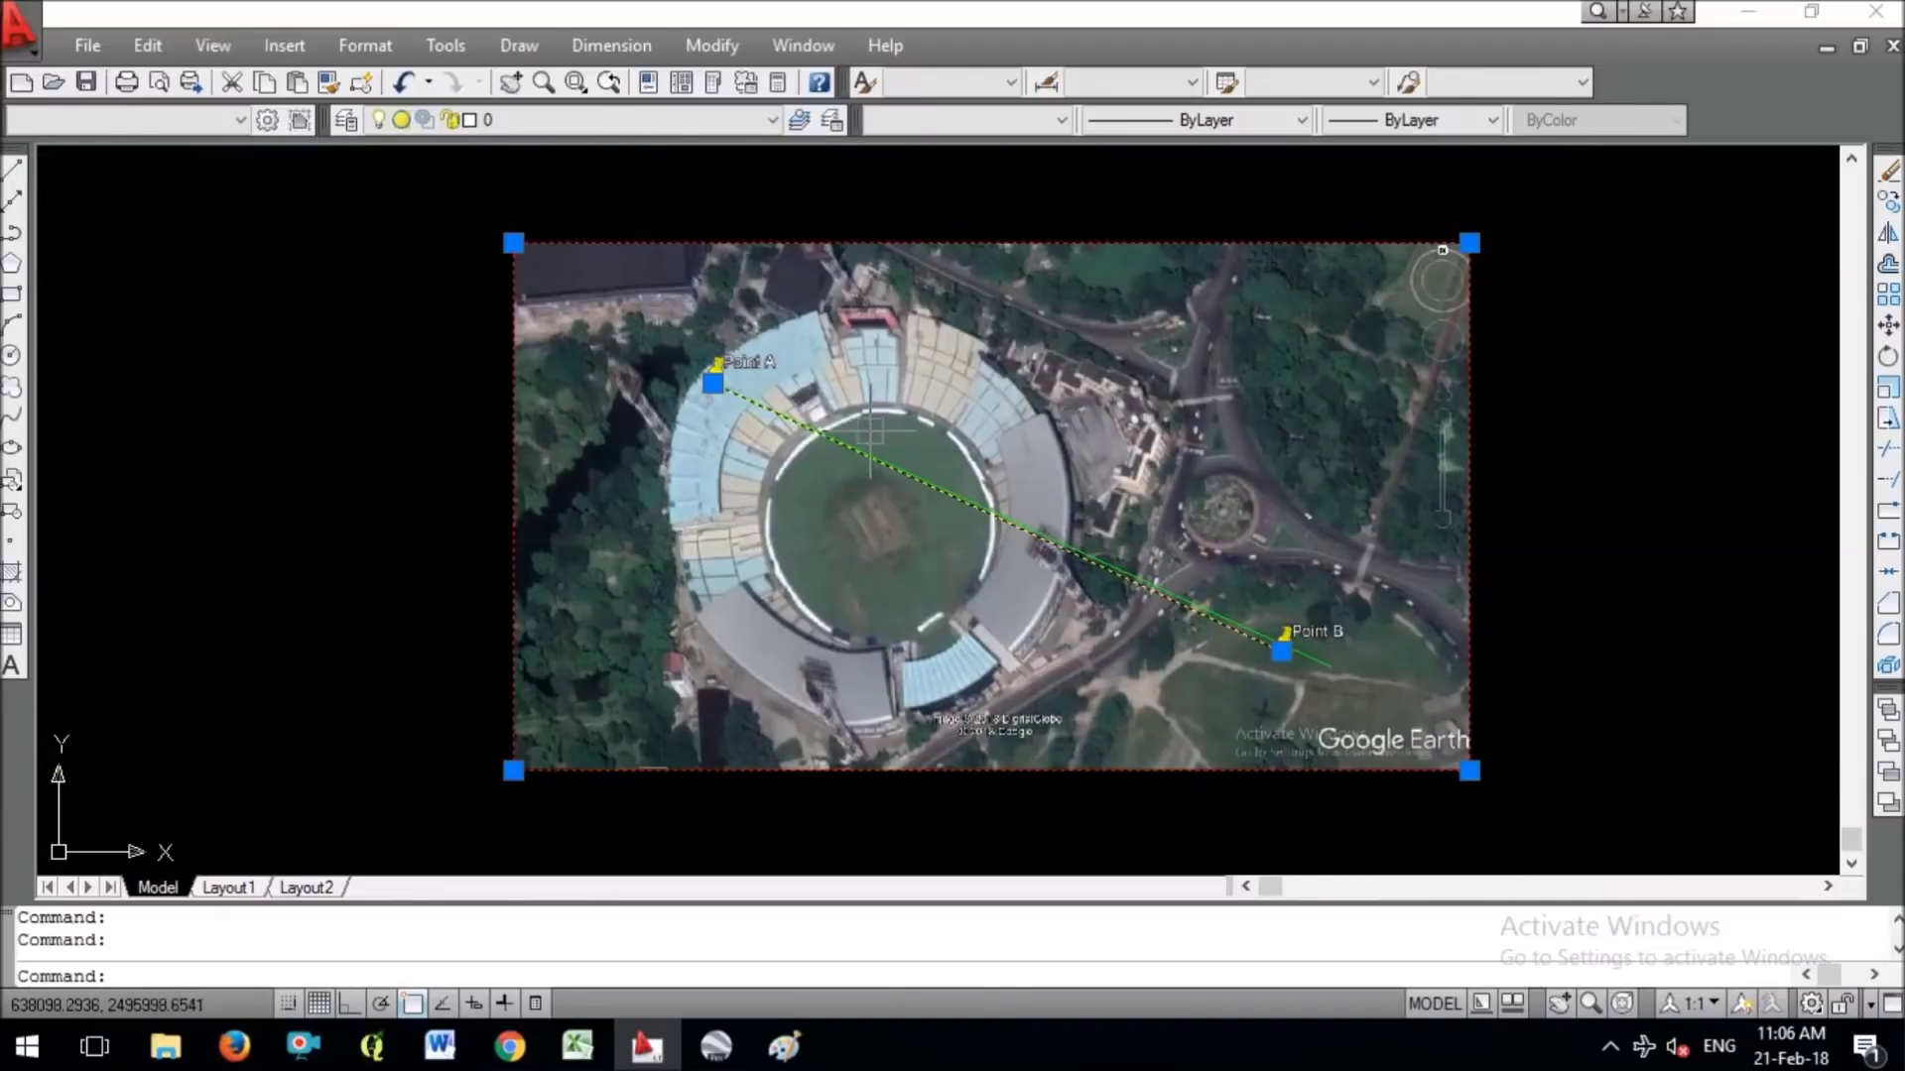
{"action": "type", "text": "RO"}
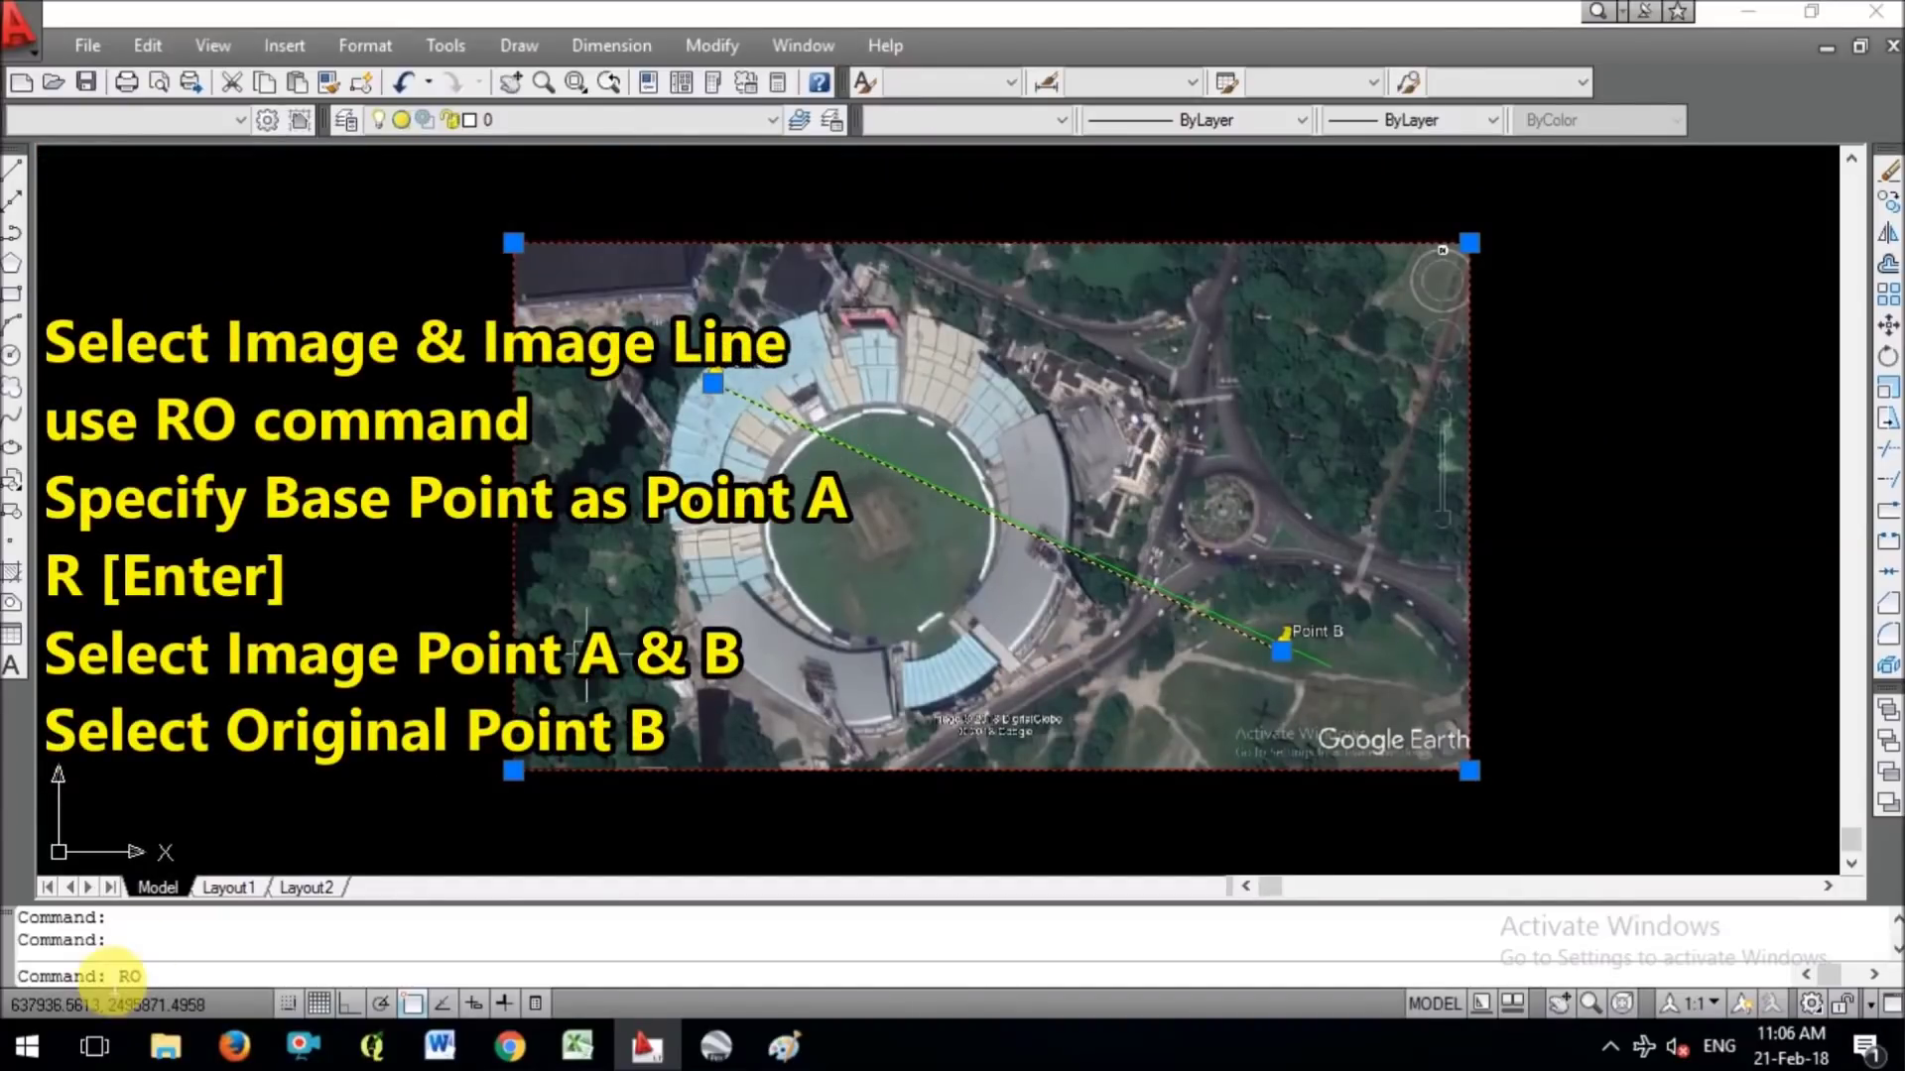
{"action": "key", "text": "Return"}
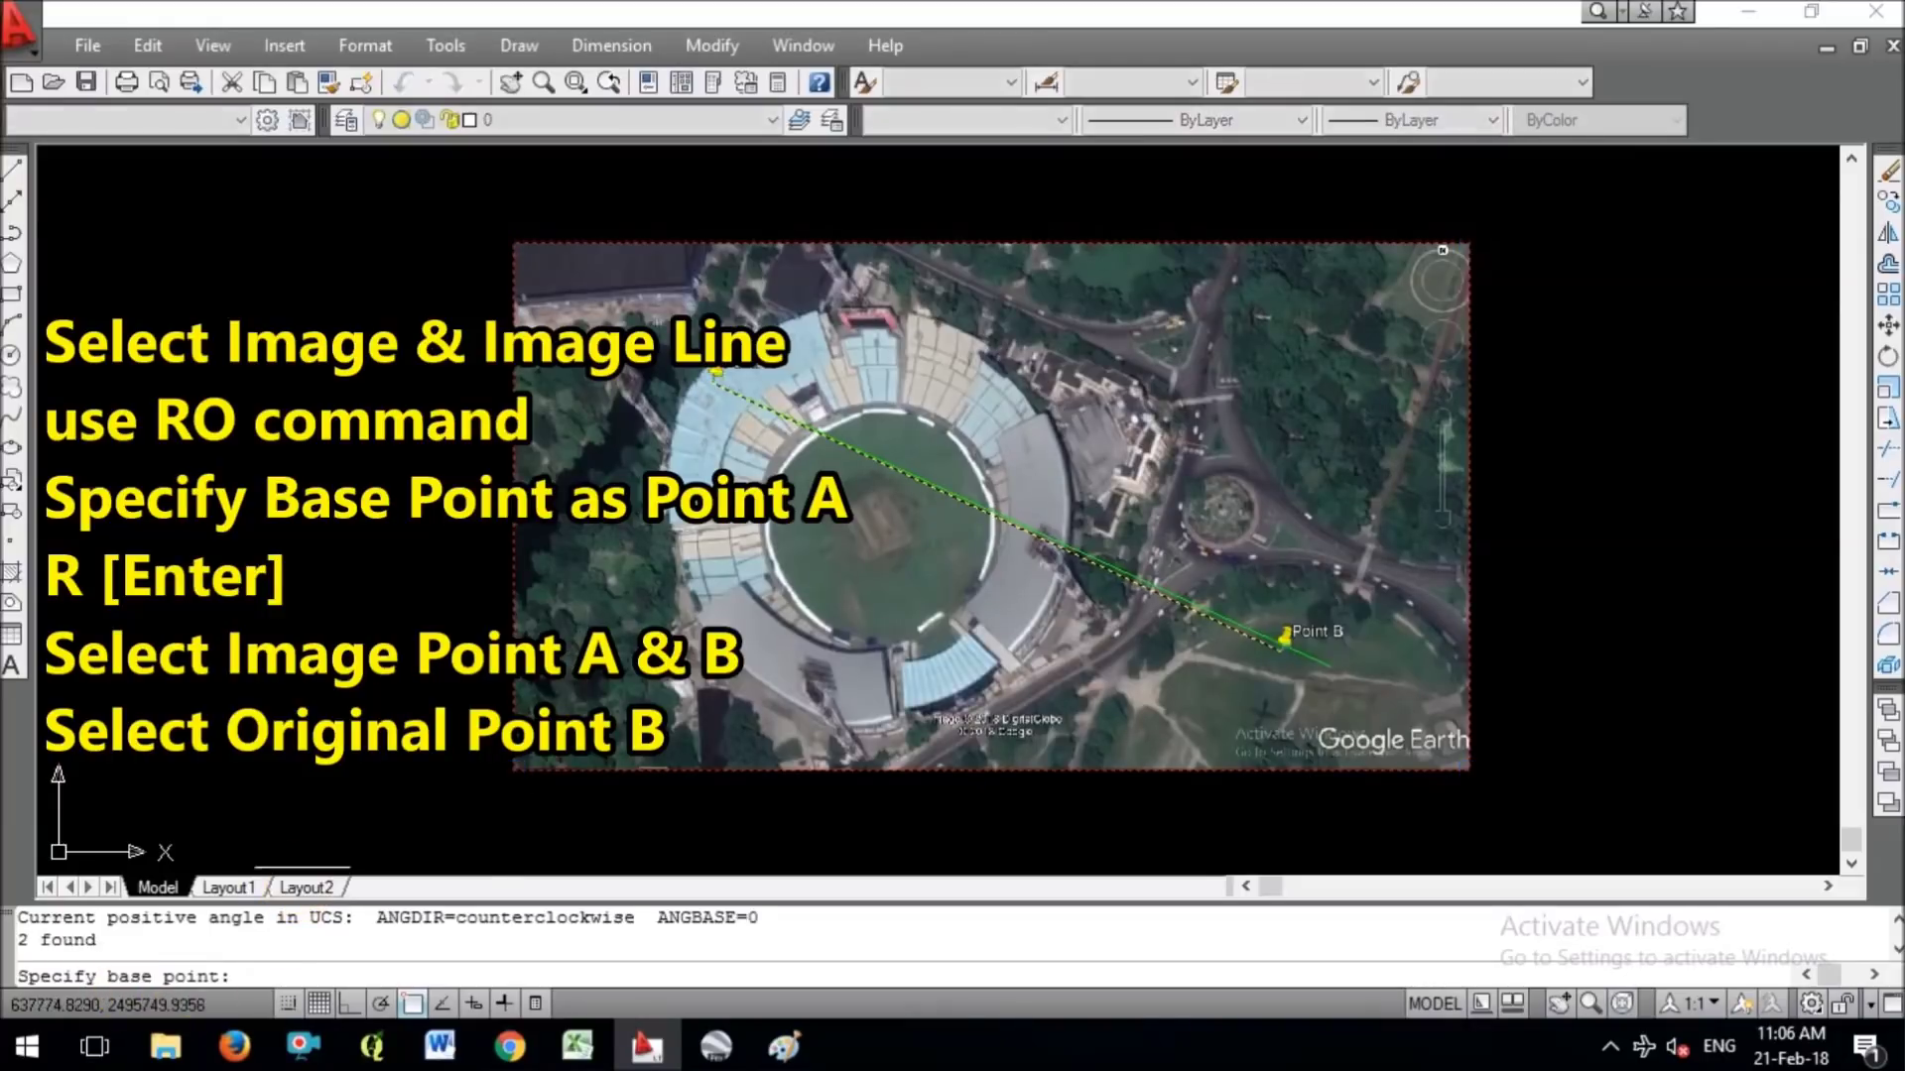
{"action": "left_click", "coordinate": [712, 383]}
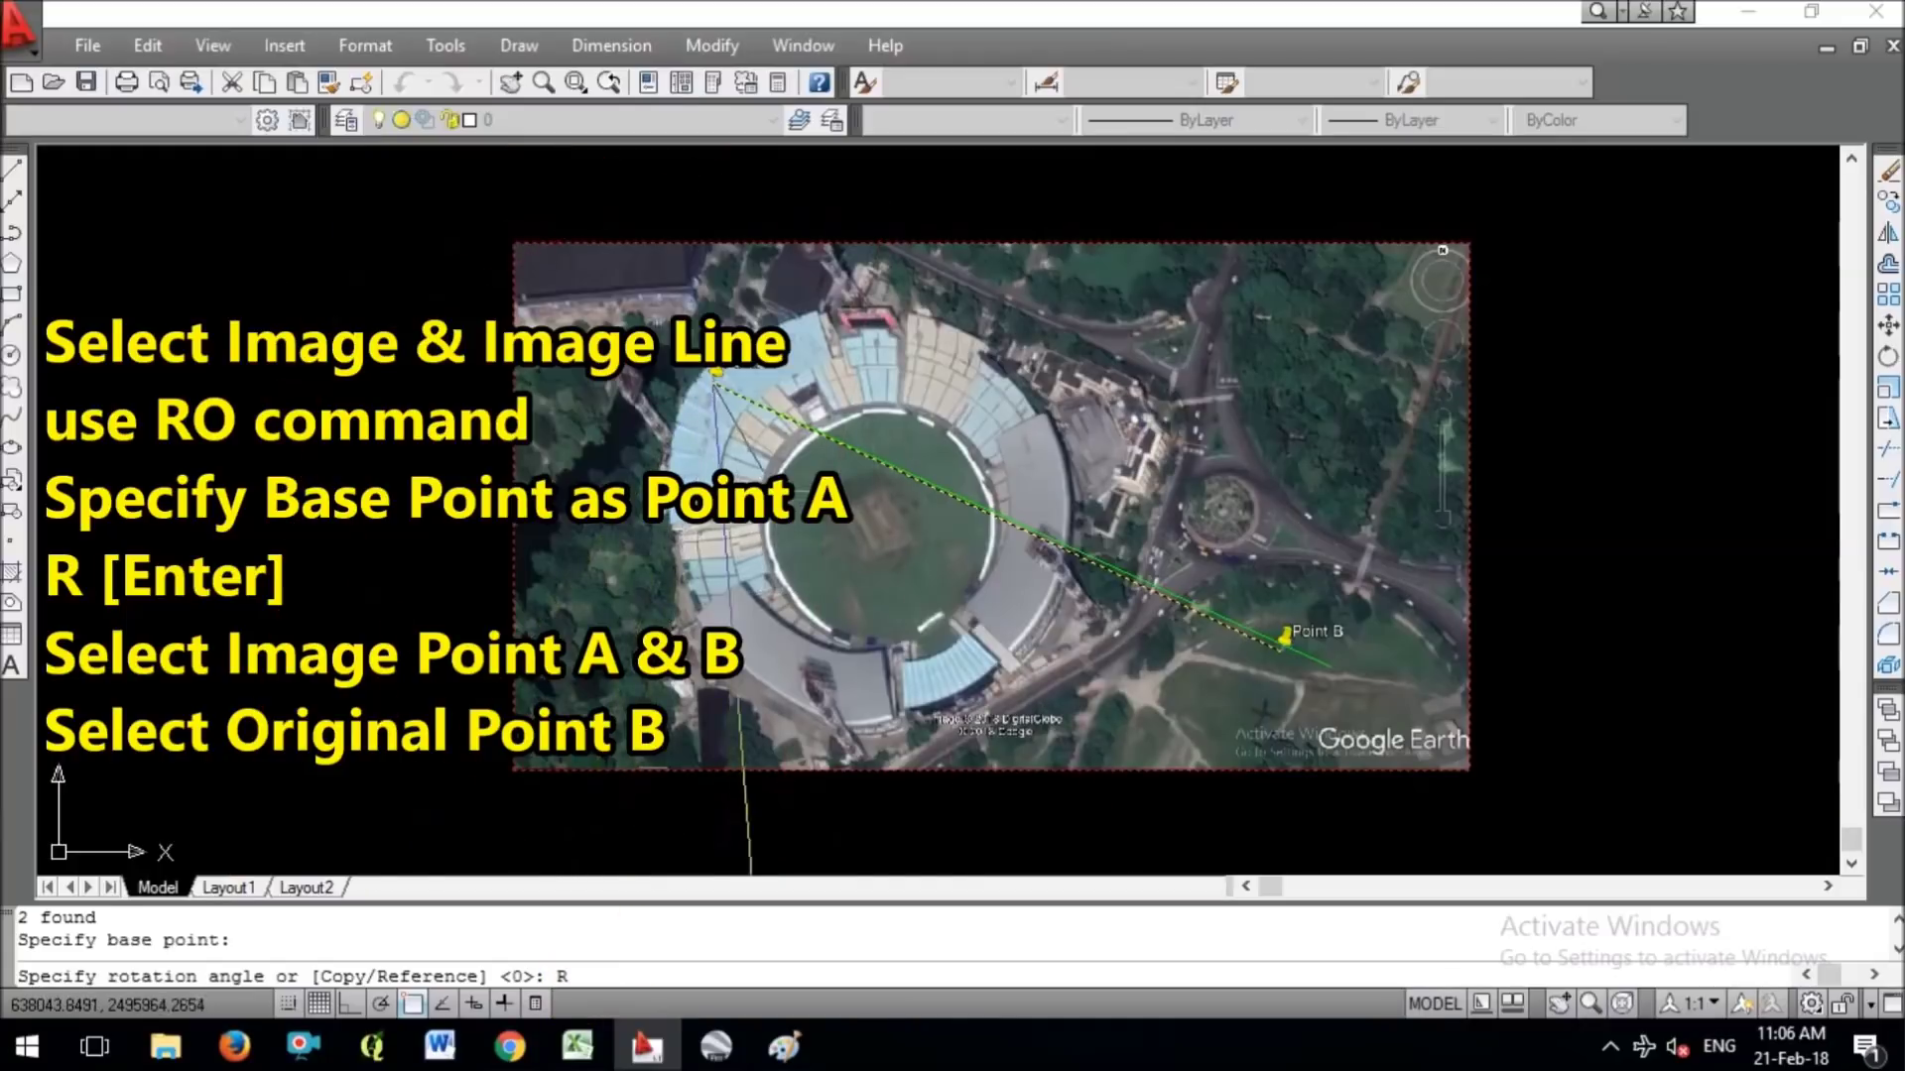
{"action": "key", "text": "Return"}
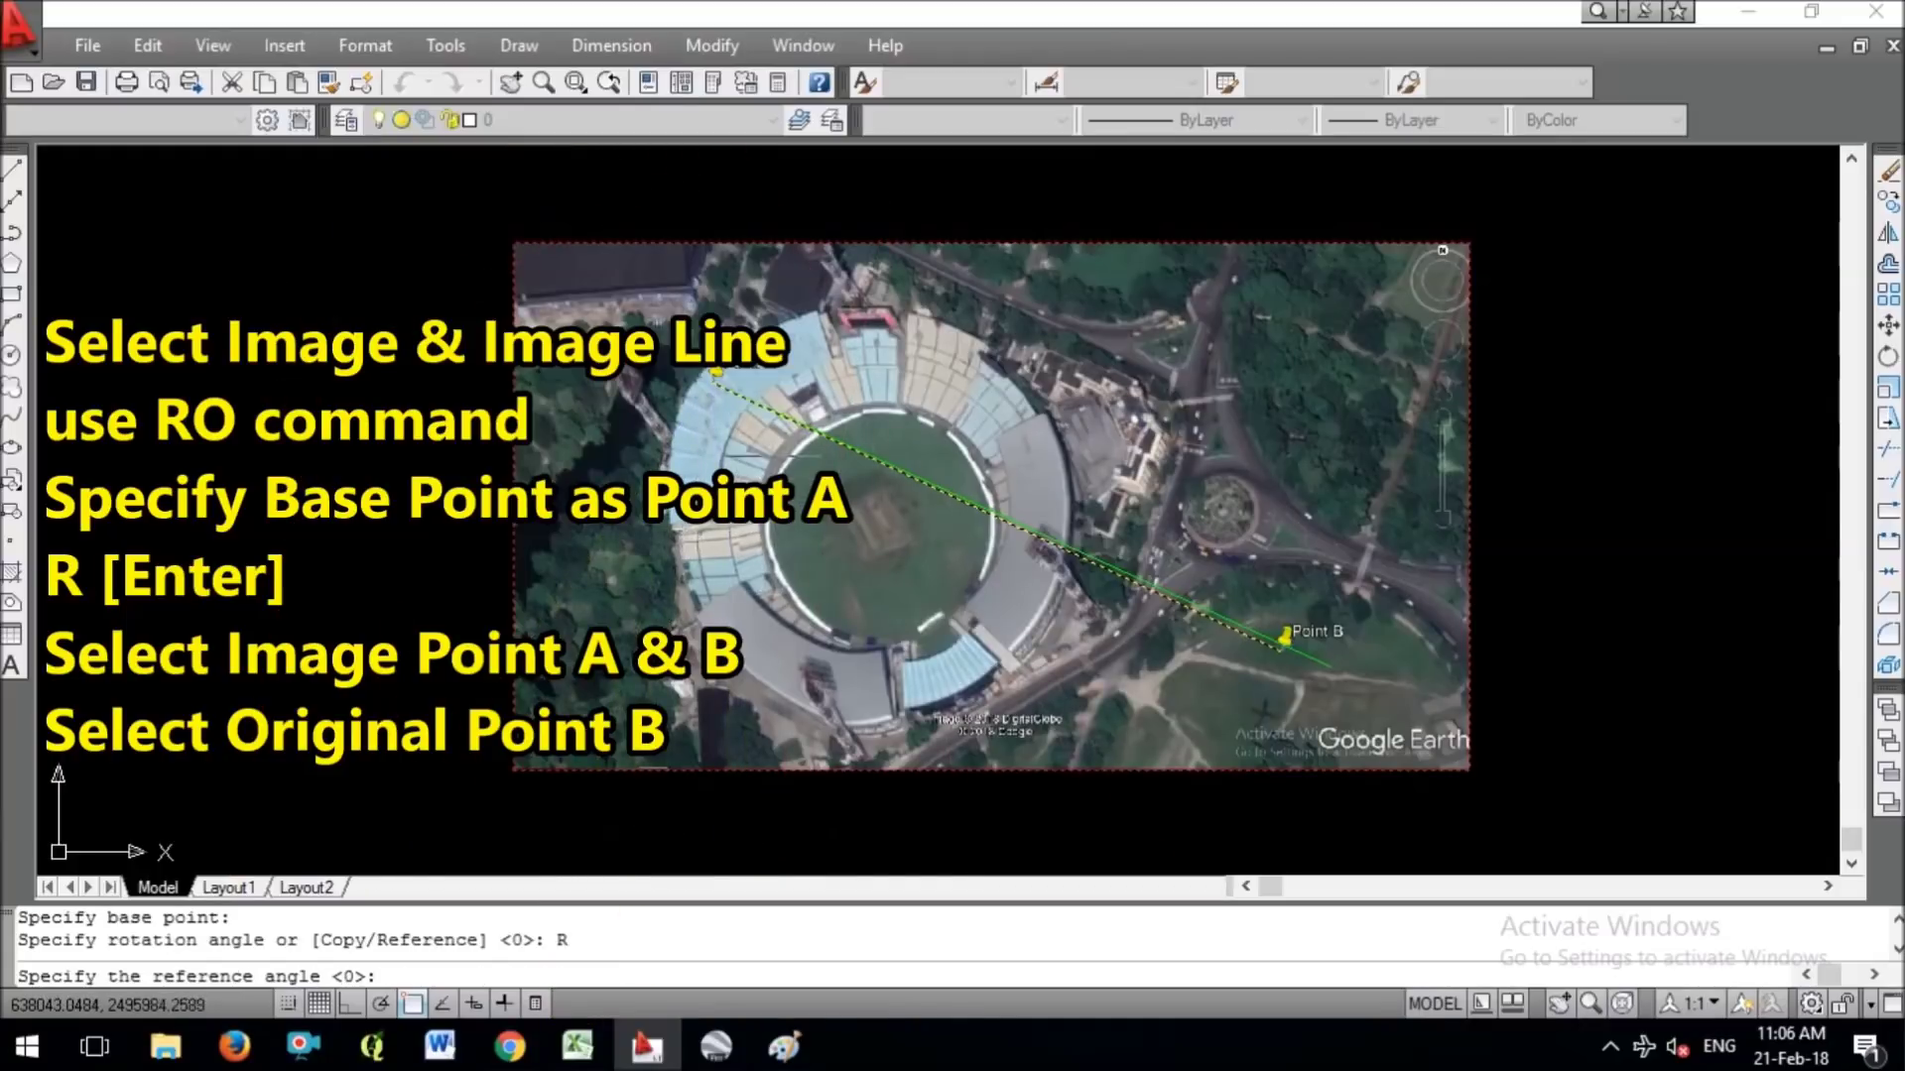
{"action": "left_click", "coordinate": [714, 377]}
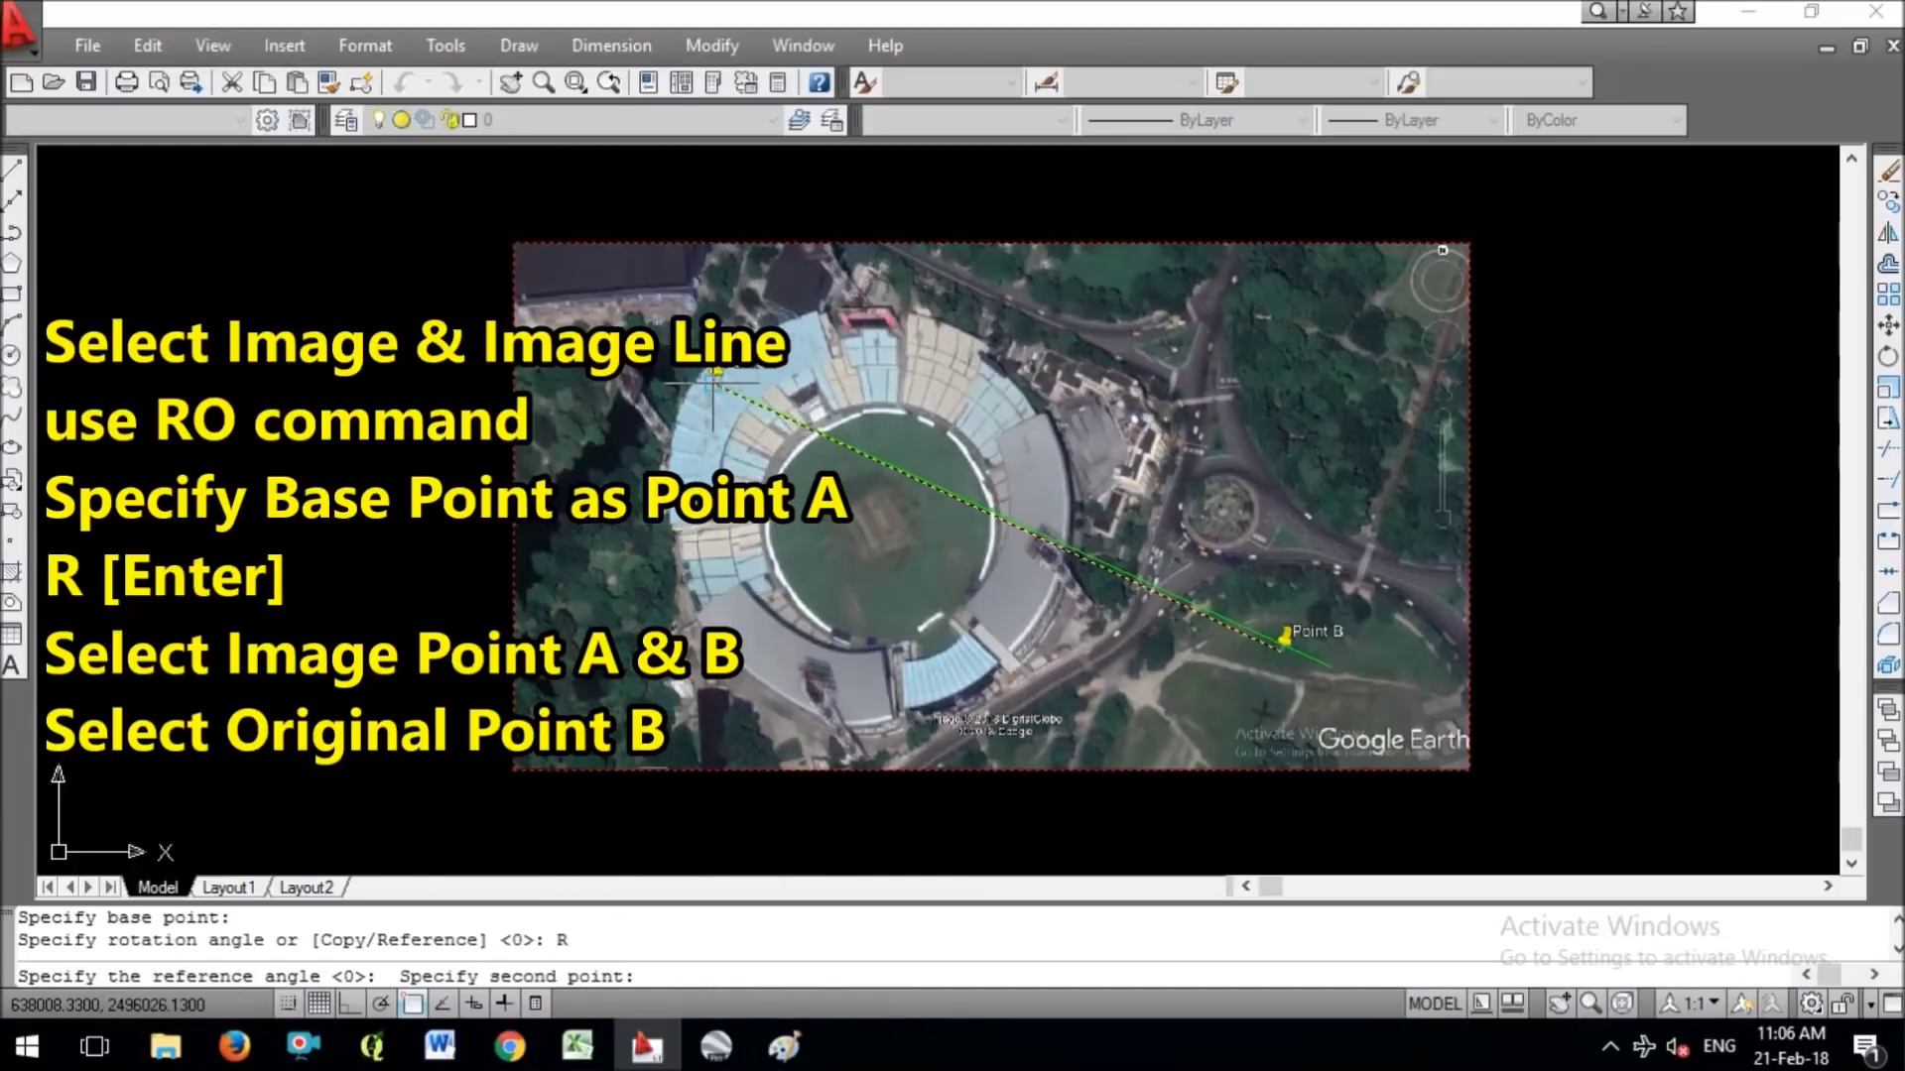
{"action": "scroll", "coordinate": [1280, 645], "scroll_direction": "up", "scroll_amount": 5}
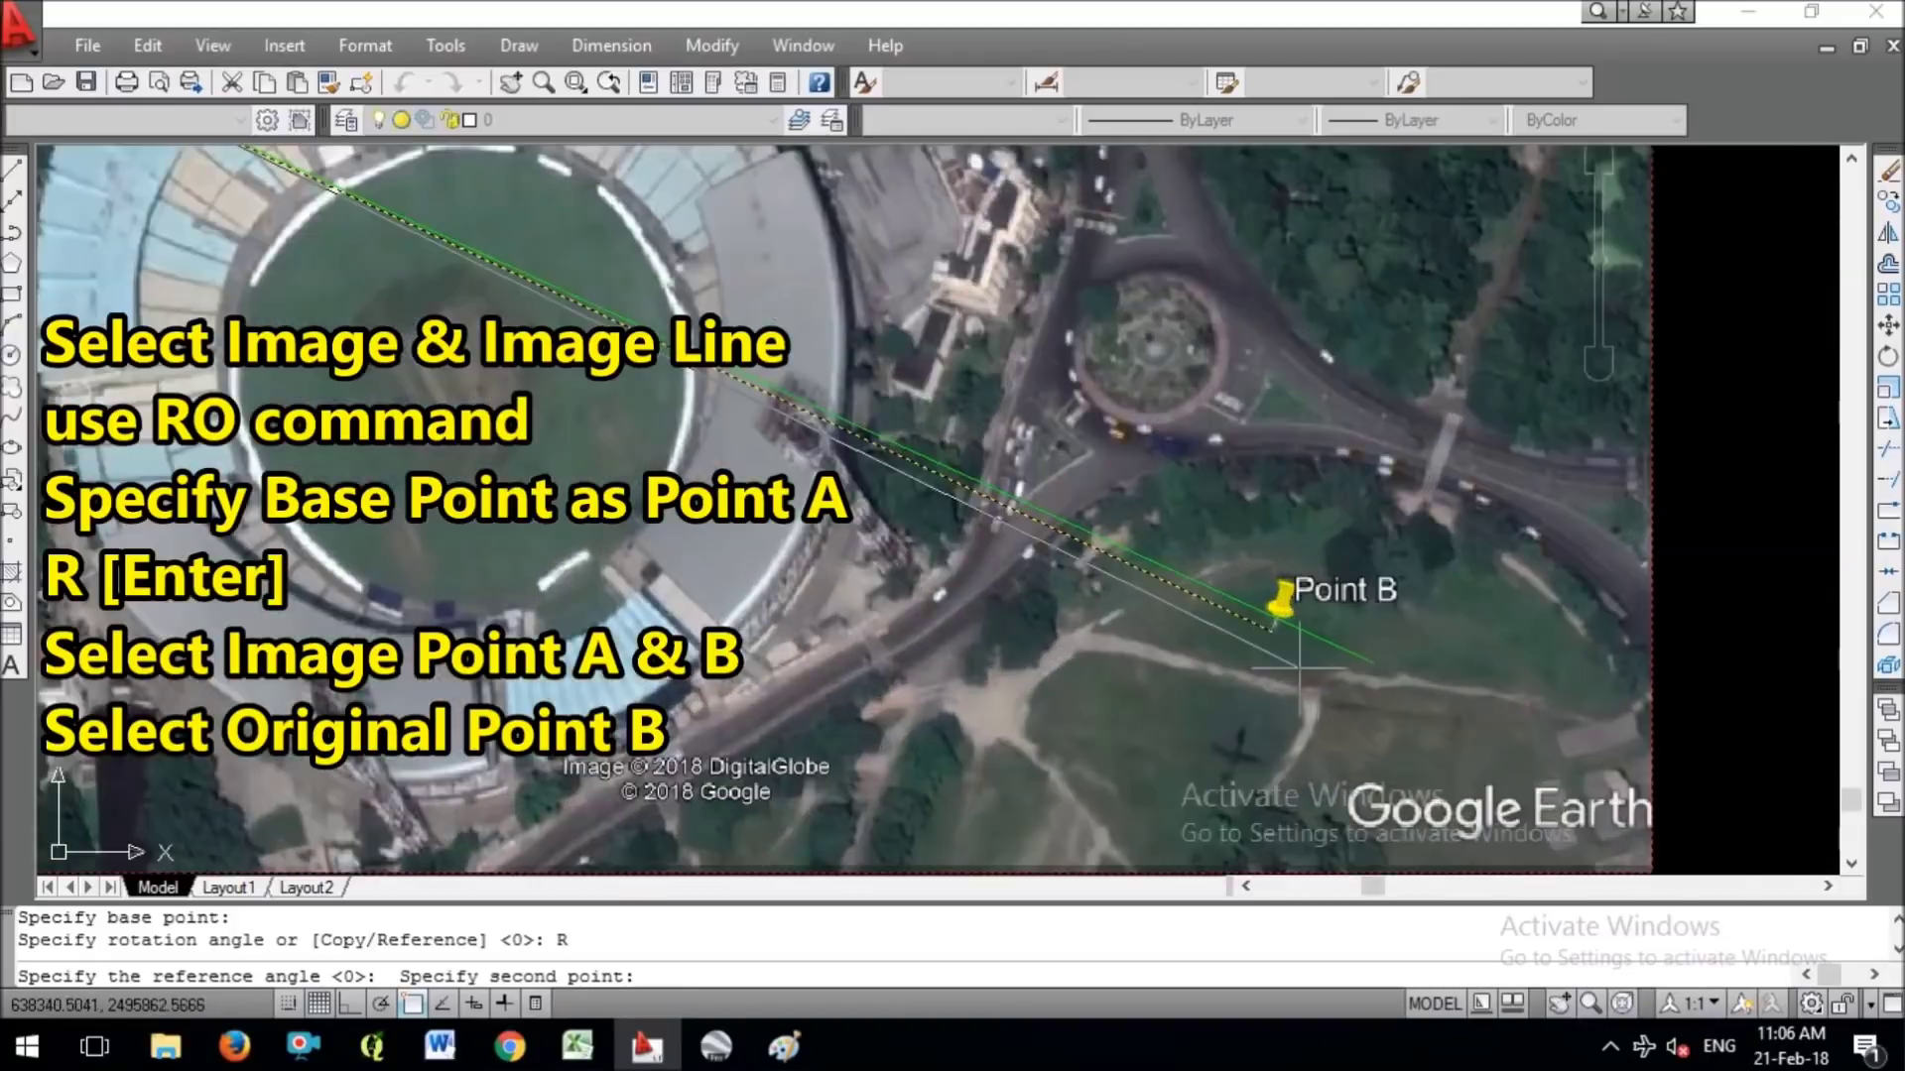
{"action": "left_click", "coordinate": [1255, 617]}
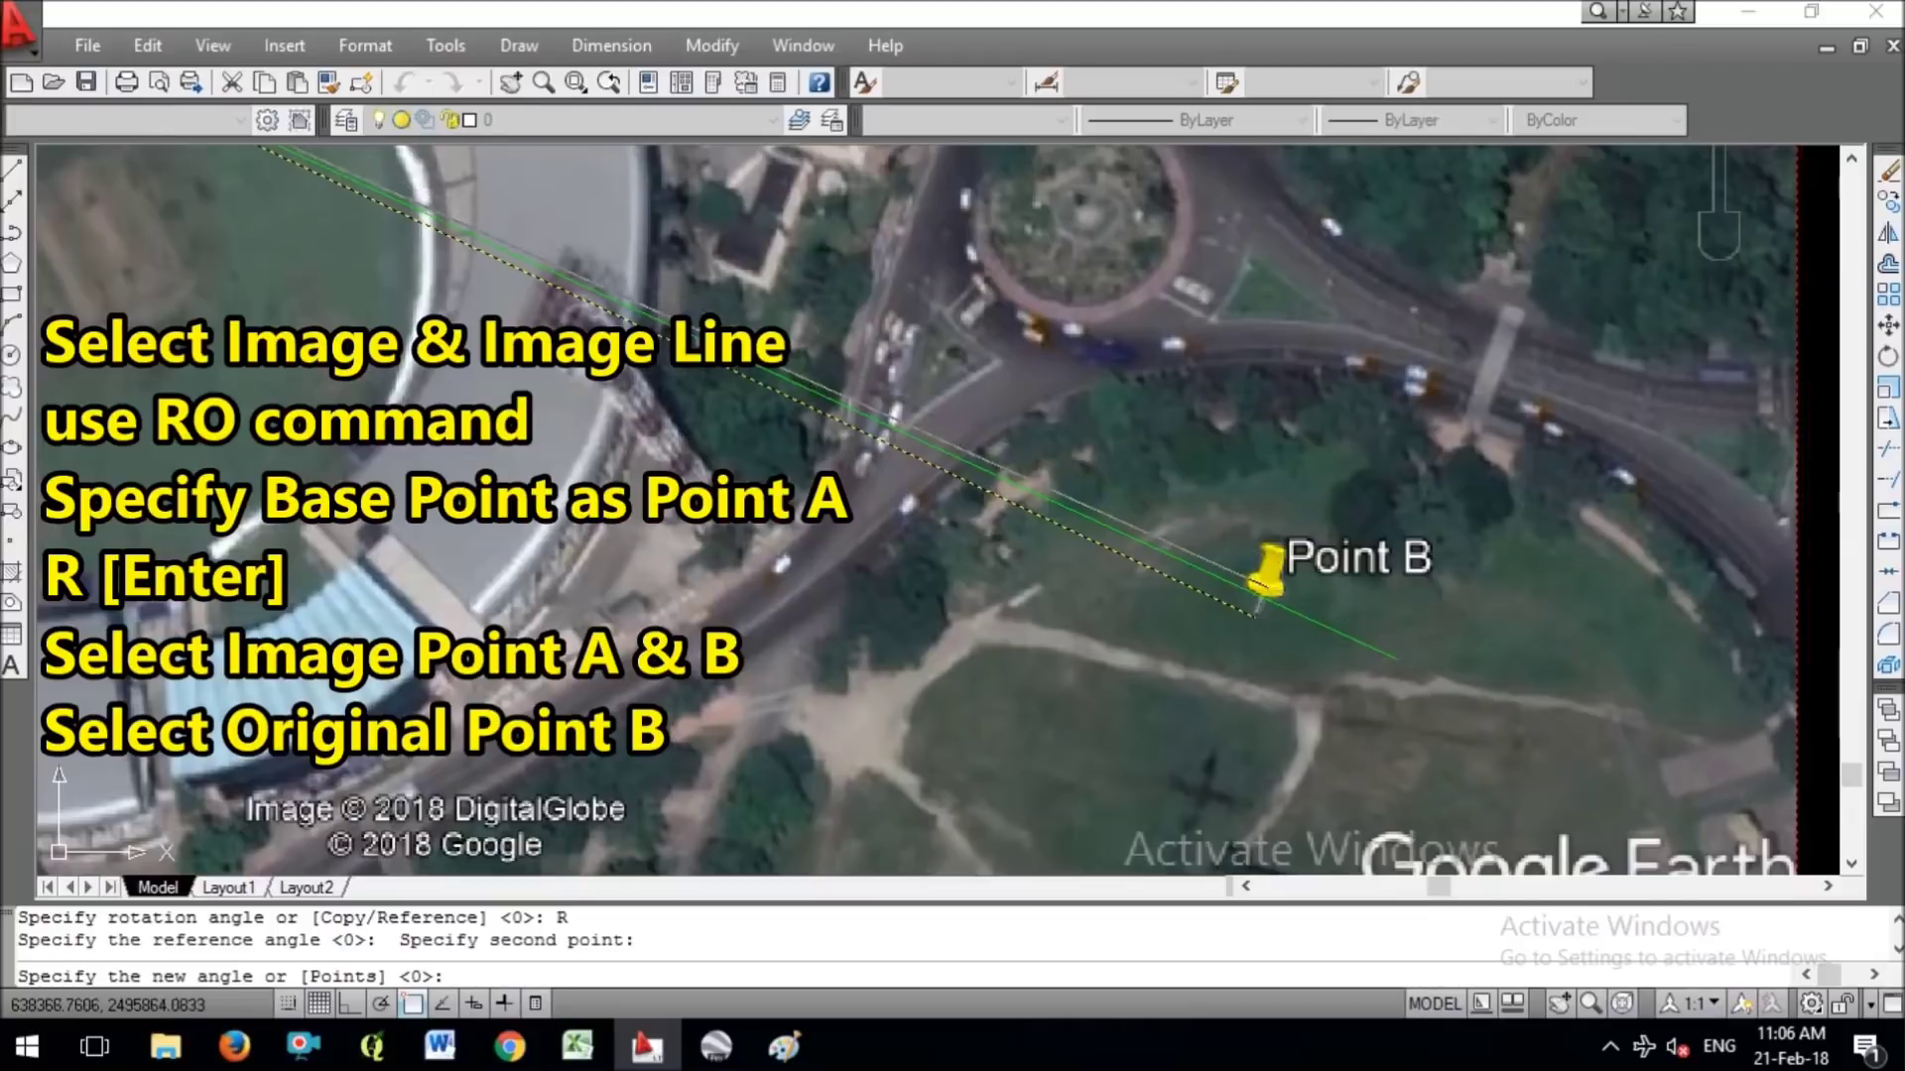
{"action": "left_click", "coordinate": [1397, 660]}
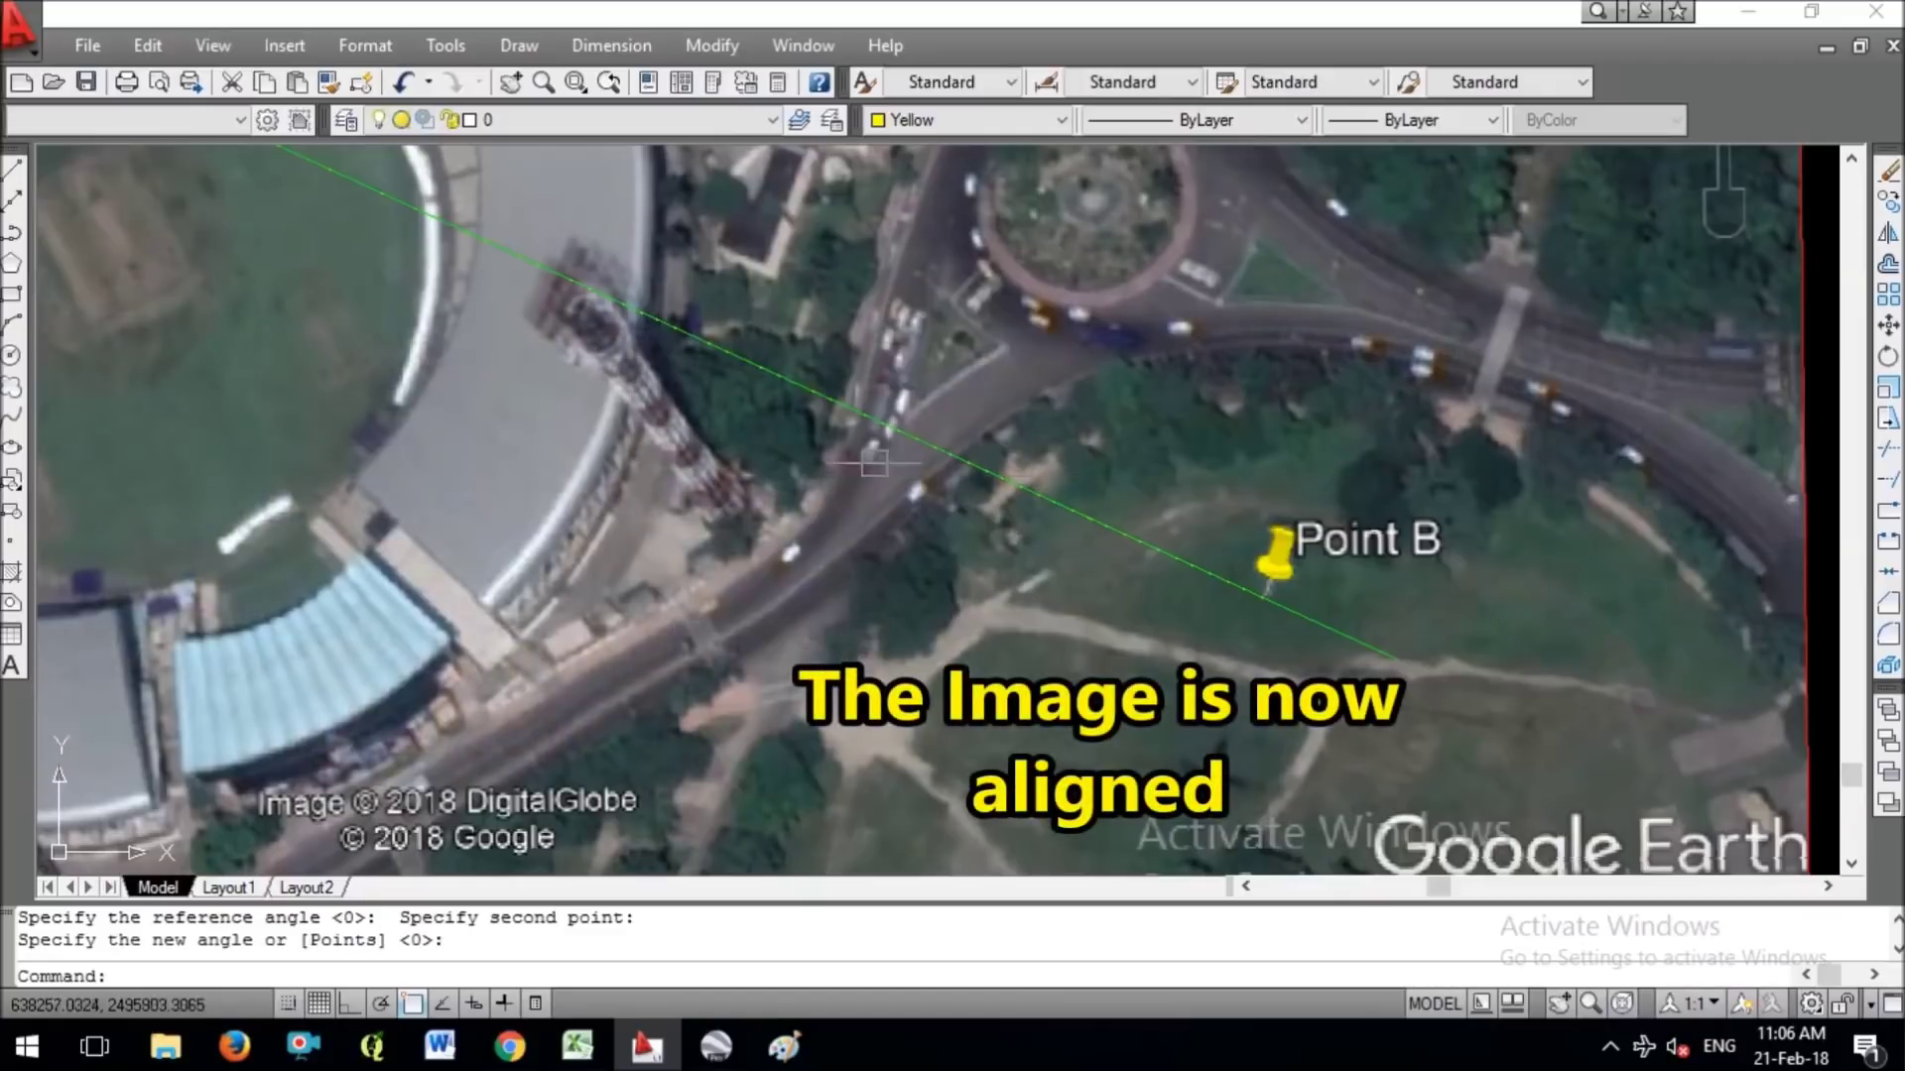
Start SCALE on the image and its yellow line, with the Point A end of the line as base point.
{"action": "scroll", "coordinate": [1077, 636], "scroll_direction": "down", "scroll_amount": 4}
{"action": "left_click", "coordinate": [1085, 177]}
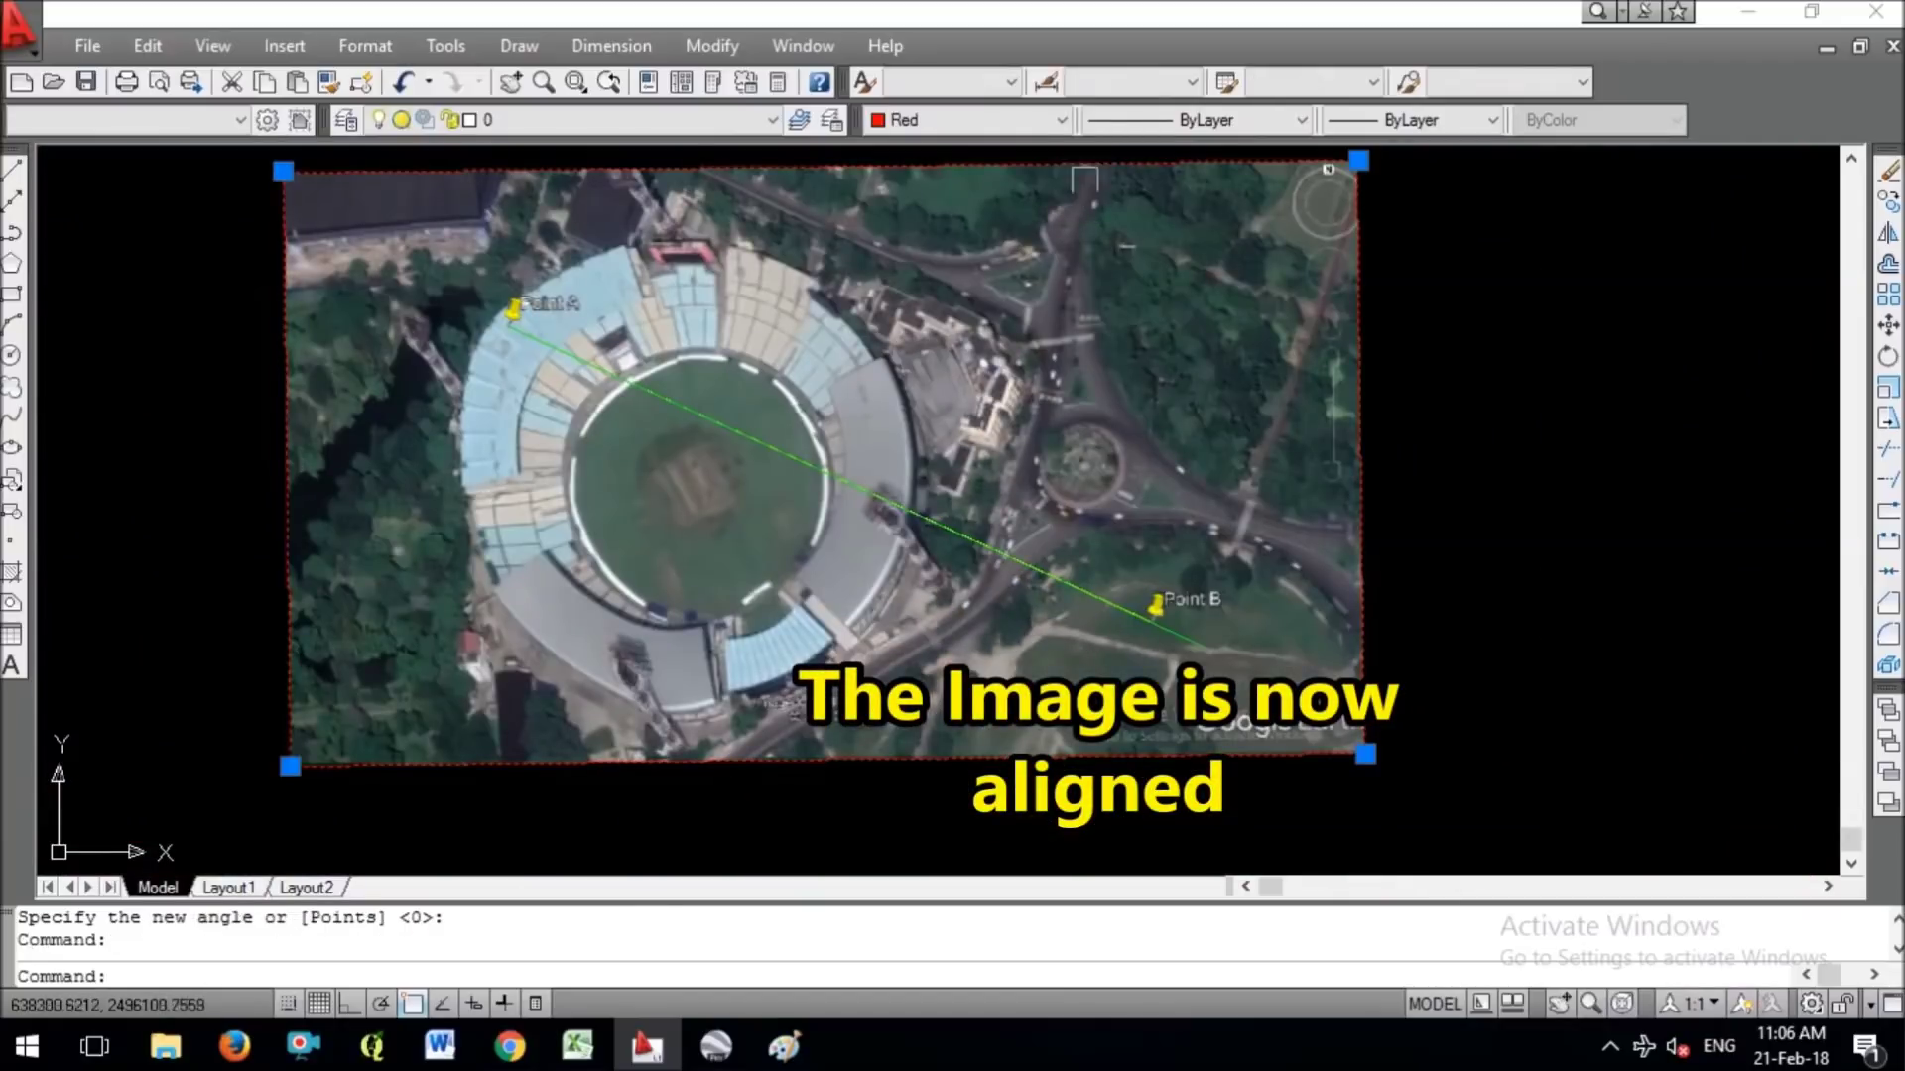
{"action": "scroll", "coordinate": [1085, 620], "scroll_direction": "up", "scroll_amount": 6}
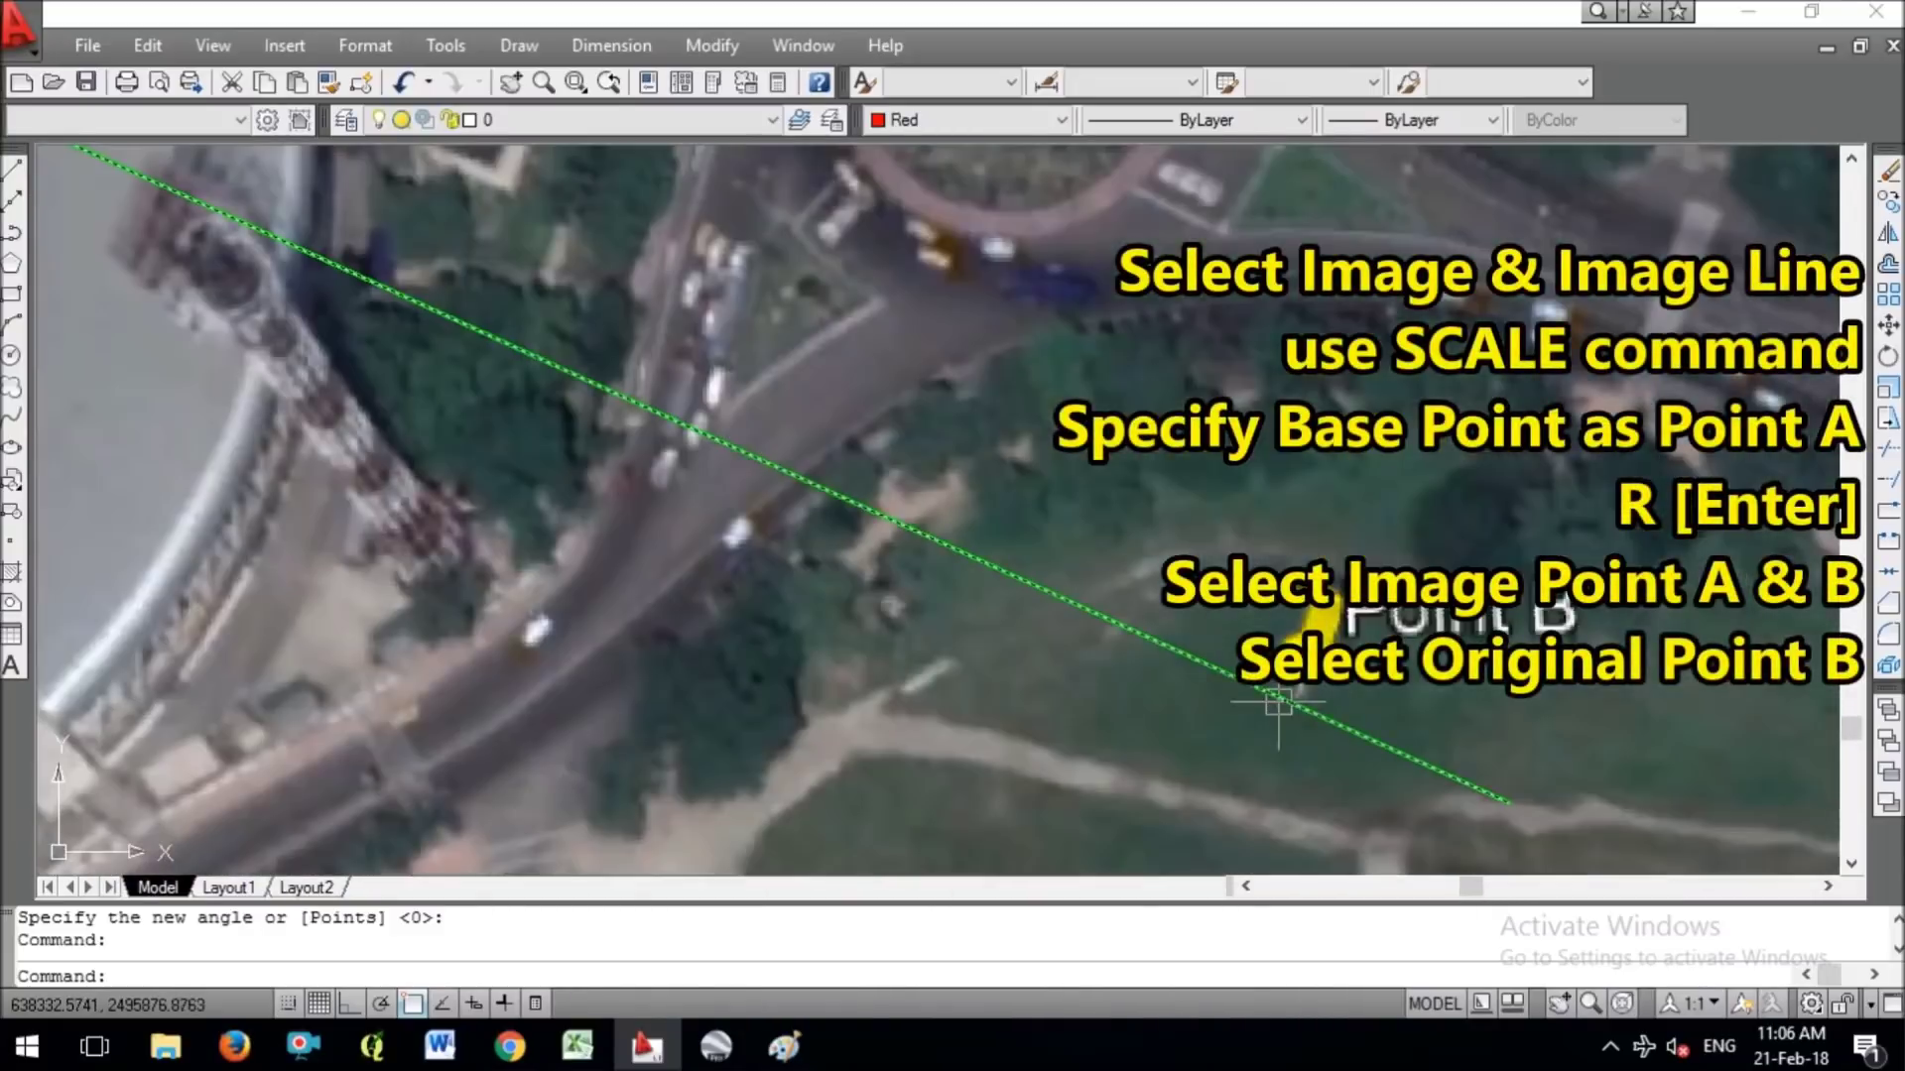
{"action": "scroll", "coordinate": [818, 529], "scroll_direction": "down", "scroll_amount": 5}
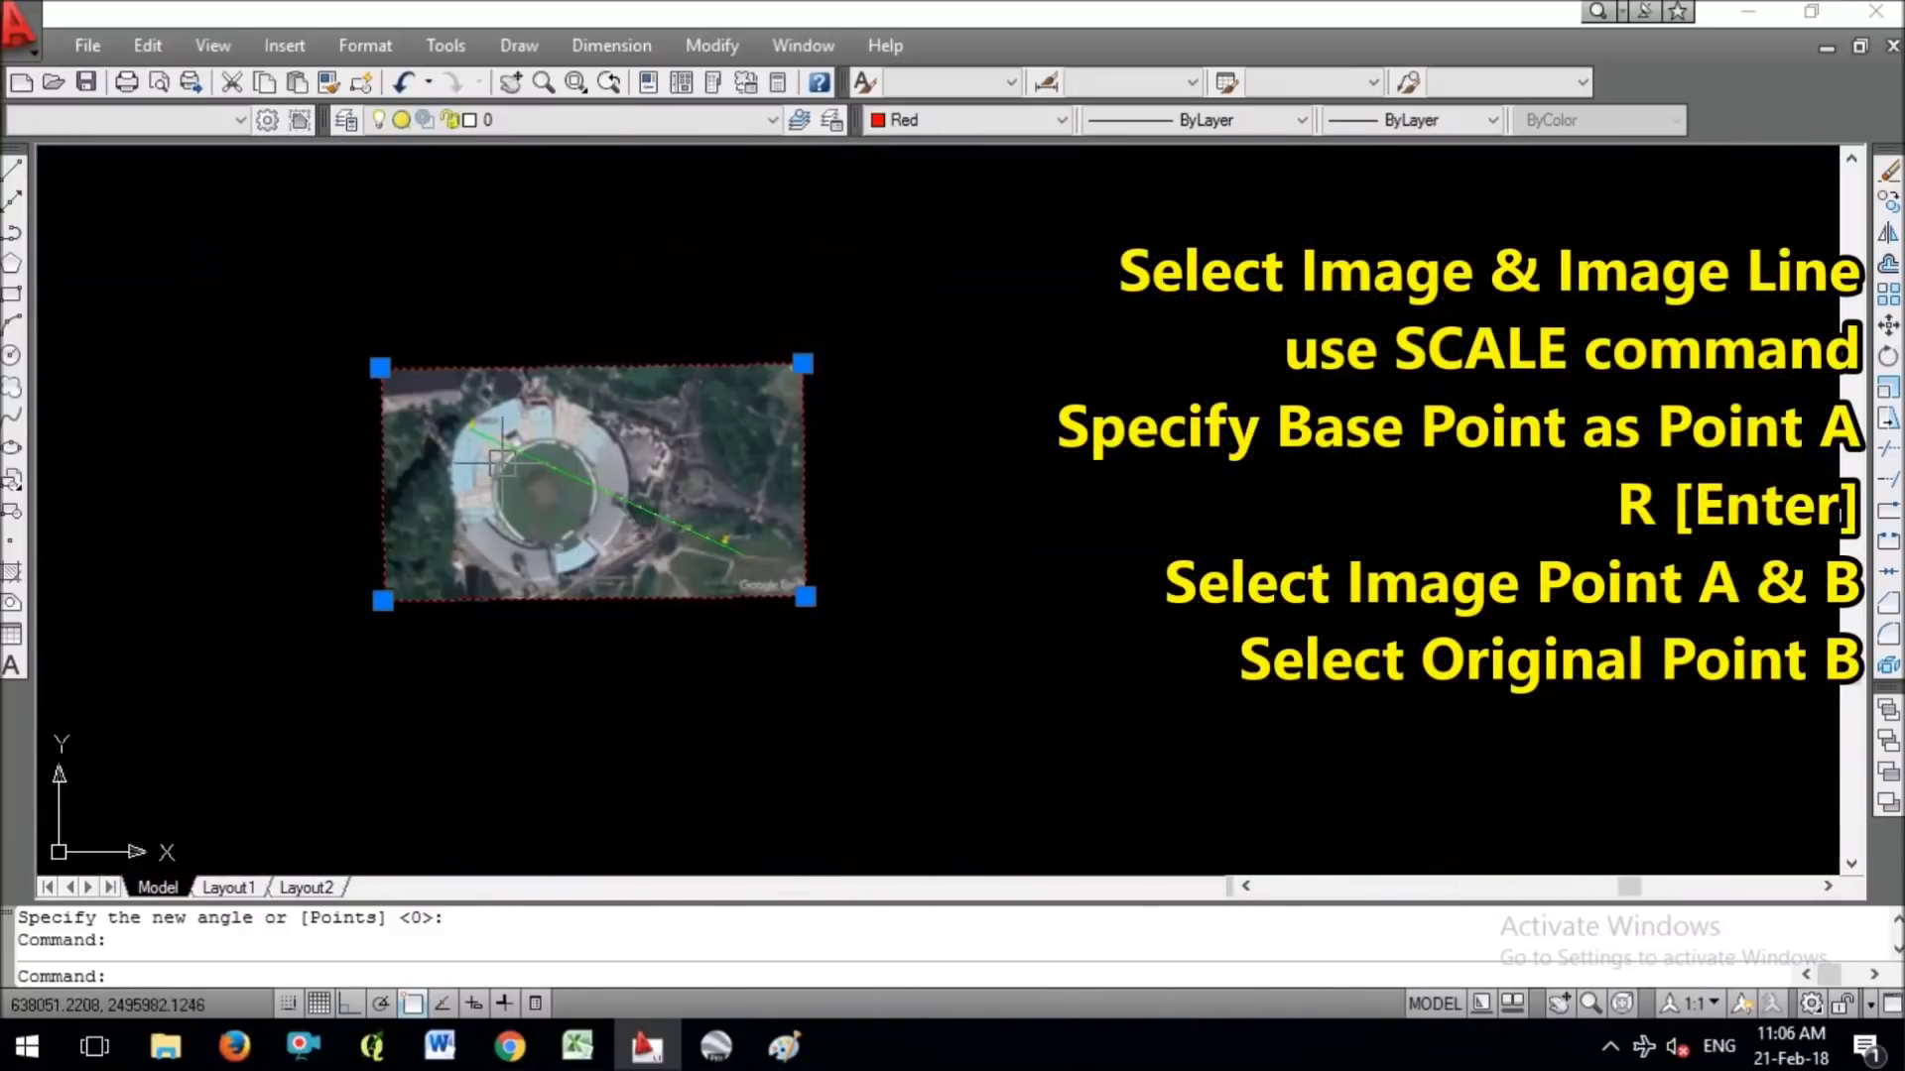
{"action": "scroll", "coordinate": [432, 411], "scroll_direction": "up", "scroll_amount": 3}
{"action": "left_click", "coordinate": [395, 264]}
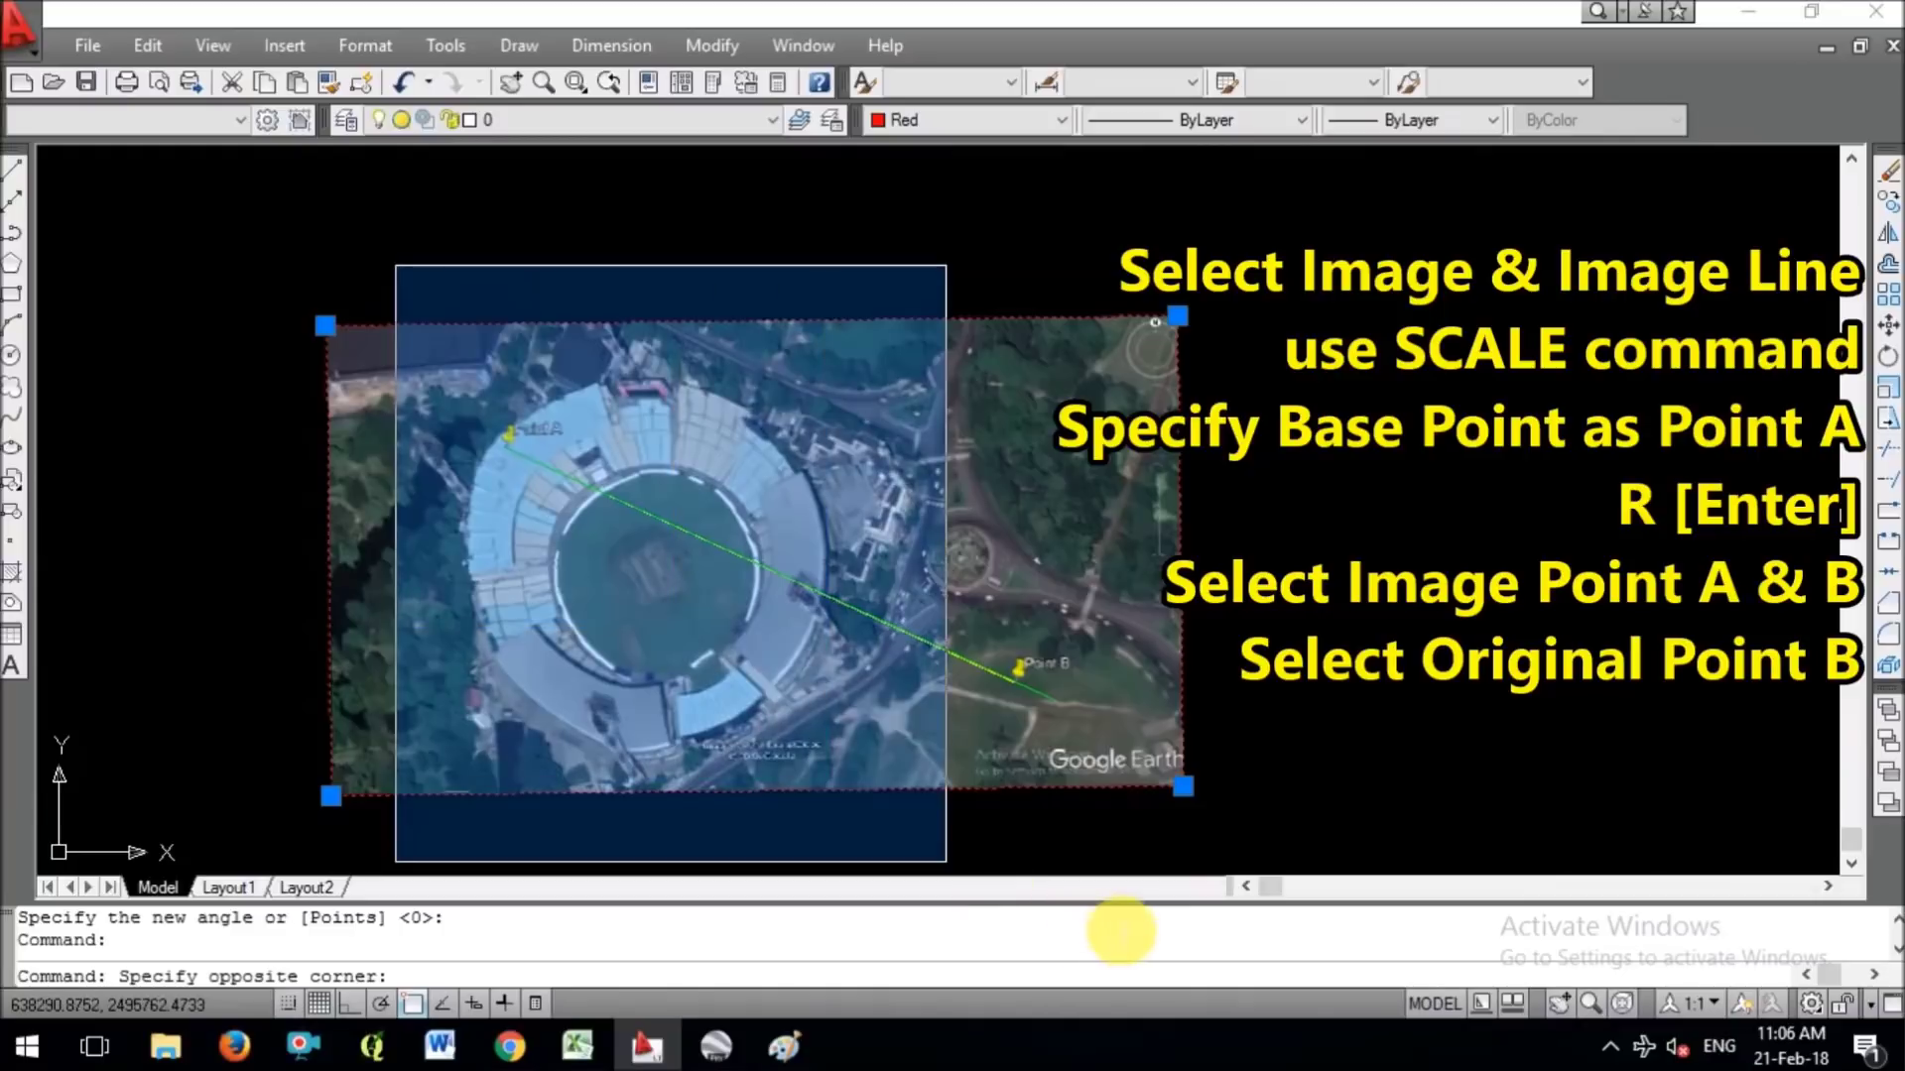
{"action": "left_click", "coordinate": [1032, 853]}
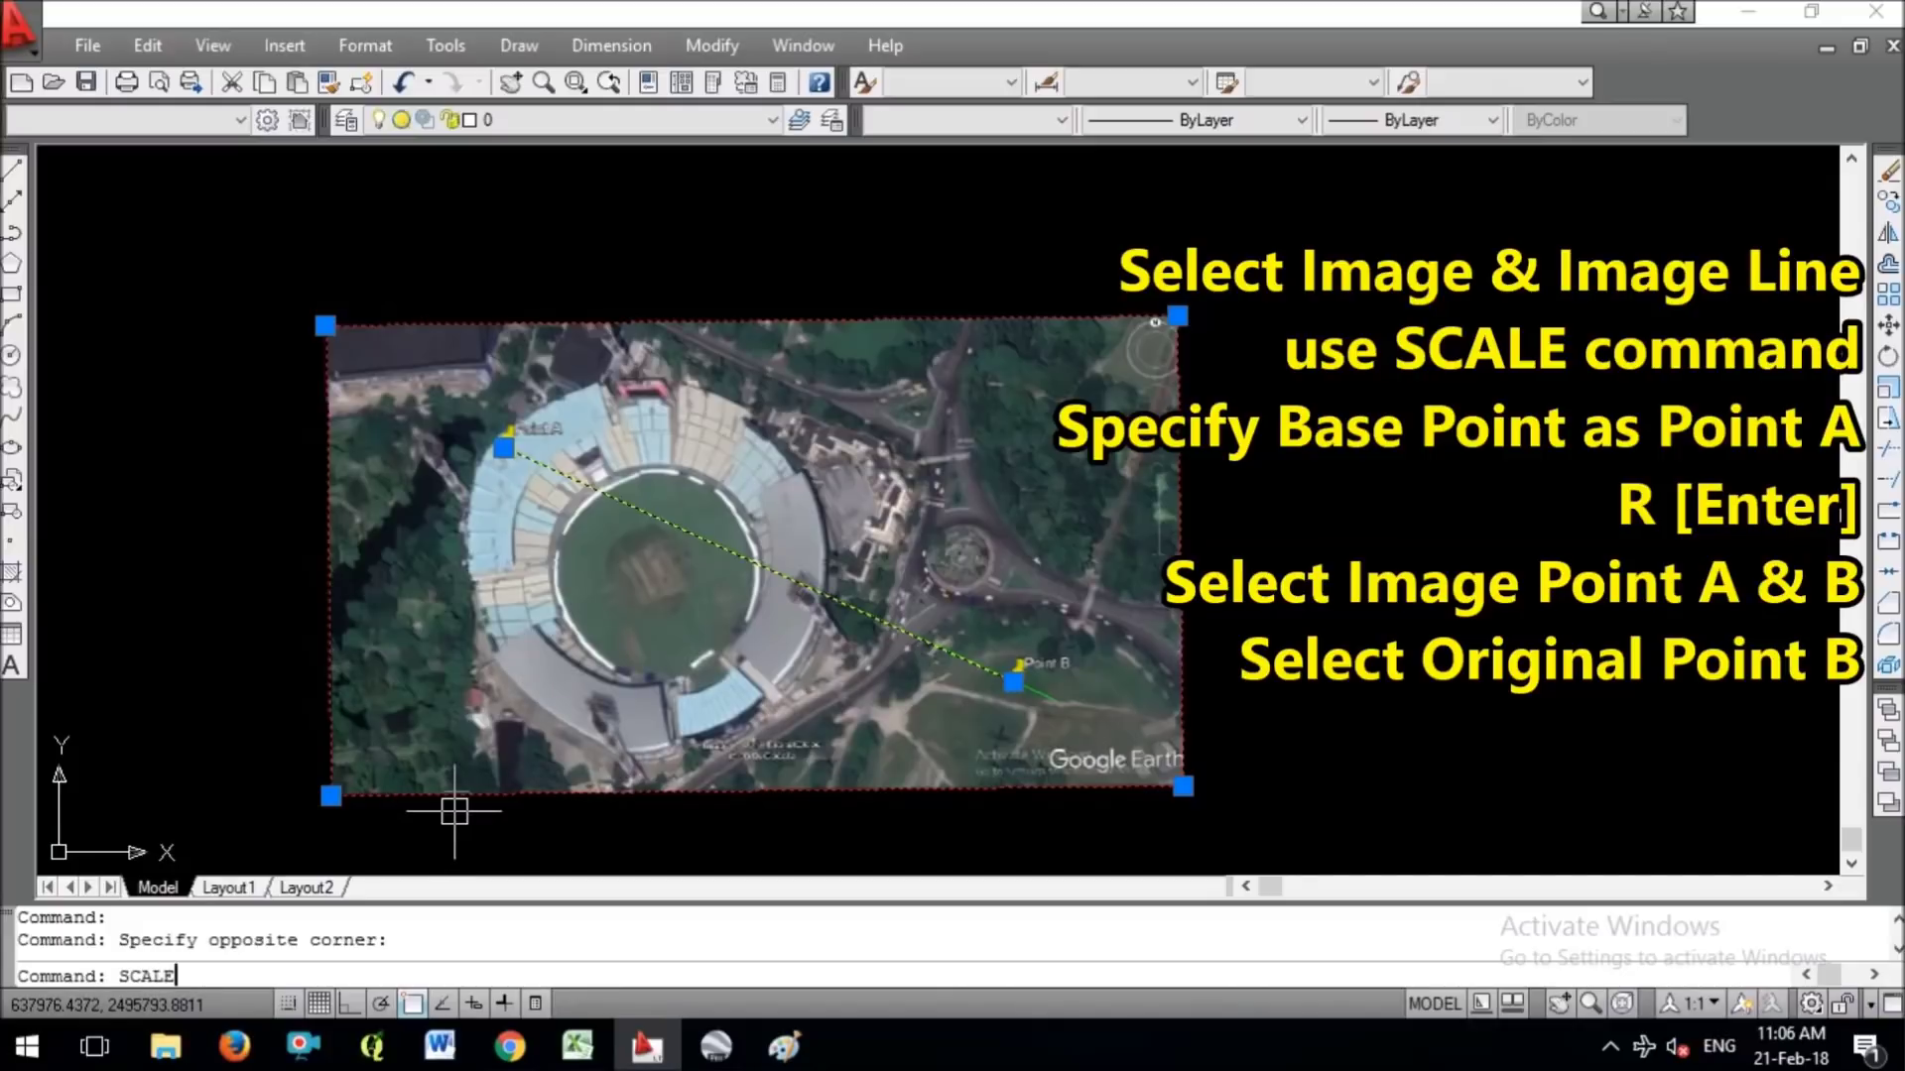
{"action": "key", "text": "Return"}
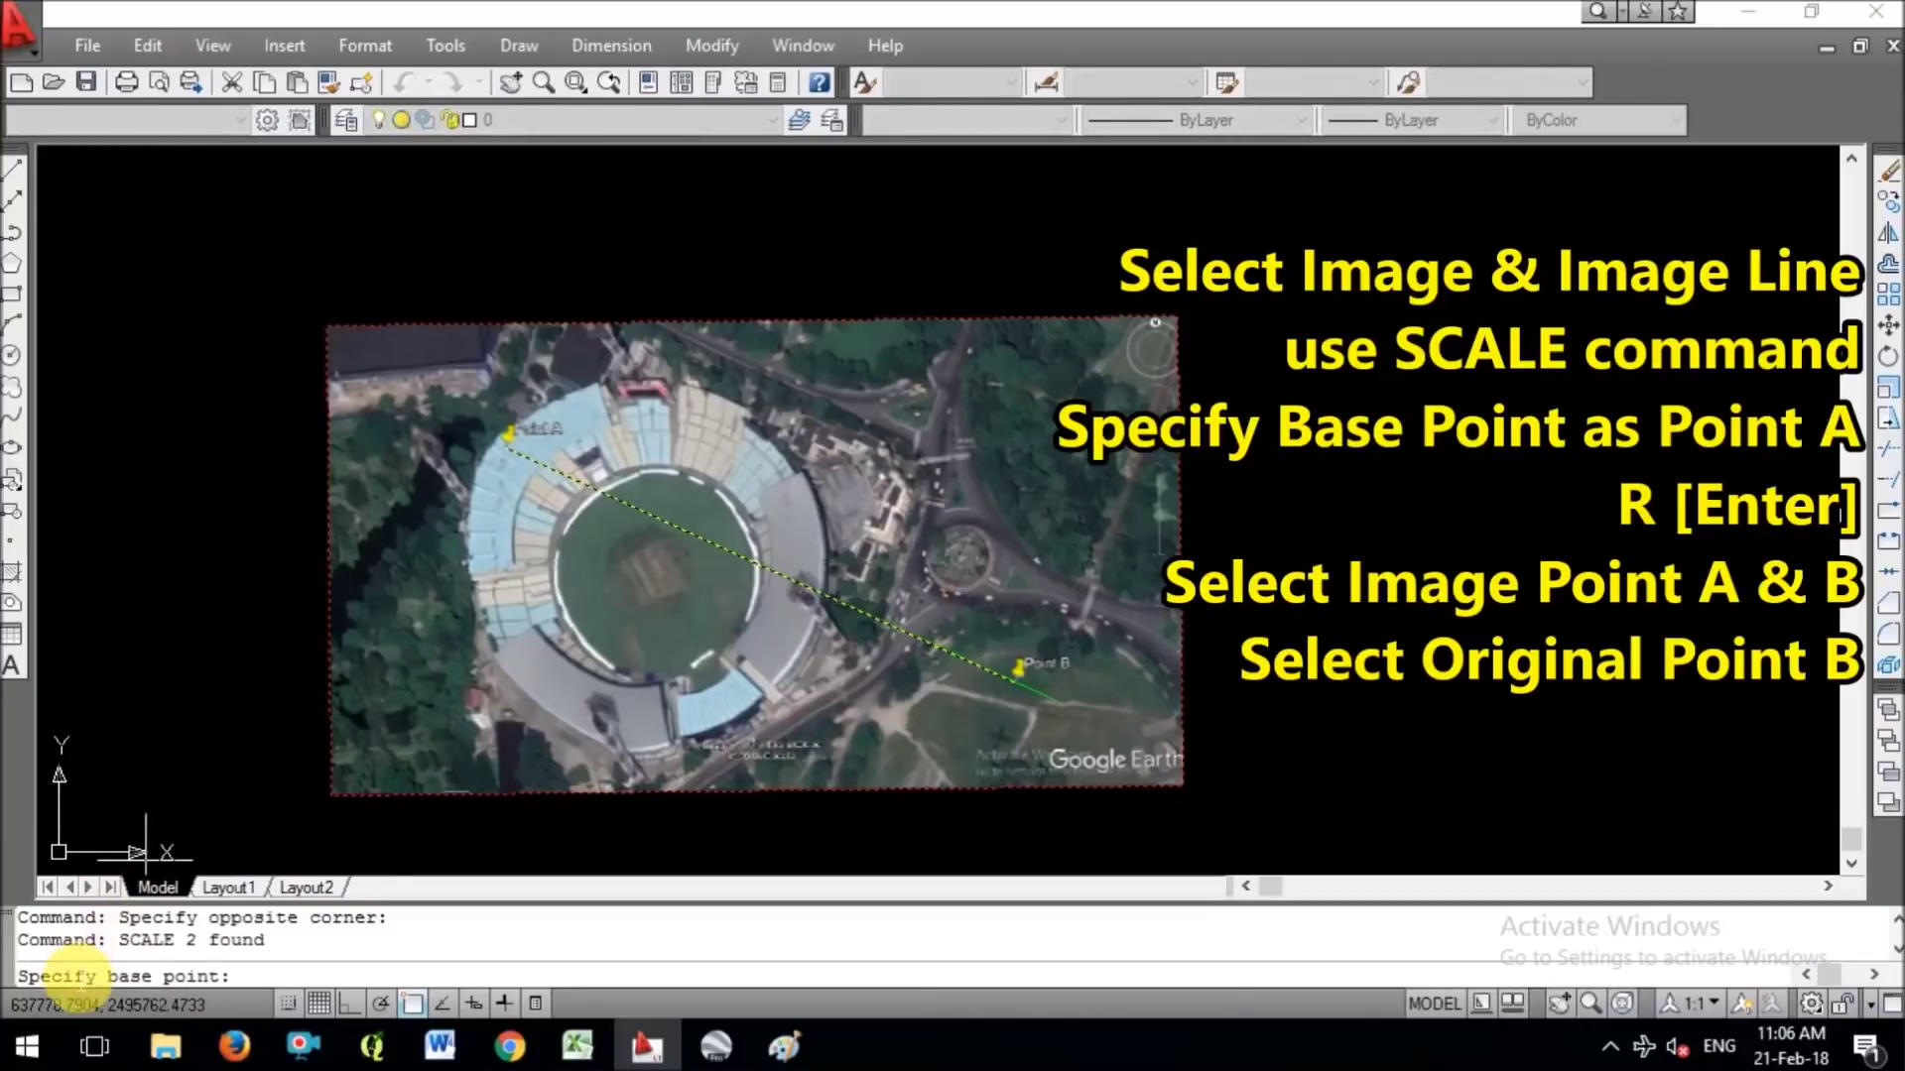
{"action": "scroll", "coordinate": [493, 461], "scroll_direction": "up", "scroll_amount": 5}
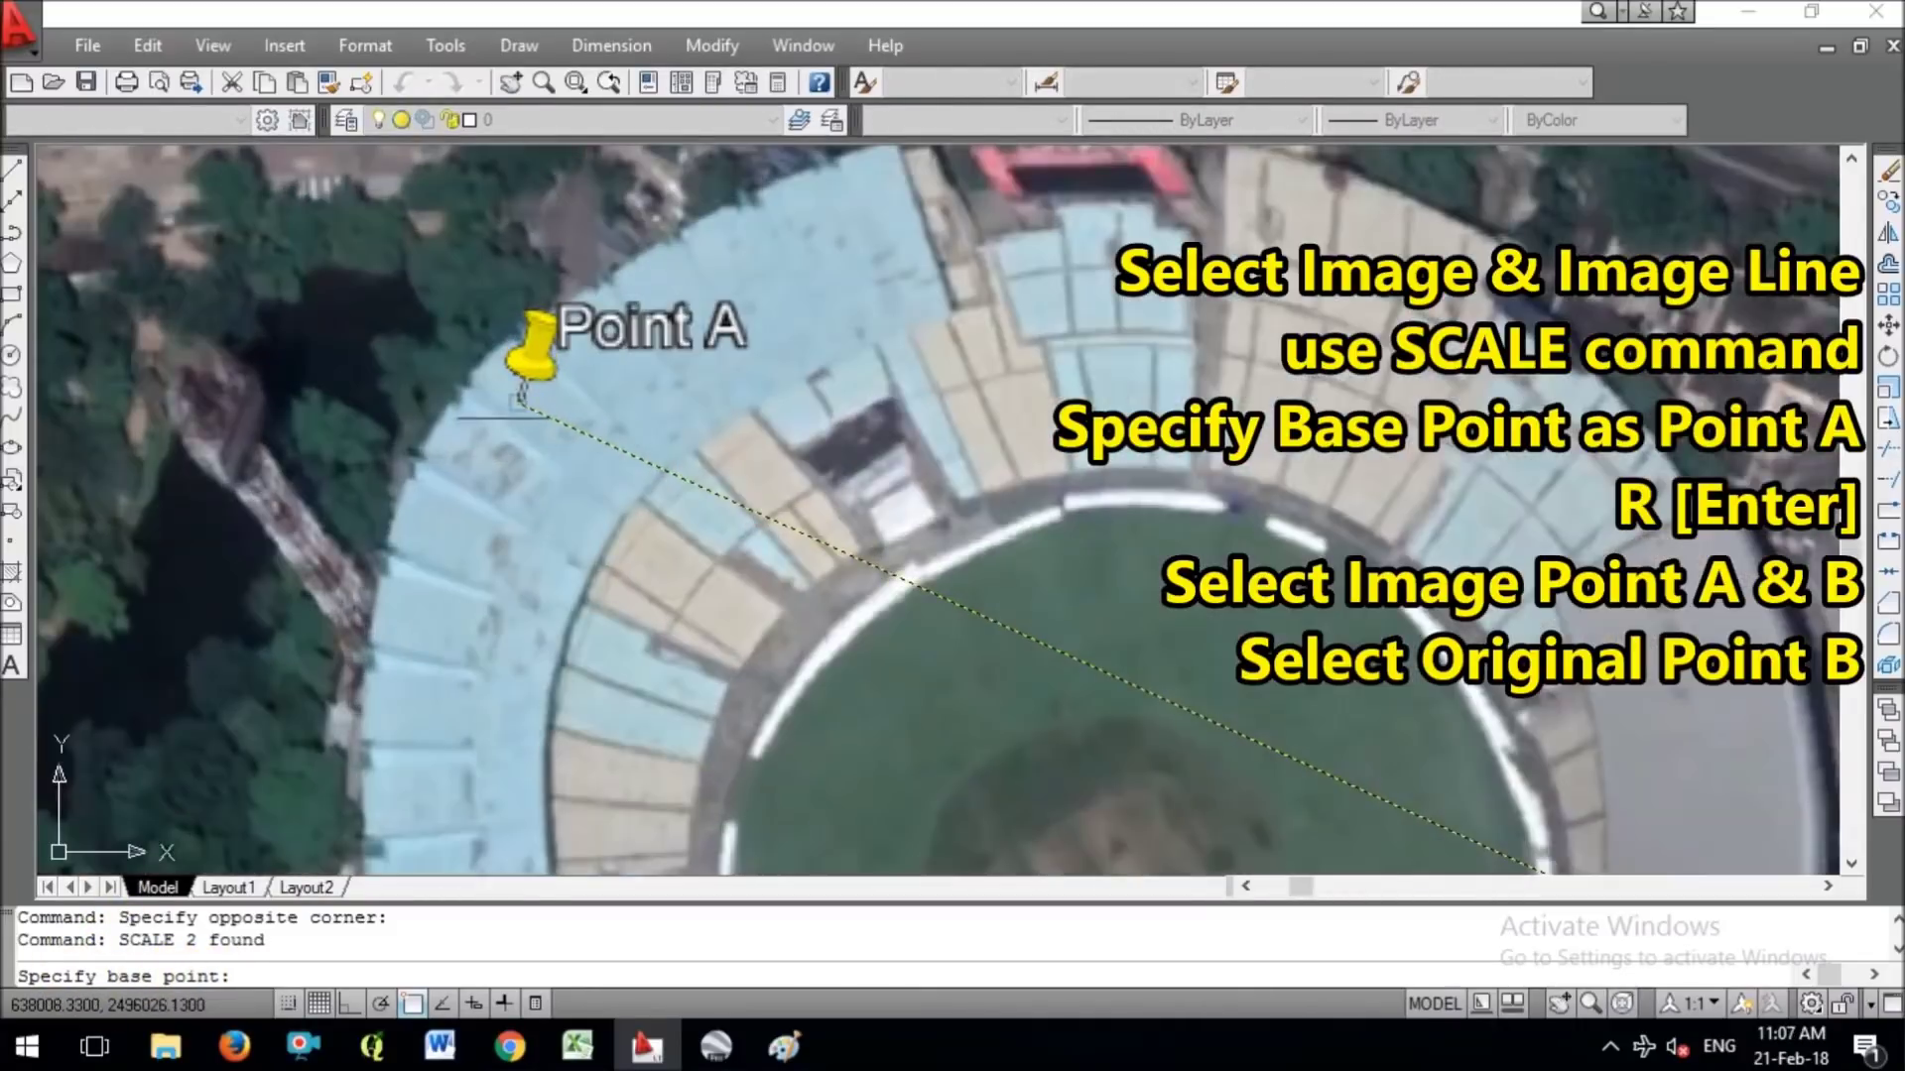
{"action": "scroll", "coordinate": [521, 402], "scroll_direction": "up", "scroll_amount": 3}
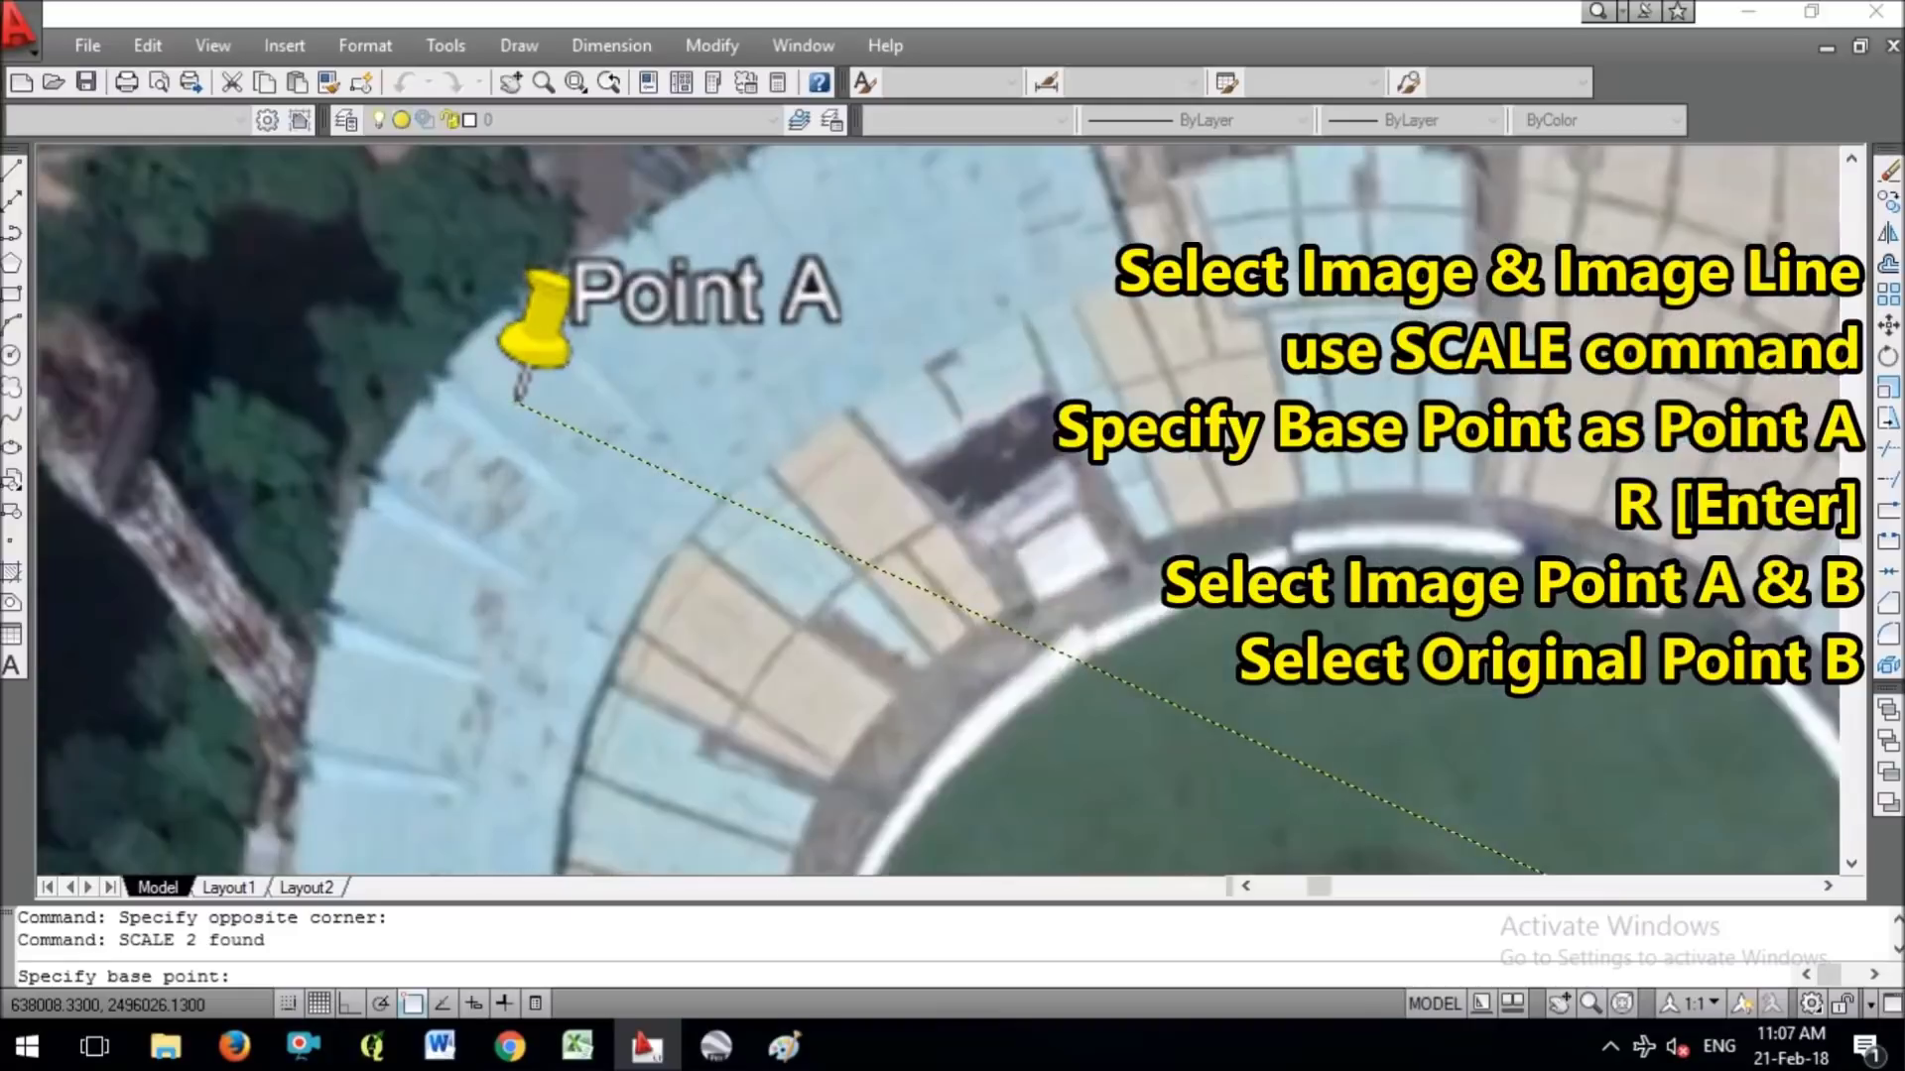
{"action": "left_click", "coordinate": [516, 402]}
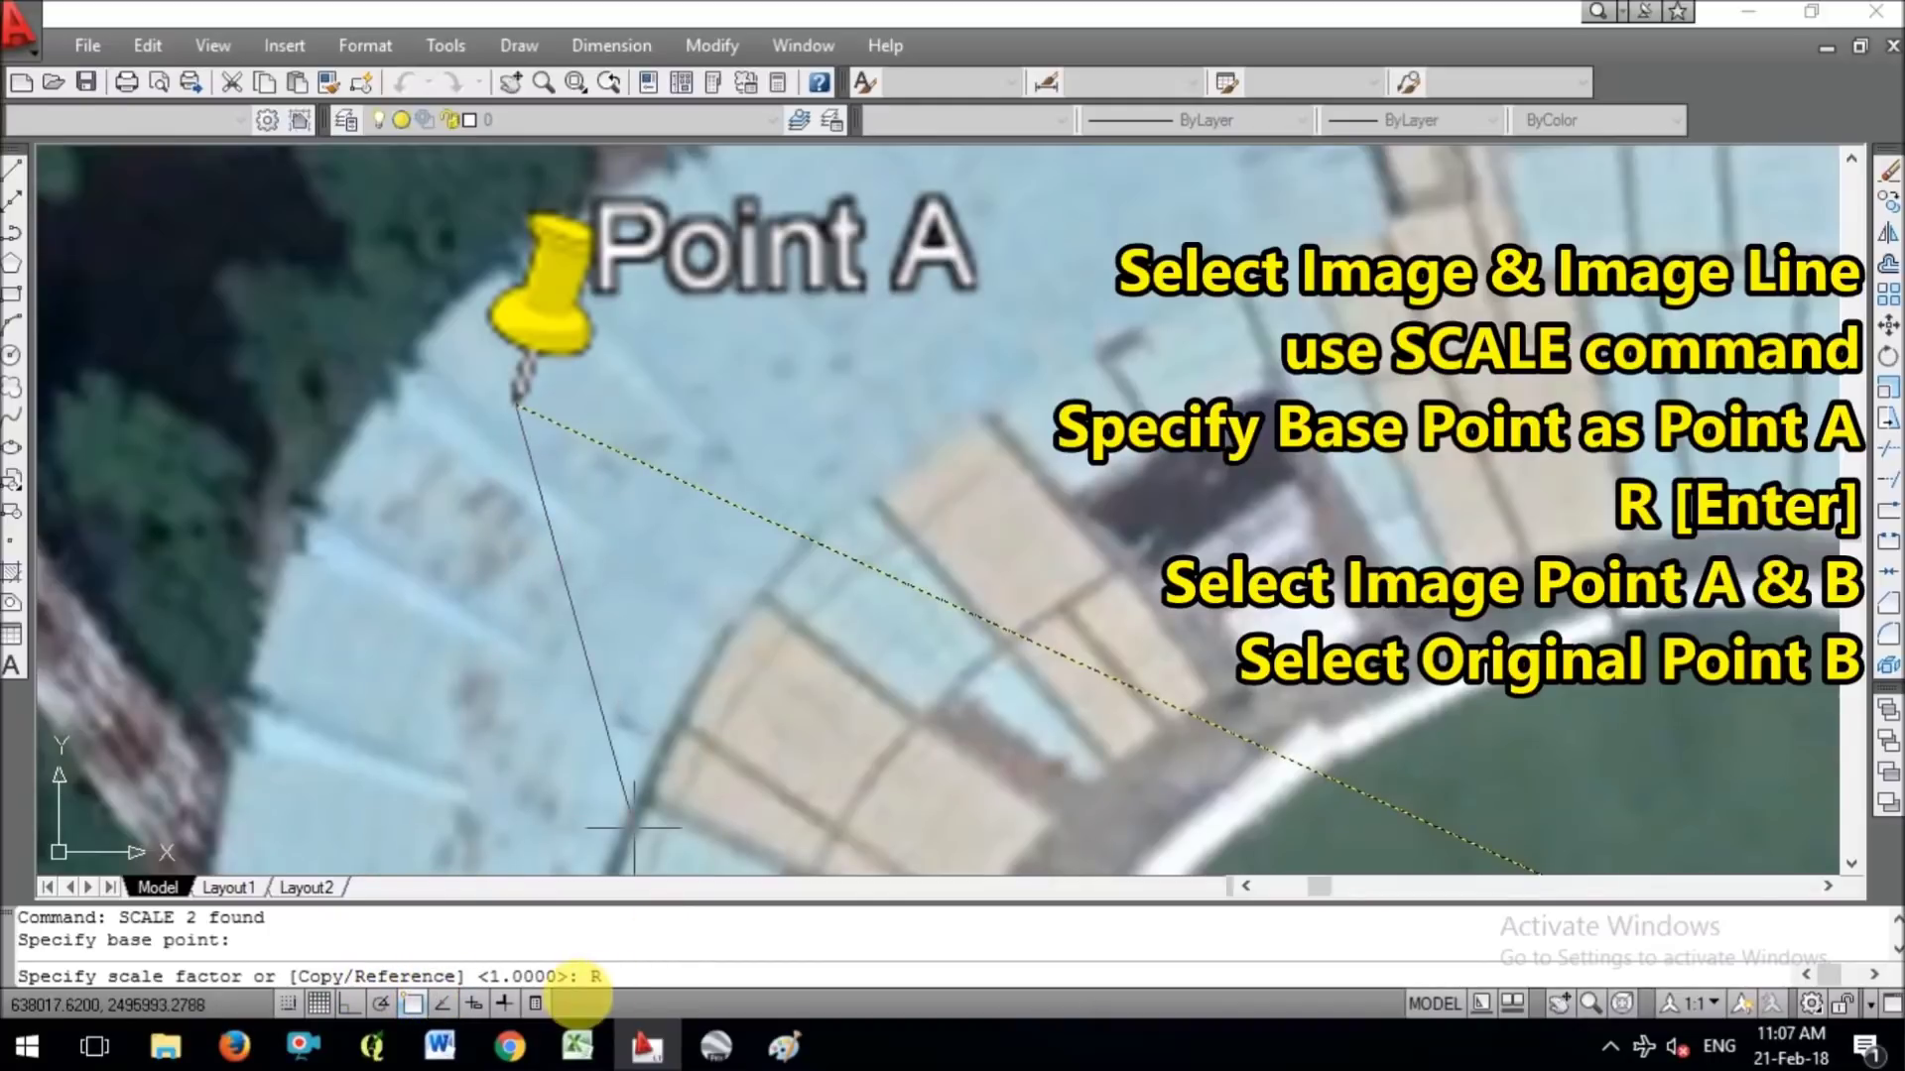
Scale by Reference, using the image's Point A to Point B distance as reference length and the green polyline's Point B end as new length.
{"action": "key", "text": "Return"}
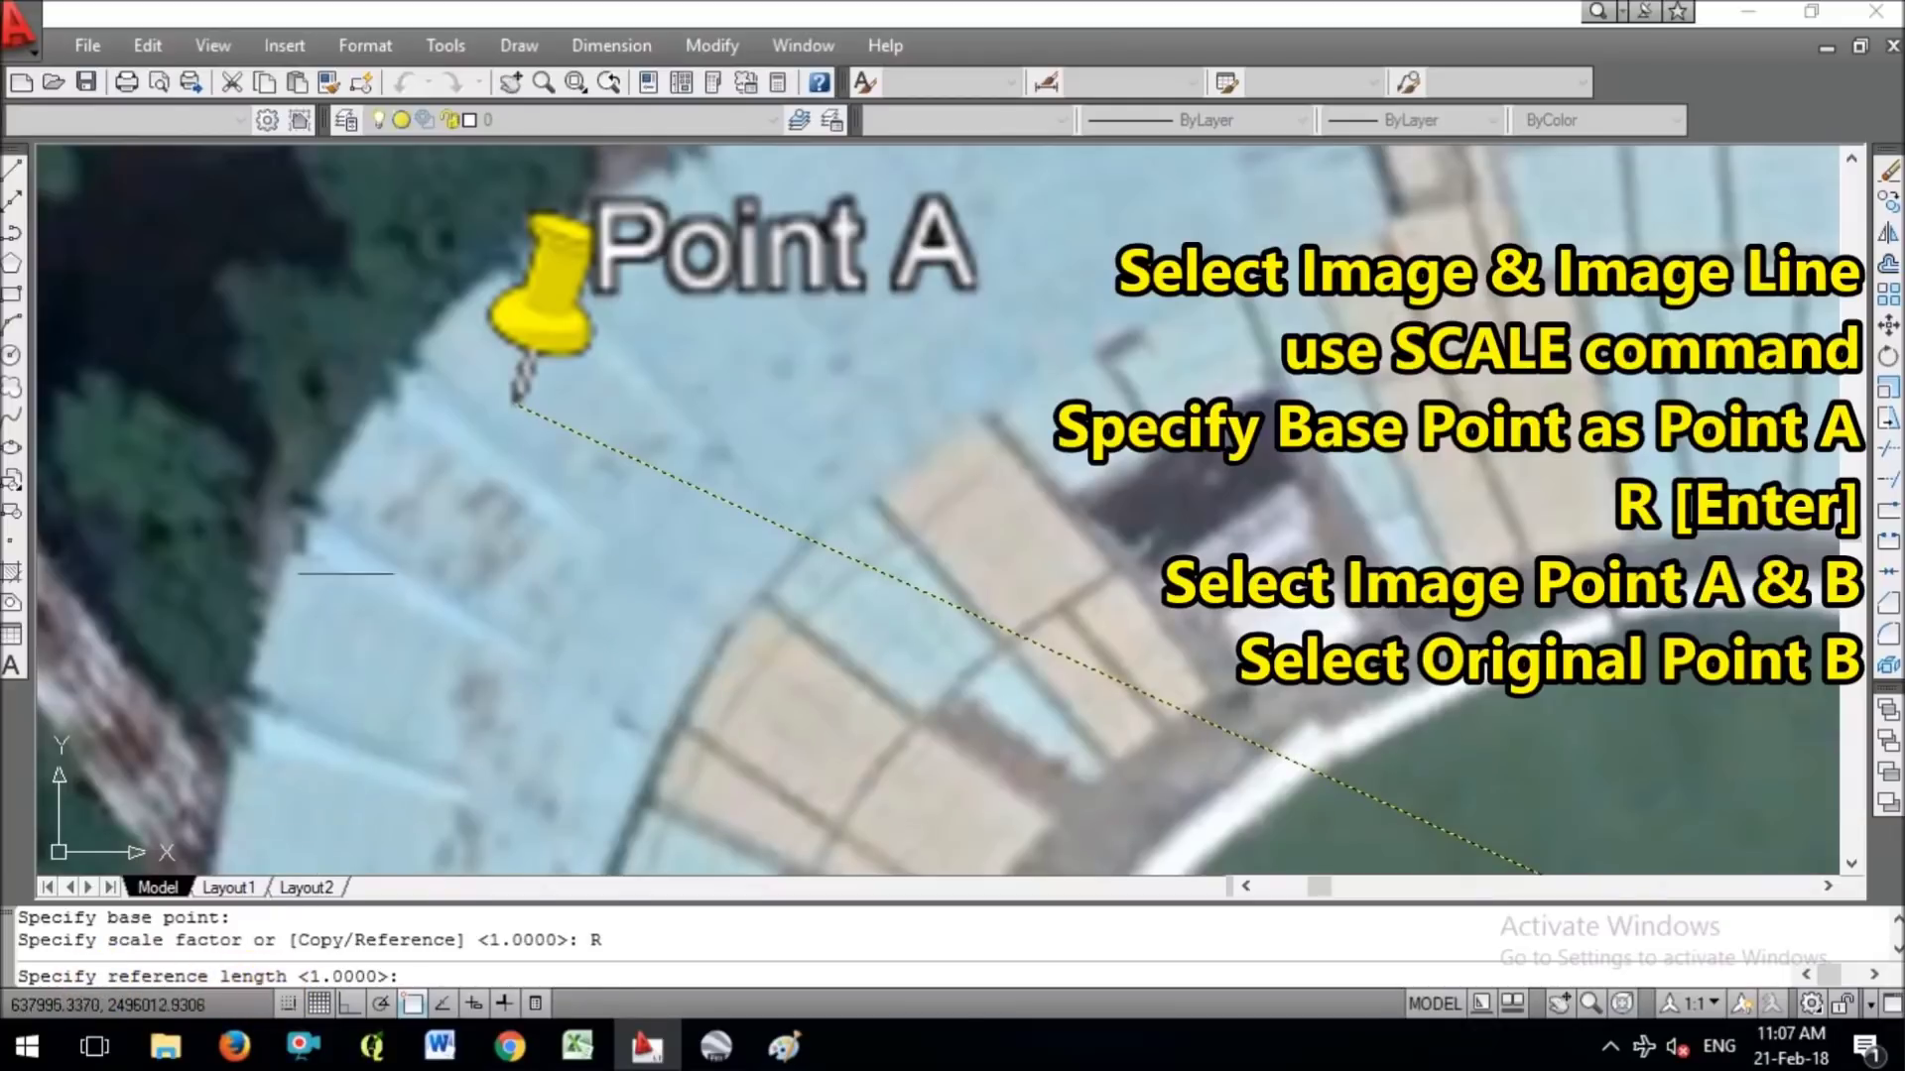
{"action": "left_click", "coordinate": [515, 404]}
{"action": "scroll", "coordinate": [511, 395], "scroll_direction": "down", "scroll_amount": 5}
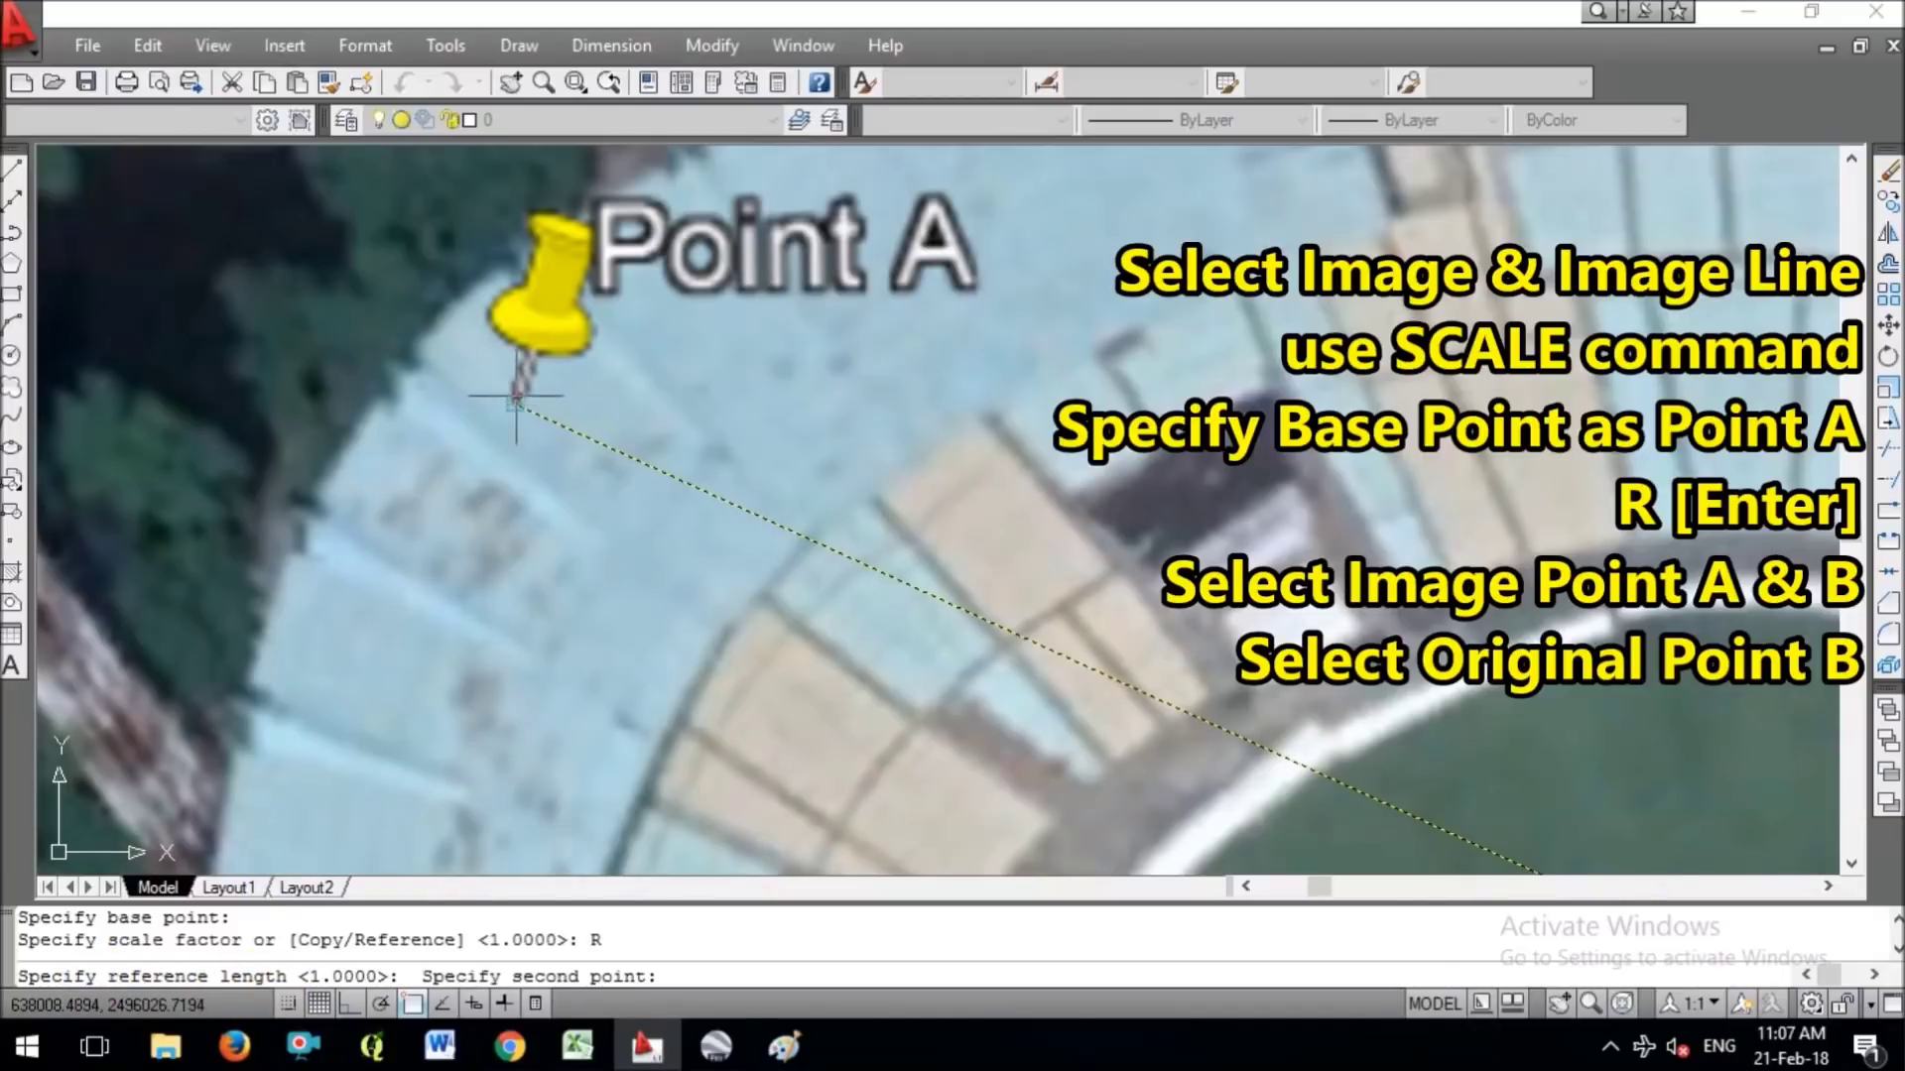
{"action": "scroll", "coordinate": [1005, 387], "scroll_direction": "down", "scroll_amount": 4}
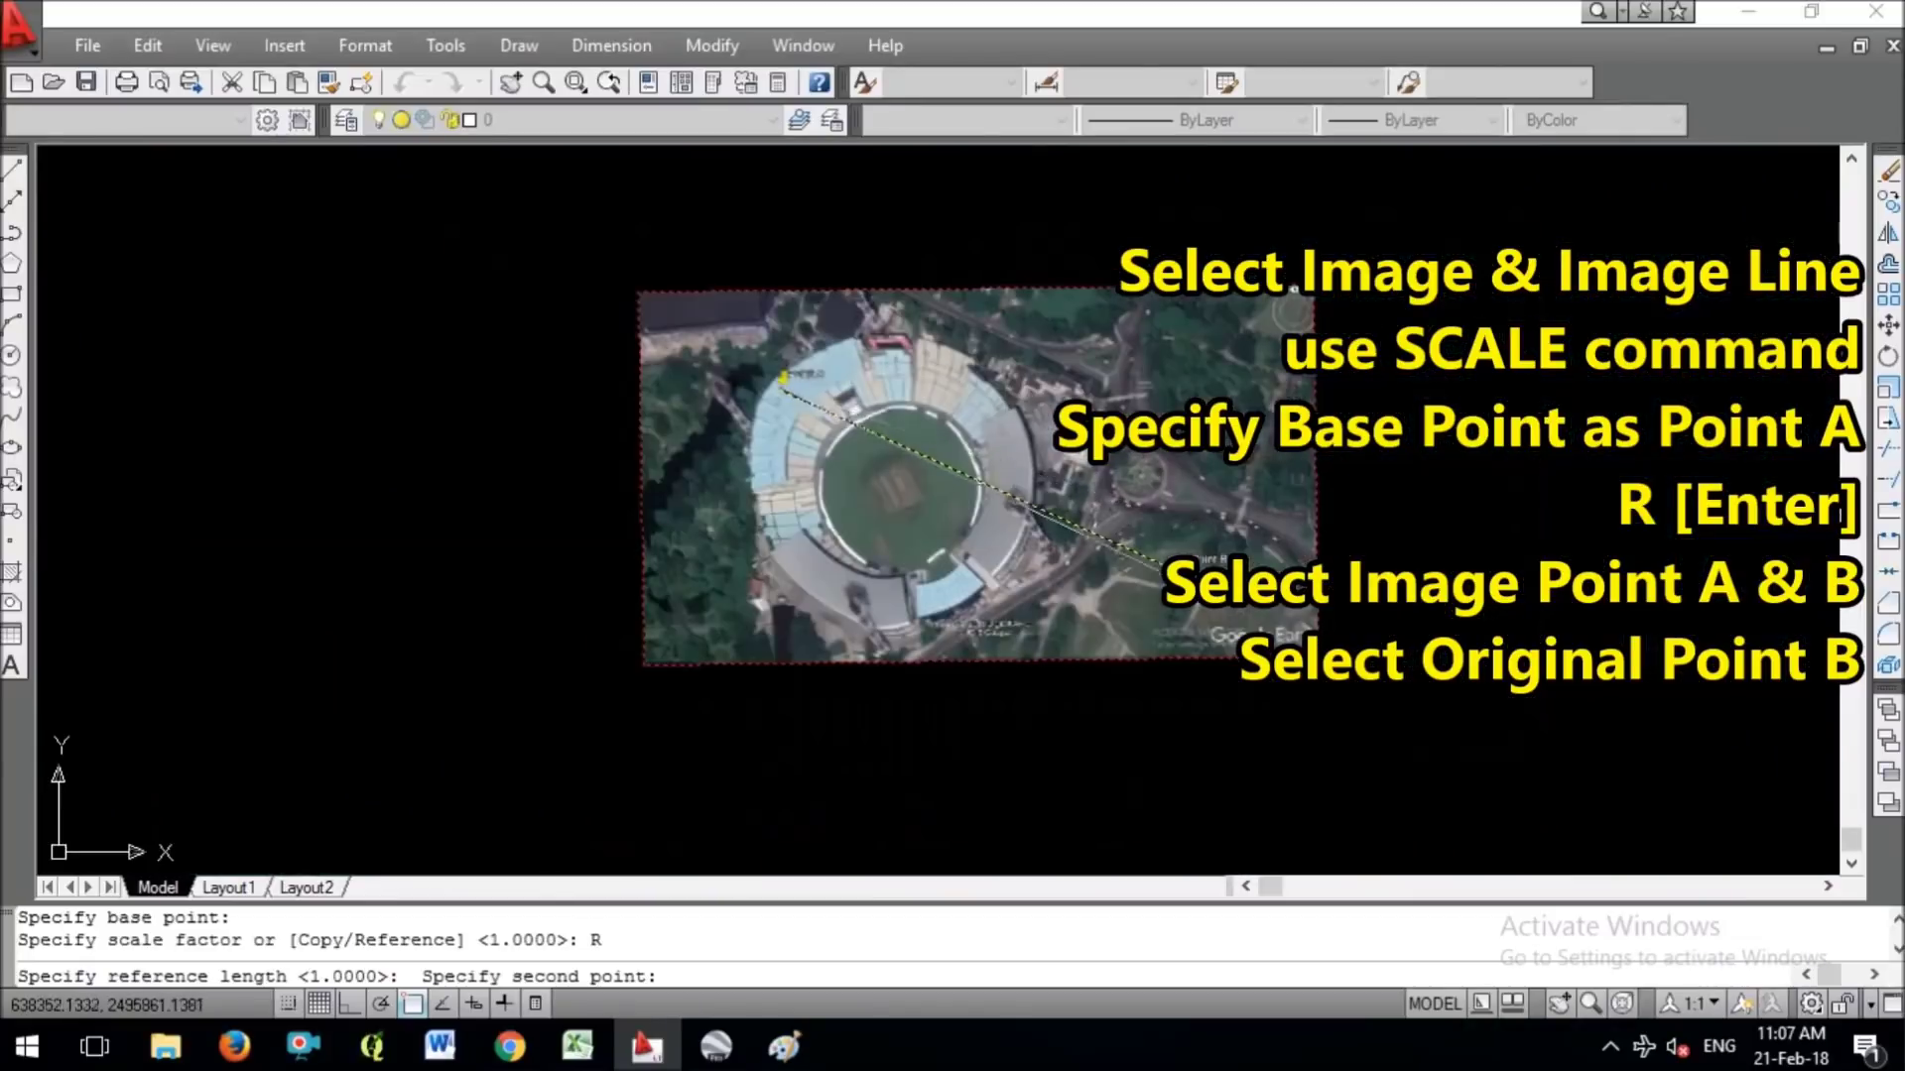
{"action": "scroll", "coordinate": [1158, 565], "scroll_direction": "up", "scroll_amount": 8}
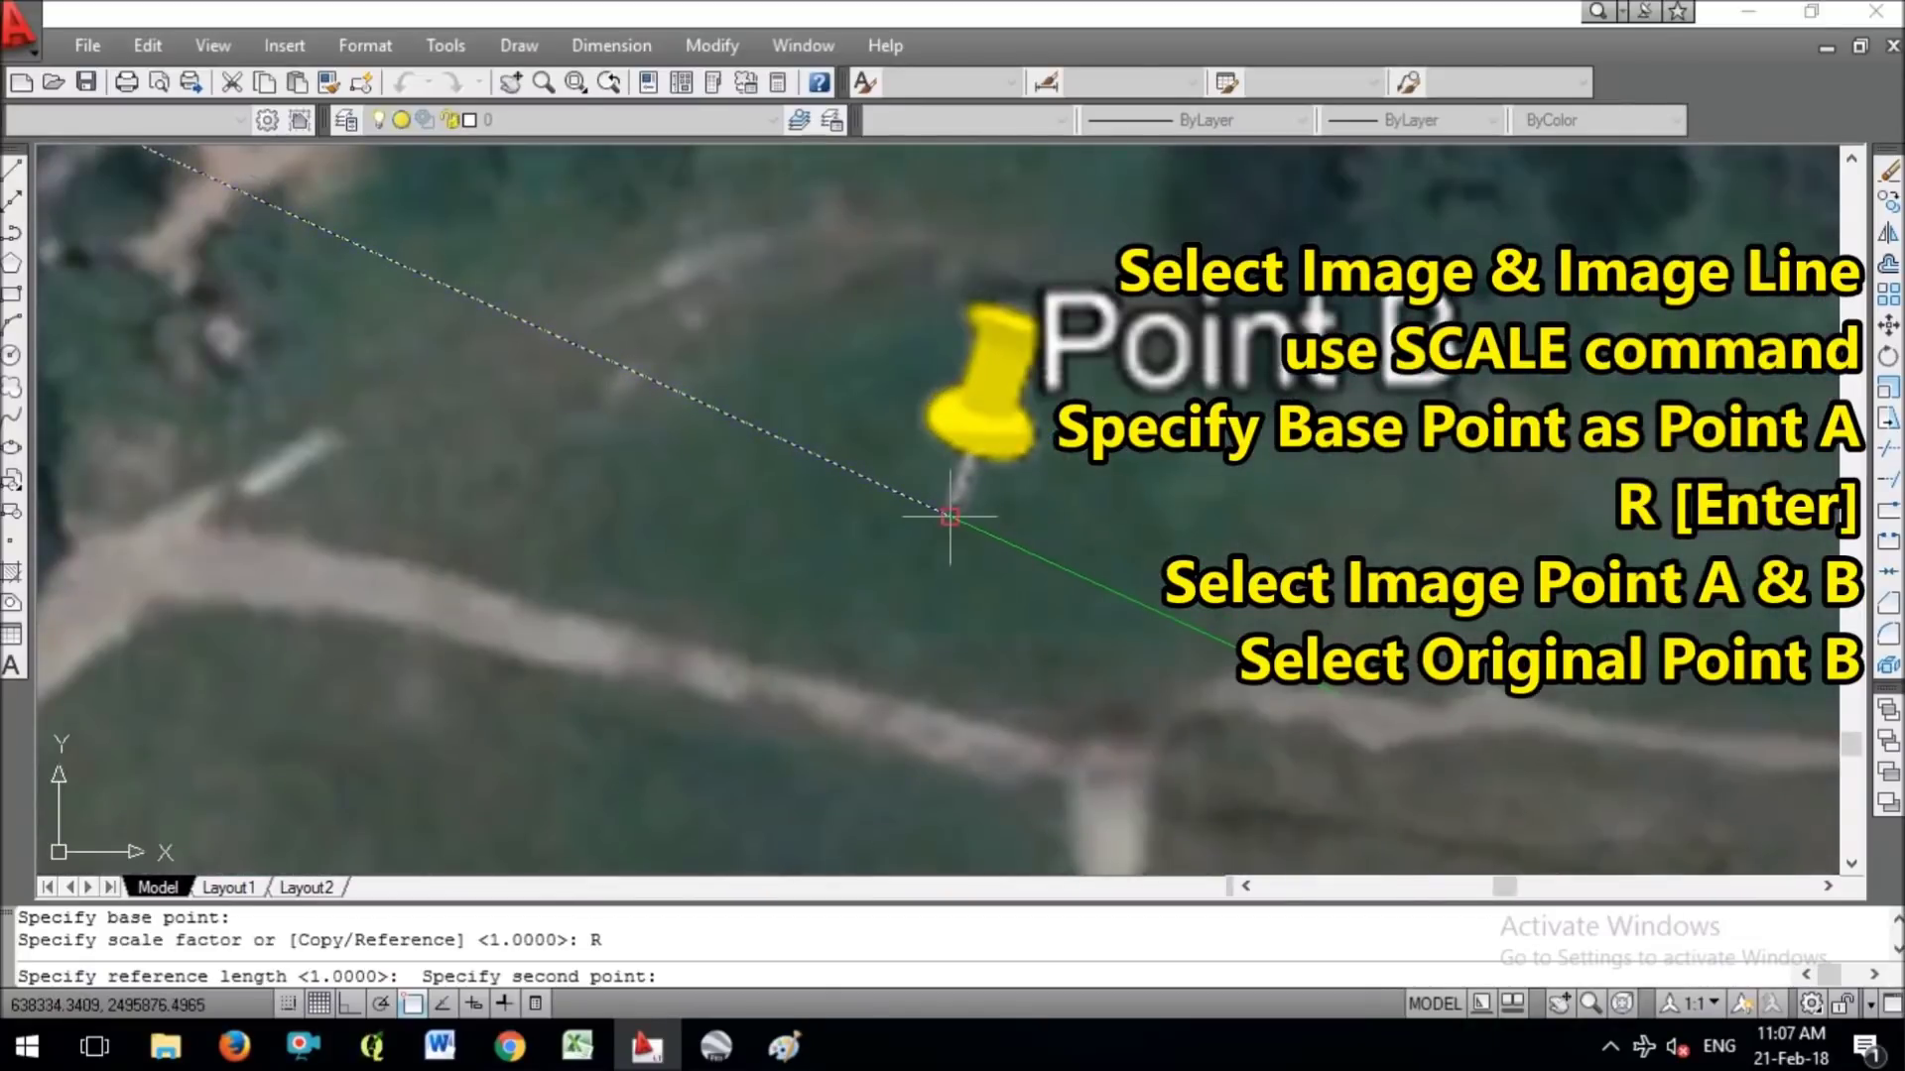
{"action": "left_click", "coordinate": [949, 516]}
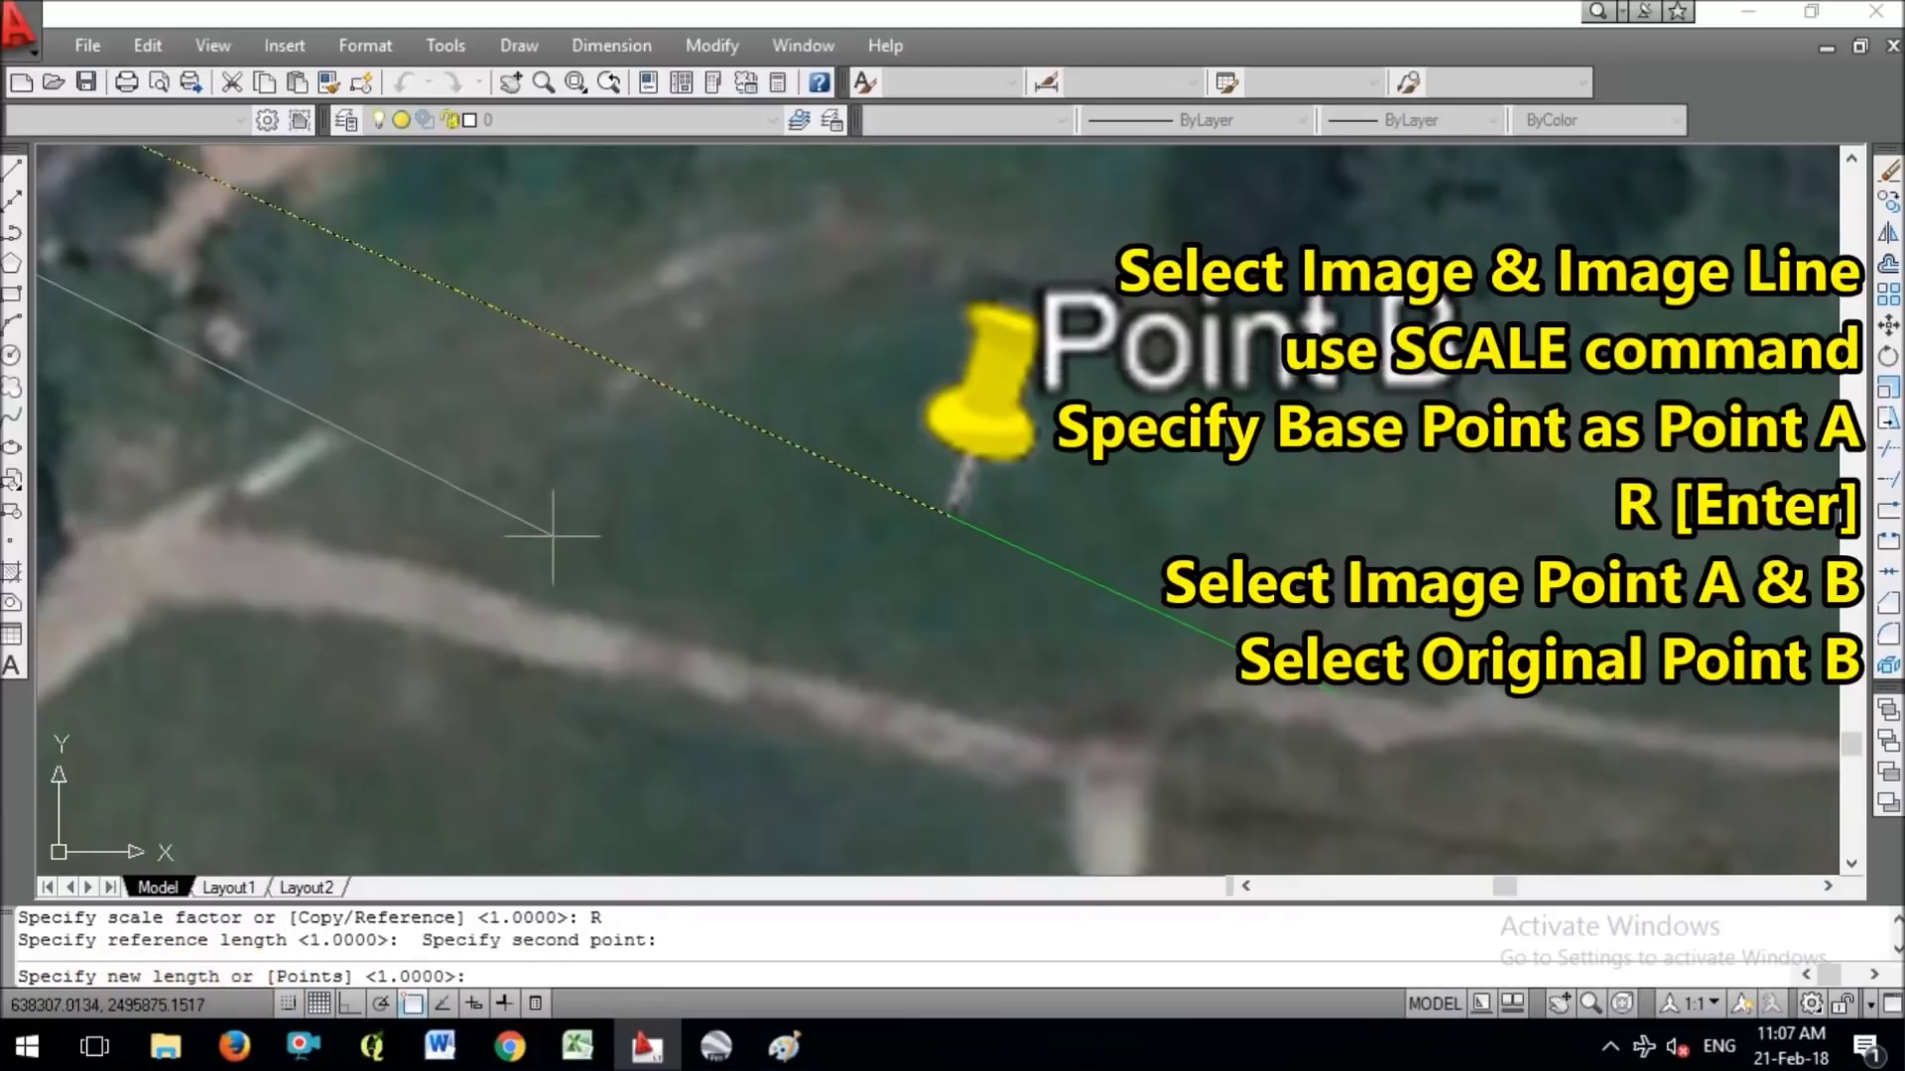
{"action": "scroll", "coordinate": [923, 585], "scroll_direction": "down", "scroll_amount": 5}
{"action": "scroll", "coordinate": [1027, 607], "scroll_direction": "down", "scroll_amount": 4}
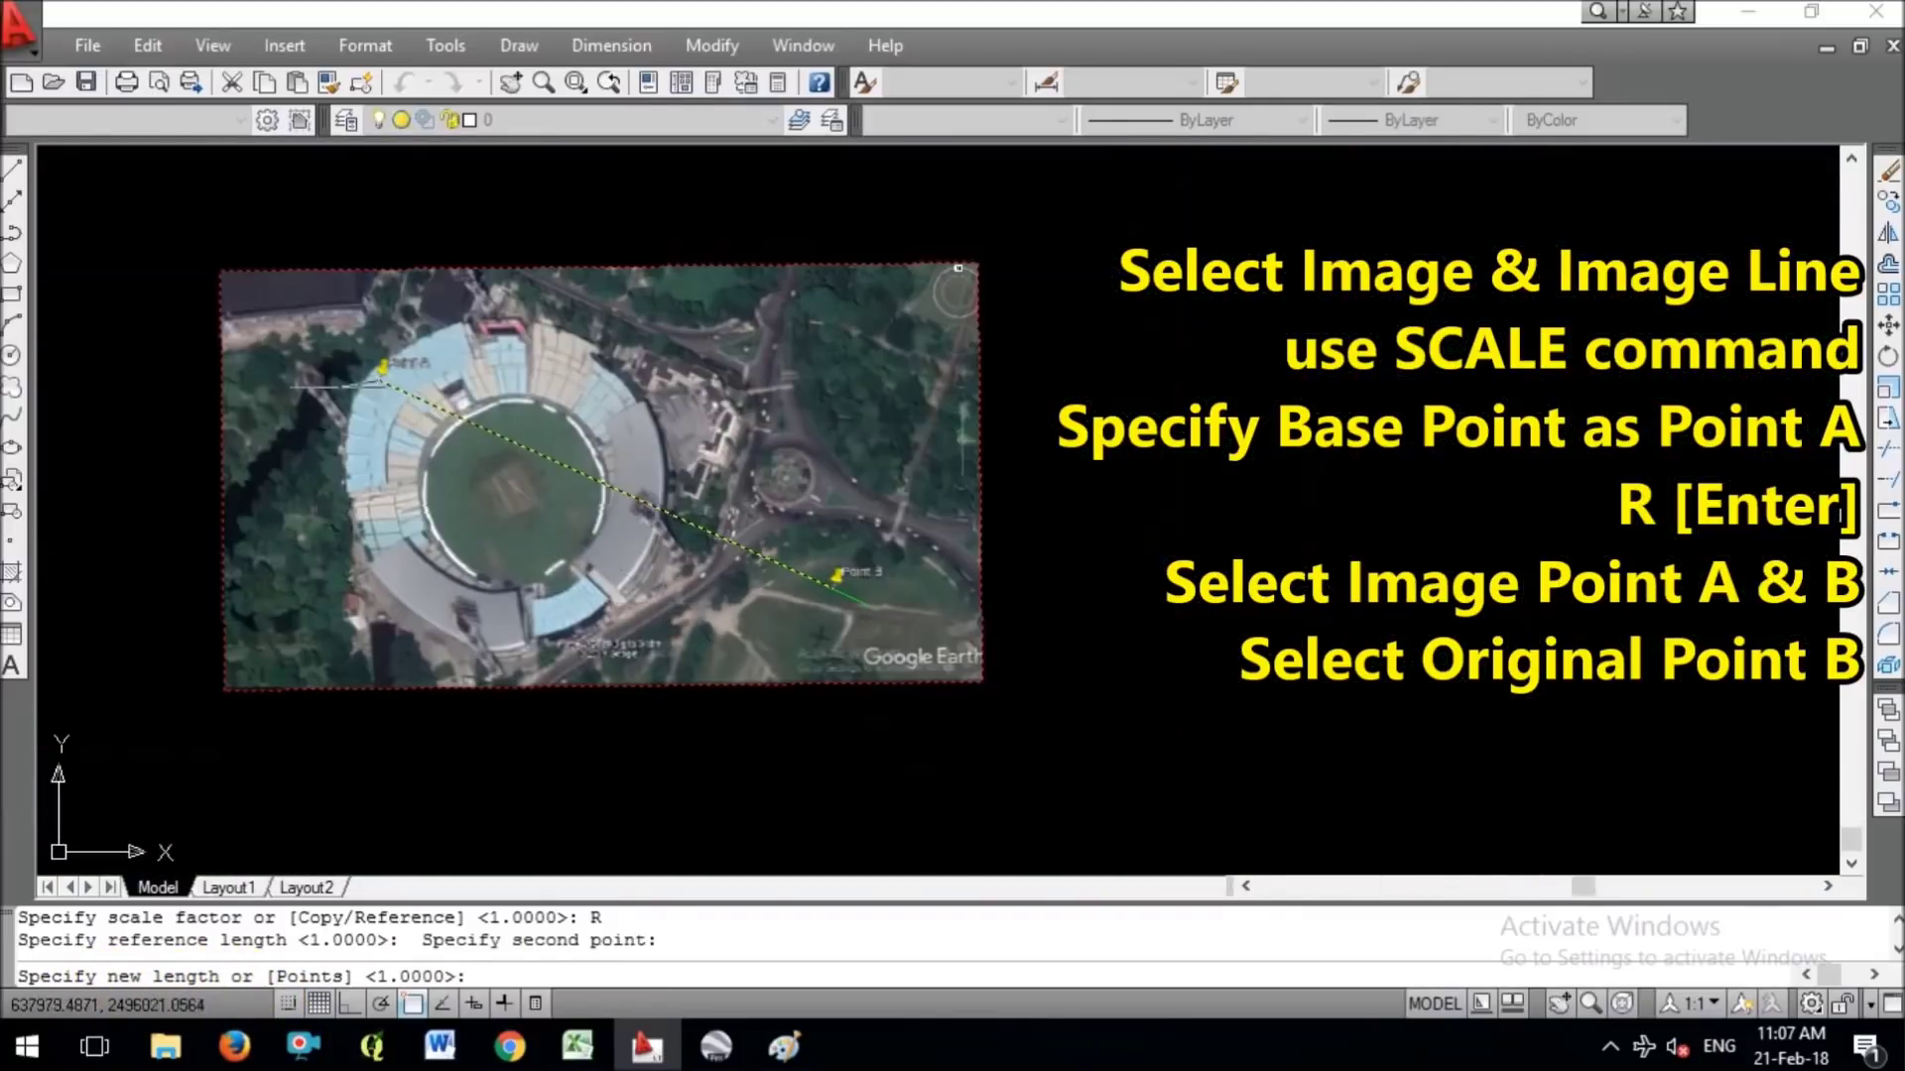
{"action": "scroll", "coordinate": [868, 605], "scroll_direction": "up", "scroll_amount": 6}
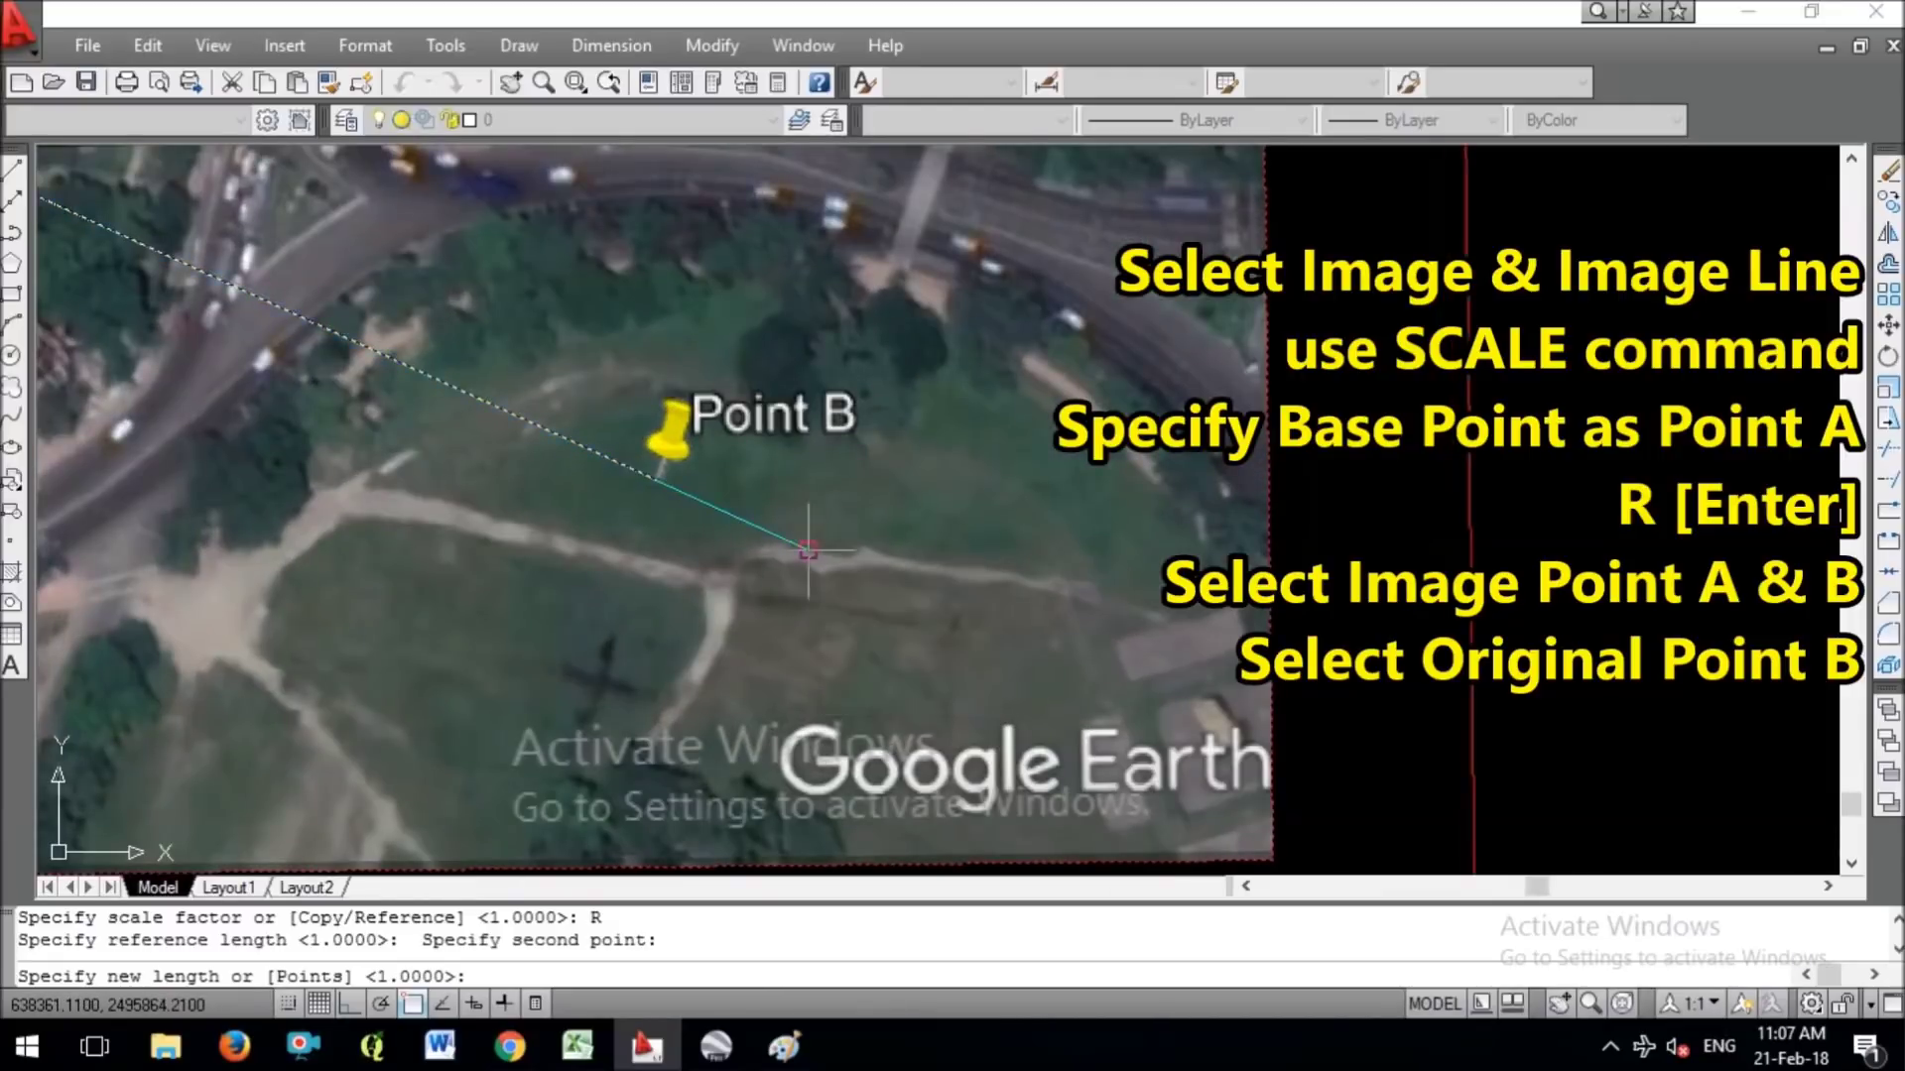
{"action": "left_click", "coordinate": [808, 549]}
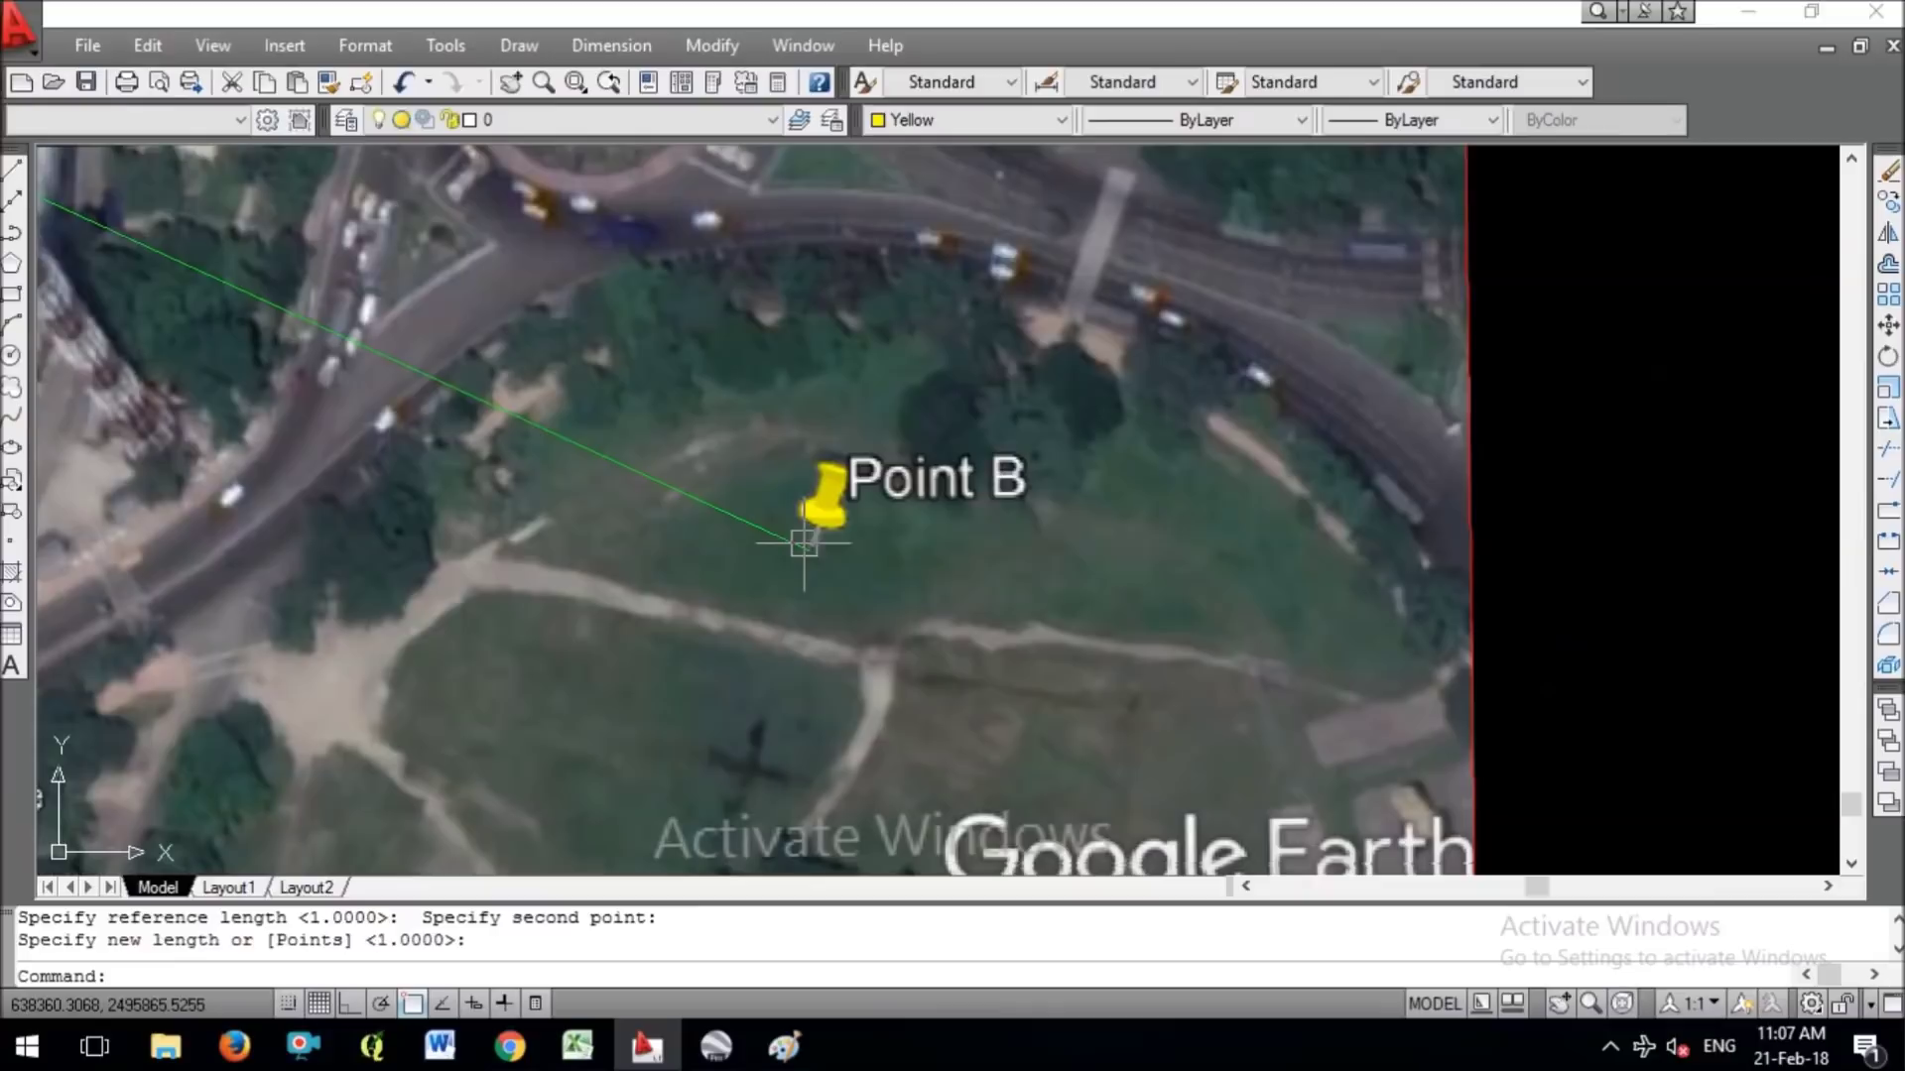
{"action": "scroll", "coordinate": [873, 496], "scroll_direction": "down", "scroll_amount": 8}
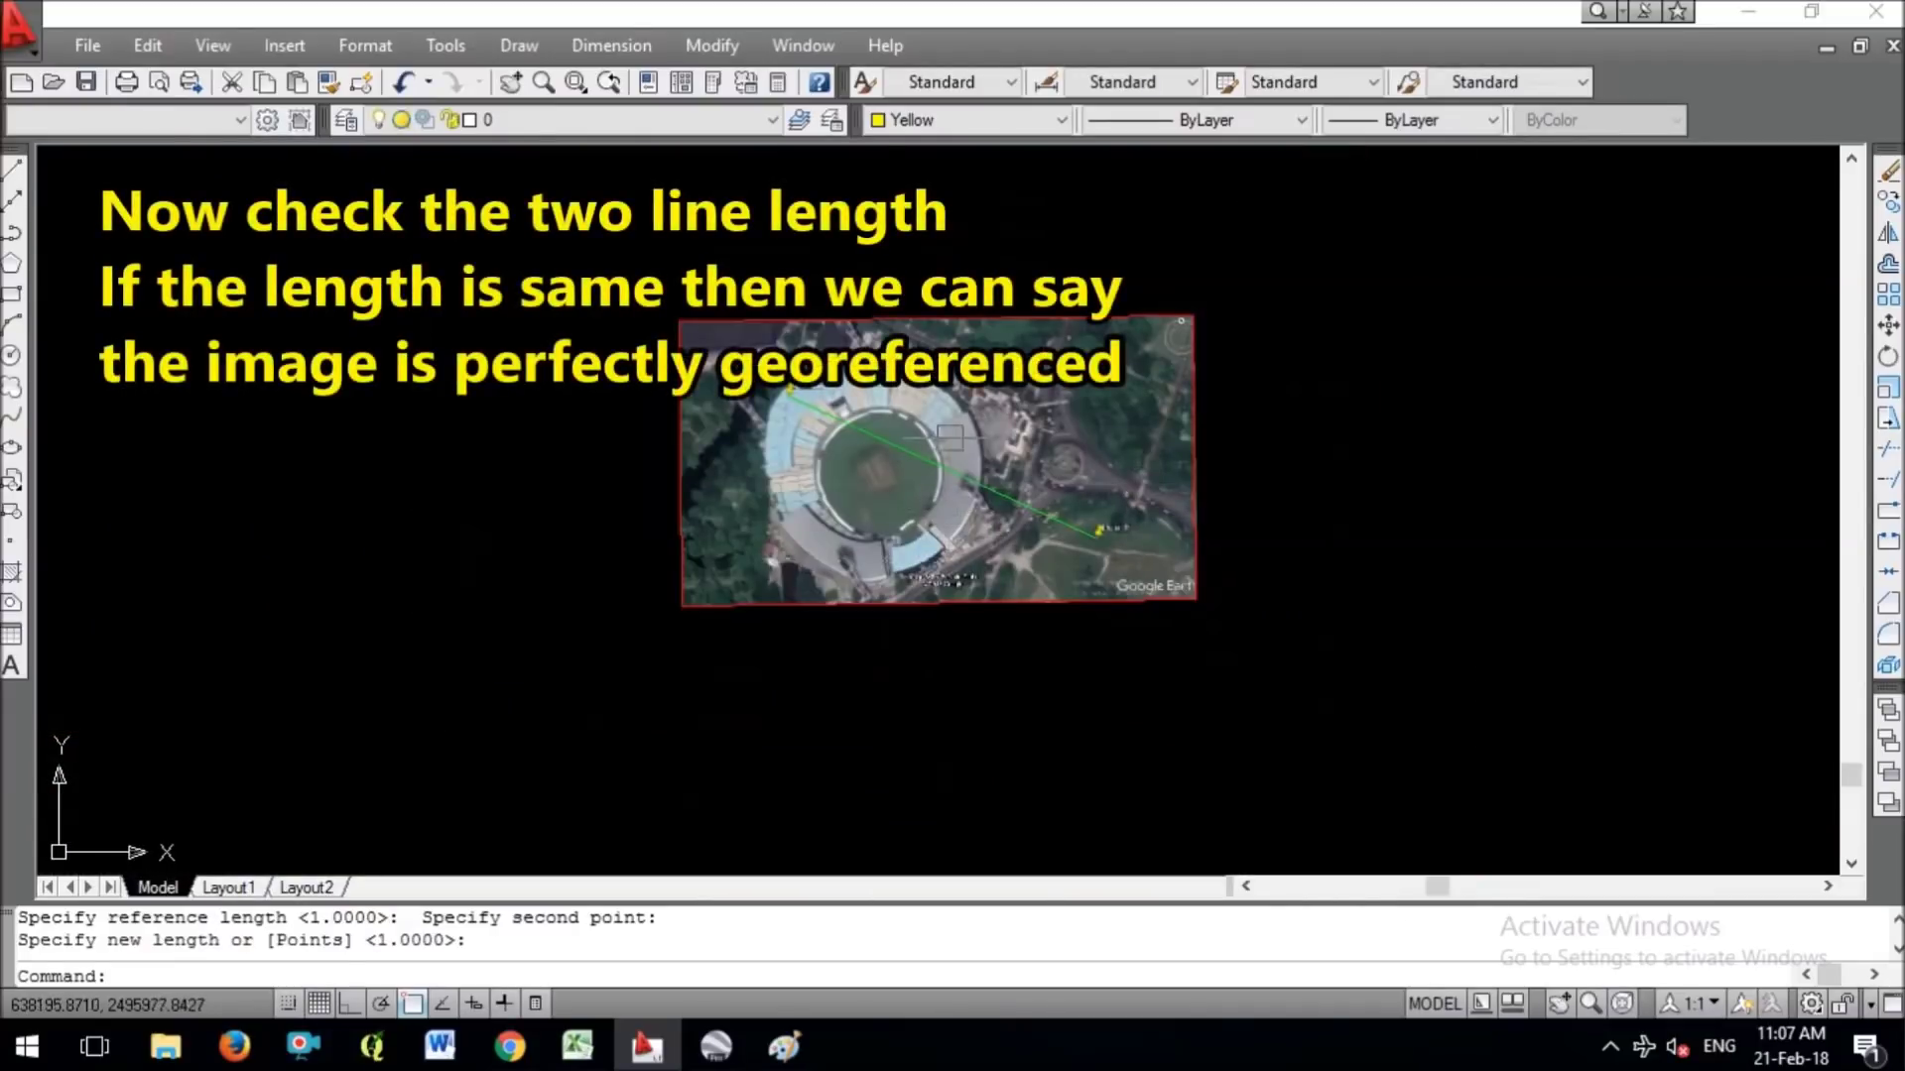
{"action": "left_click_drag", "start_coordinate": [716, 278], "coordinate": [1120, 734]}
{"action": "scroll", "coordinate": [803, 437], "scroll_direction": "up", "scroll_amount": 3}
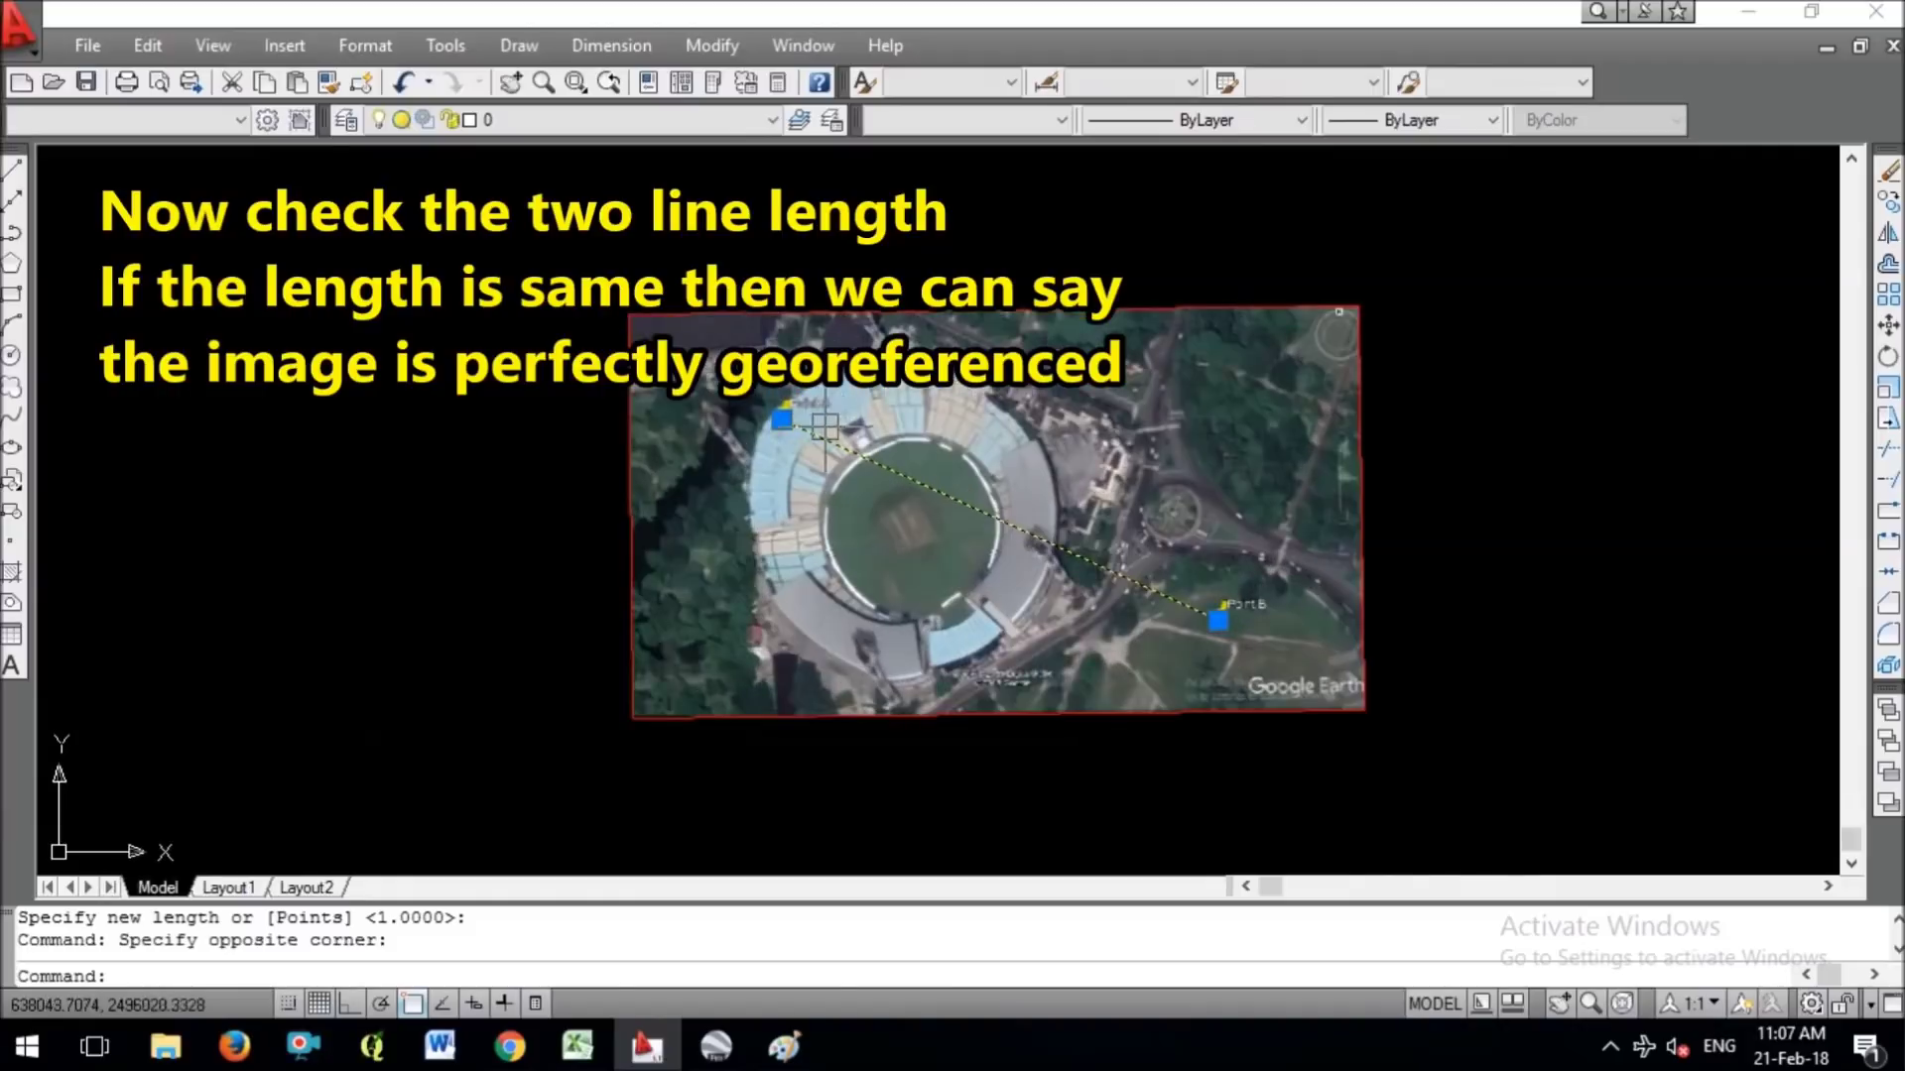
{"action": "scroll", "coordinate": [803, 452], "scroll_direction": "down", "scroll_amount": 2}
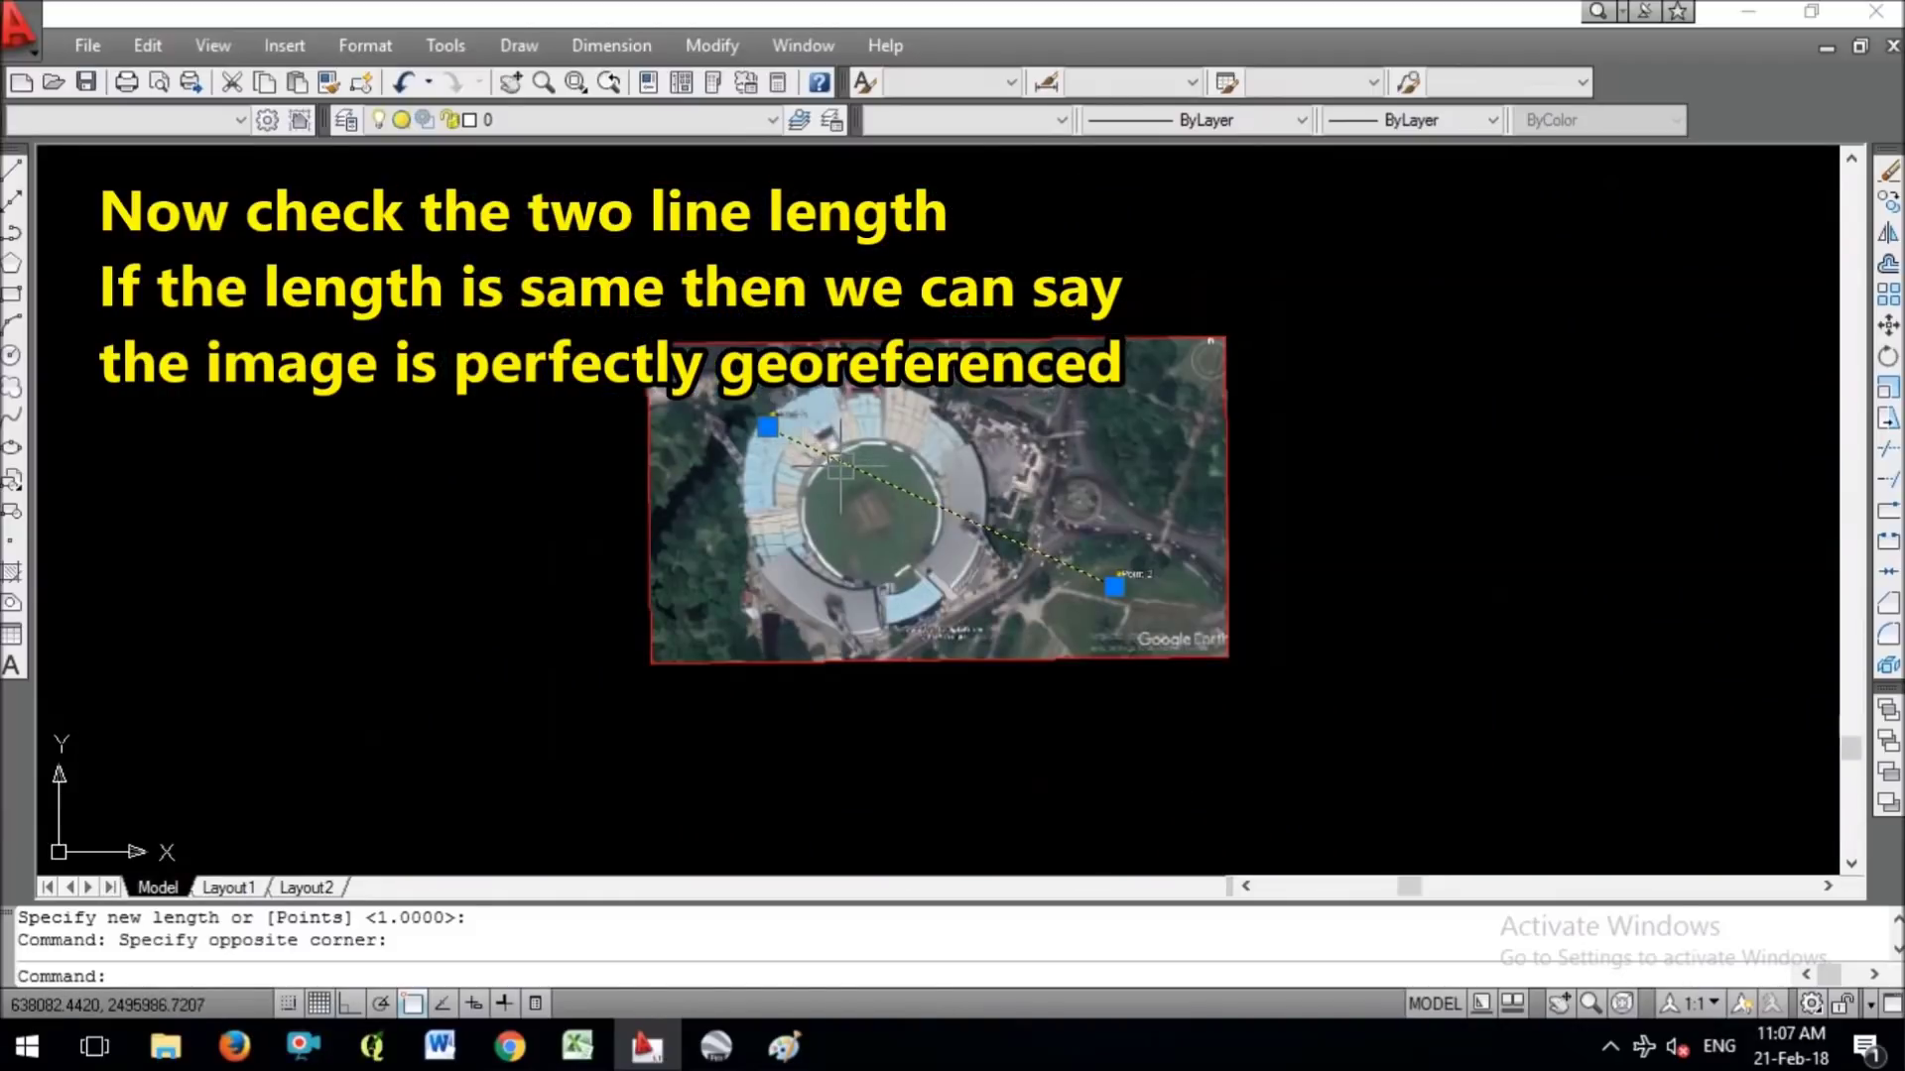
{"action": "key", "text": "Escape"}
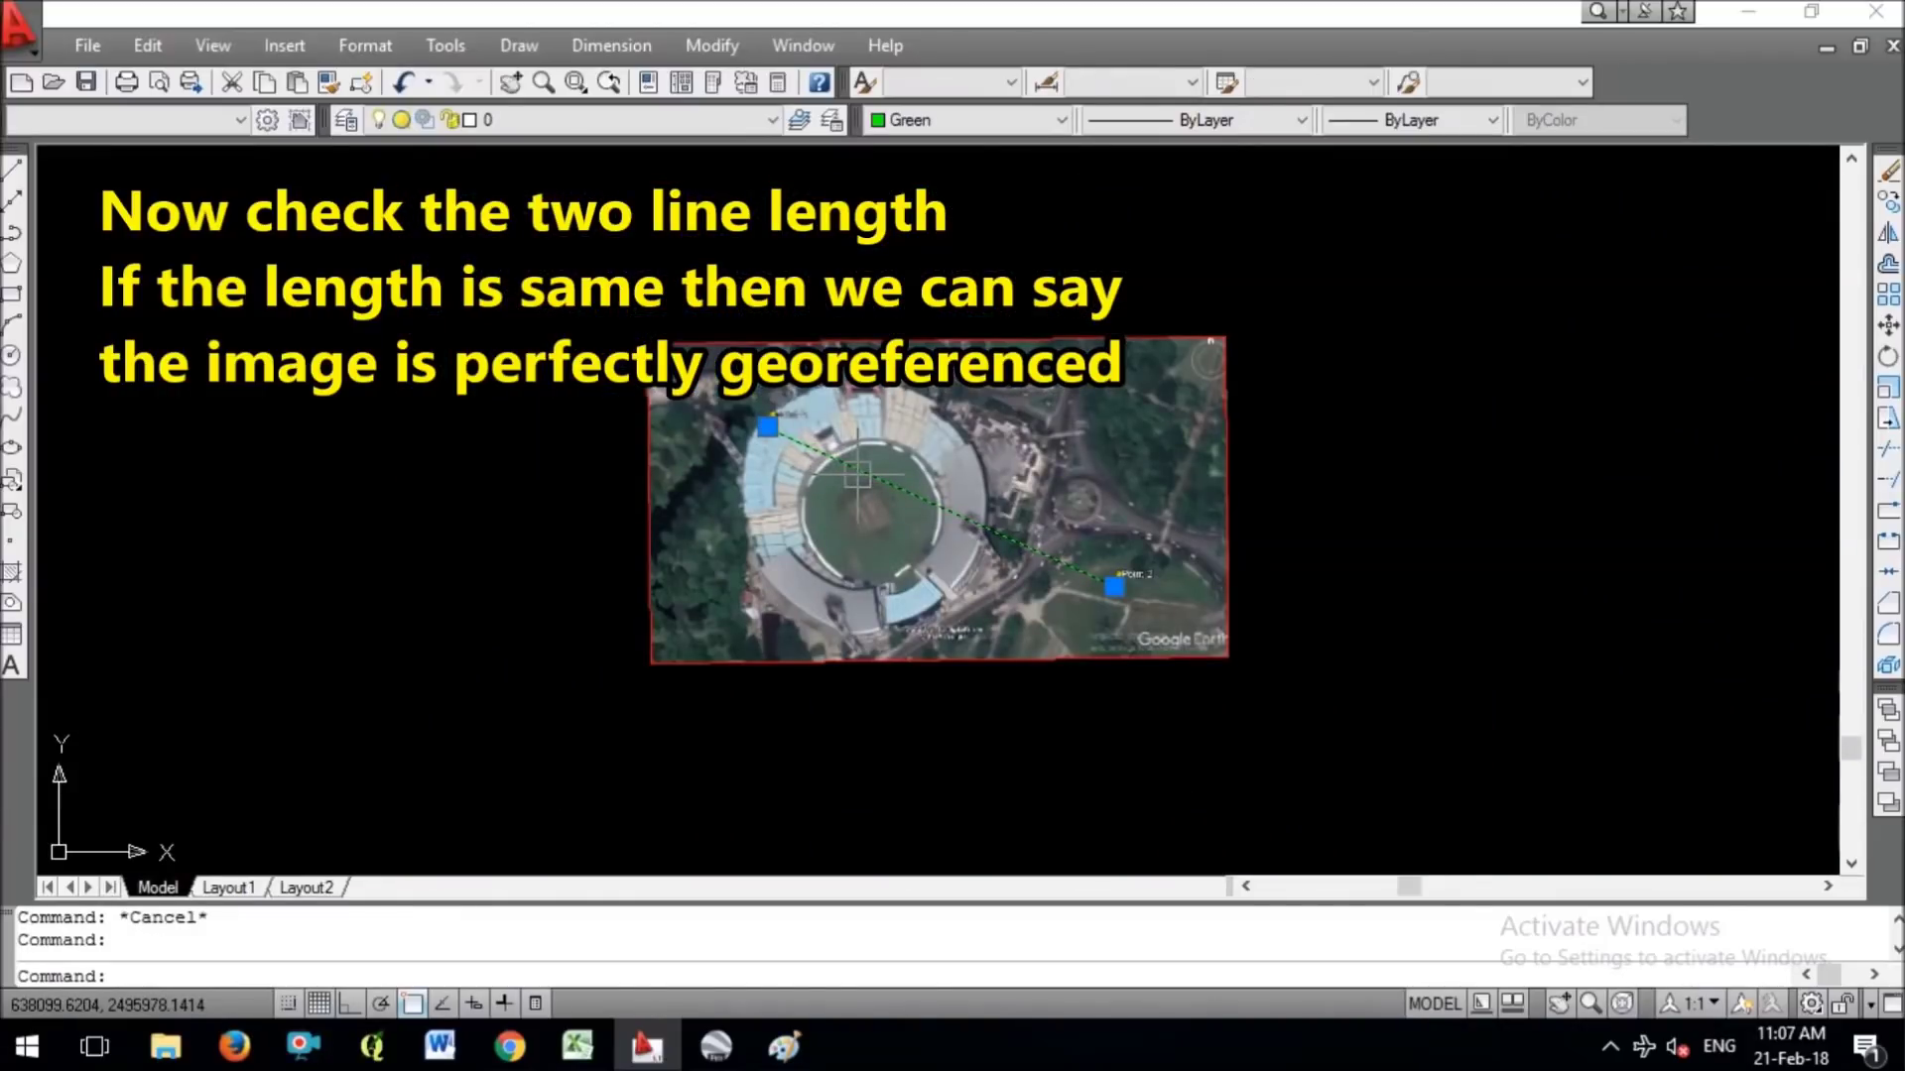
Move the green reference polyline off the image into the empty area east of it.
{"action": "type", "text": "m"}
{"action": "key", "text": "Return"}
{"action": "left_click", "coordinate": [771, 535]}
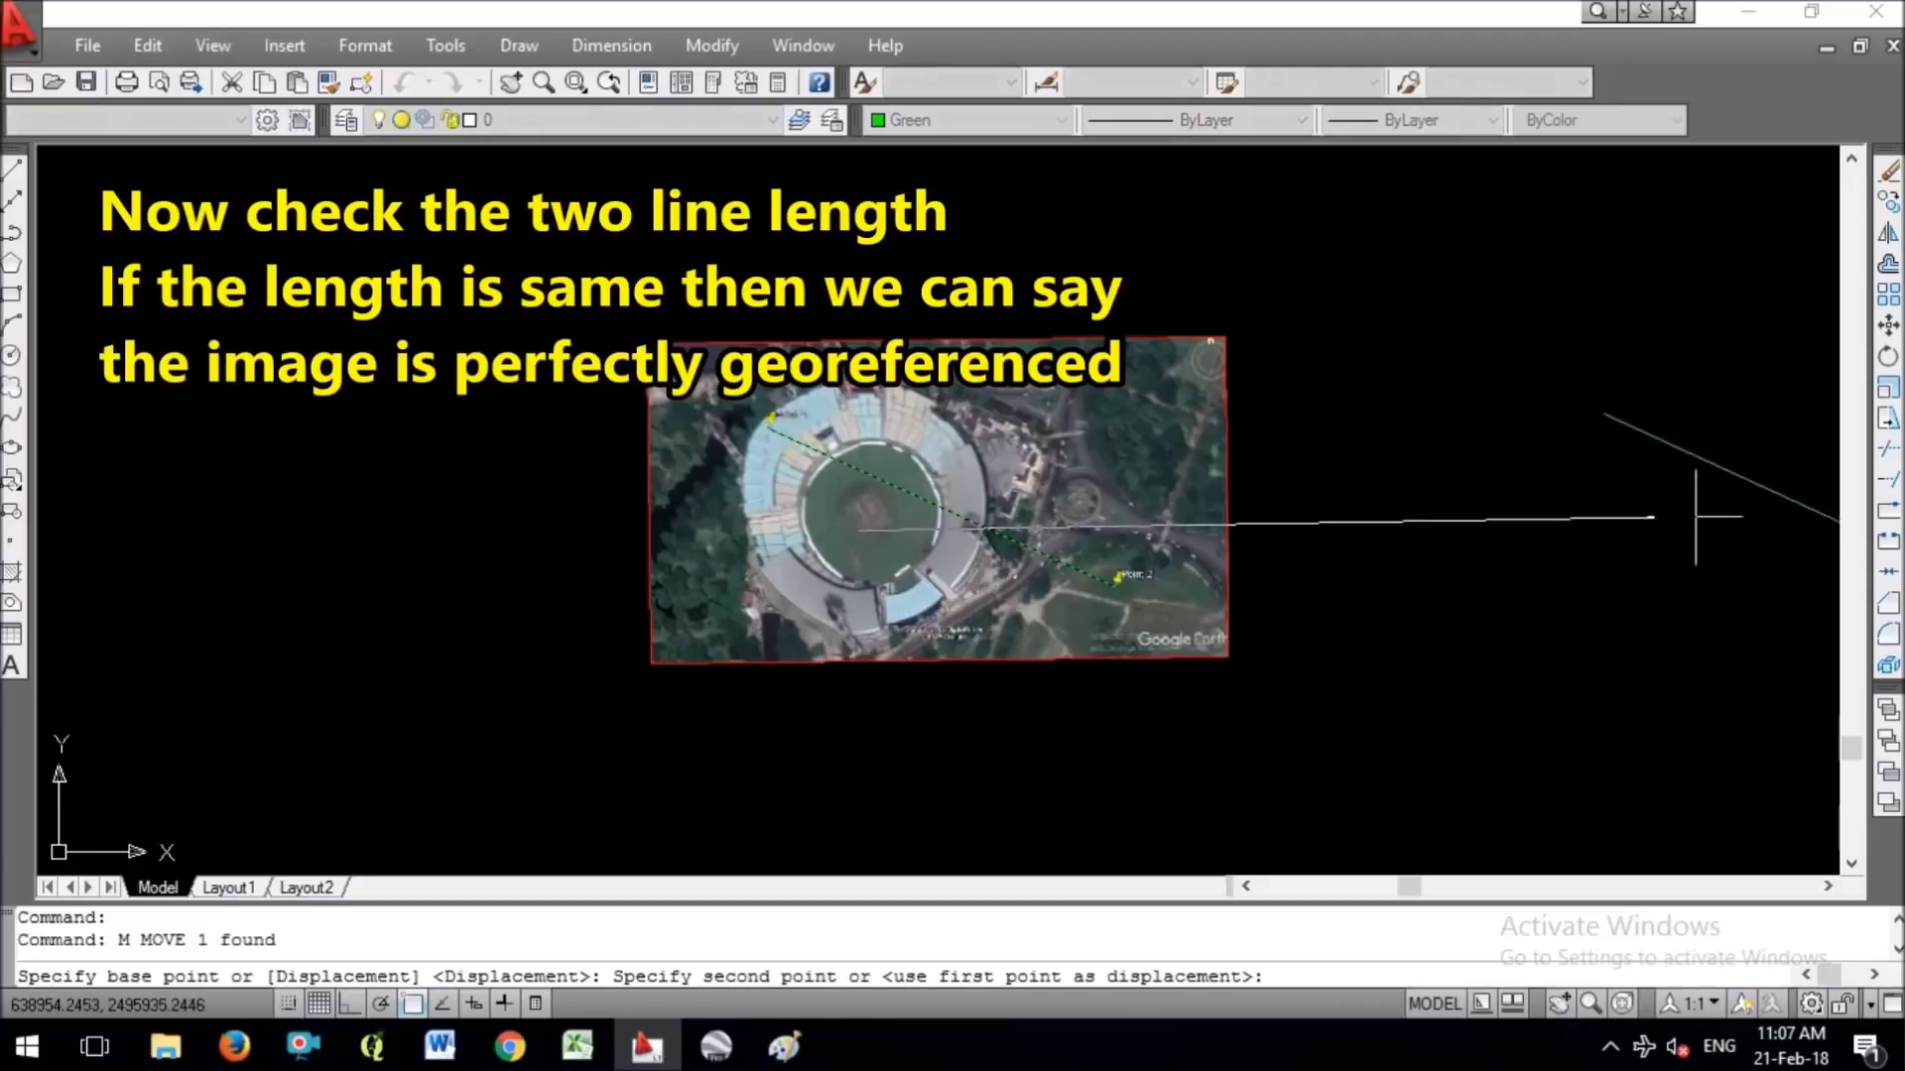
{"action": "left_click", "coordinate": [1002, 537]}
Move the yellow image line off the image and place it beside the green polyline for comparison.
{"action": "type", "text": "m"}
{"action": "key", "text": "Return"}
{"action": "left_click", "coordinate": [962, 560]}
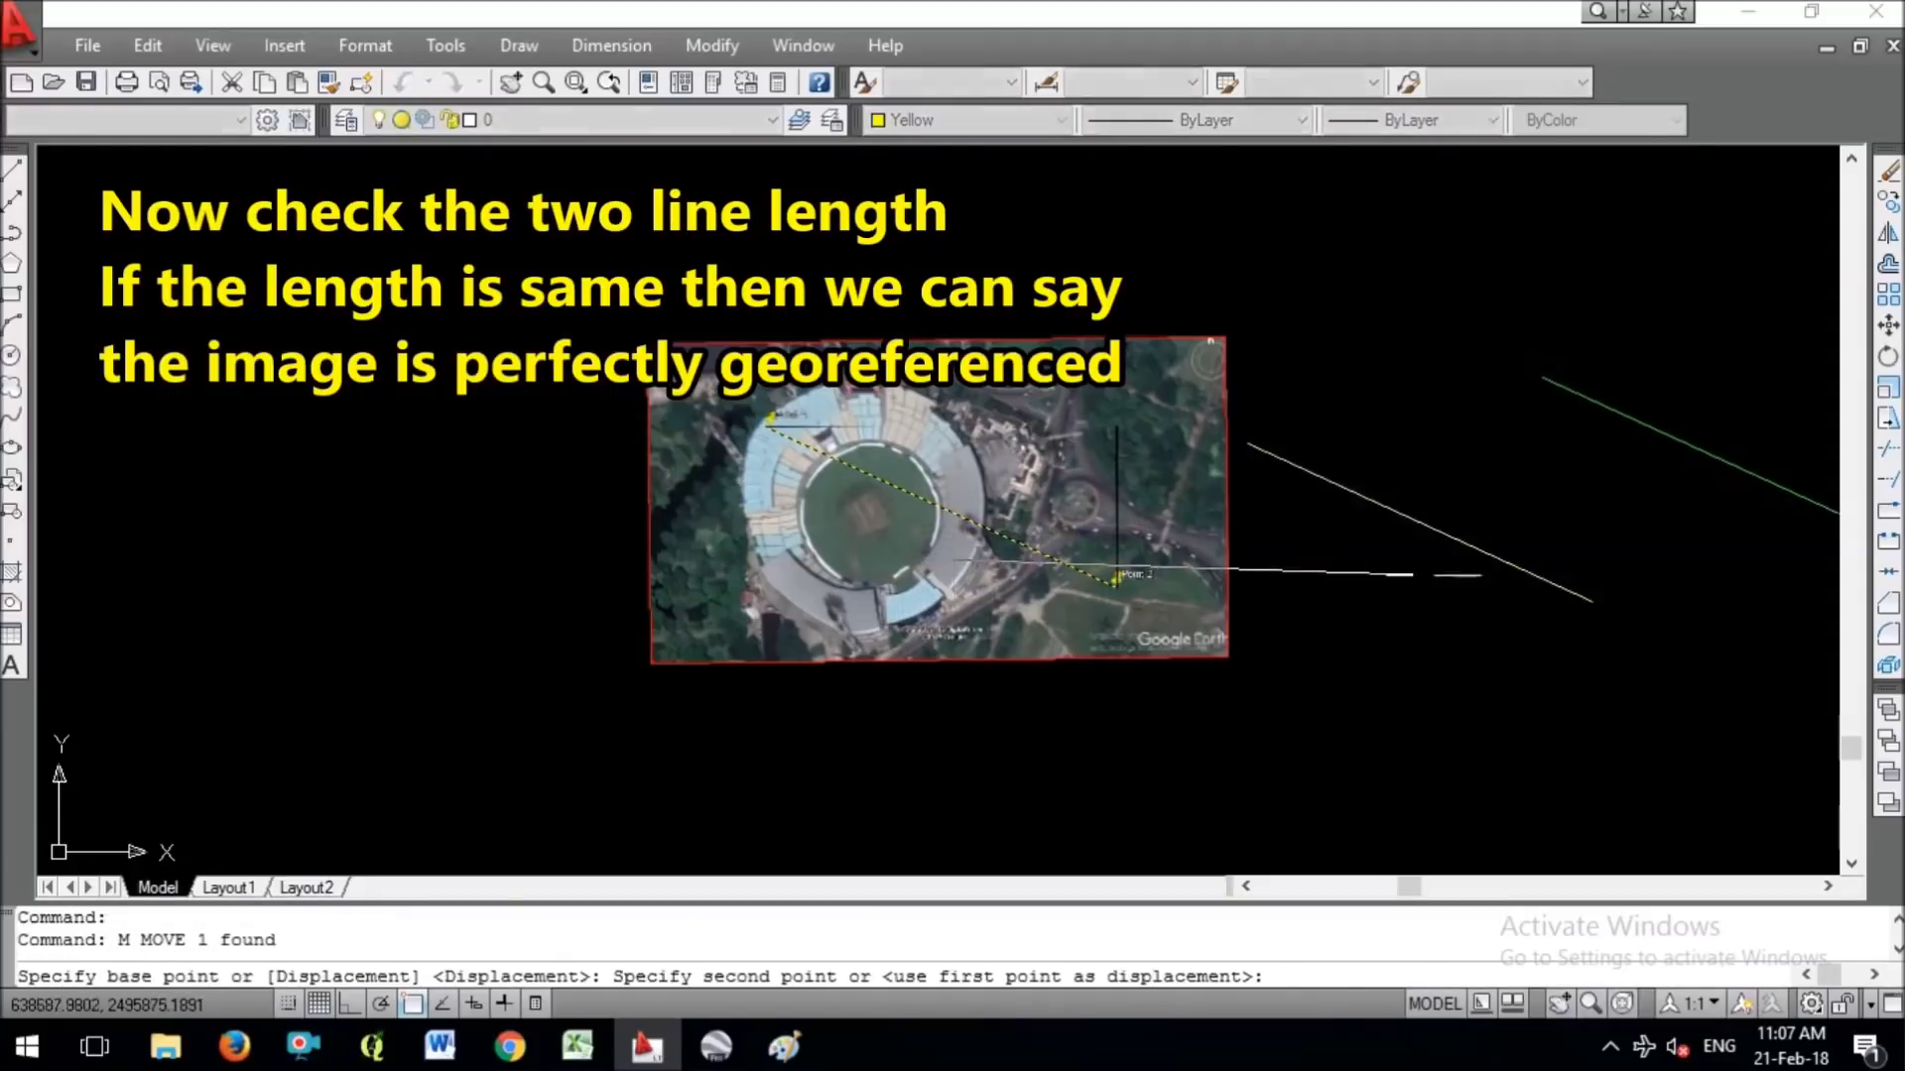
{"action": "left_click", "coordinate": [1594, 519]}
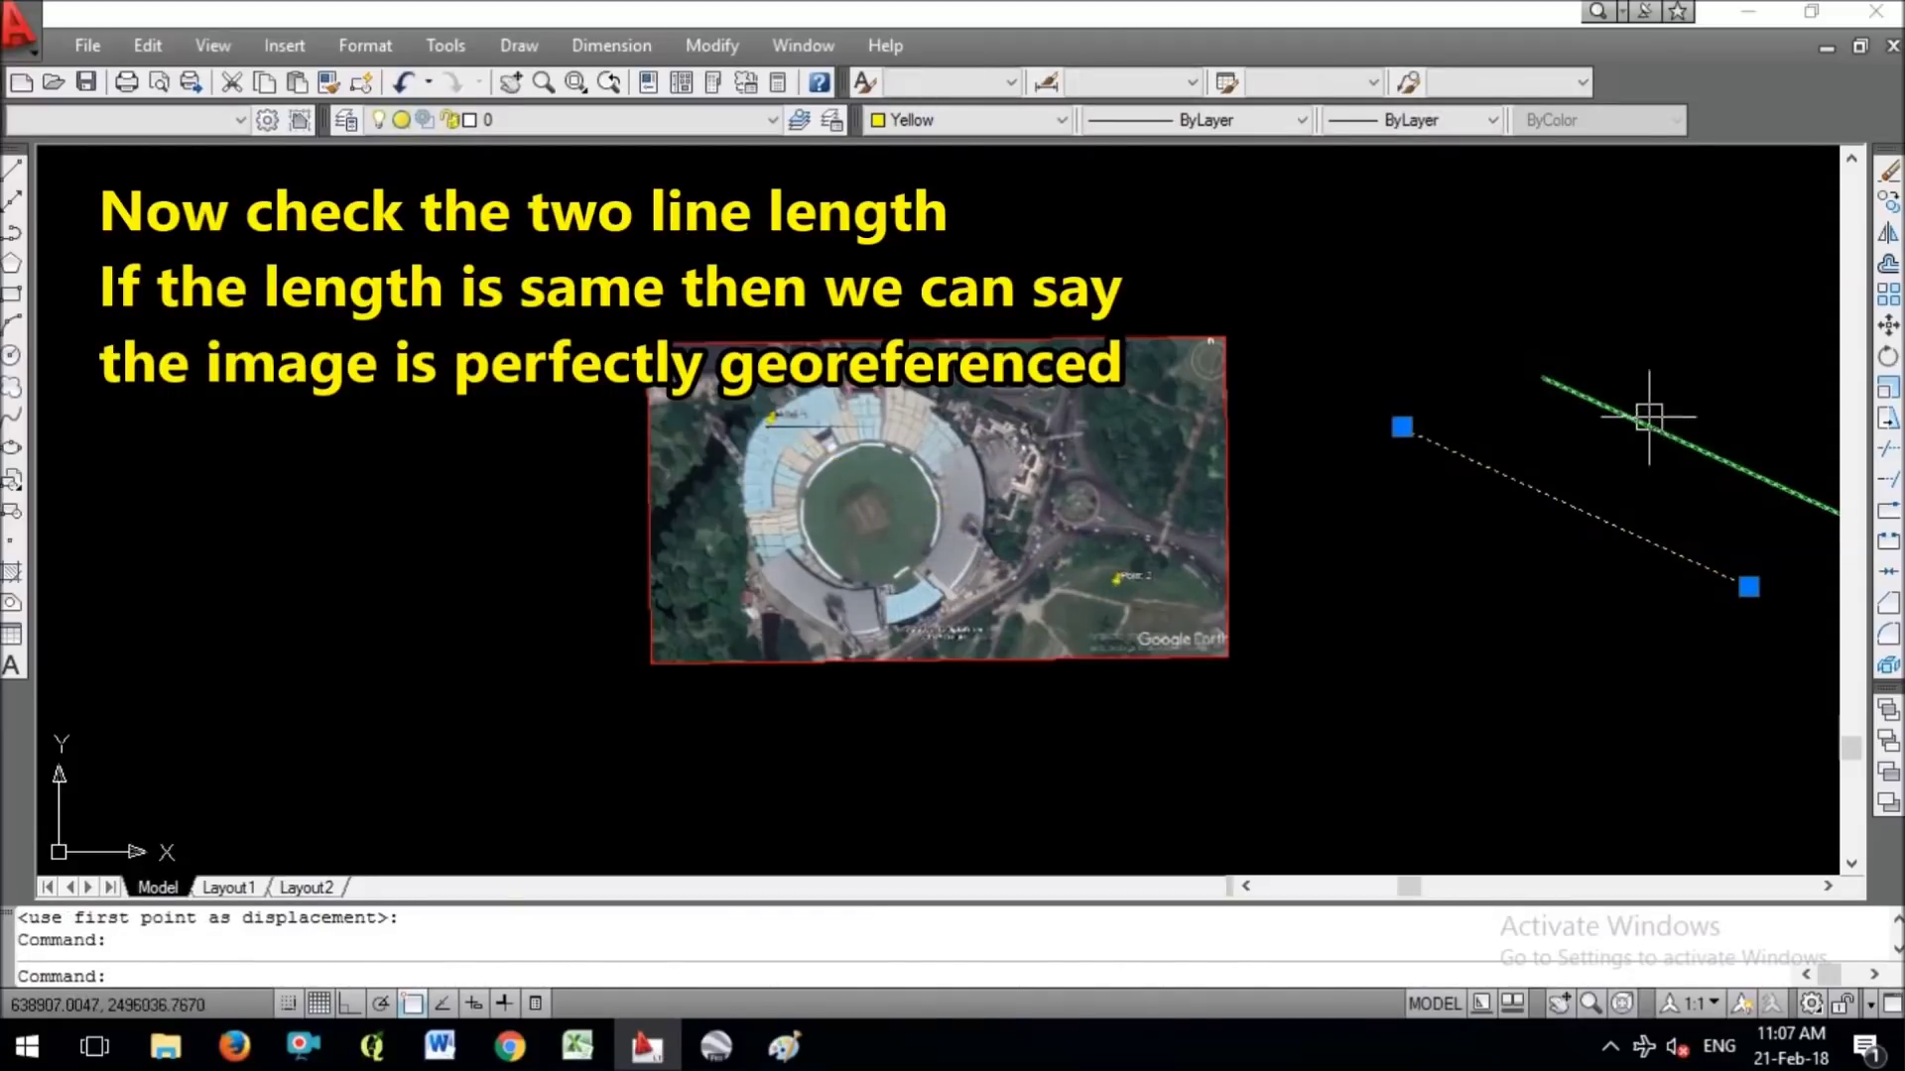
List the properties of the yellow image line and the green reference polyline and compare their lengths.
{"action": "left_click", "coordinate": [1641, 418]}
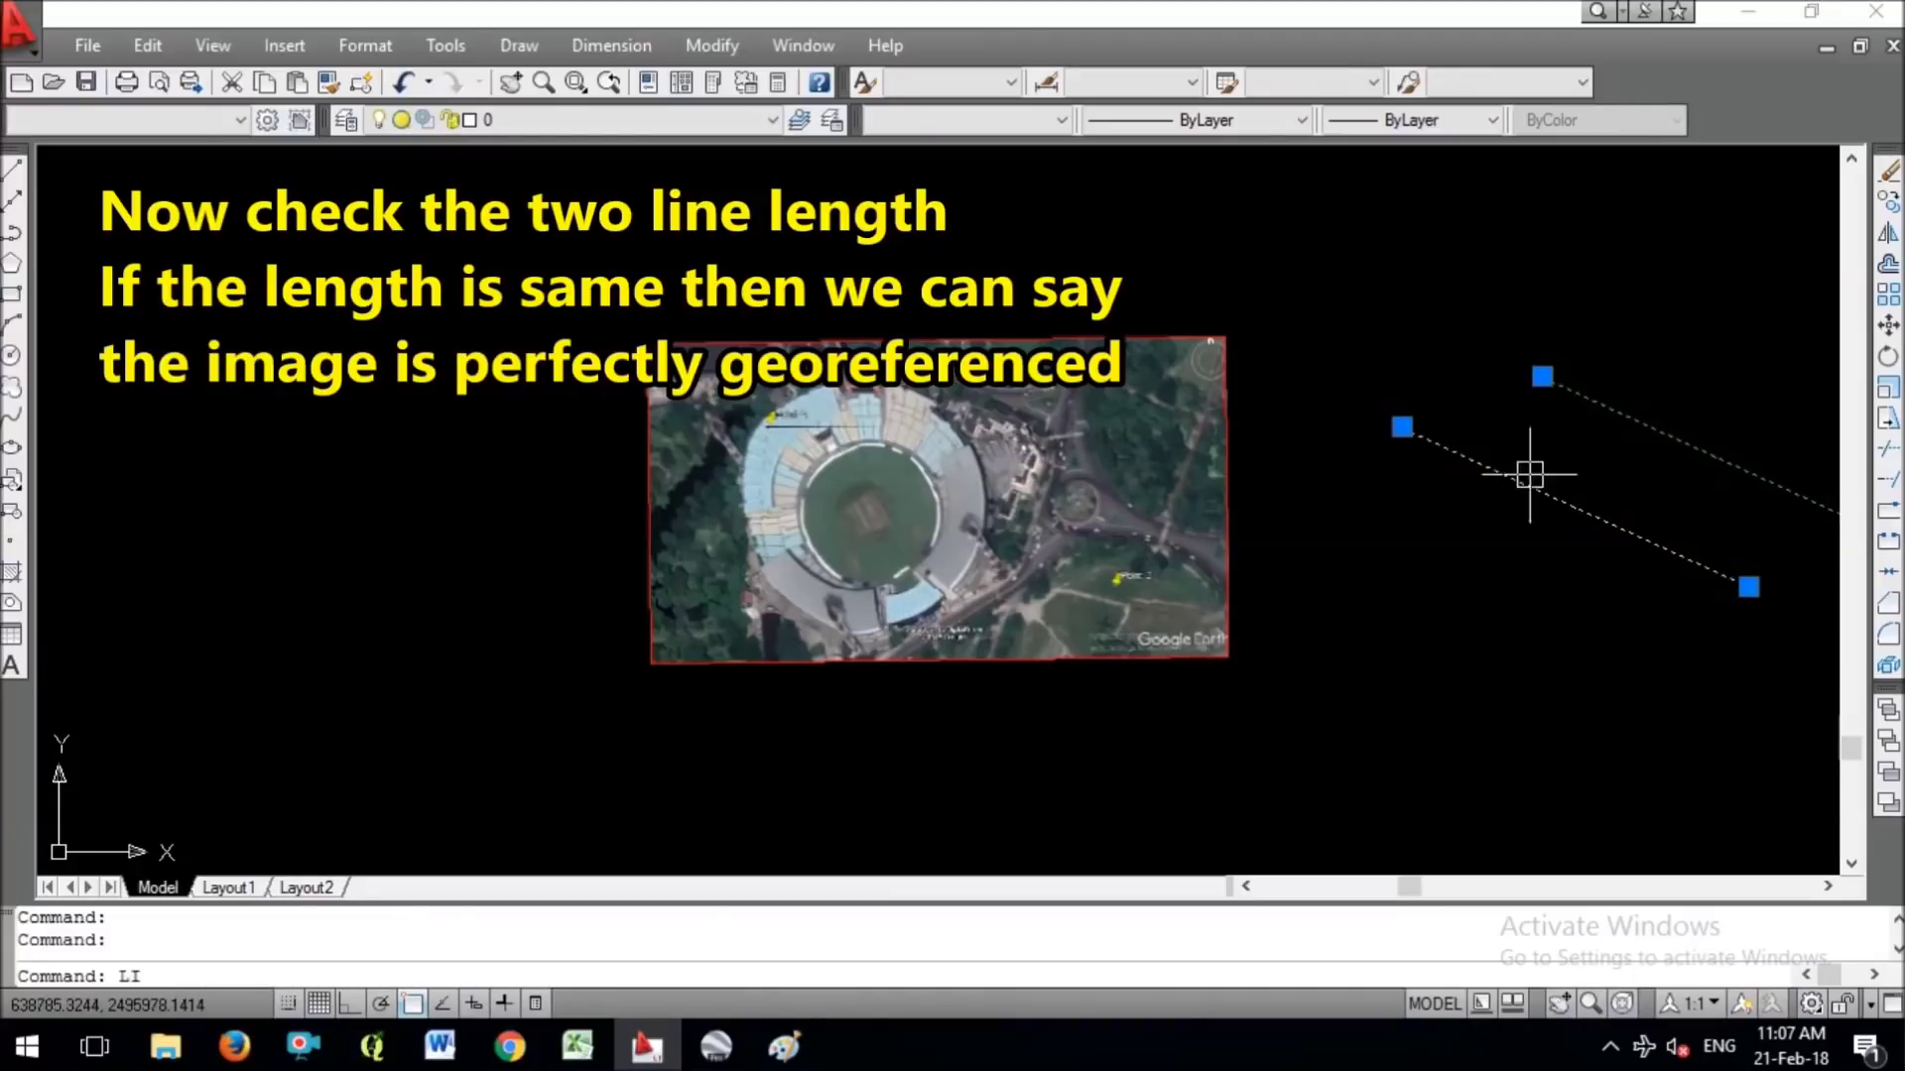
{"action": "key", "text": "Return"}
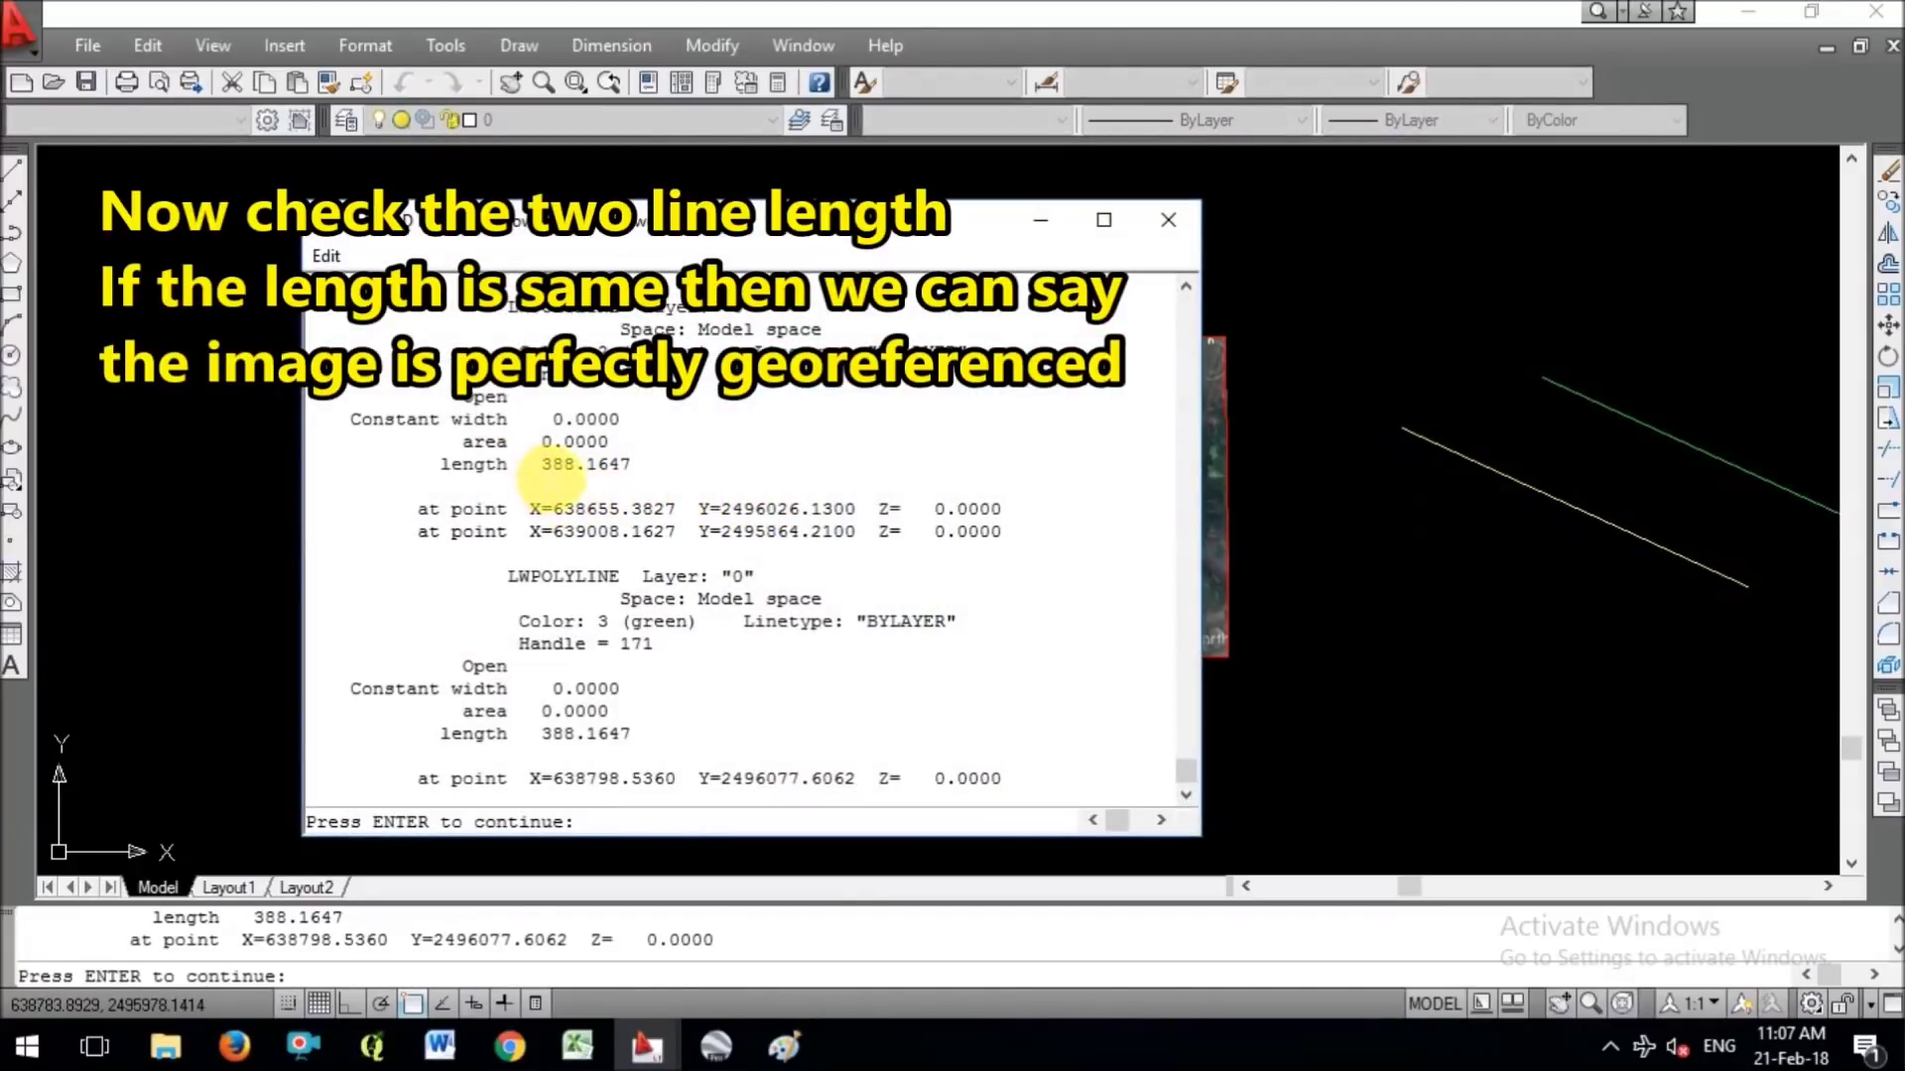
{"action": "left_click_drag", "start_coordinate": [544, 464], "coordinate": [633, 464]}
{"action": "left_click_drag", "start_coordinate": [543, 734], "coordinate": [631, 734]}
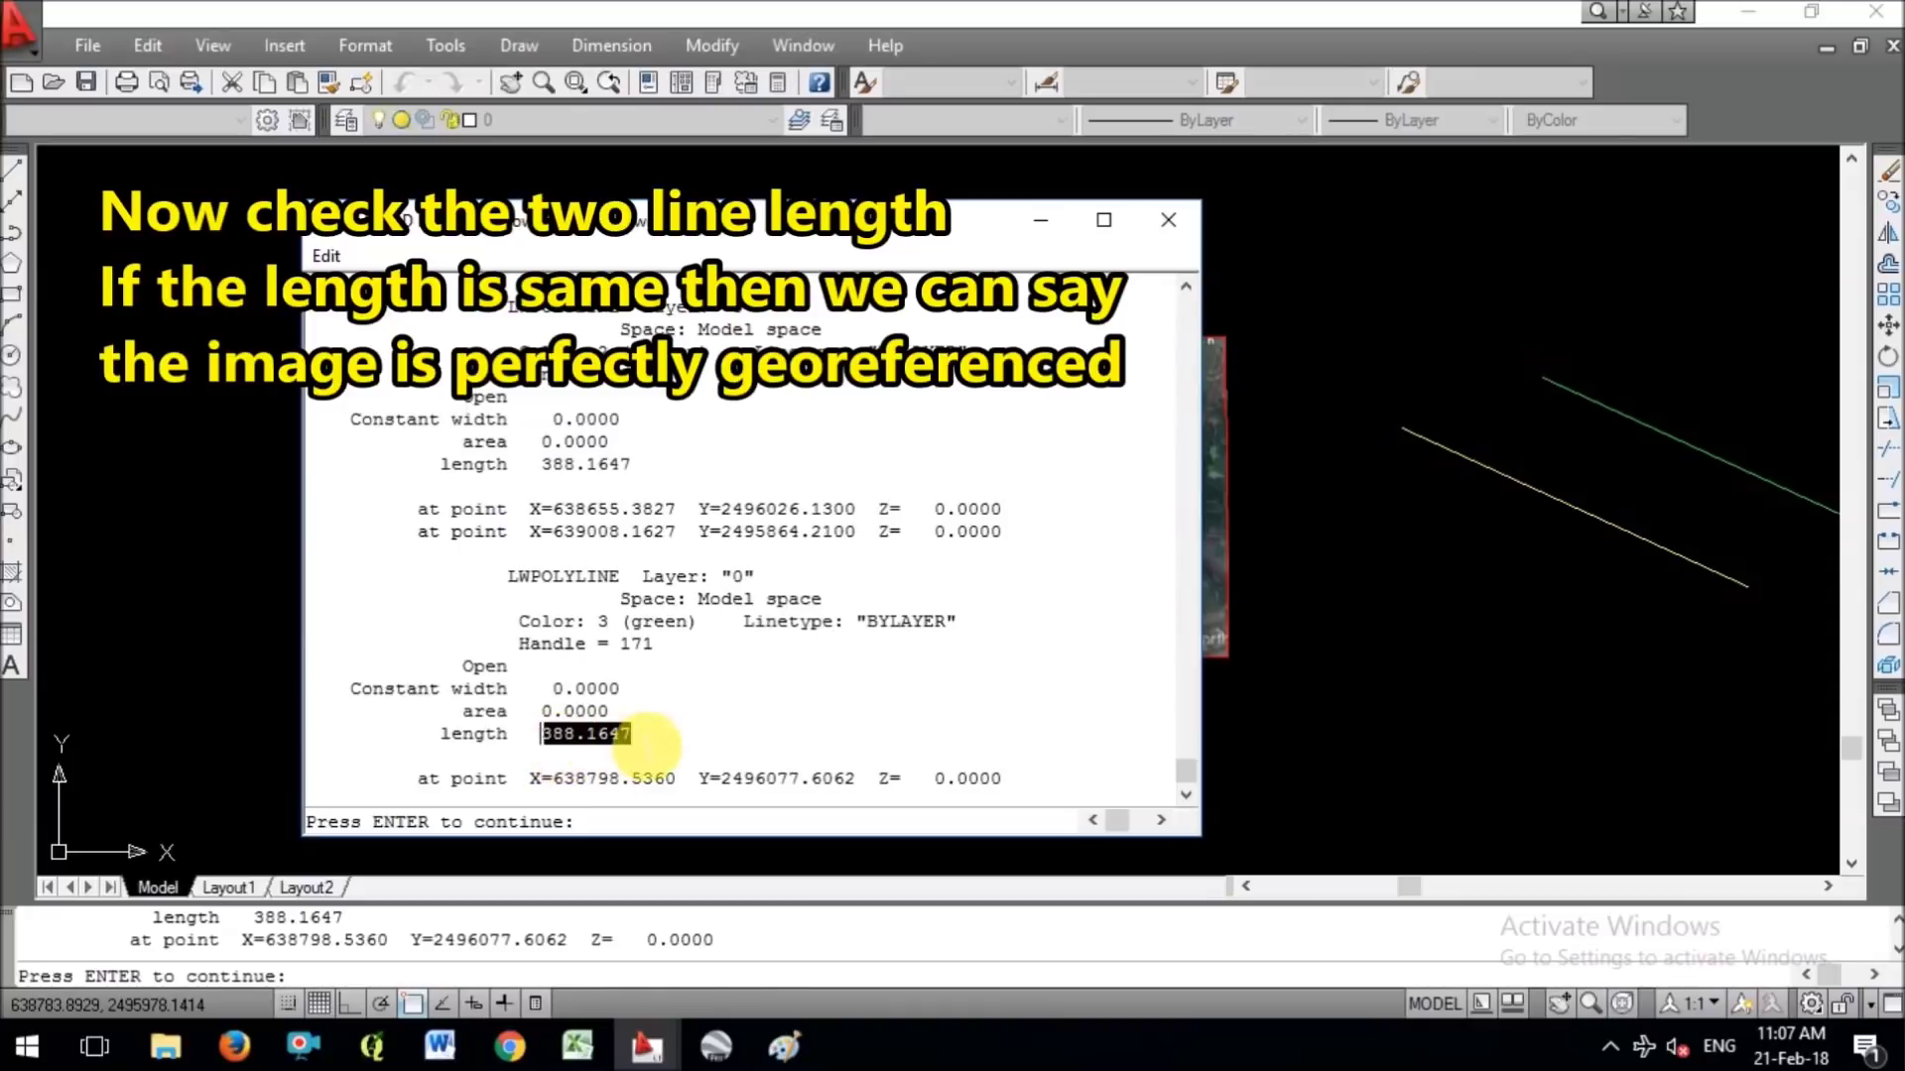
{"action": "left_click", "coordinate": [1155, 225]}
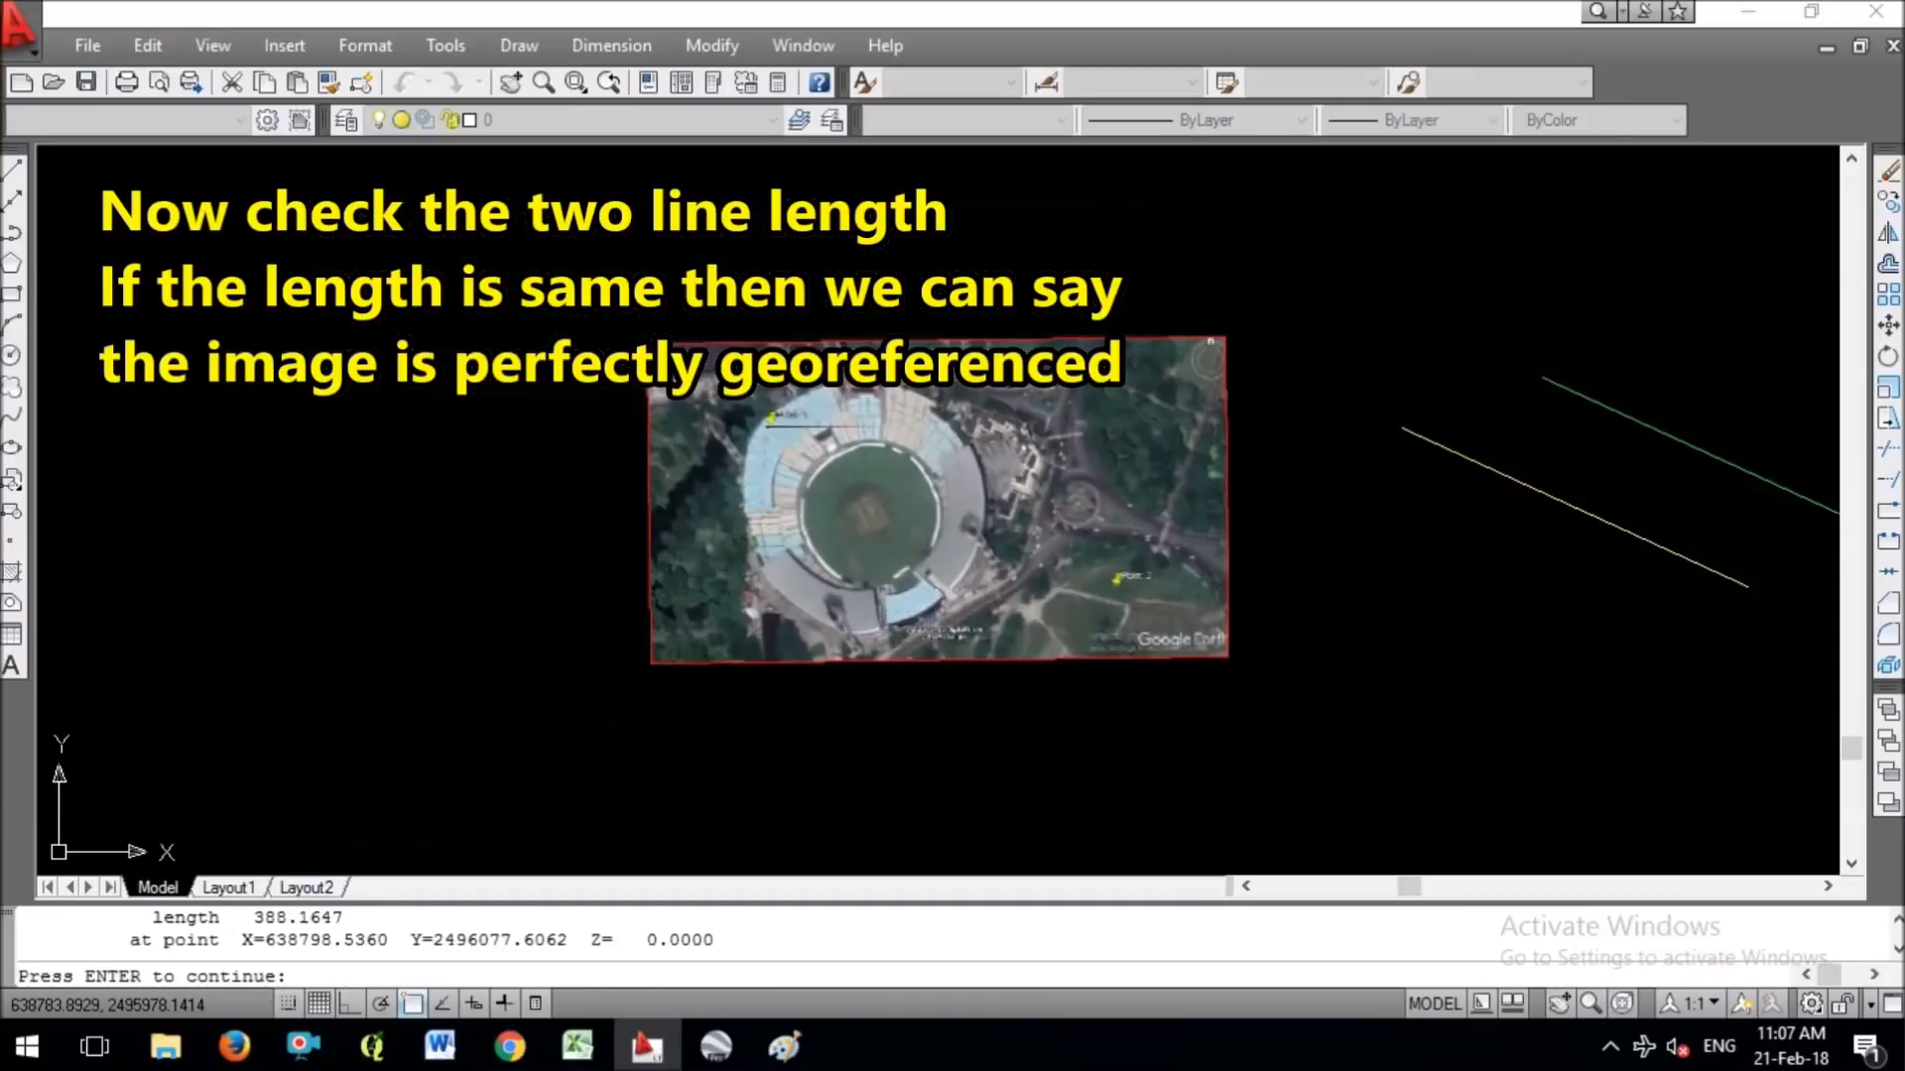
Erase the yellow and green comparison lines beside the image.
{"action": "left_click", "coordinate": [1643, 644]}
{"action": "left_click", "coordinate": [1543, 377]}
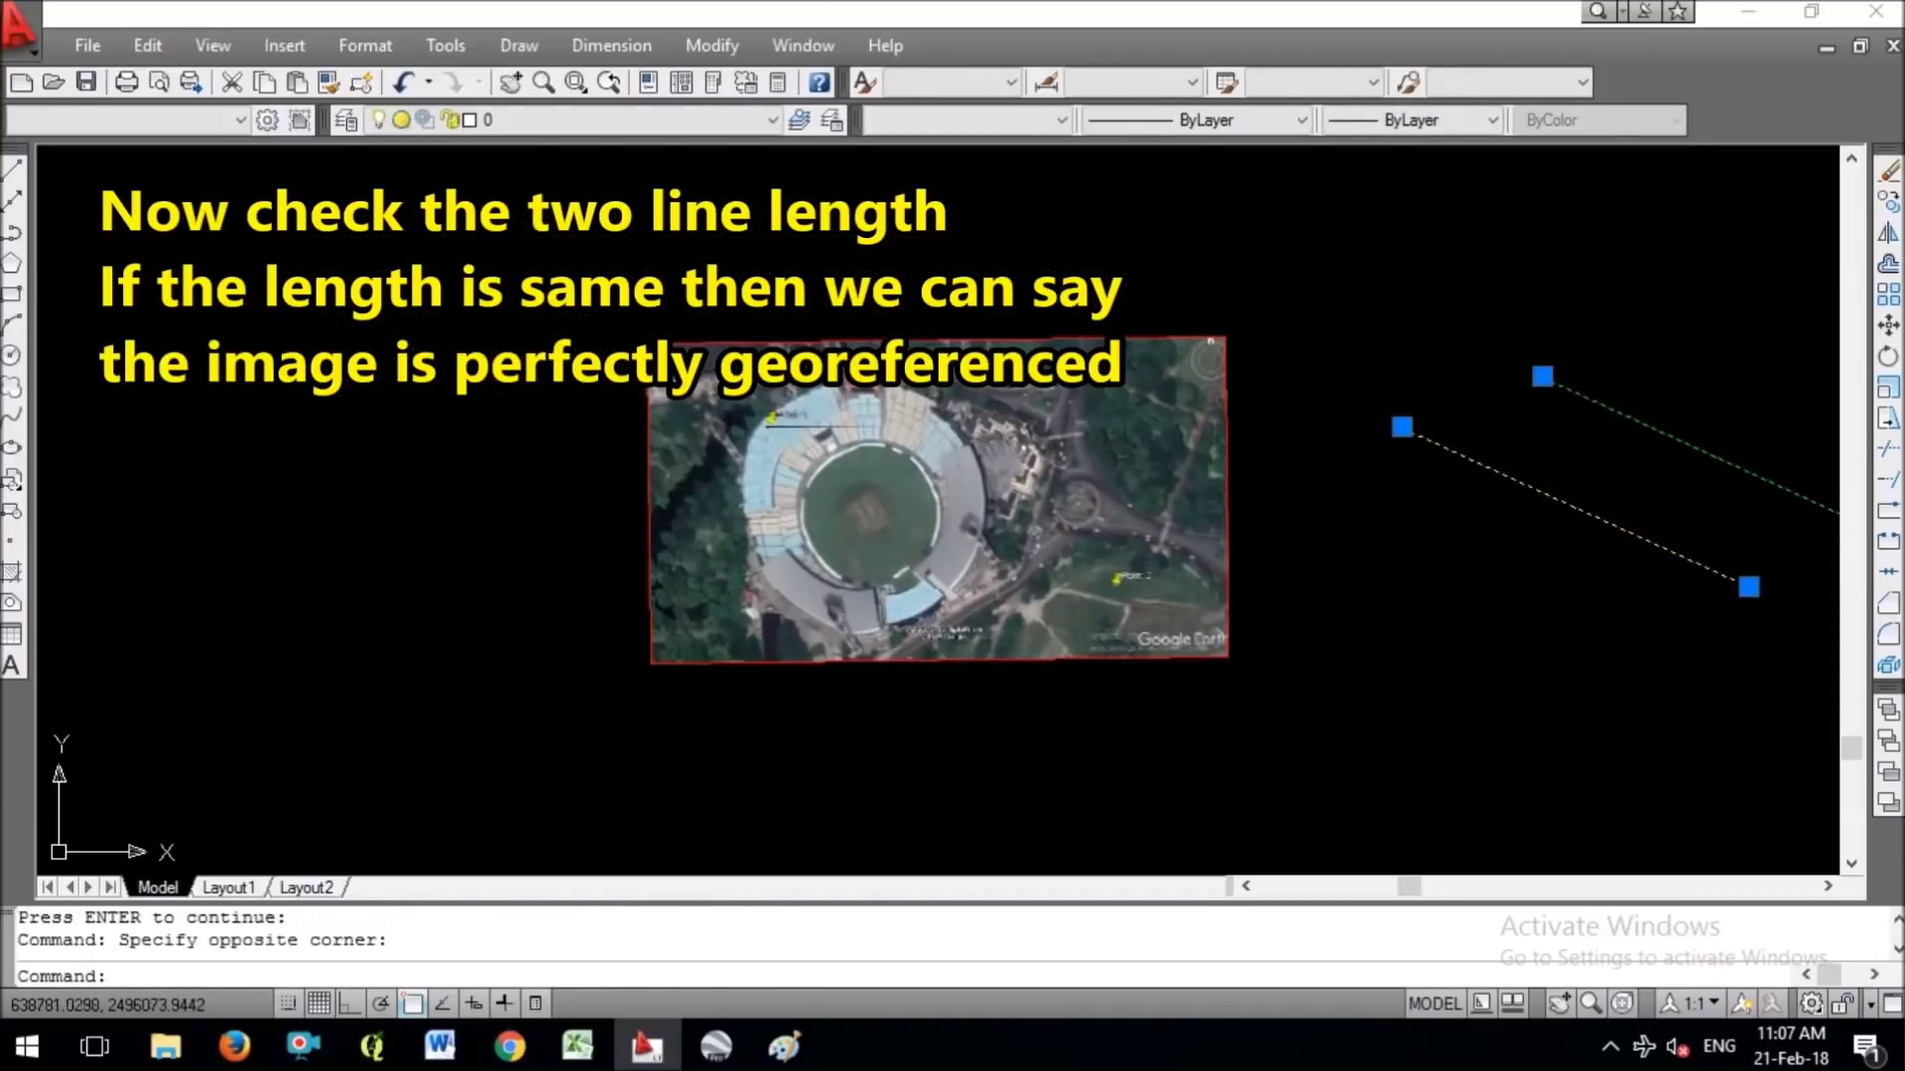
{"action": "right_click", "coordinate": [1527, 382]}
{"action": "key", "text": "Escape"}
{"action": "left_click", "coordinate": [1455, 297]}
{"action": "left_click", "coordinate": [1399, 352]}
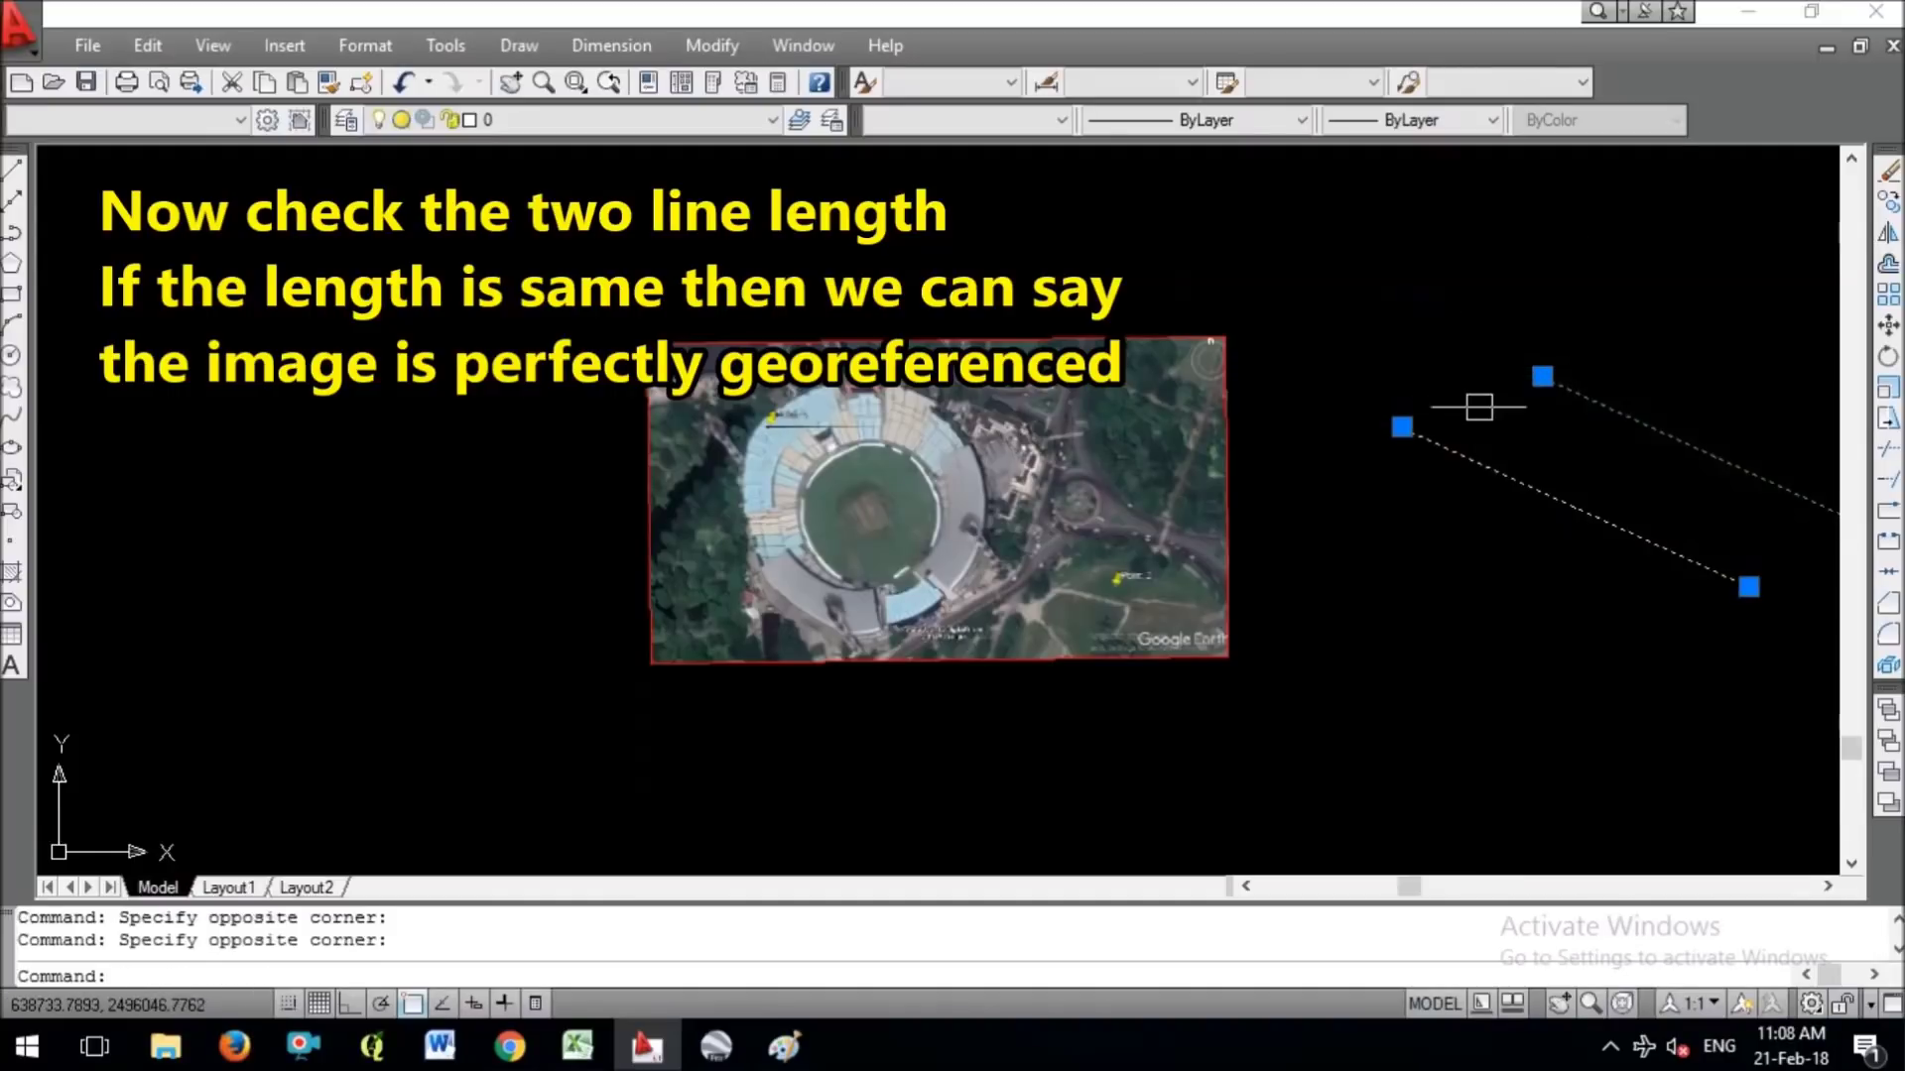
{"action": "type", "text": "E"}
{"action": "key", "text": "Return"}
{"action": "key", "text": "Escape"}
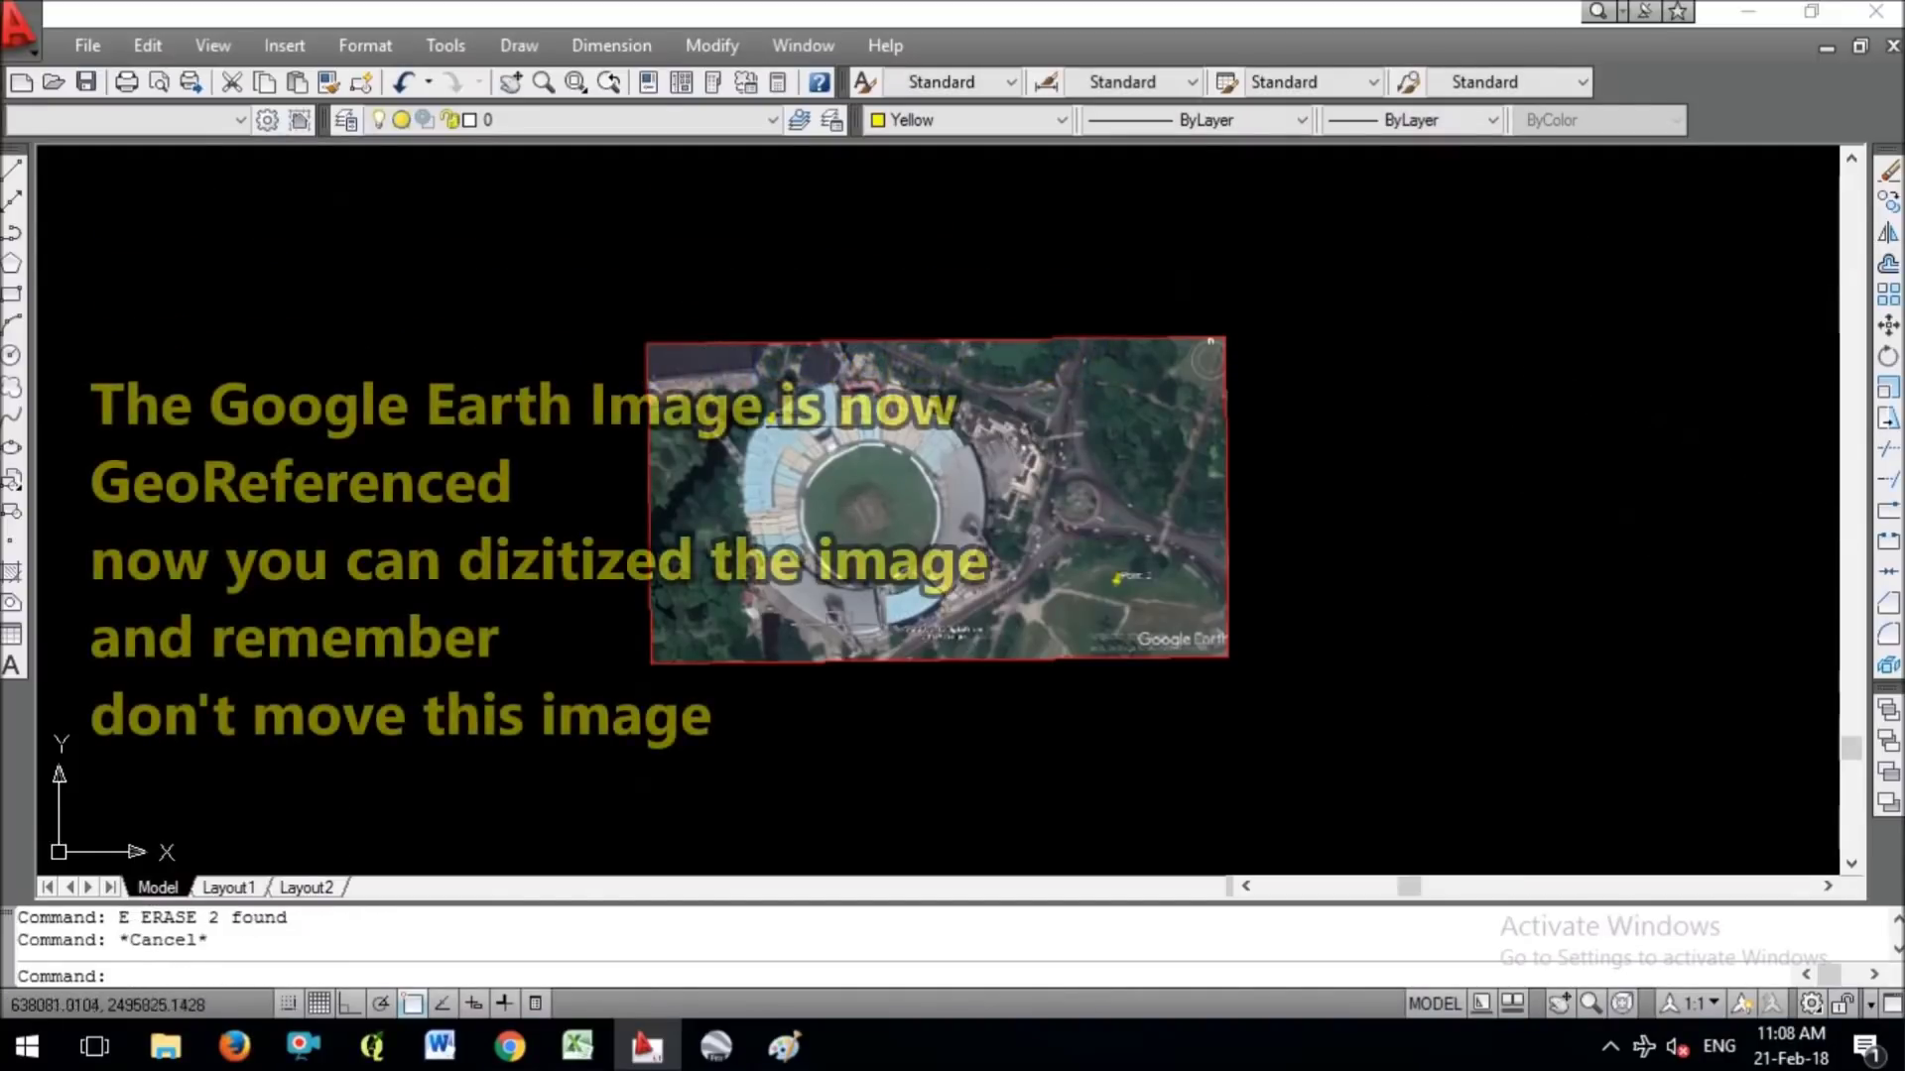
Trace the stadium's outer edge on the image as a closed polyline, starting near Point A.
{"action": "scroll", "coordinate": [811, 501], "scroll_direction": "up", "scroll_amount": 3}
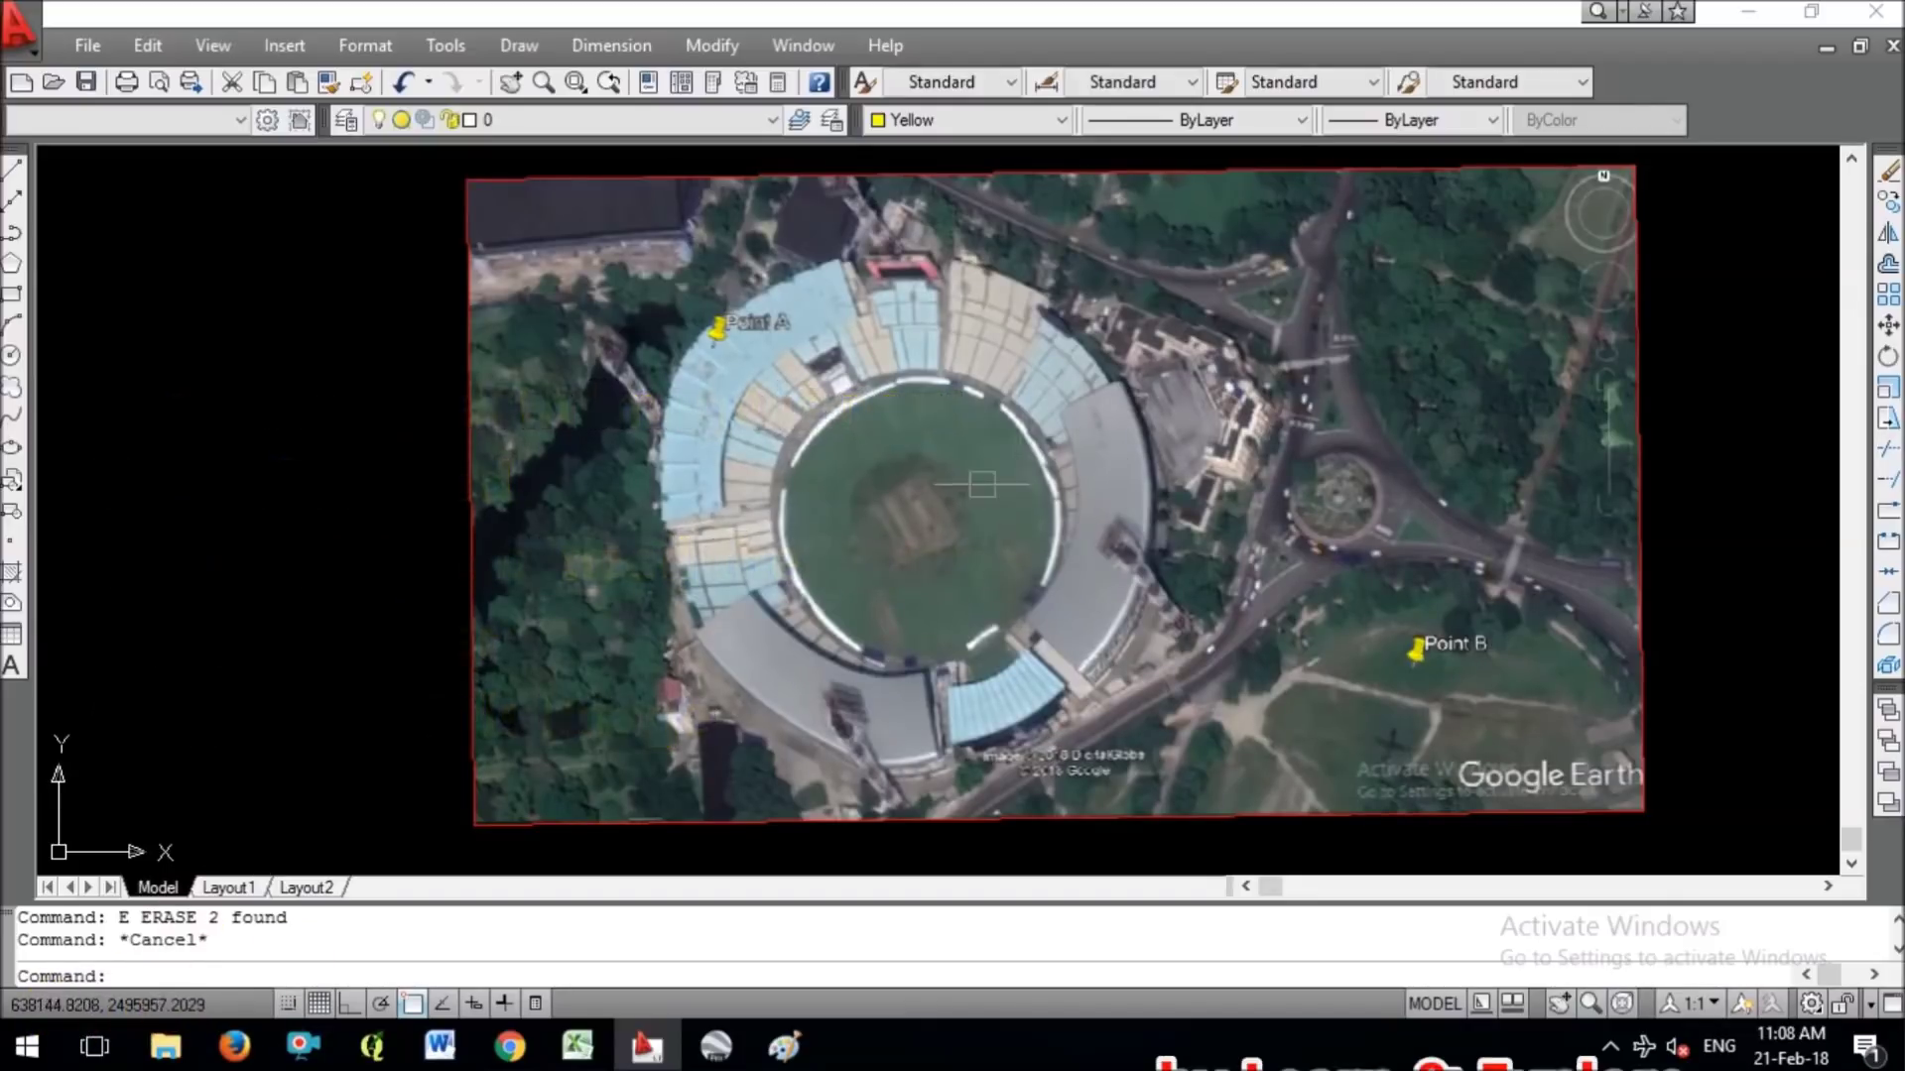
{"action": "scroll", "coordinate": [883, 349], "scroll_direction": "up", "scroll_amount": 2}
{"action": "scroll", "coordinate": [297, 188], "scroll_direction": "down", "scroll_amount": 2}
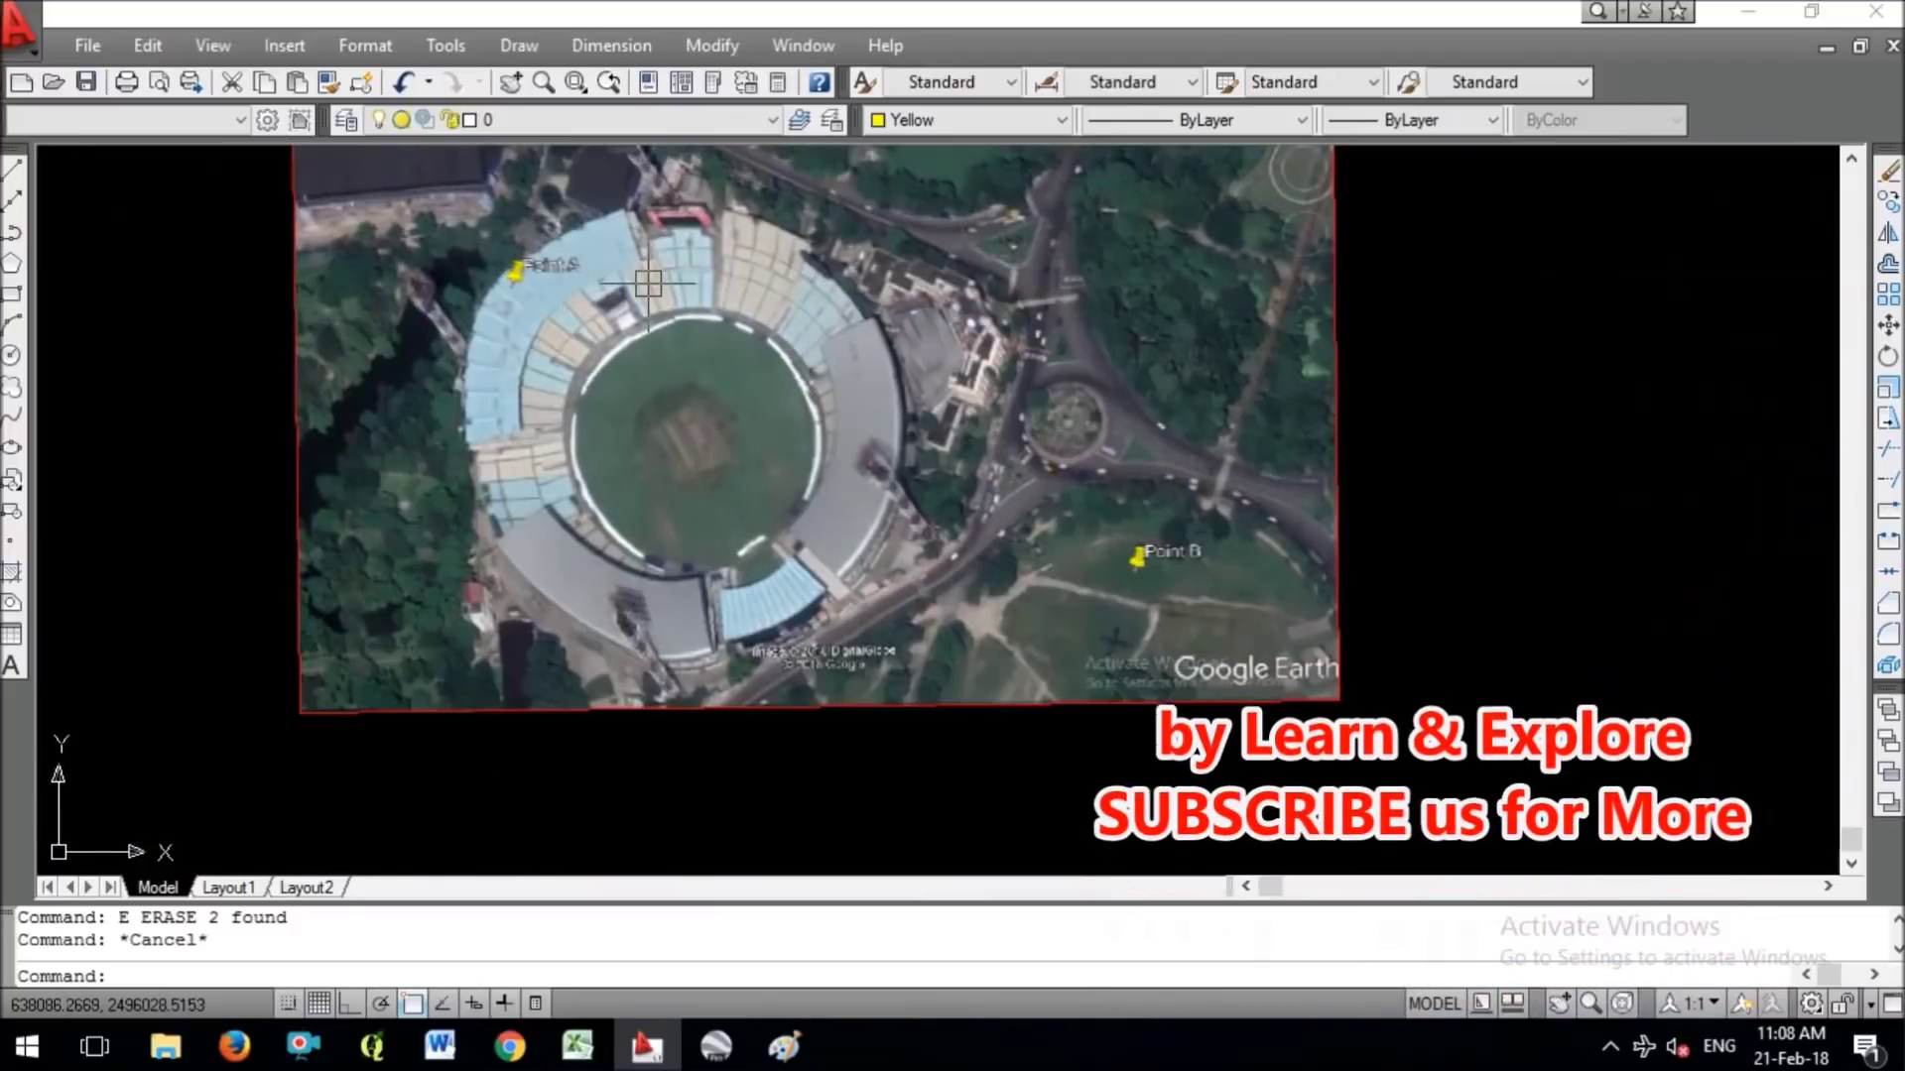
{"action": "type", "text": "PL"}
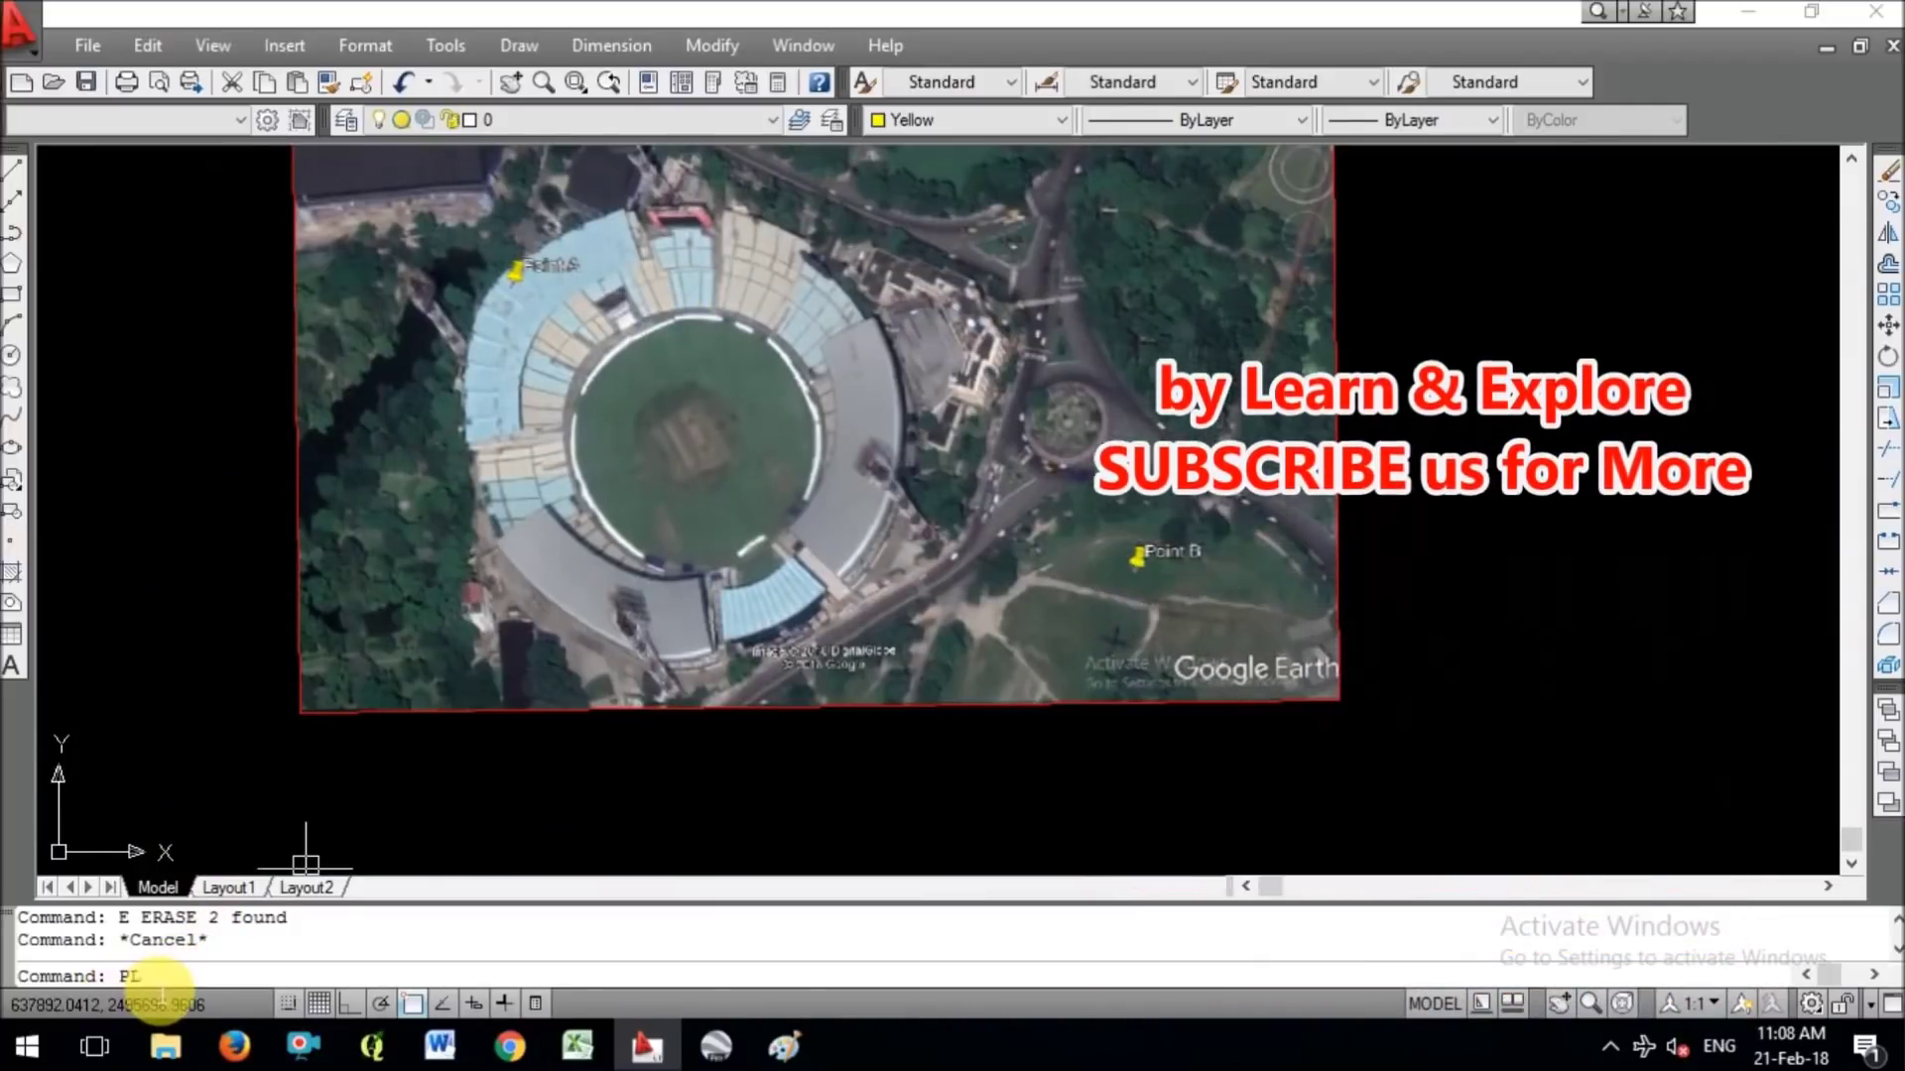
{"action": "key", "text": "Return"}
{"action": "scroll", "coordinate": [598, 225], "scroll_direction": "up", "scroll_amount": 3}
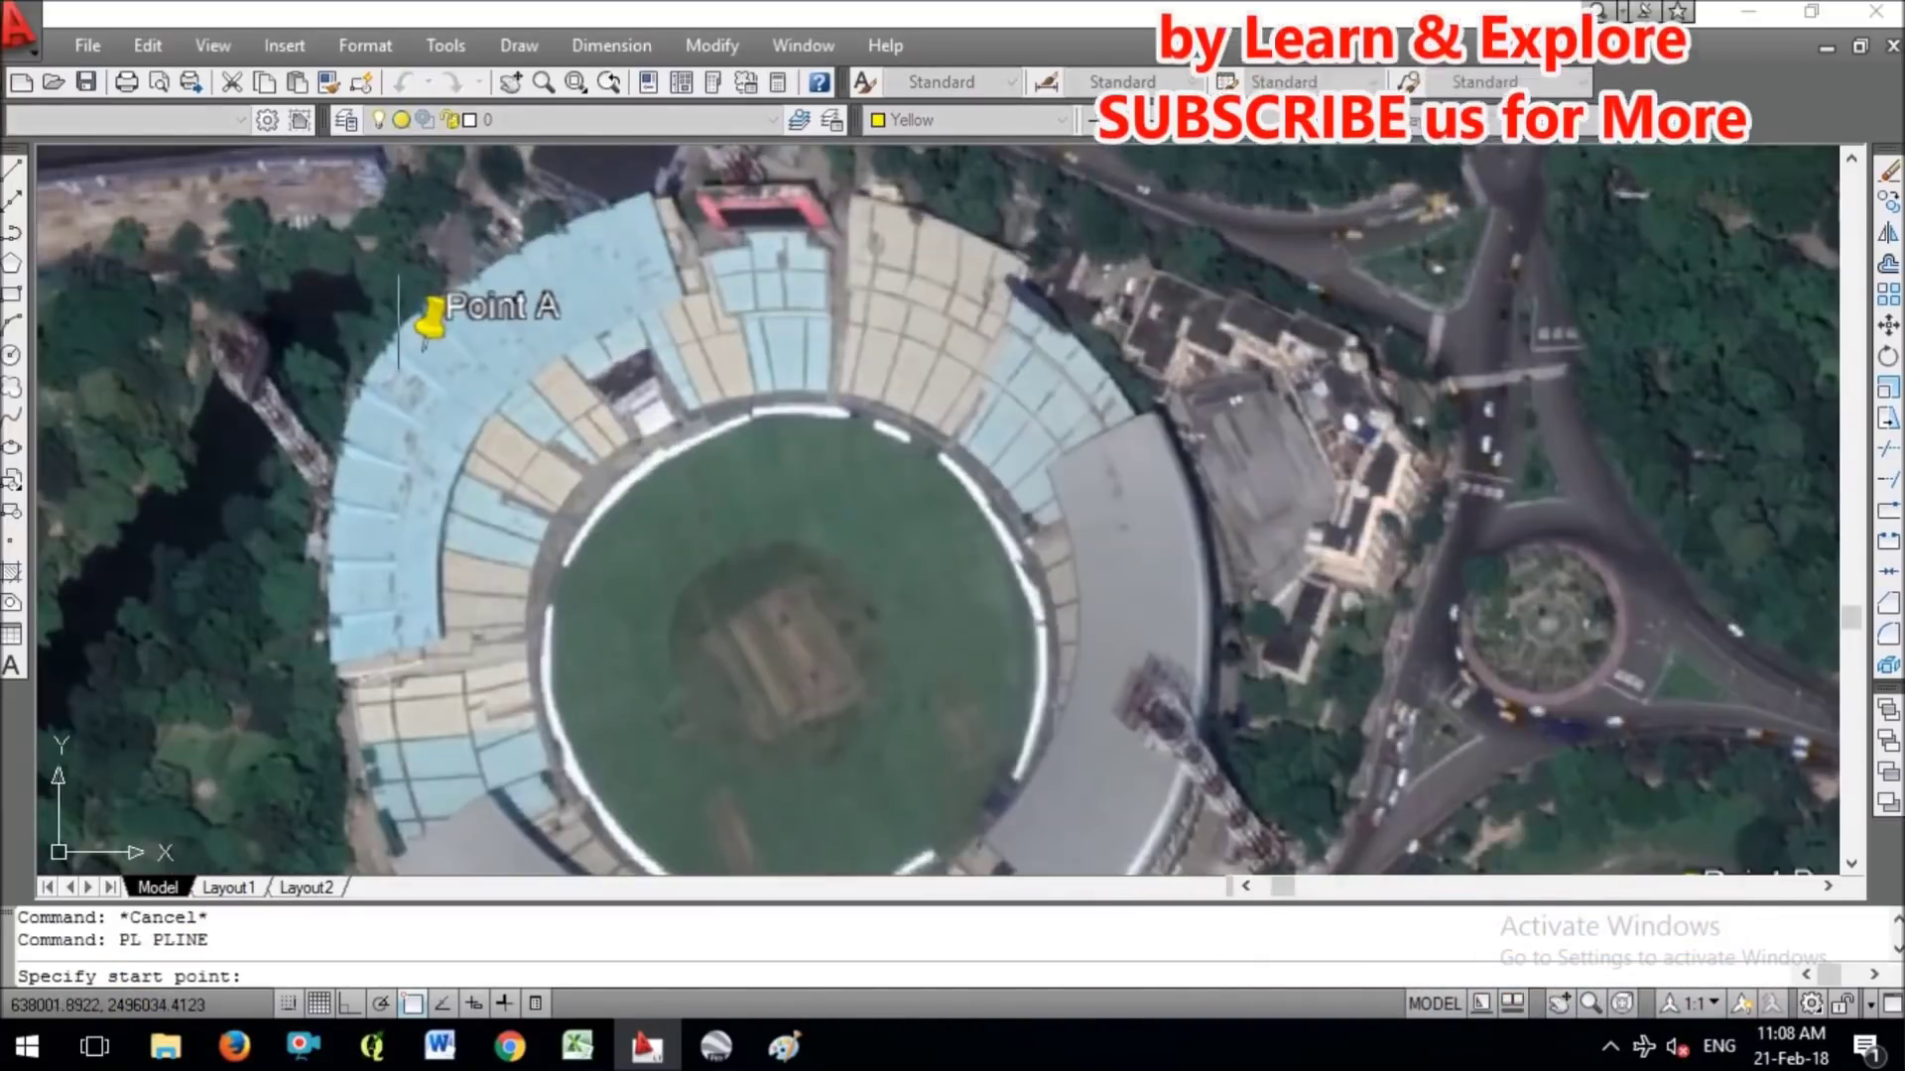
{"action": "left_click", "coordinate": [514, 273]}
{"action": "left_click", "coordinate": [480, 268]}
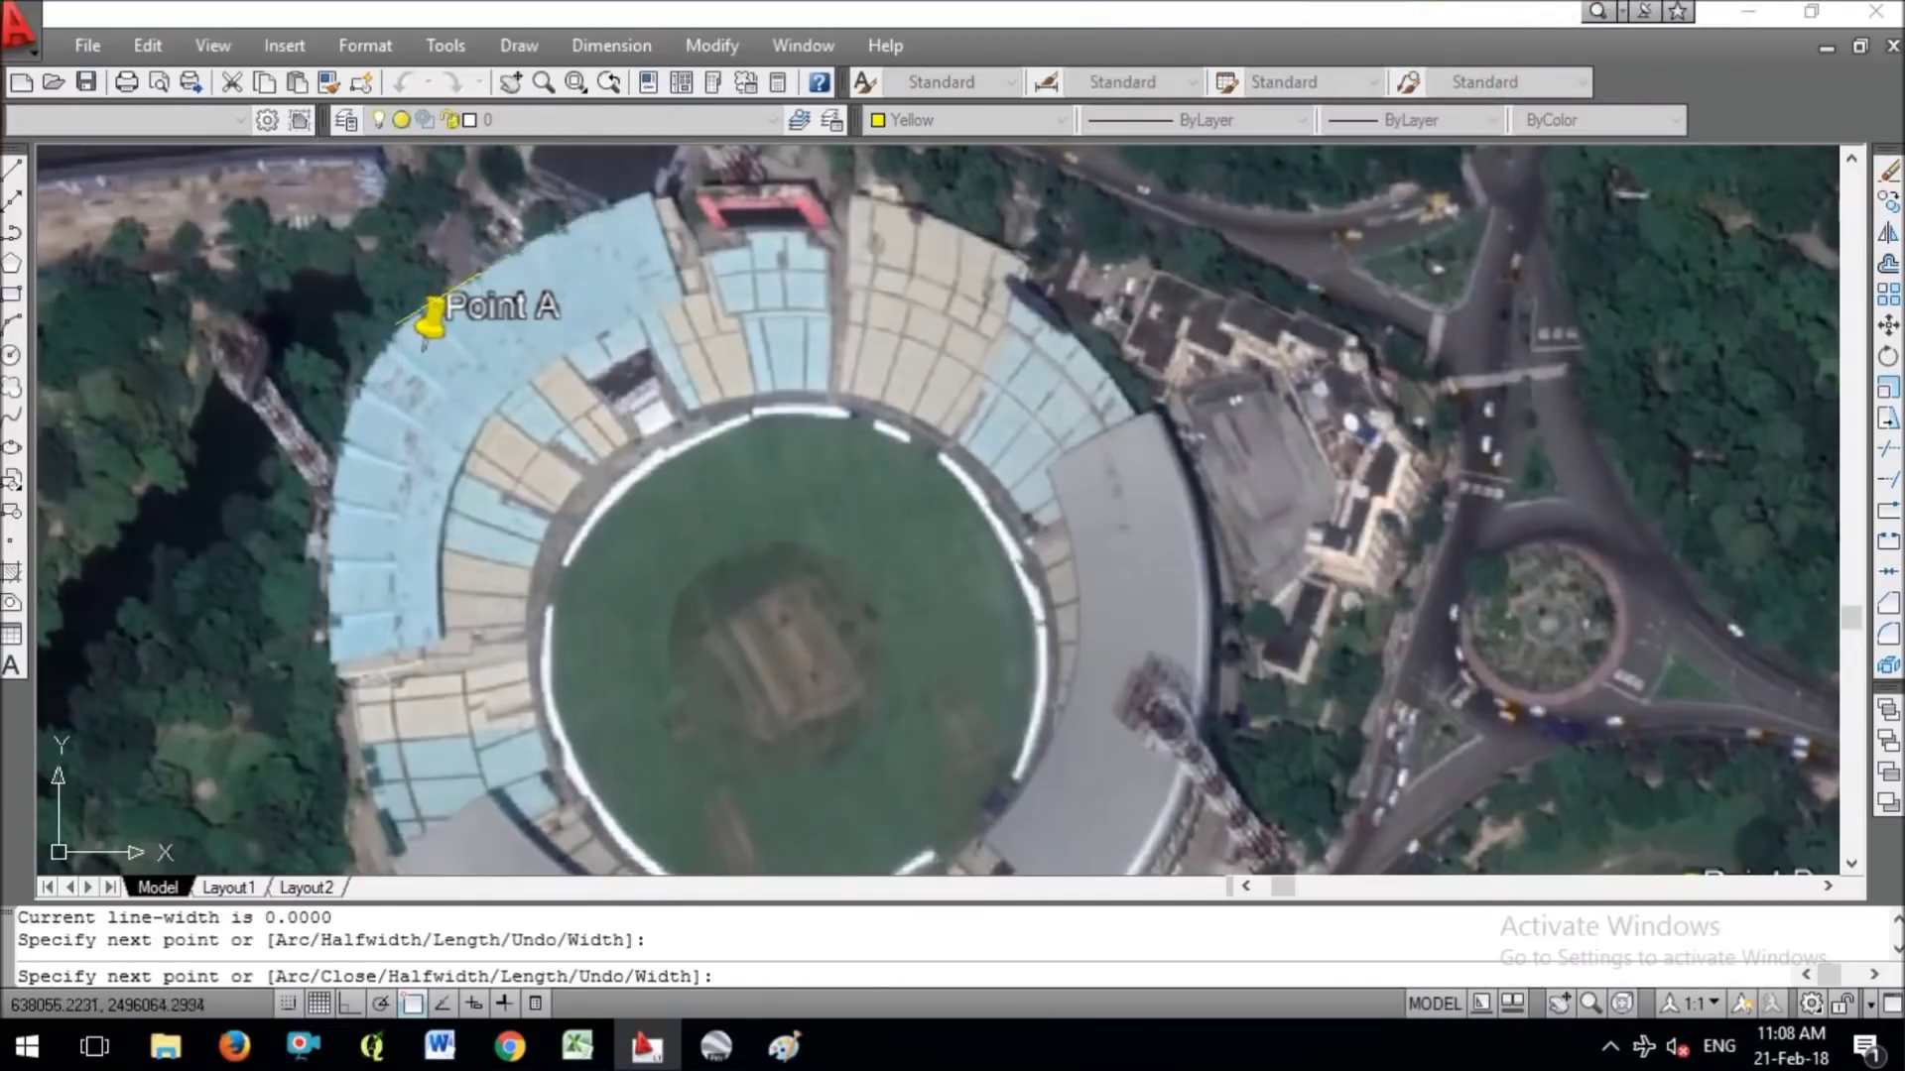
{"action": "left_click", "coordinate": [566, 232]}
{"action": "left_click", "coordinate": [651, 195]}
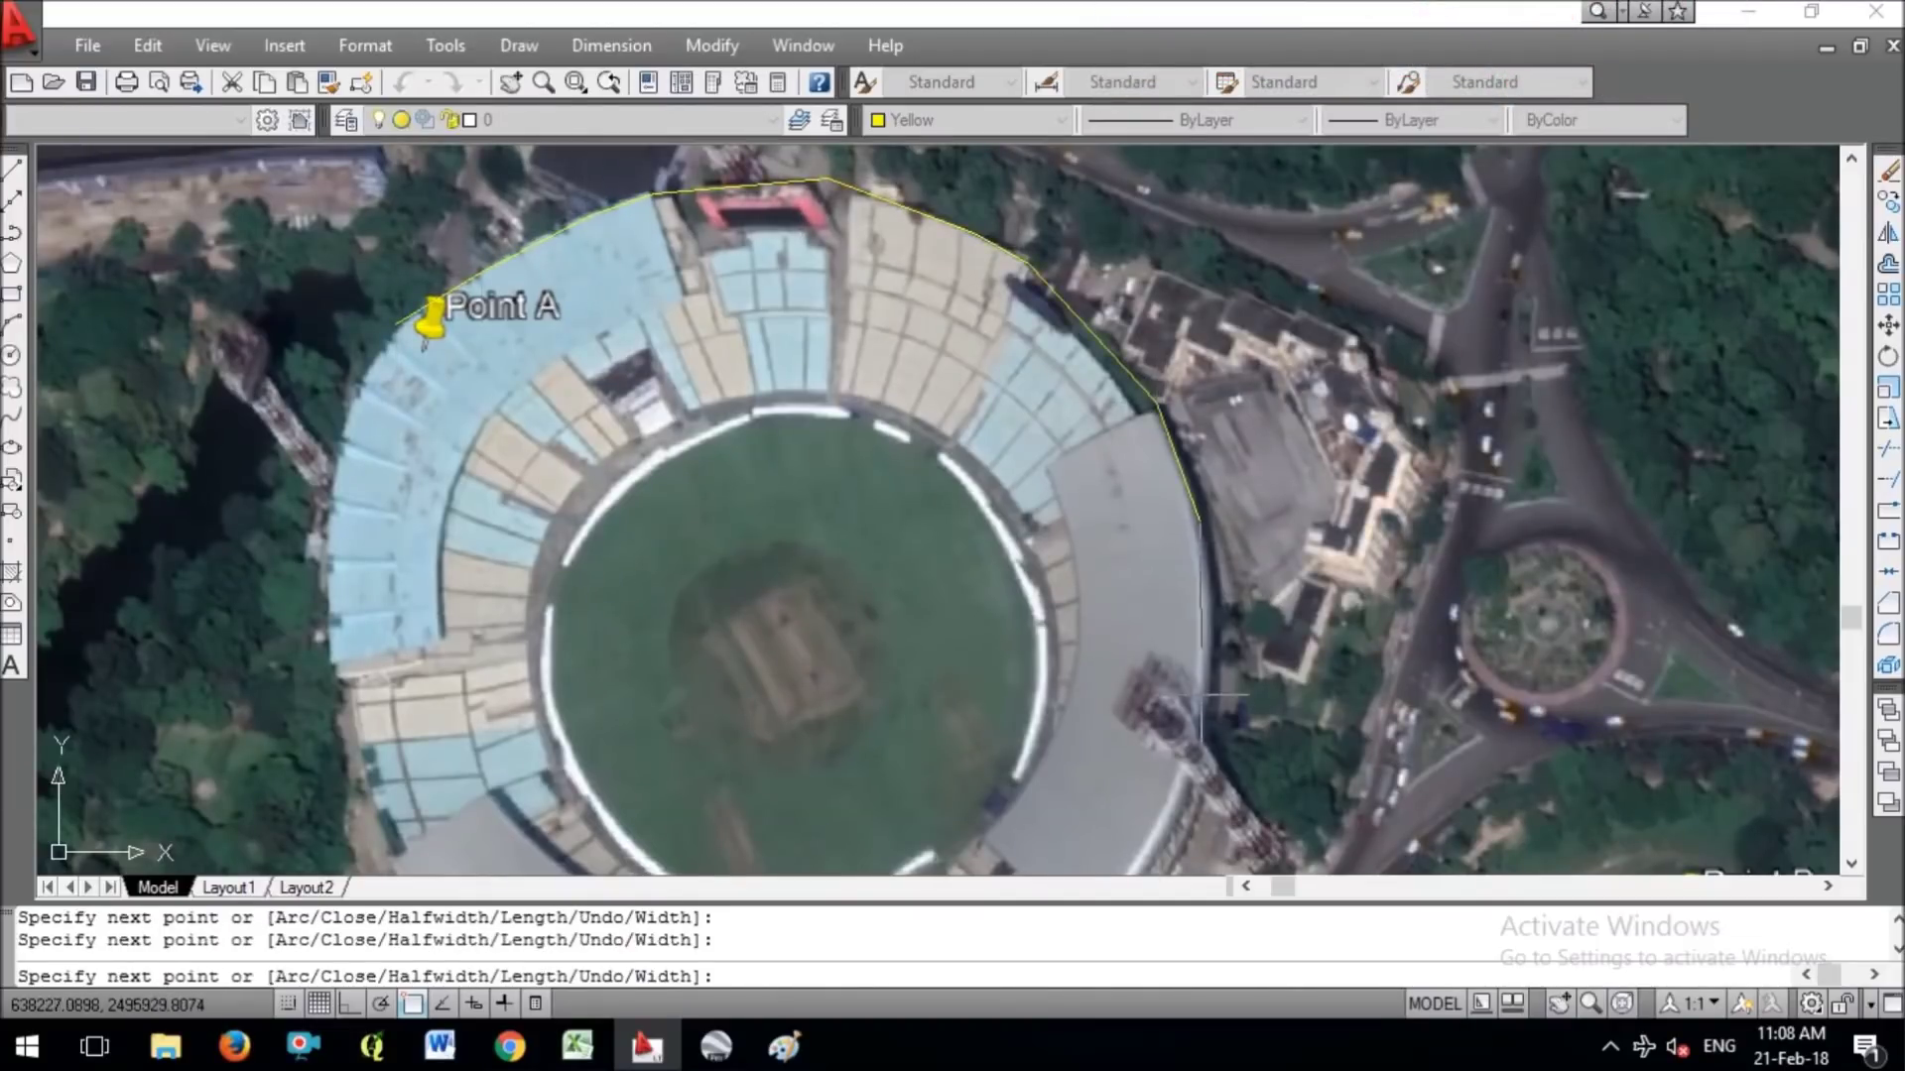
{"action": "middle_click_drag", "start_coordinate": [1178, 824], "coordinate": [1203, 372]}
{"action": "mouse_move", "coordinate": [442, 444]}
{"action": "middle_mouse_down"}
{"action": "mouse_move", "coordinate": [757, 681]}
{"action": "mouse_move", "coordinate": [801, 840]}
{"action": "middle_mouse_up"}
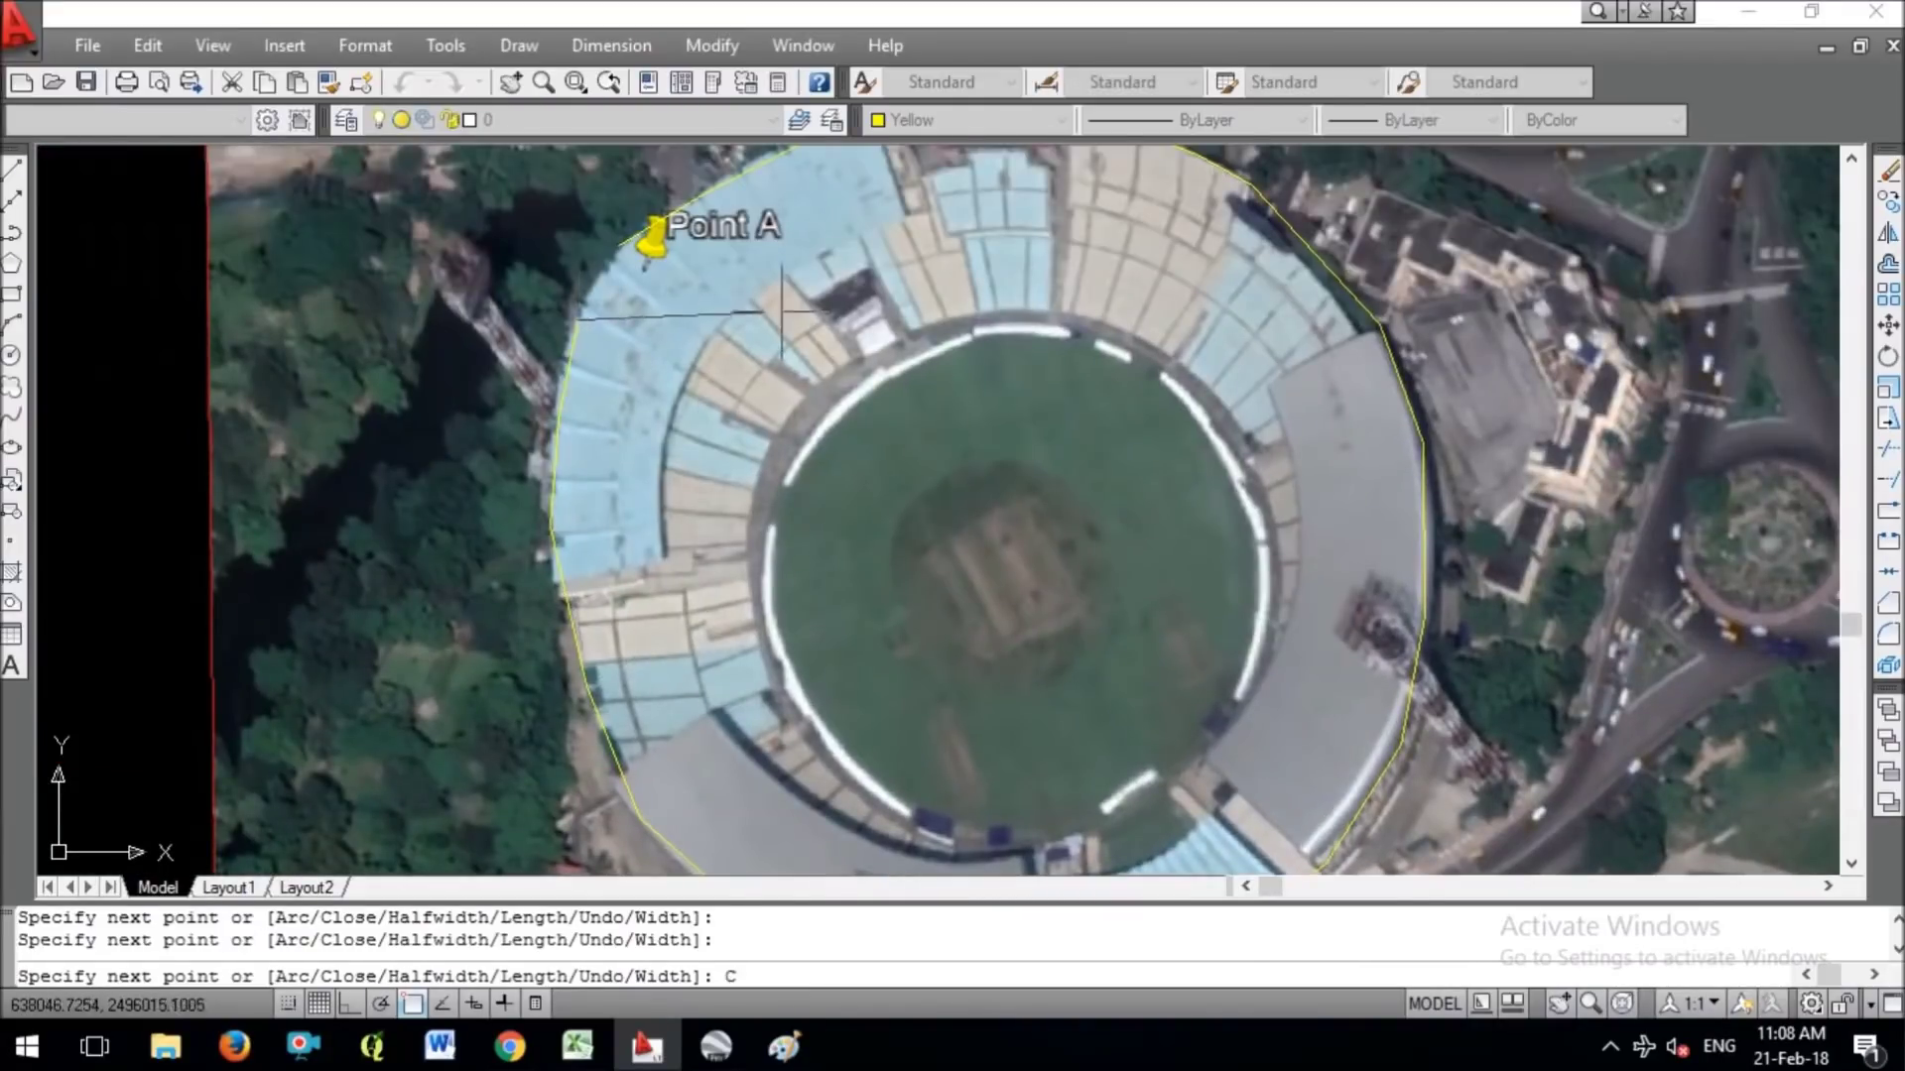
{"action": "key", "text": "Return"}
Trace the white boundary of the stadium's playing field as a closed polyline.
{"action": "middle_click_drag", "start_coordinate": [782, 313], "coordinate": [690, 263]}
{"action": "type", "text": "pl"}
{"action": "key", "text": "Return"}
{"action": "left_click", "coordinate": [699, 407]}
{"action": "left_click", "coordinate": [883, 285]}
{"action": "left_click", "coordinate": [982, 282]}
{"action": "left_click", "coordinate": [1037, 298]}
{"action": "left_click", "coordinate": [1091, 342]}
{"action": "left_click", "coordinate": [1151, 426]}
{"action": "left_click", "coordinate": [1166, 526]}
{"action": "left_click", "coordinate": [1121, 685]}
{"action": "left_click", "coordinate": [1036, 763]}
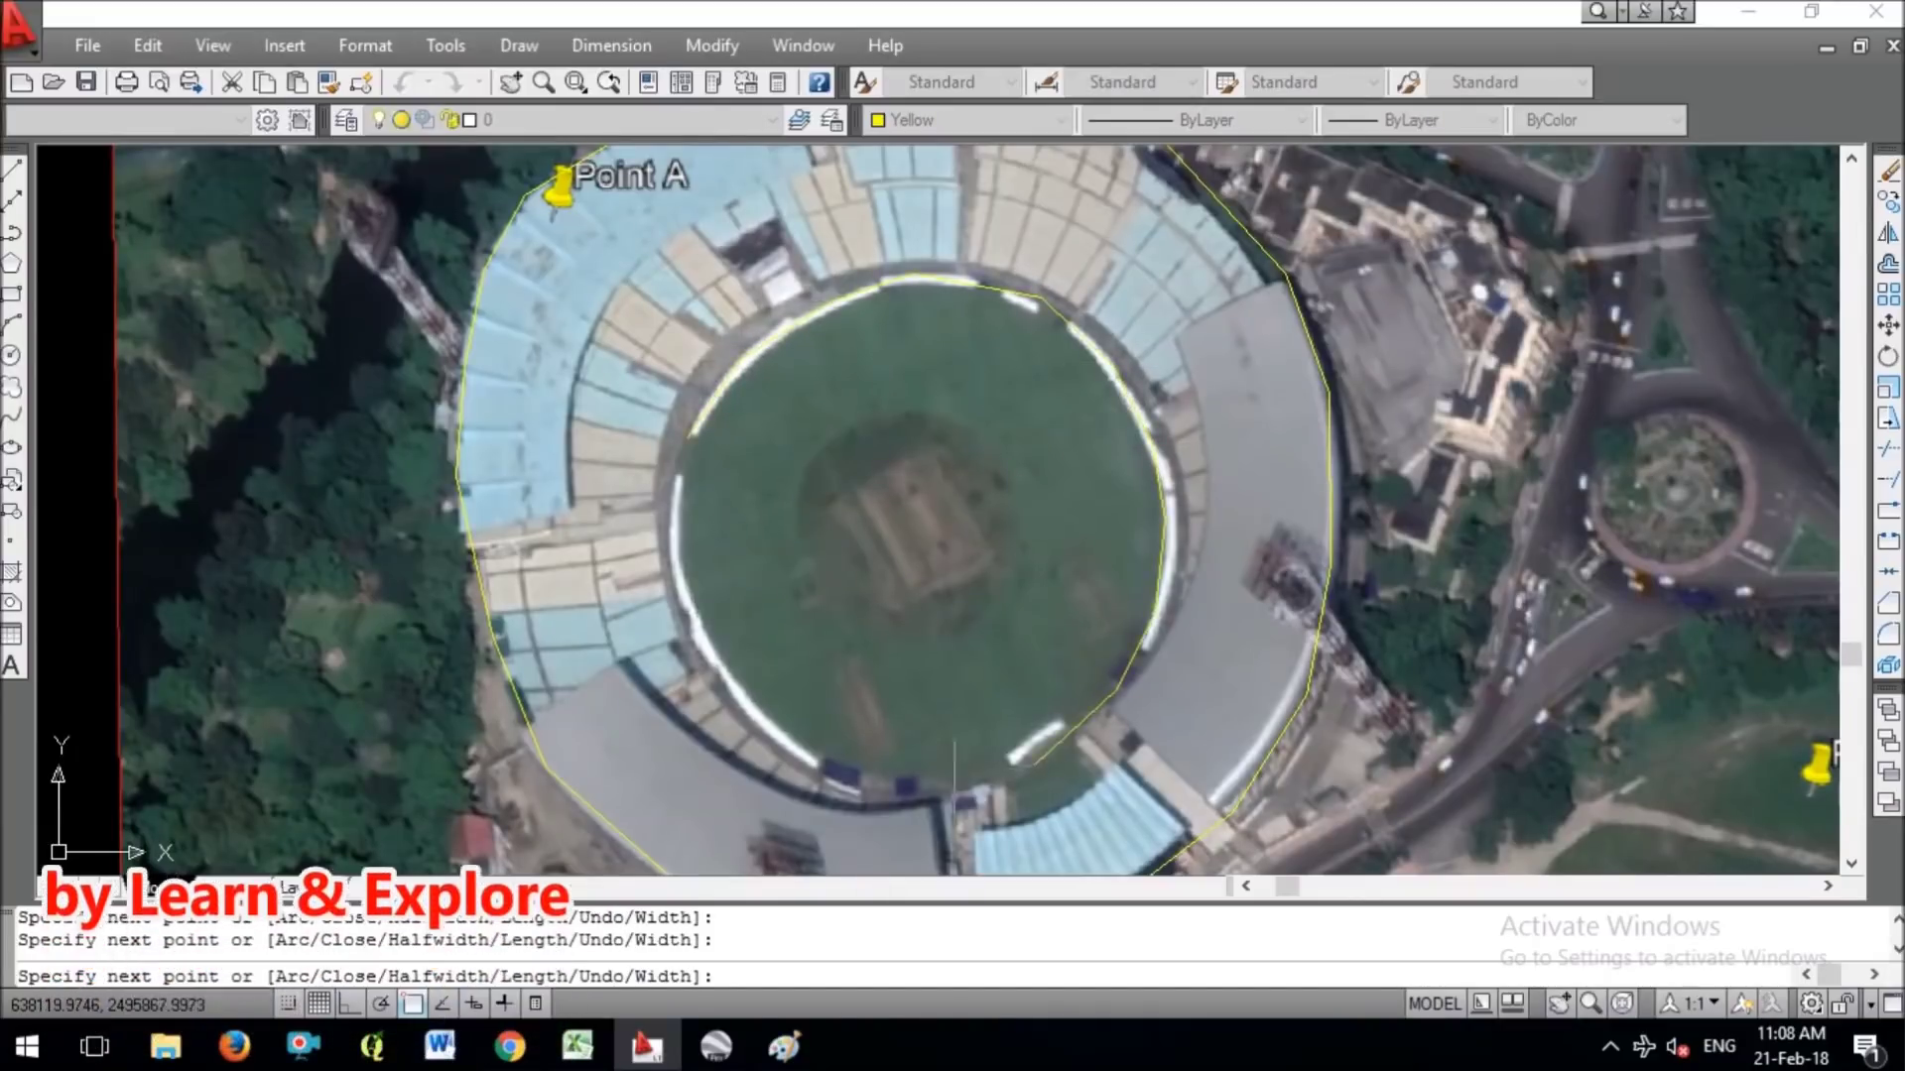
{"action": "type", "text": "C"}
{"action": "key", "text": "Return"}
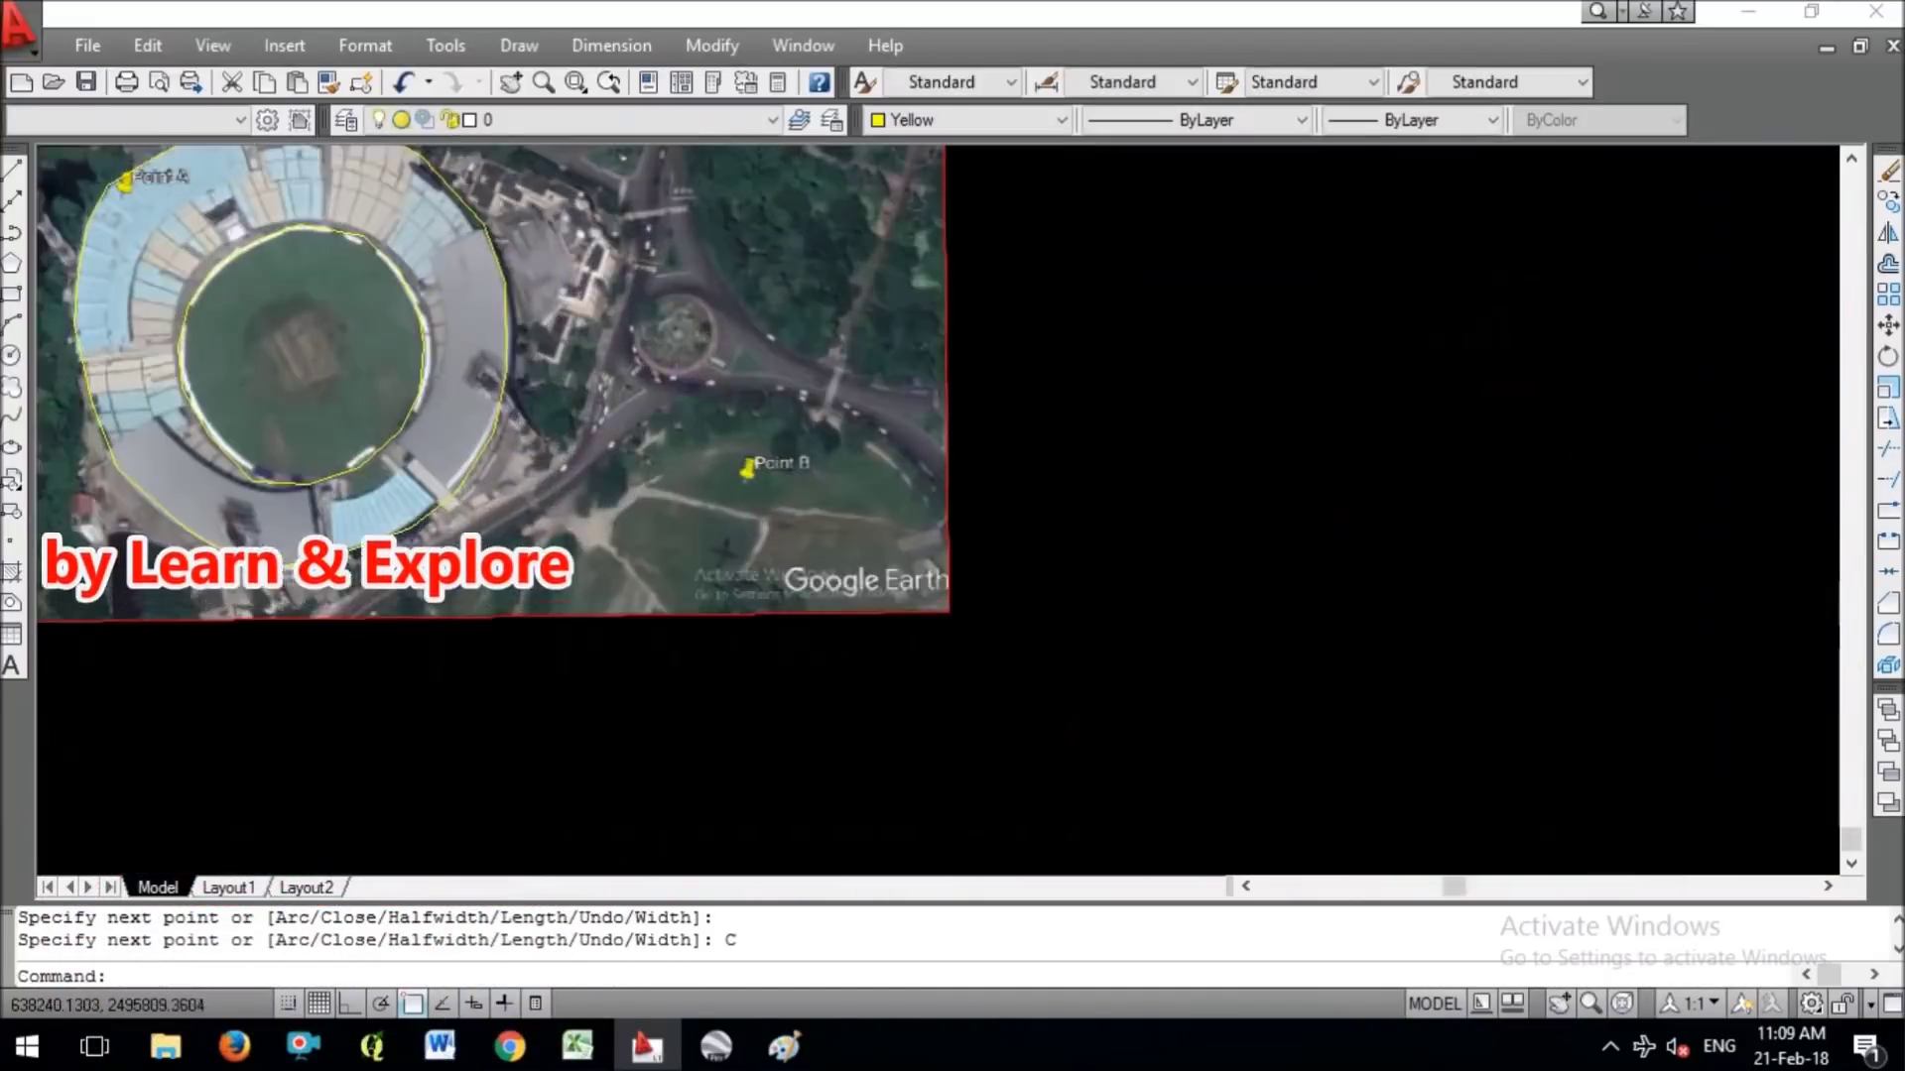
Trace the southern edge of the road from the image's south border past Point B to its east border with a polyline.
{"action": "scroll", "coordinate": [398, 558], "scroll_direction": "up", "scroll_amount": 2}
{"action": "type", "text": "pl"}
{"action": "key", "text": "Return"}
{"action": "left_click", "coordinate": [298, 673]}
{"action": "left_click", "coordinate": [476, 561]}
{"action": "left_click", "coordinate": [635, 464]}
{"action": "left_click", "coordinate": [783, 370]}
{"action": "left_click", "coordinate": [906, 255]}
{"action": "scroll", "coordinate": [906, 255], "scroll_direction": "up", "scroll_amount": 2}
{"action": "left_click", "coordinate": [1632, 270]}
{"action": "middle_click_drag", "start_coordinate": [1709, 351], "coordinate": [821, 306]}
{"action": "left_click", "coordinate": [908, 330]}
{"action": "left_click", "coordinate": [1154, 558]}
{"action": "key", "text": "Return"}
Trace the wedge between the two diverging road branches at the image's east border with an open polyline.
{"action": "key", "text": "Return"}
{"action": "left_click", "coordinate": [1153, 359]}
{"action": "middle_click_drag", "start_coordinate": [1155, 362], "coordinate": [1478, 667]}
{"action": "left_click", "coordinate": [1295, 548]}
{"action": "left_click", "coordinate": [1217, 512]}
{"action": "left_click", "coordinate": [1307, 523]}
{"action": "left_click", "coordinate": [1472, 512]}
{"action": "key", "text": "Return"}
Trace the road edge along the eastern trees up to the image's north border, and the northern edge of the northwest road branch.
{"action": "key", "text": "Return"}
{"action": "left_click", "coordinate": [1466, 425]}
{"action": "left_click", "coordinate": [1264, 437]}
{"action": "left_click", "coordinate": [1017, 362]}
{"action": "left_click", "coordinate": [858, 288]}
{"action": "middle_click_drag", "start_coordinate": [709, 208], "coordinate": [1180, 565]}
{"action": "scroll", "coordinate": [1180, 684], "scroll_direction": "down", "scroll_amount": 4}
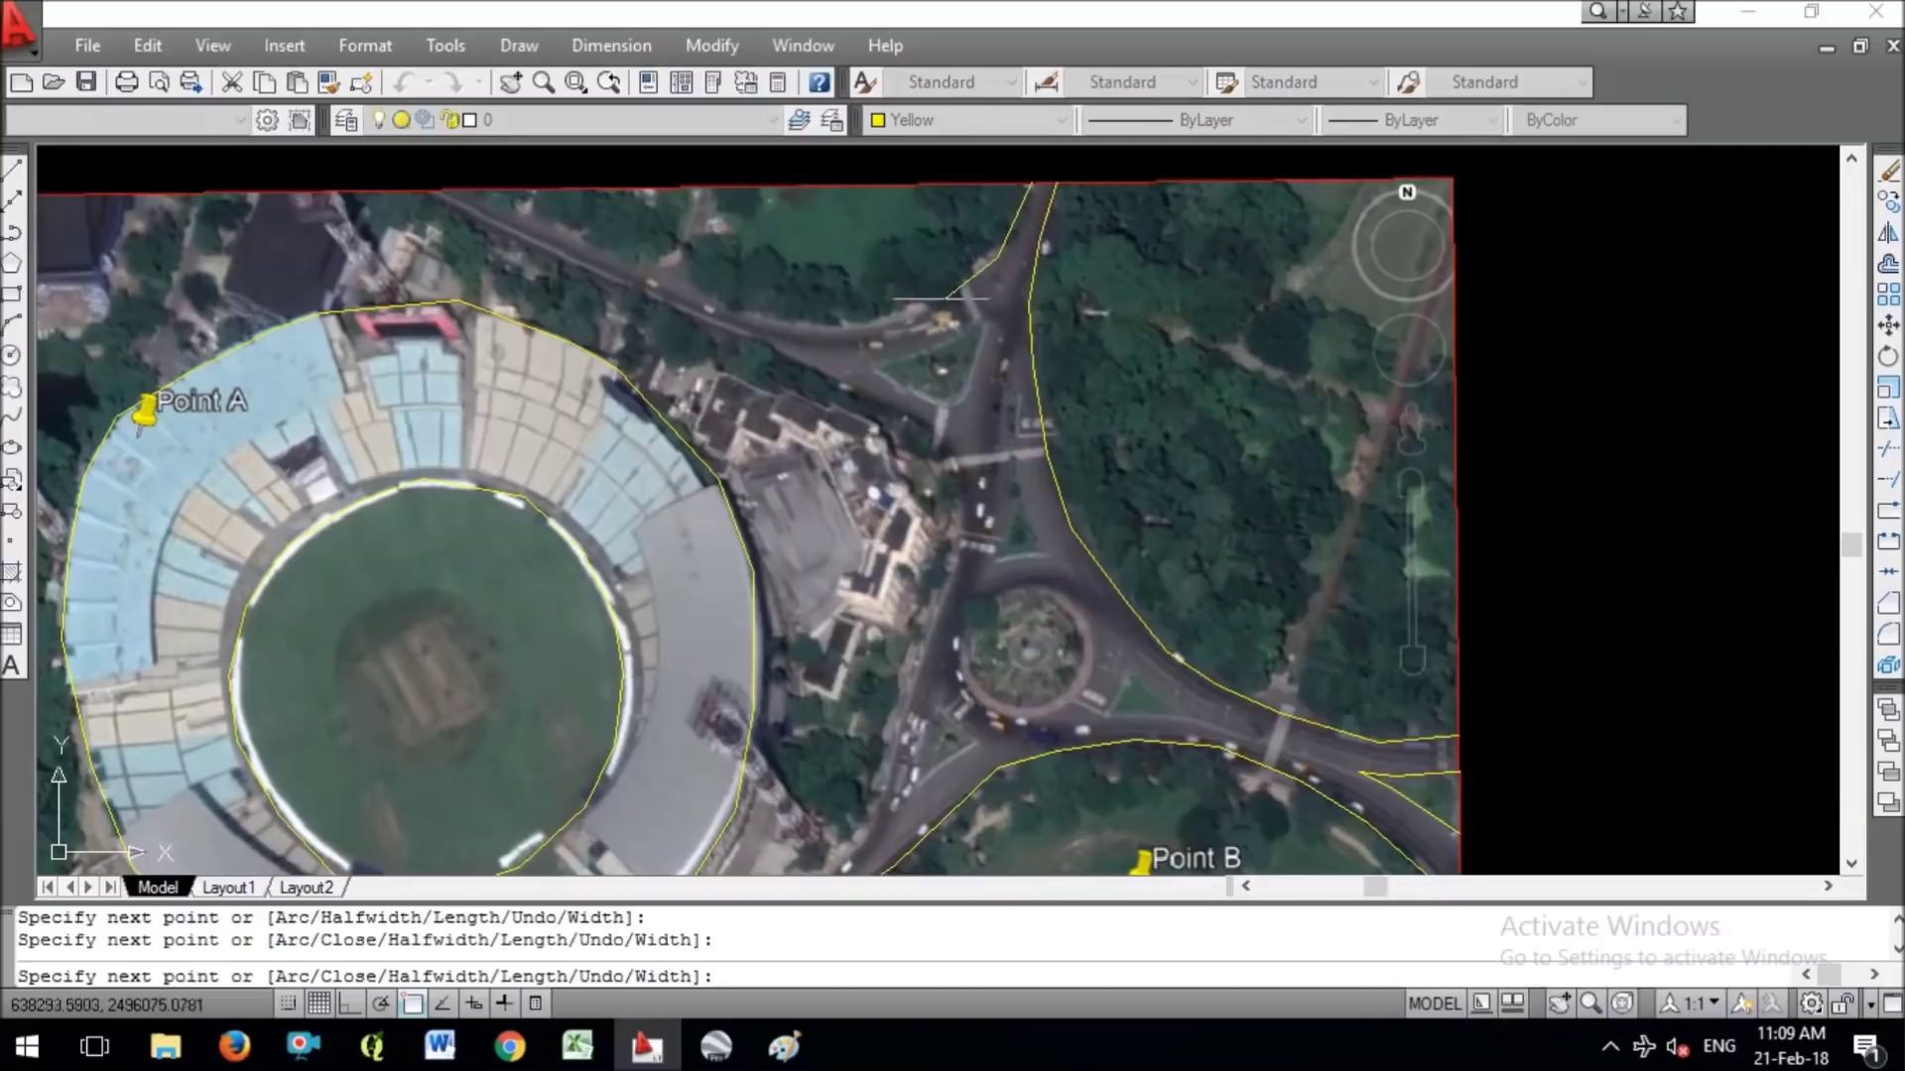
{"action": "middle_click_drag", "start_coordinate": [668, 298], "coordinate": [1050, 481]}
{"action": "scroll", "coordinate": [1050, 481], "scroll_direction": "up", "scroll_amount": 3}
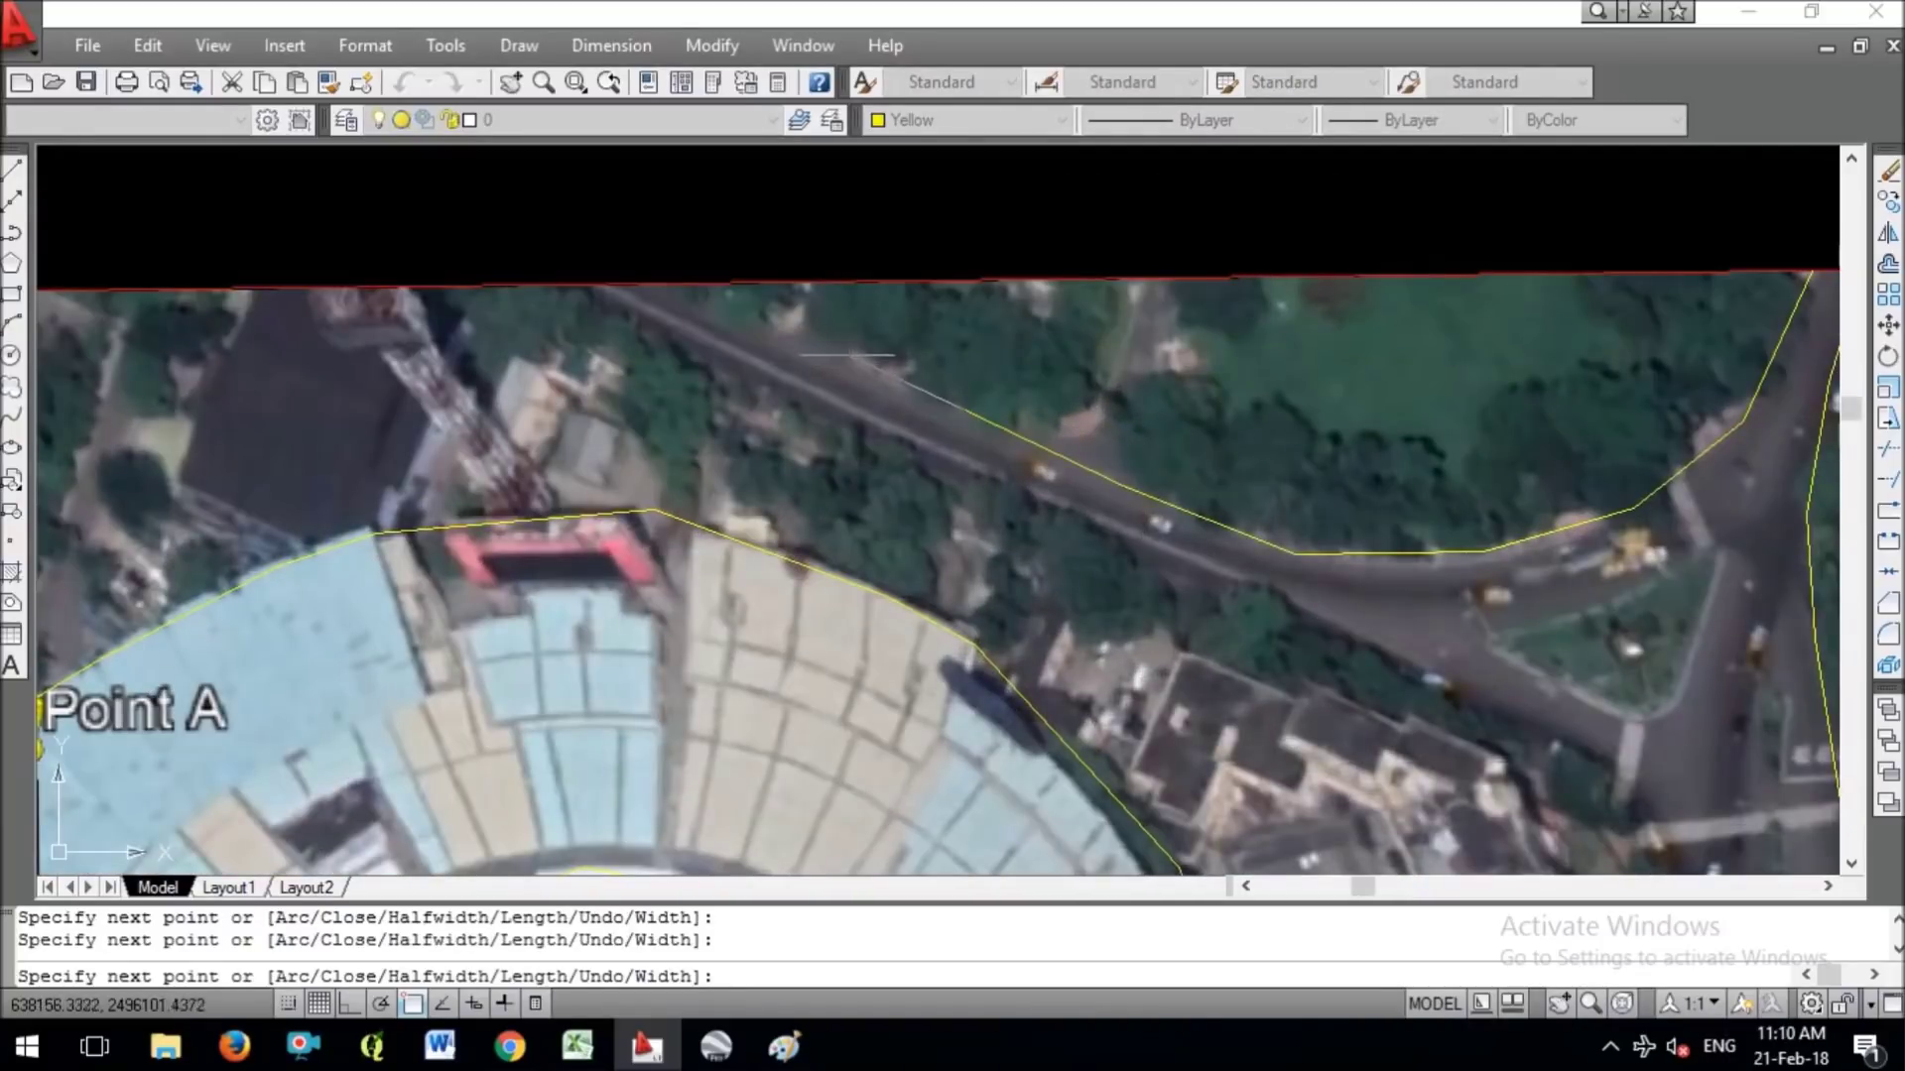
{"action": "key", "text": "Return"}
Trace the stadium-side road edge from the image's north border past the roundabout to the south border with a polyline.
{"action": "key", "text": "Return"}
{"action": "left_click", "coordinate": [603, 297]}
{"action": "left_click", "coordinate": [1191, 595]}
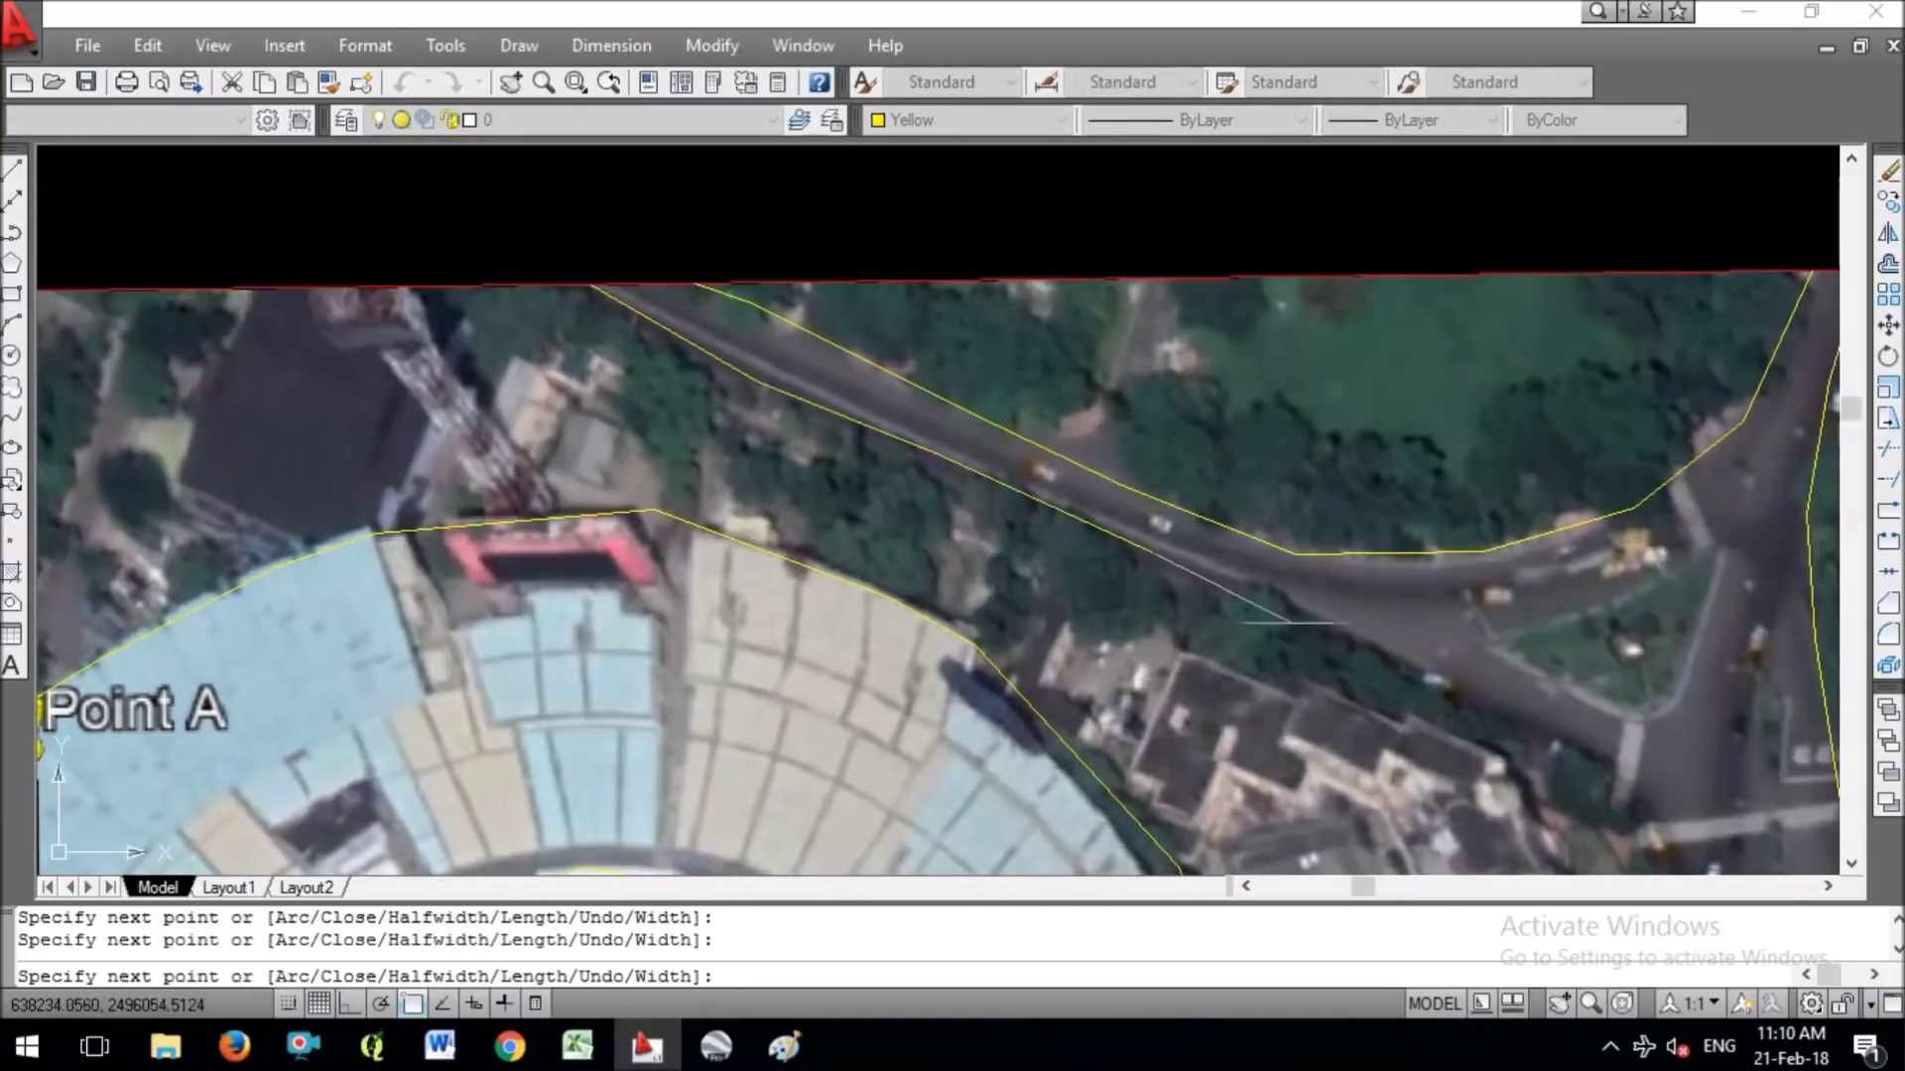
{"action": "scroll", "coordinate": [990, 321], "scroll_direction": "down", "scroll_amount": 2}
{"action": "middle_click_drag", "start_coordinate": [1019, 625], "coordinate": [1210, 339]}
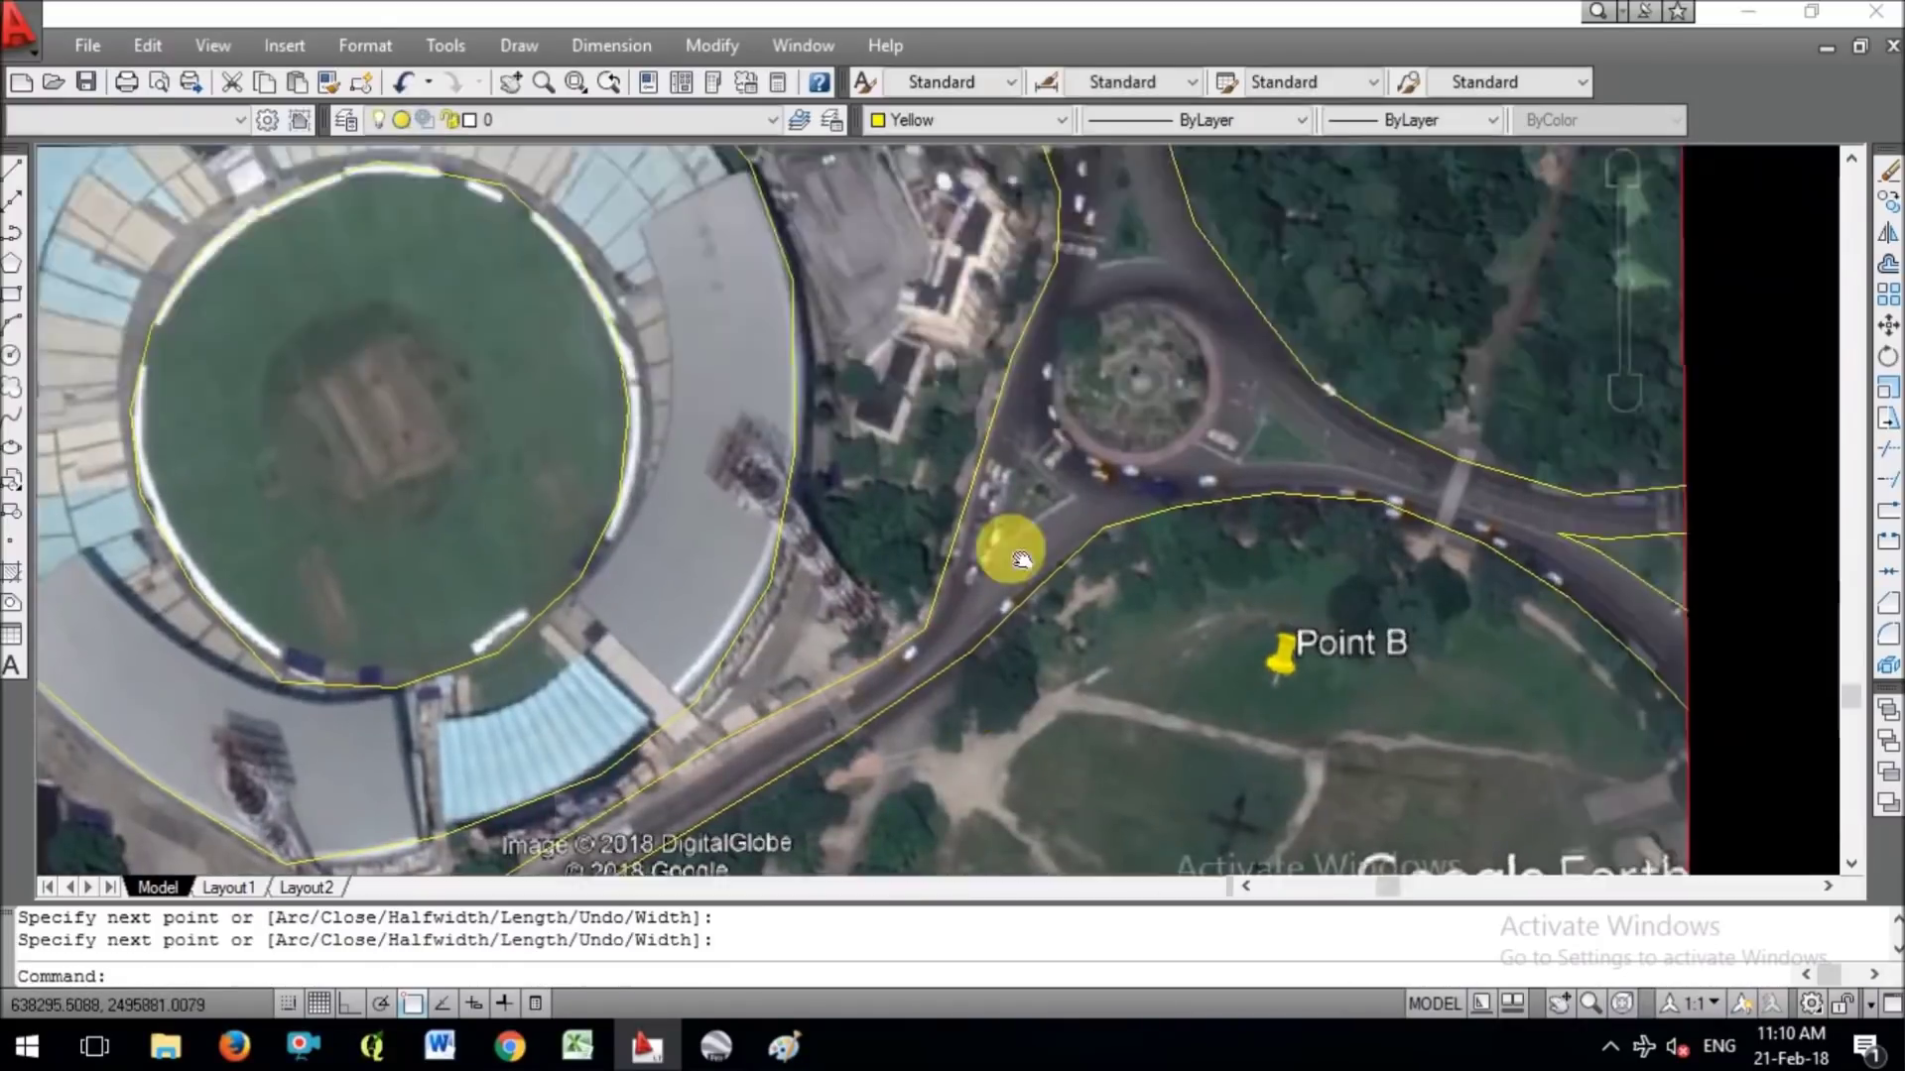
{"action": "key", "text": "Return"}
Trace the triangular traffic island southwest of the roundabout as a closed polyline.
{"action": "key", "text": "Return"}
{"action": "left_click", "coordinate": [1012, 387]}
{"action": "scroll", "coordinate": [1032, 684], "scroll_direction": "up", "scroll_amount": 2}
{"action": "left_click", "coordinate": [992, 674]}
{"action": "type", "text": "C"}
{"action": "key", "text": "Return"}
Trace the outline of the roundabout's round central garden with a closed polyline.
{"action": "middle_click_drag", "start_coordinate": [1032, 684], "coordinate": [993, 734]}
{"action": "key", "text": "Return"}
{"action": "left_click", "coordinate": [986, 608]}
{"action": "left_click", "coordinate": [930, 544]}
{"action": "left_click", "coordinate": [923, 462]}
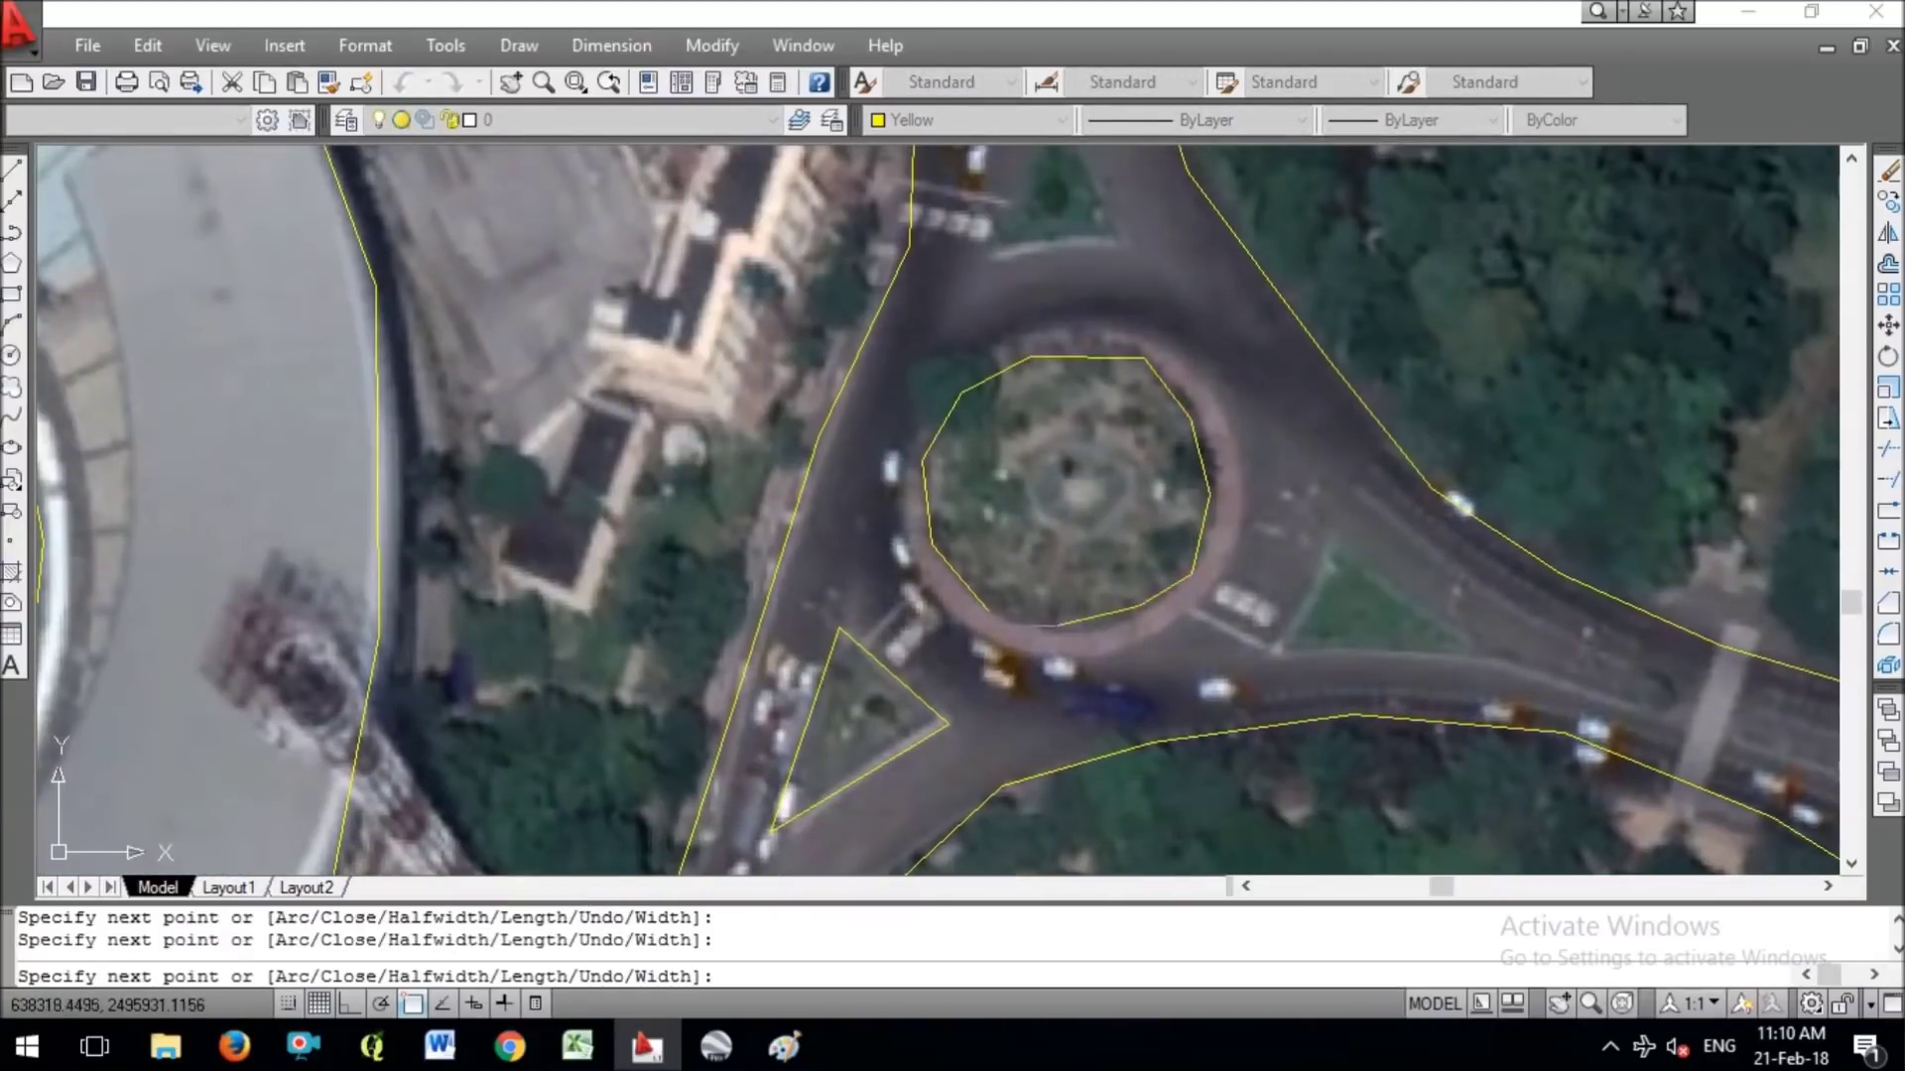
{"action": "scroll", "coordinate": [1199, 466], "scroll_direction": "down", "scroll_amount": 2}
{"action": "key", "text": "Return"}
Trace the triangular green island just east of the roundabout as a closed polyline.
{"action": "key", "text": "Return"}
{"action": "left_click", "coordinate": [1207, 586]}
{"action": "left_click", "coordinate": [1091, 694]}
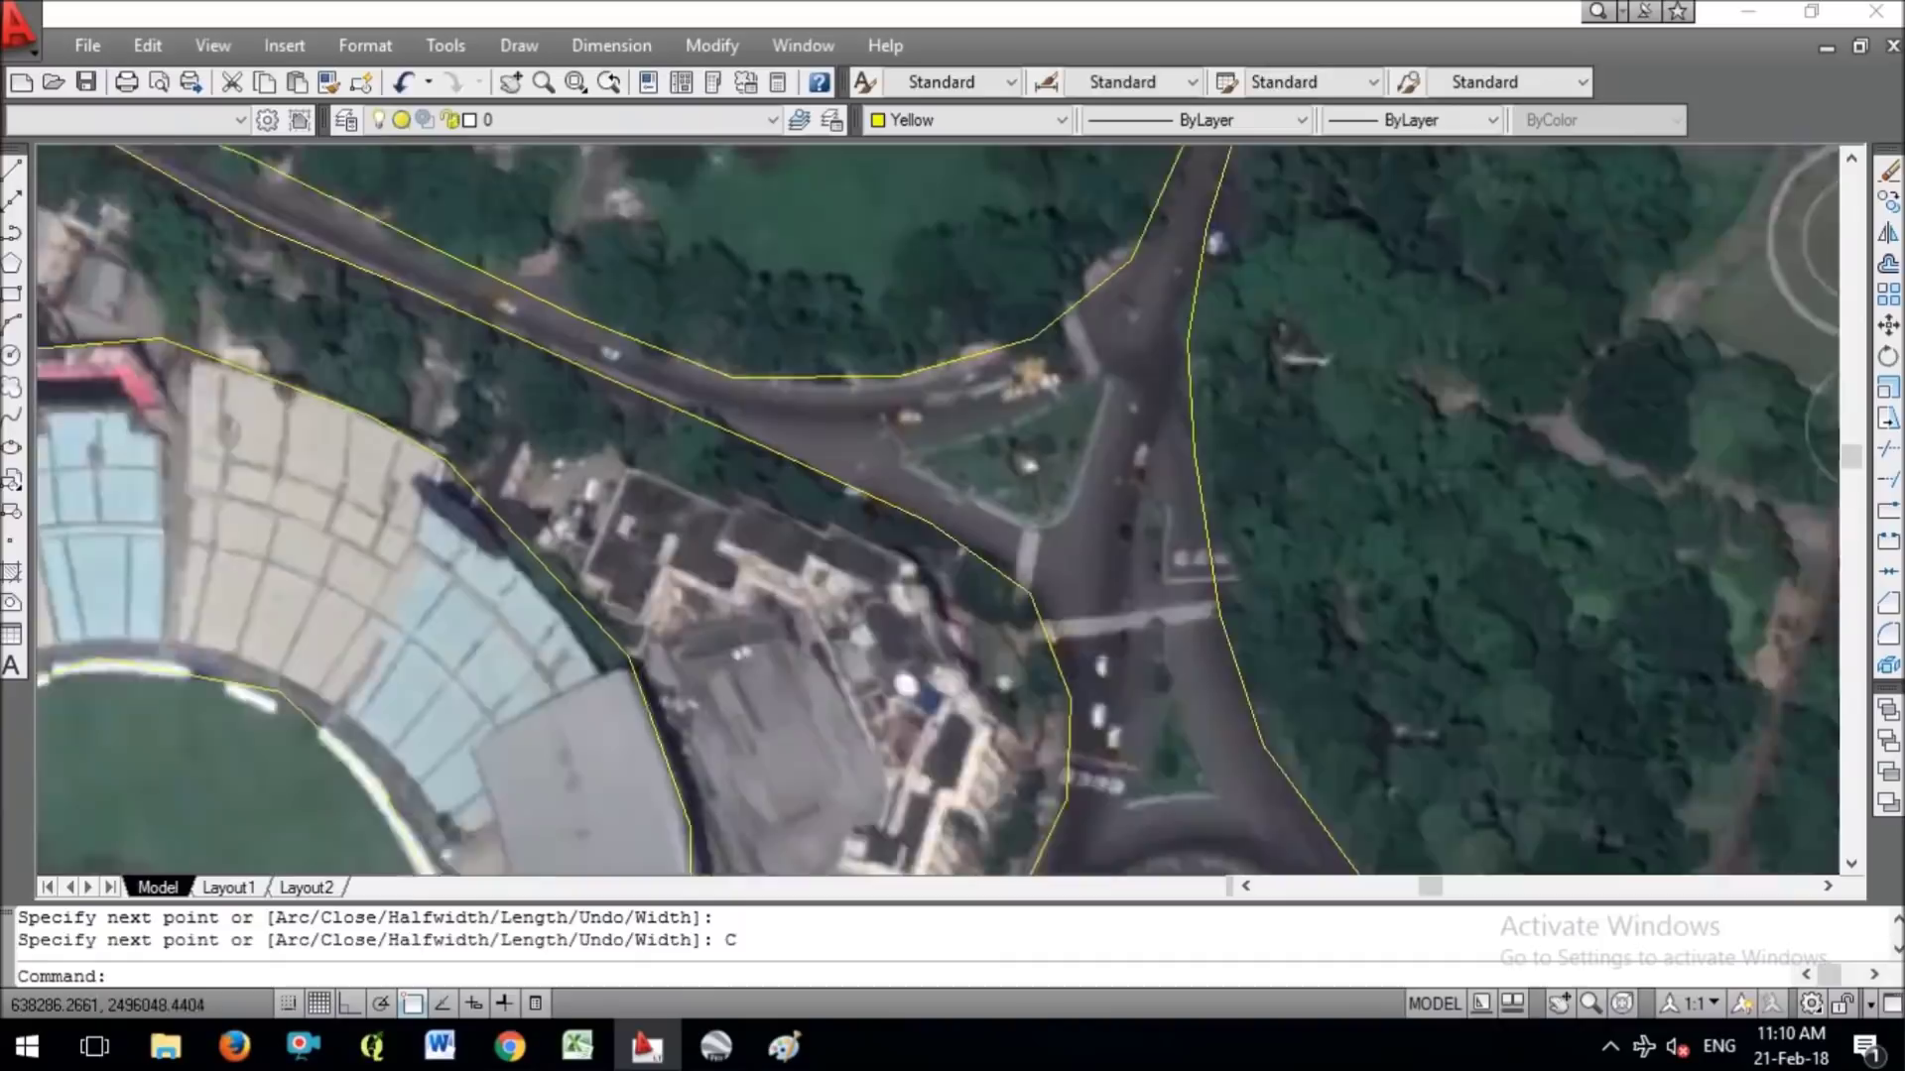
Trace the large triangular island at the northern road junction as a closed polyline.
{"action": "scroll", "coordinate": [1046, 472], "scroll_direction": "up", "scroll_amount": 2}
{"action": "key", "text": "Return"}
{"action": "left_click", "coordinate": [851, 437]}
{"action": "left_click", "coordinate": [989, 404]}
{"action": "left_click", "coordinate": [1134, 333]}
{"action": "left_click", "coordinate": [1088, 515]}
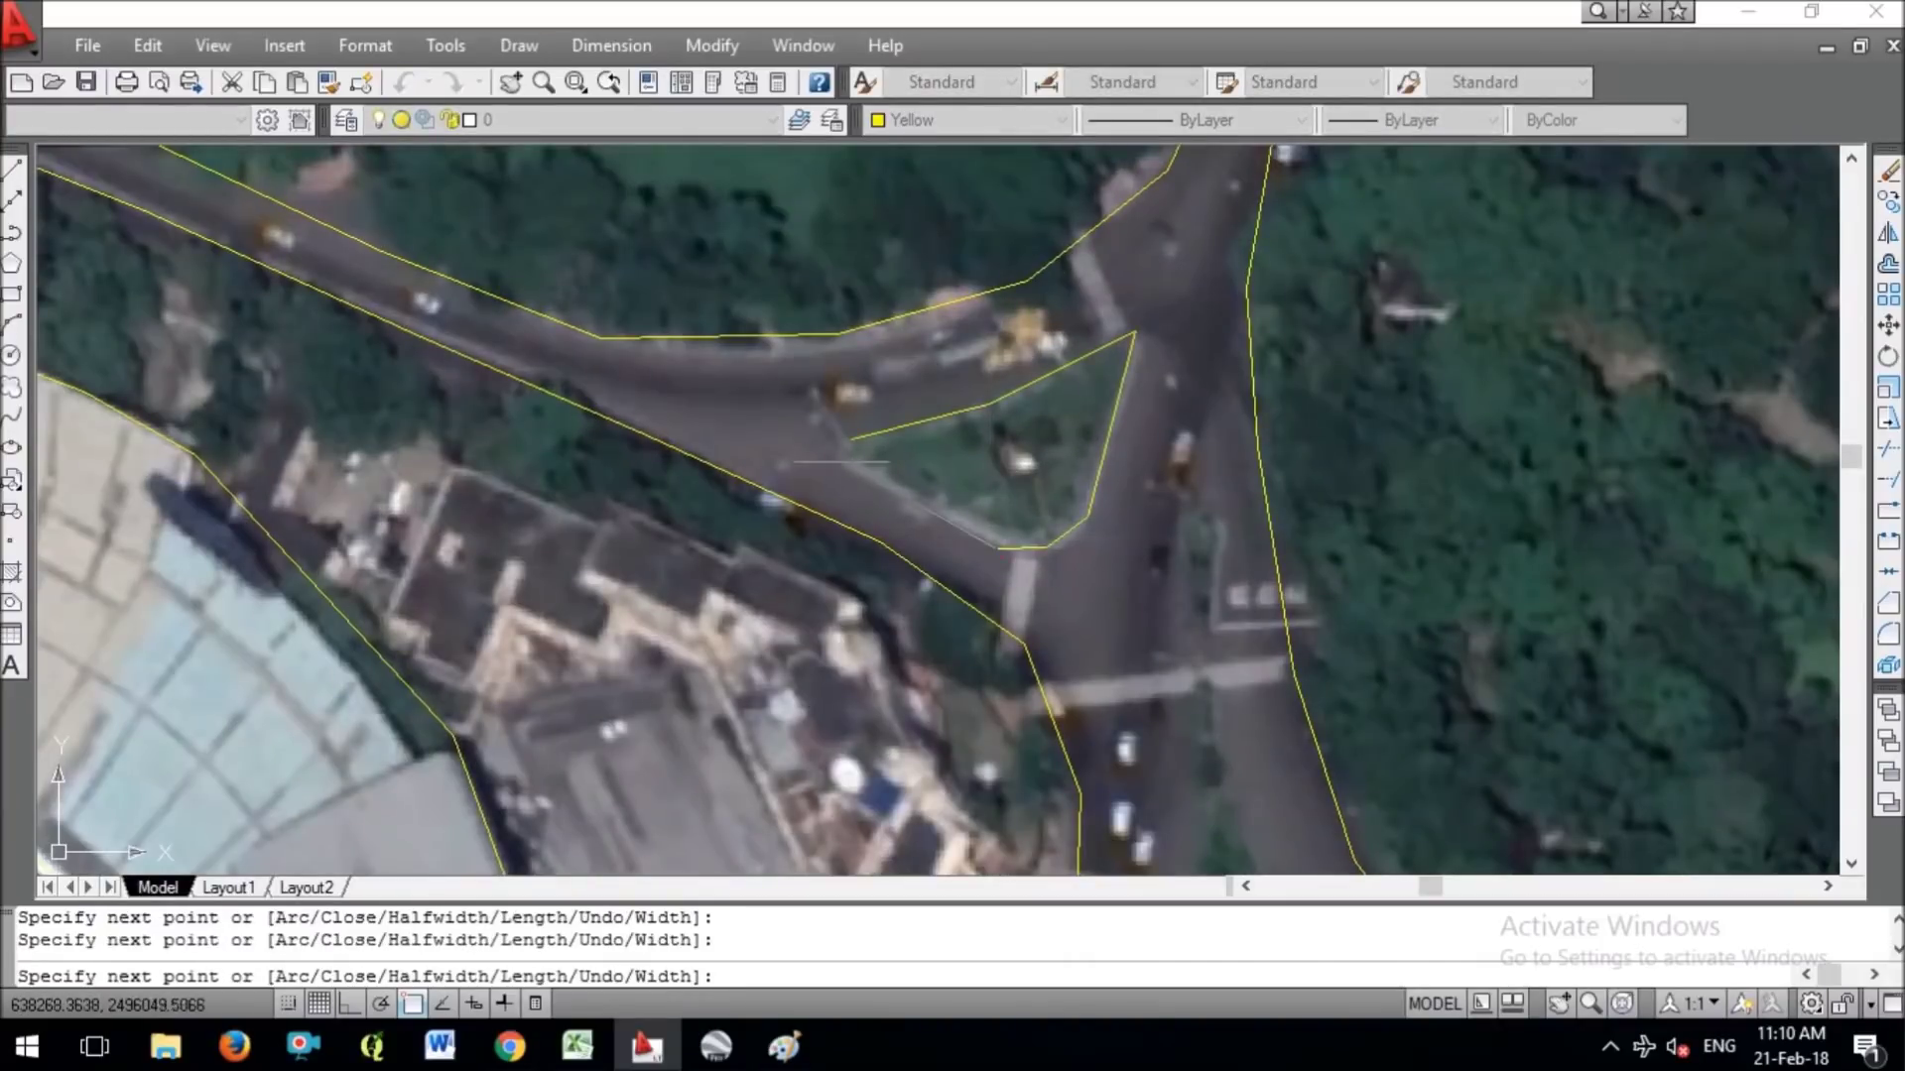
{"action": "type", "text": "C"}
{"action": "key", "text": "Return"}
Trace the narrow triangular island directly north of the roundabout as a closed polyline.
{"action": "scroll", "coordinate": [873, 455], "scroll_direction": "down", "scroll_amount": 3}
{"action": "scroll", "coordinate": [986, 587], "scroll_direction": "up", "scroll_amount": 4}
{"action": "key", "text": "Return"}
{"action": "left_click", "coordinate": [980, 601]}
{"action": "left_click", "coordinate": [1092, 583]}
{"action": "left_click", "coordinate": [1183, 590]}
{"action": "type", "text": "C"}
{"action": "key", "text": "Return"}
{"action": "scroll", "coordinate": [1051, 189], "scroll_direction": "down", "scroll_amount": 3}
{"action": "scroll", "coordinate": [555, 476], "scroll_direction": "up", "scroll_amount": 4}
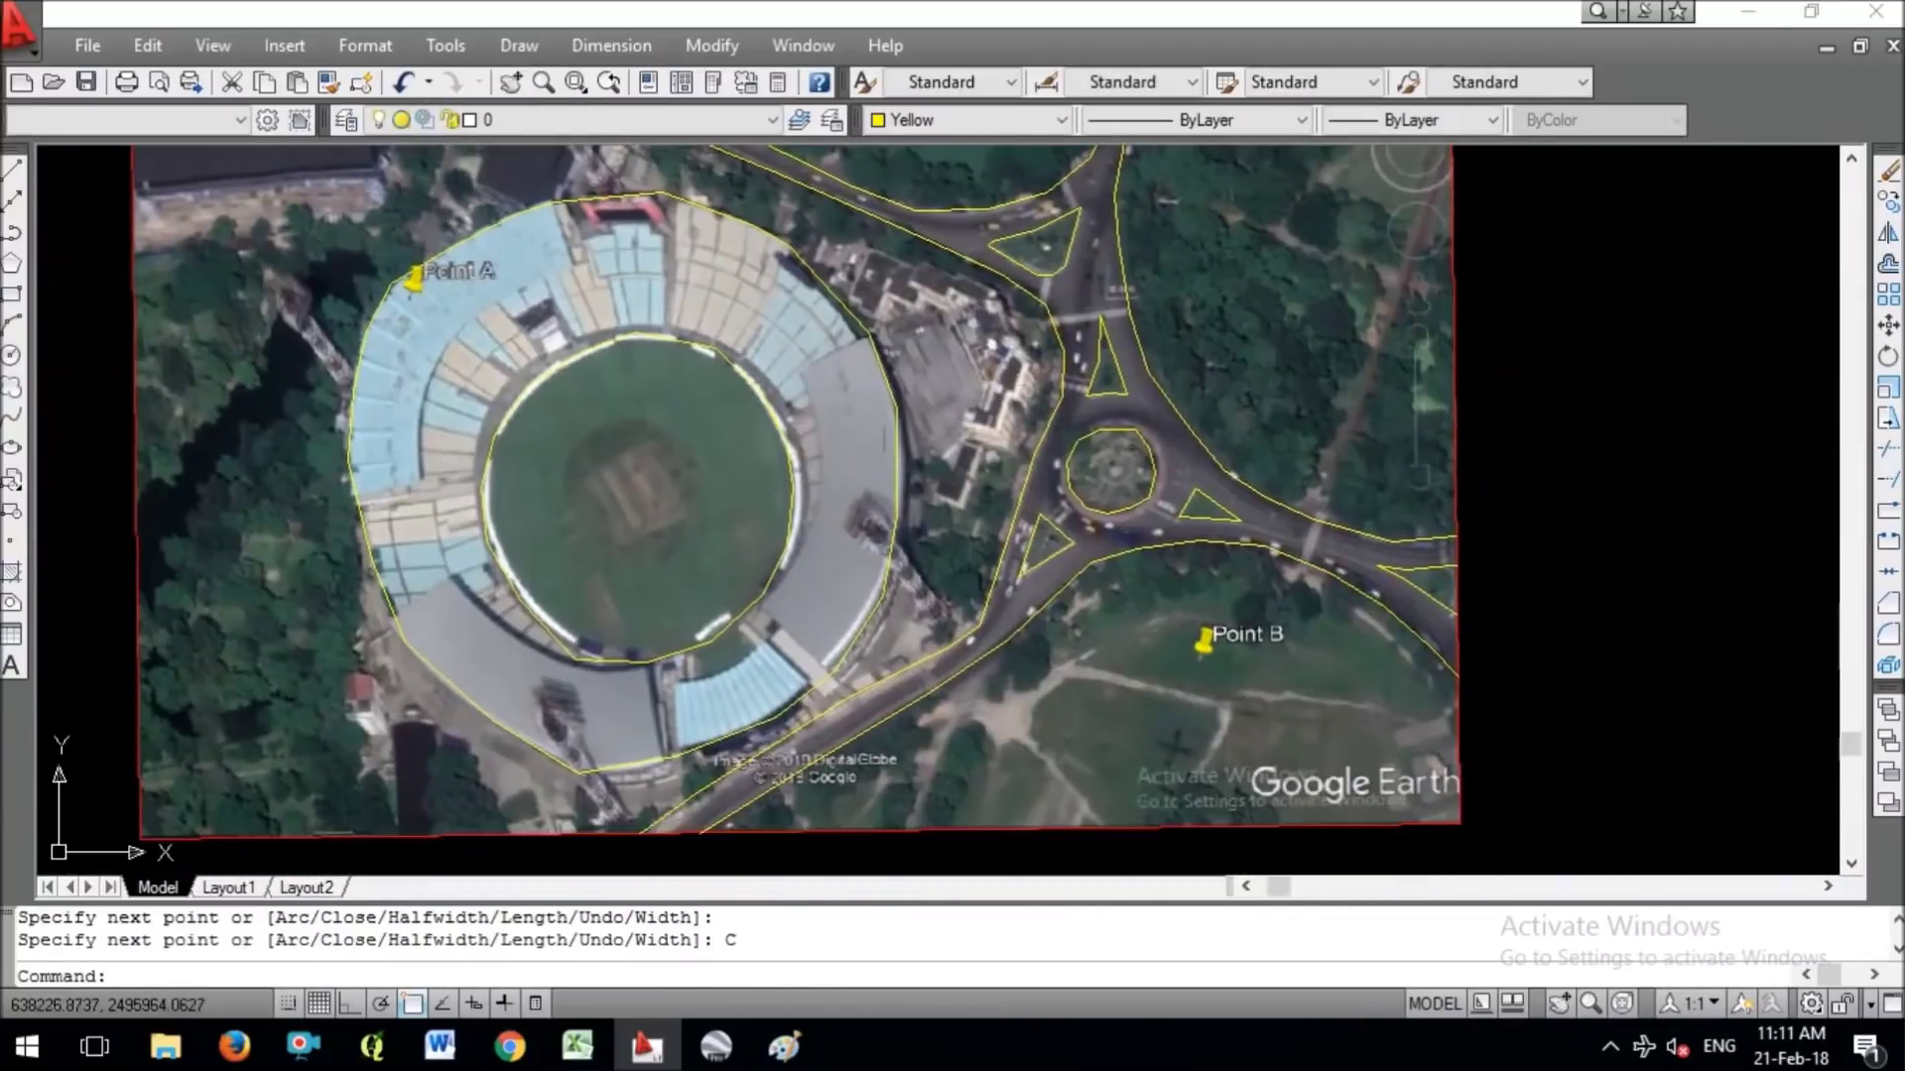
{"action": "scroll", "coordinate": [724, 408], "scroll_direction": "down", "scroll_amount": 2}
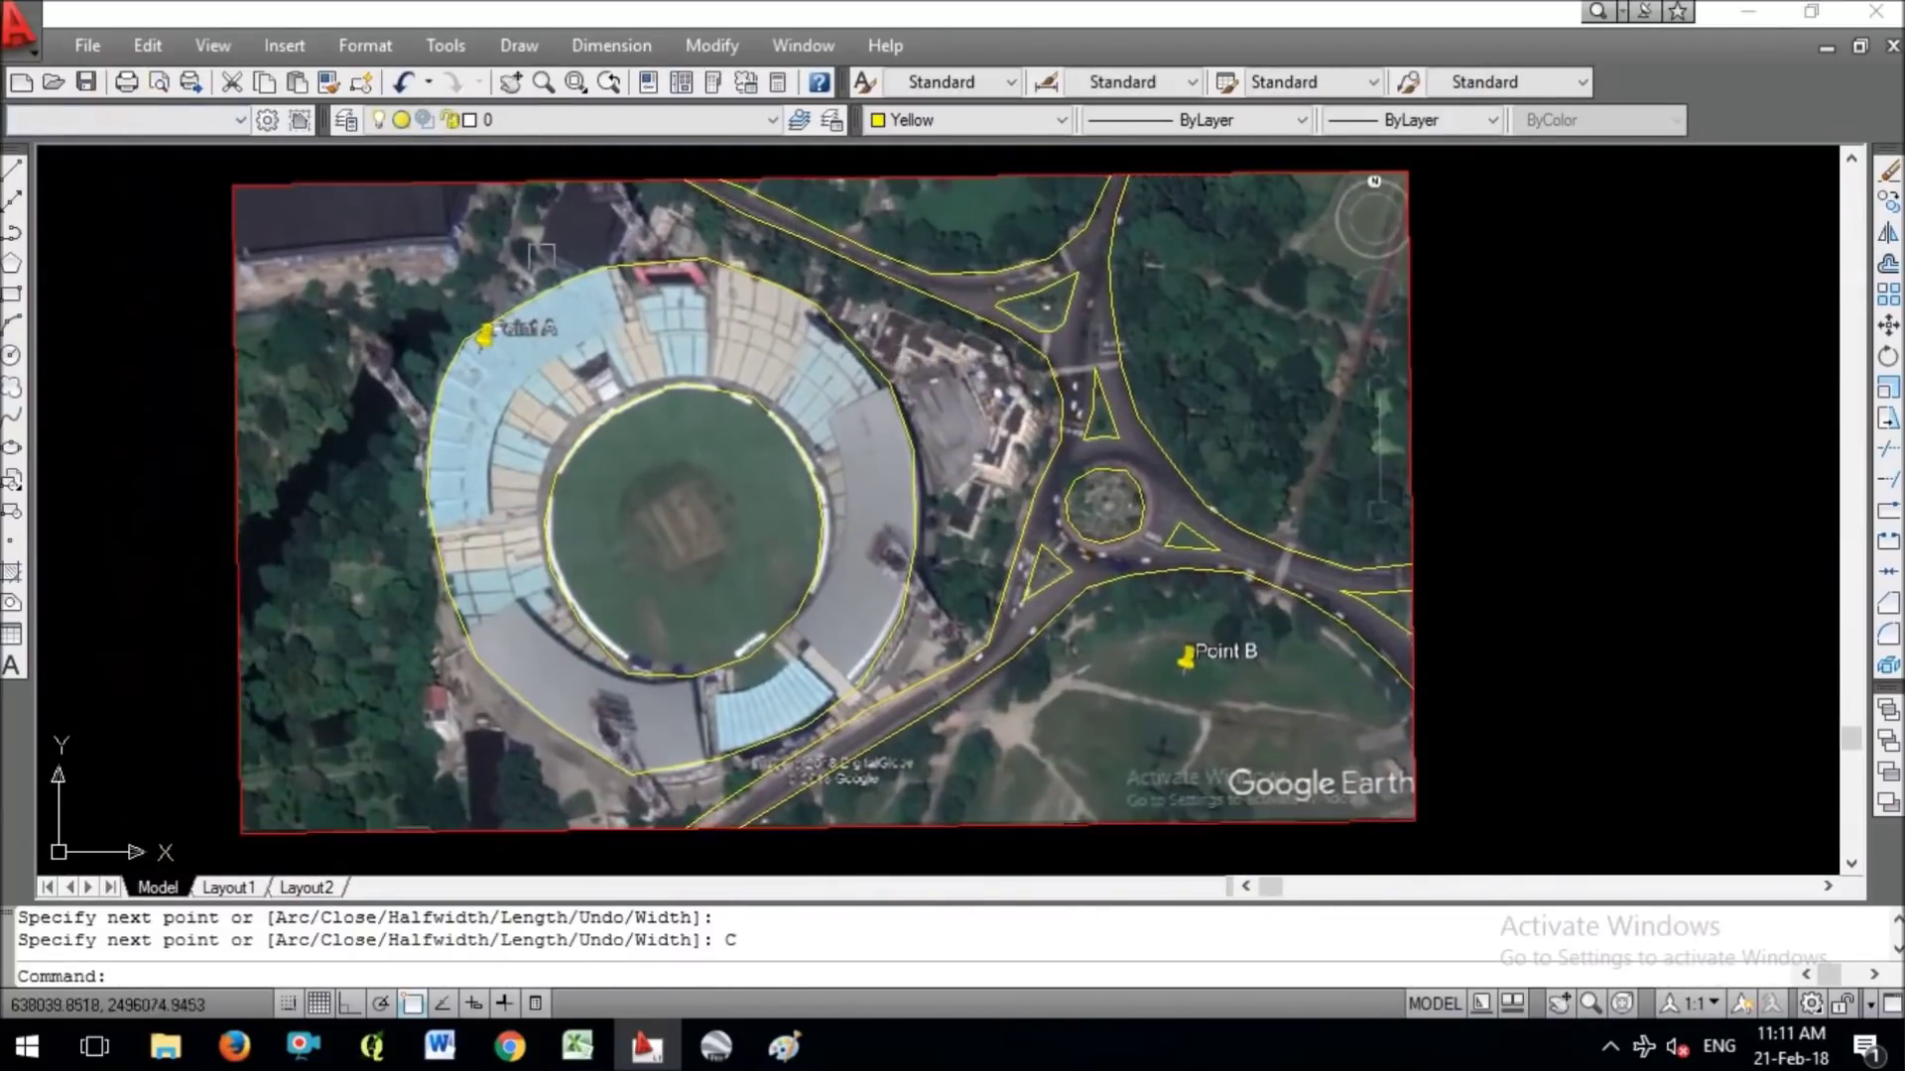
{"action": "type", "text": "e"}
{"action": "key", "text": "Return"}
{"action": "left_click", "coordinate": [701, 424]}
{"action": "key", "text": "Escape"}
{"action": "key", "text": "ctrl+z"}
{"action": "key", "text": "ctrl+z"}
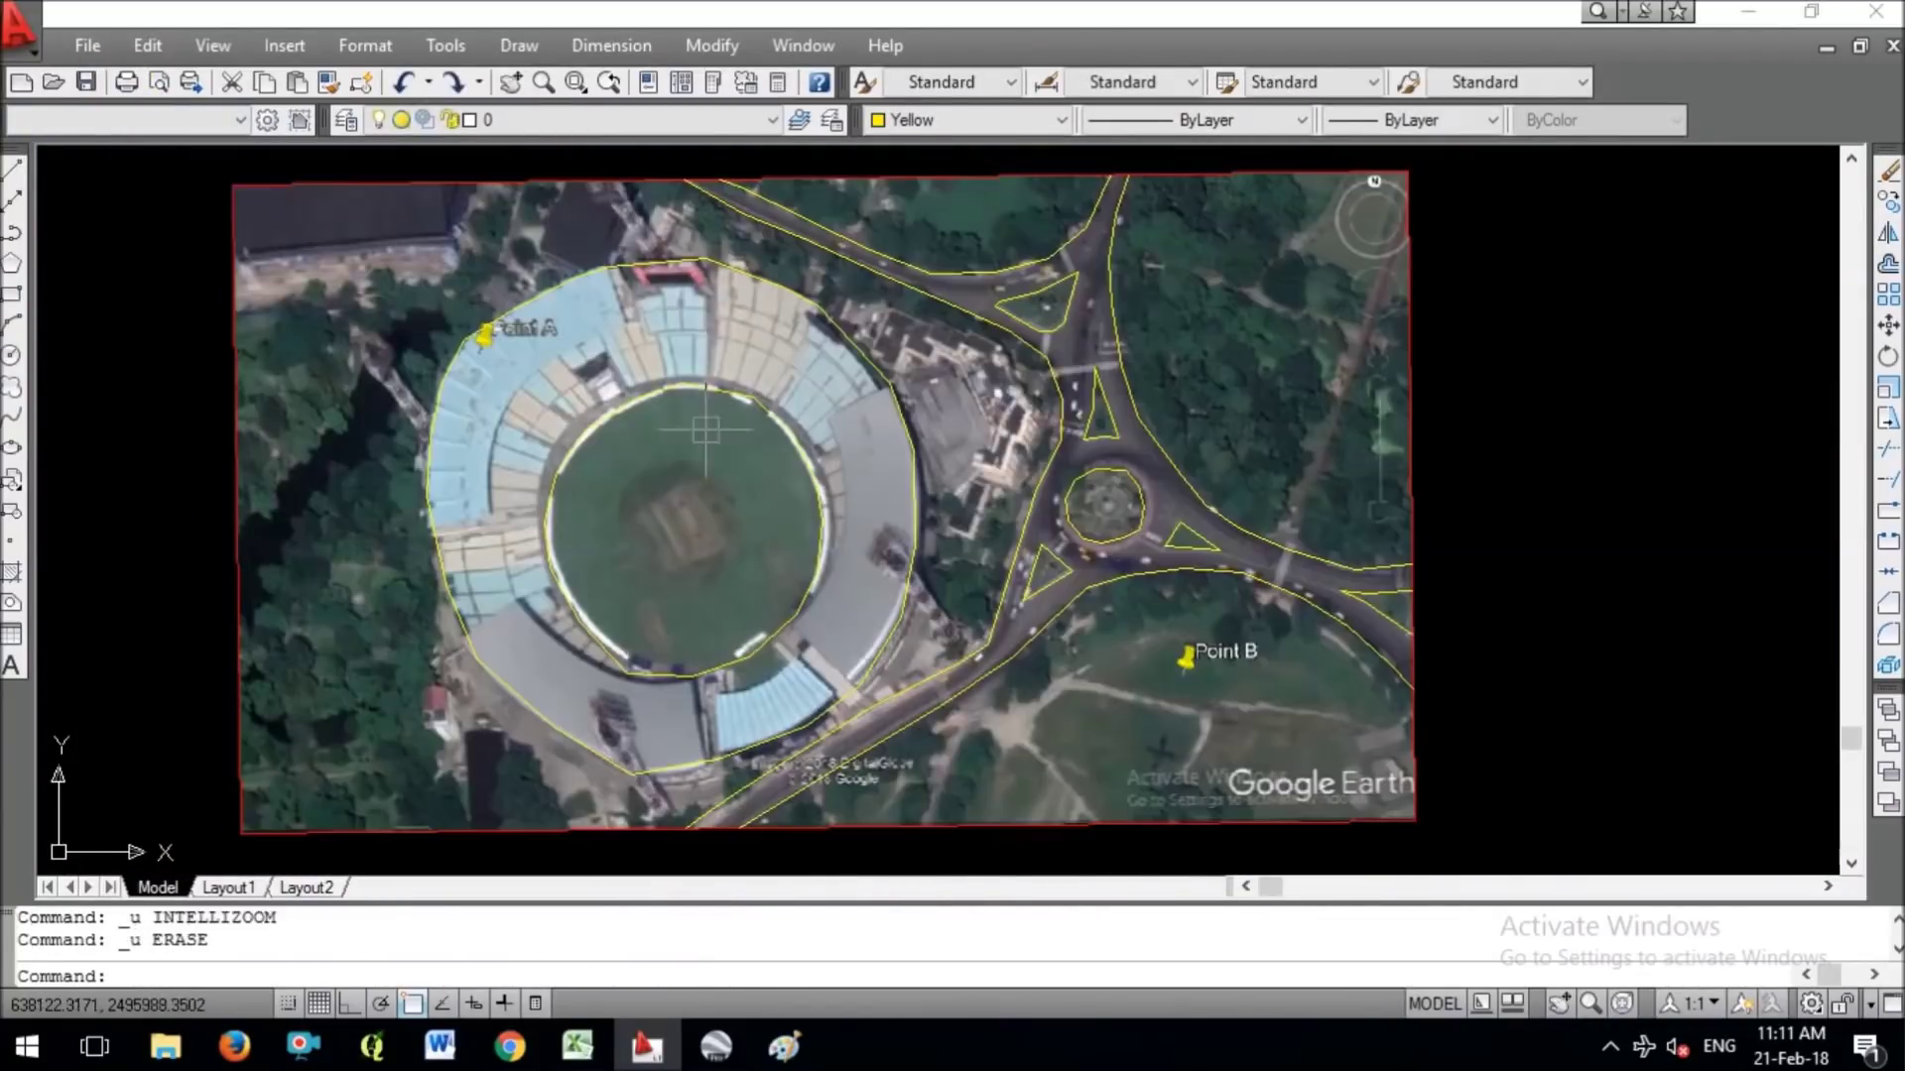
Create a layer named Image Overlay and add another new layer.
{"action": "type", "text": "LA"}
{"action": "key", "text": "Return"}
{"action": "key", "text": "alt+n"}
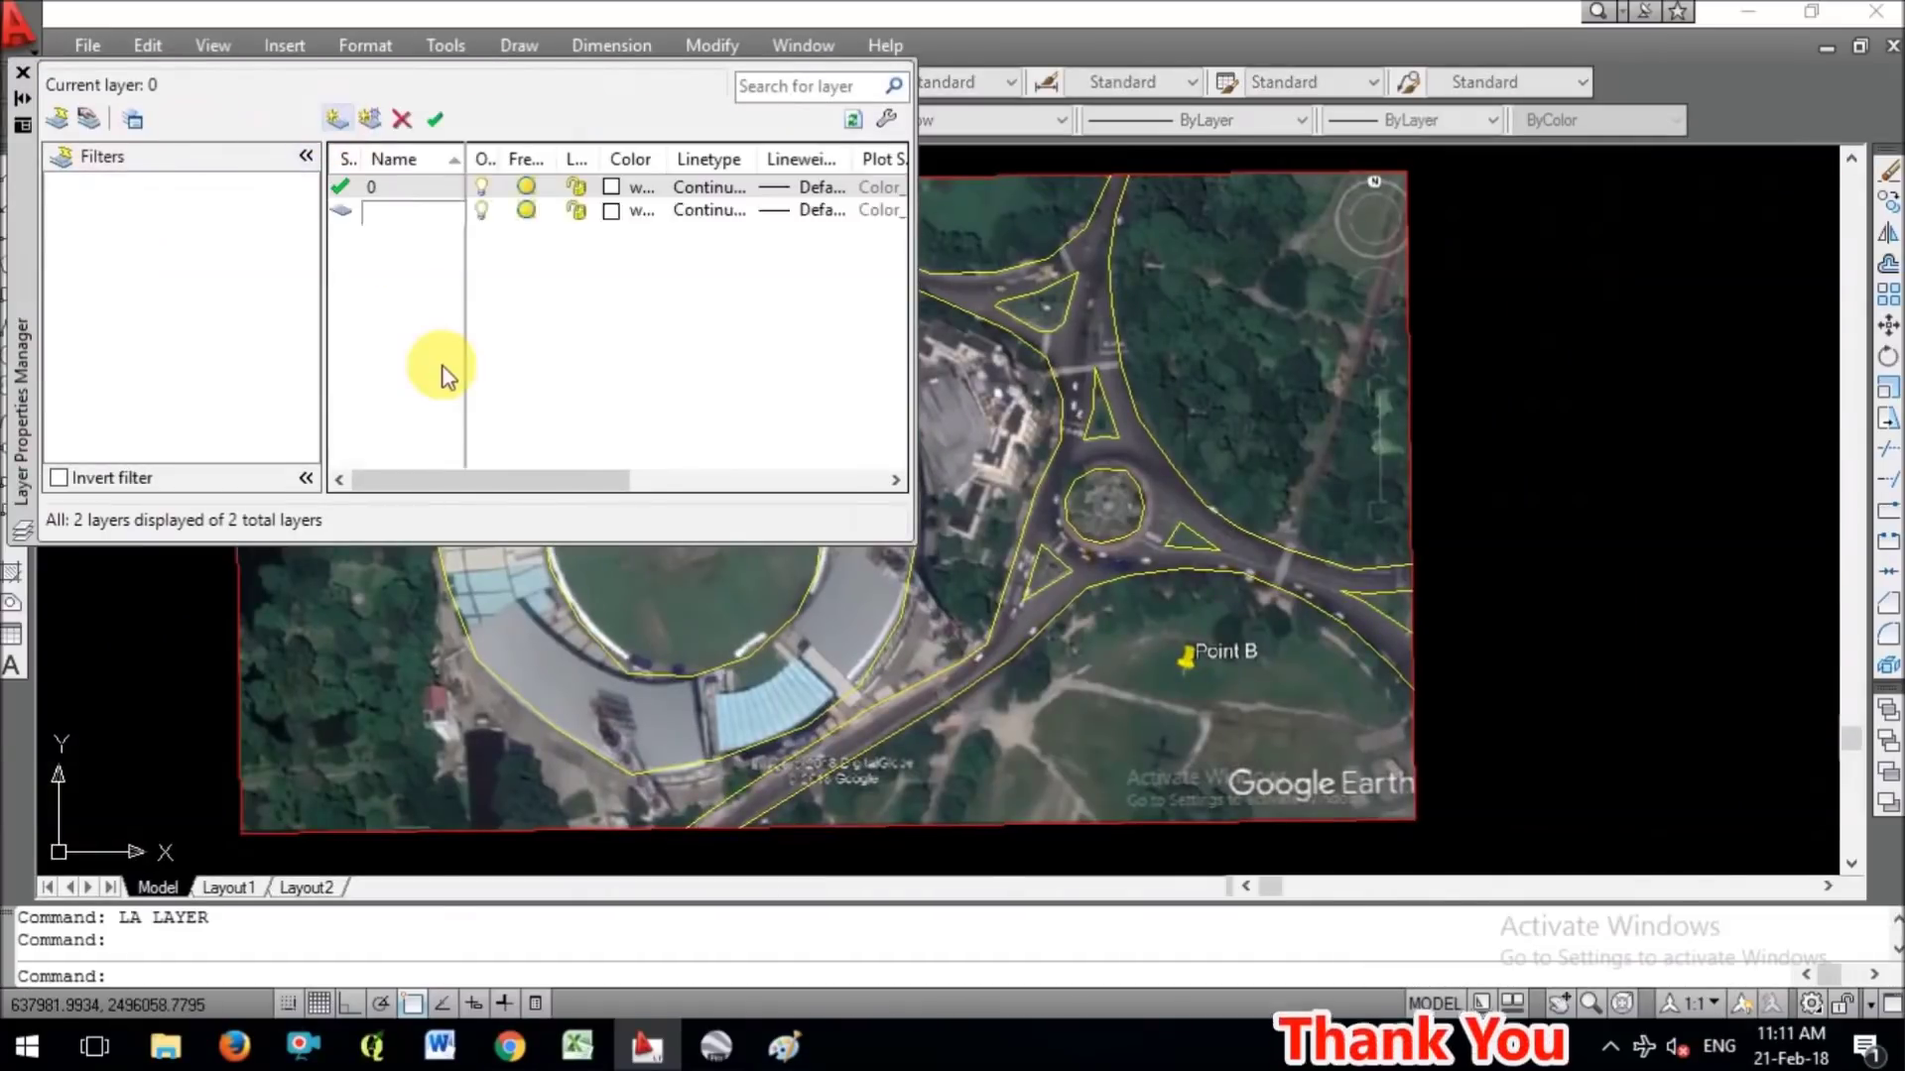
{"action": "type", "text": "Image Overlay"}
{"action": "key", "text": "alt+n"}
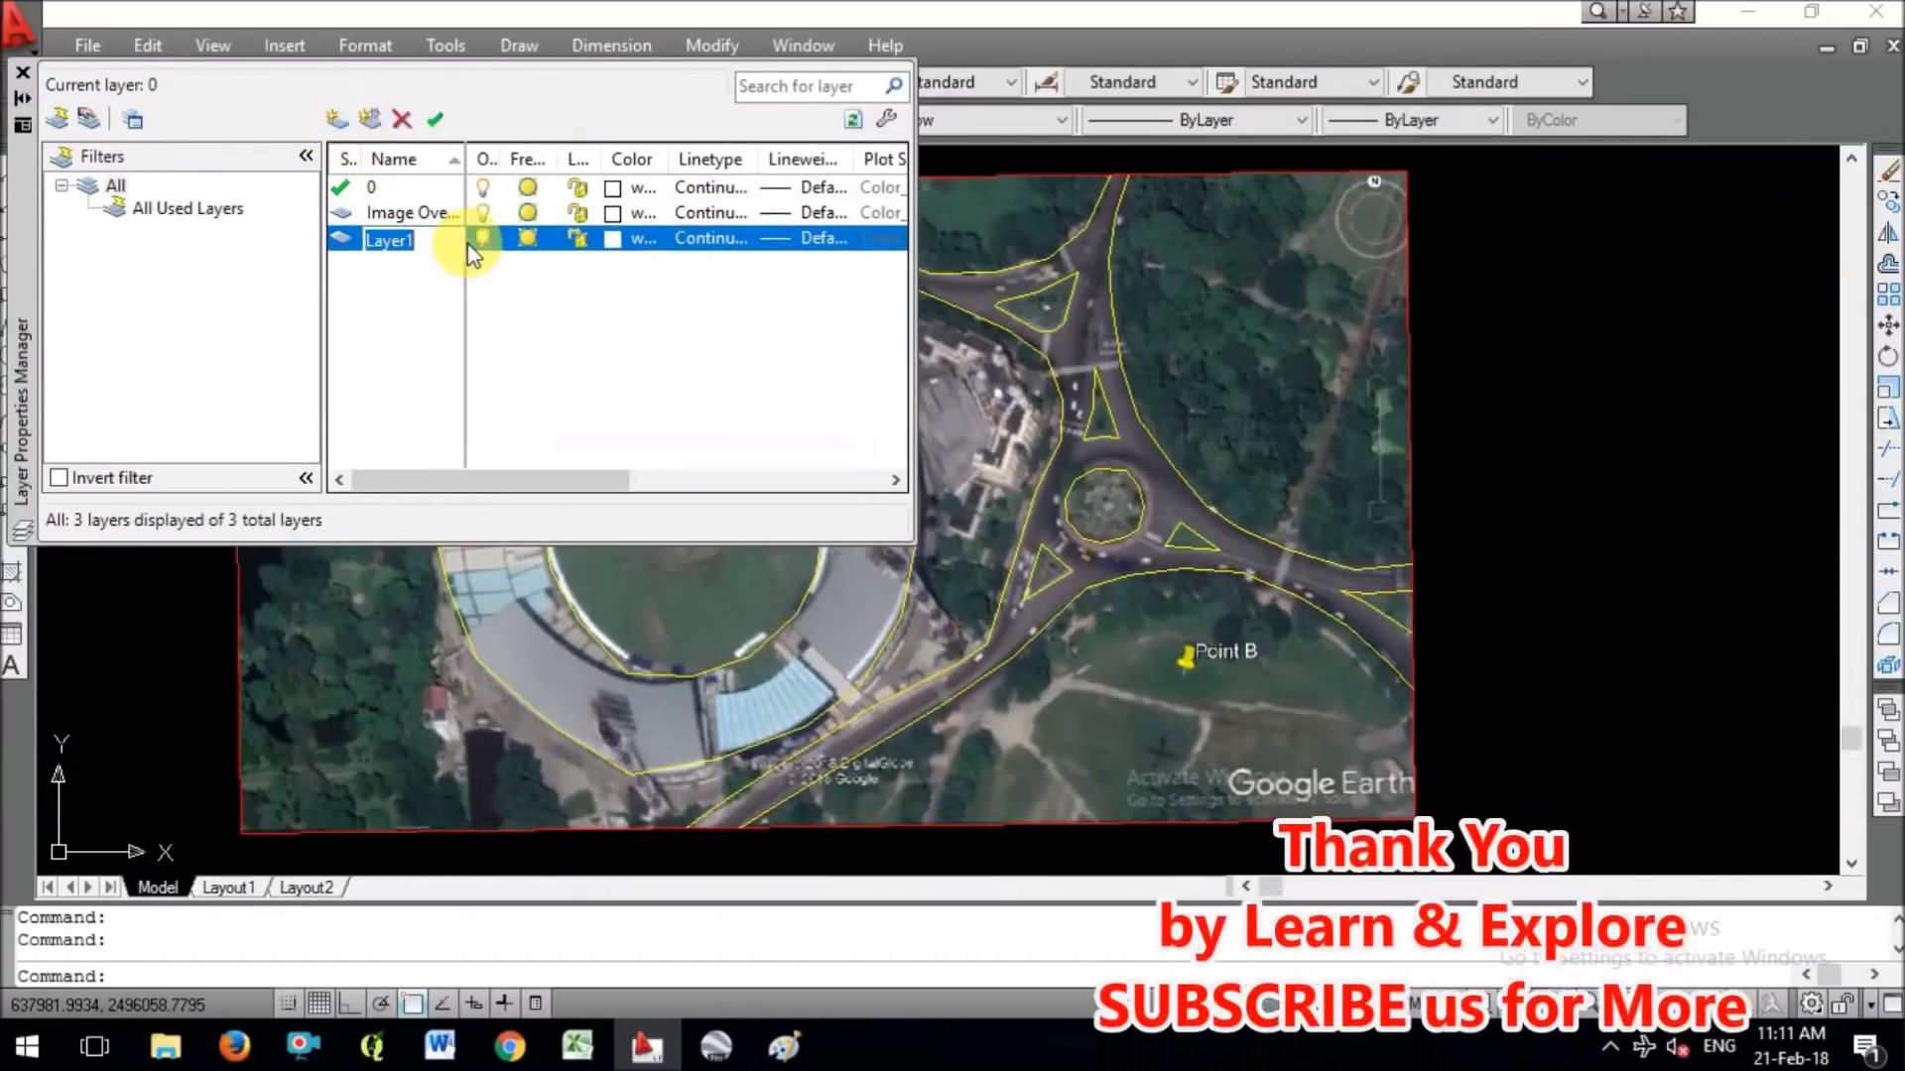